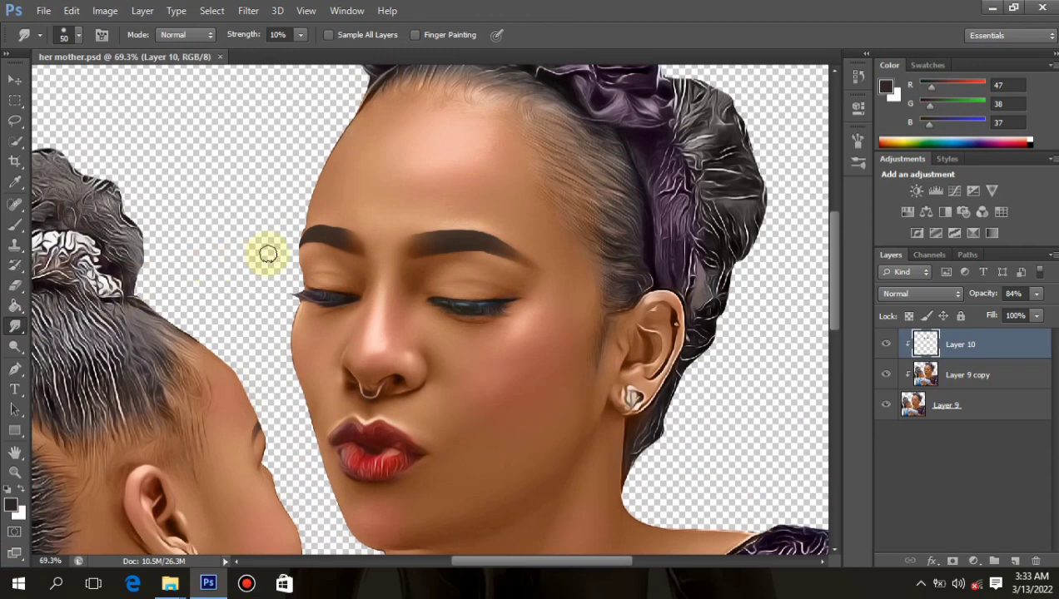
Smooth the skin on the woman's forehead and around her eyebrows on Layer 9 copy with an enlarged Smudge brush at 10% strength
key("bracketright")
key("bracketright")
key("bracketright")
key("bracketright")
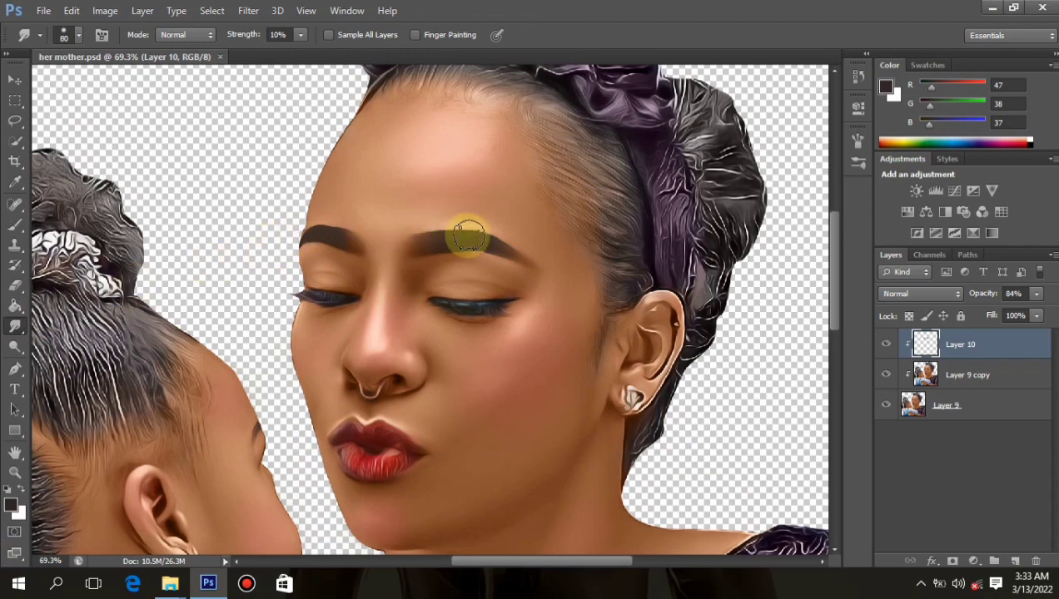
left_click(937, 377)
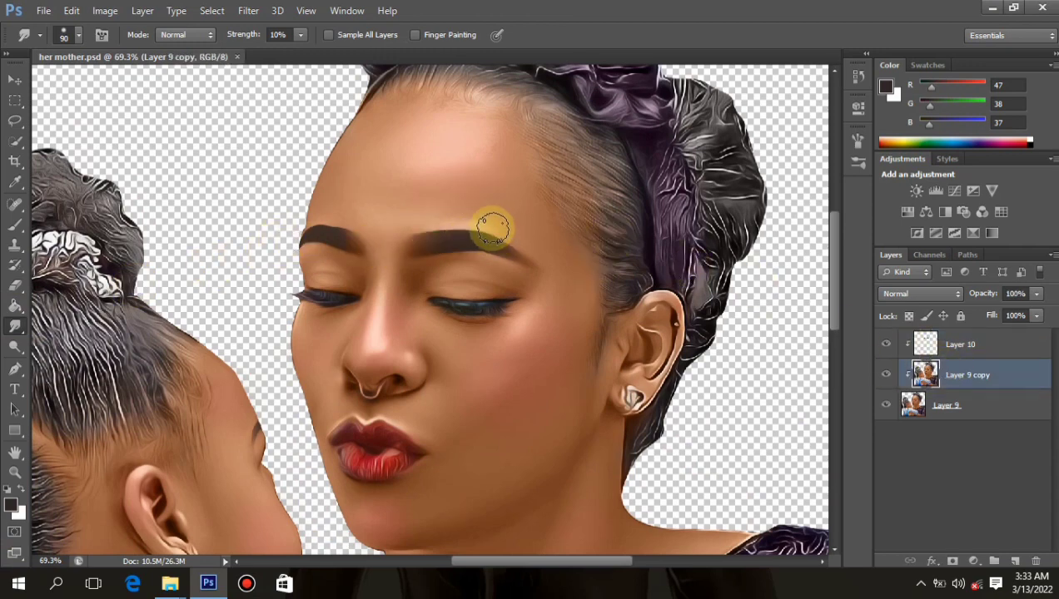
scroll(472, 220, "up", 2)
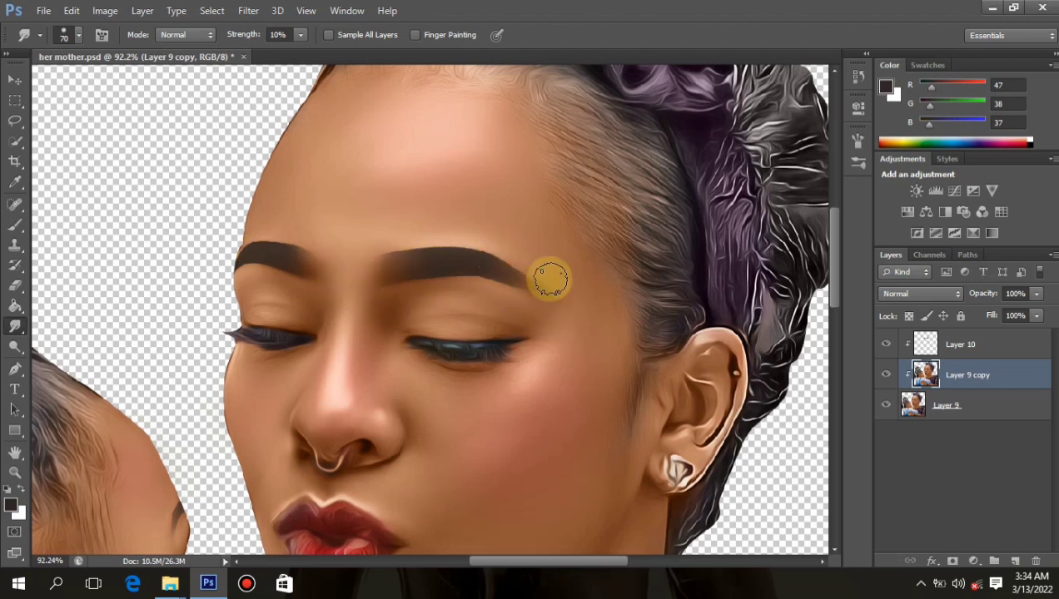
Smudge the skin of the woman's cheeks and chin smooth with a 90 px brush at 10% strength
scroll(590, 250, "down", 2)
scroll(590, 233, "down", 2)
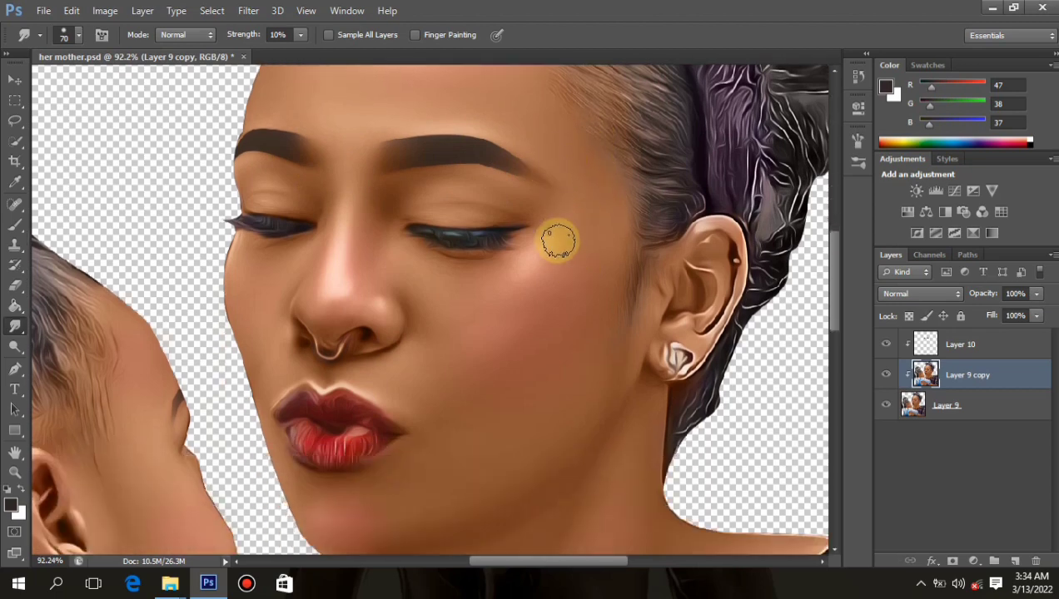
scroll(499, 259, "down", 2)
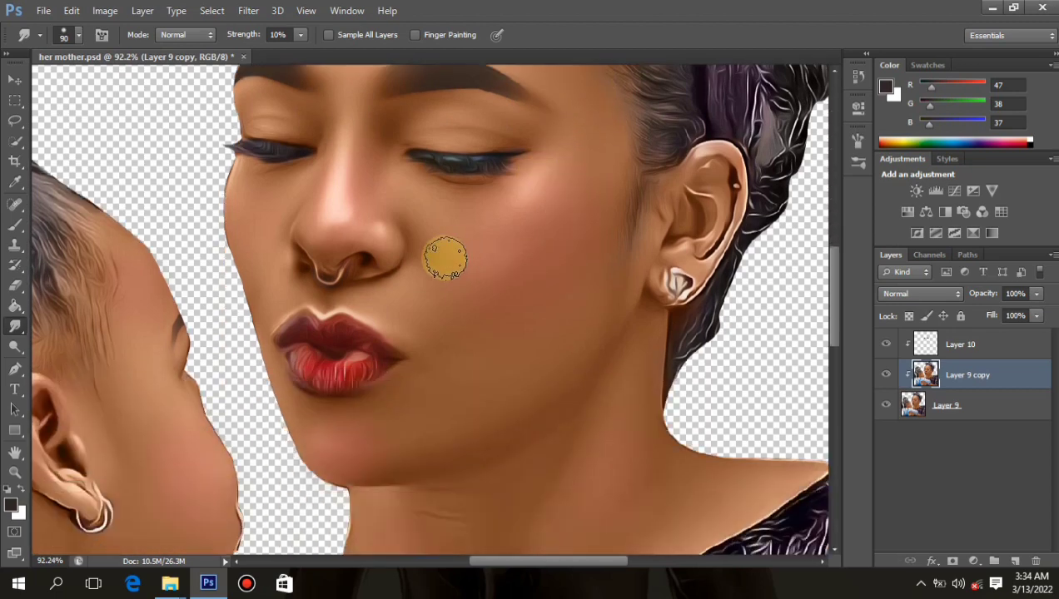
scroll(478, 279, "up", 2)
key("bracketright")
key("bracketright")
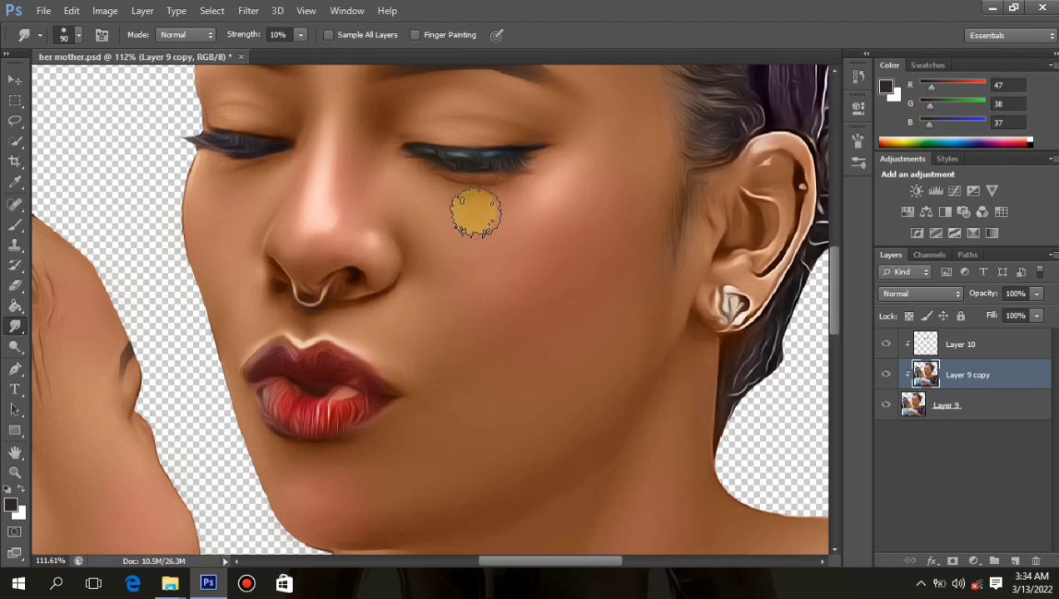
scroll(481, 212, "down", 4)
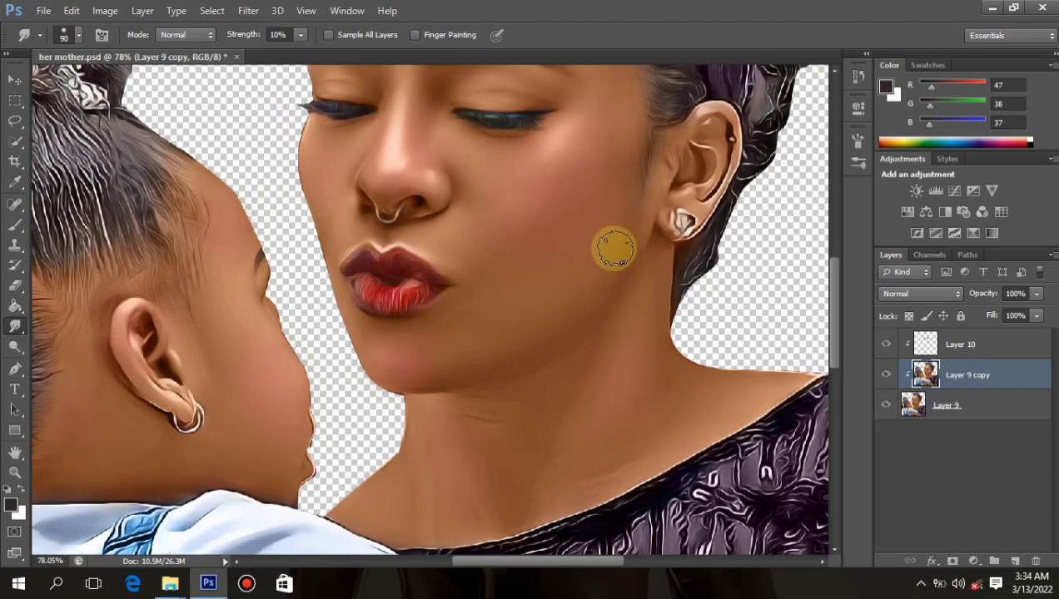
scroll(614, 250, "up", 4)
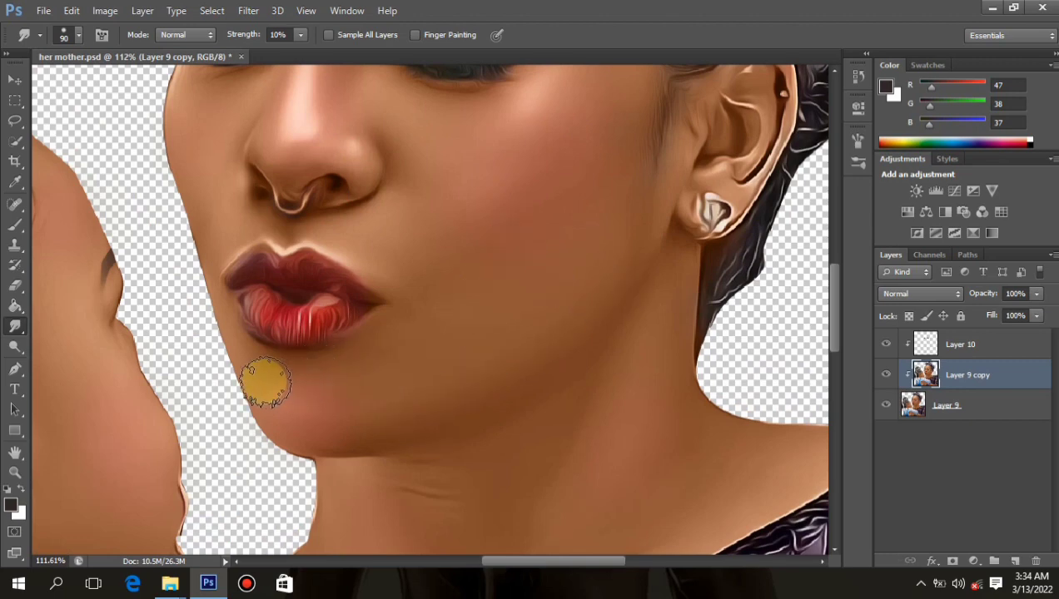
Blend away the creases on the woman's neck above the dress neckline using the 90 px Smudge brush
scroll(730, 320, "down", 8)
scroll(625, 463, "up", 5)
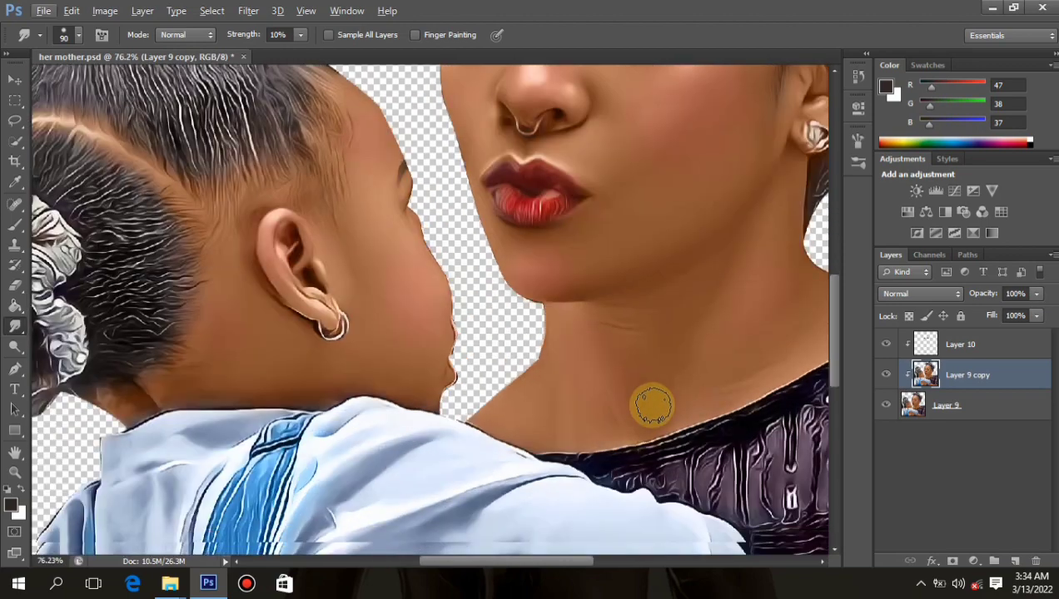
scroll(653, 406, "down", 2)
scroll(338, 250, "down", 4)
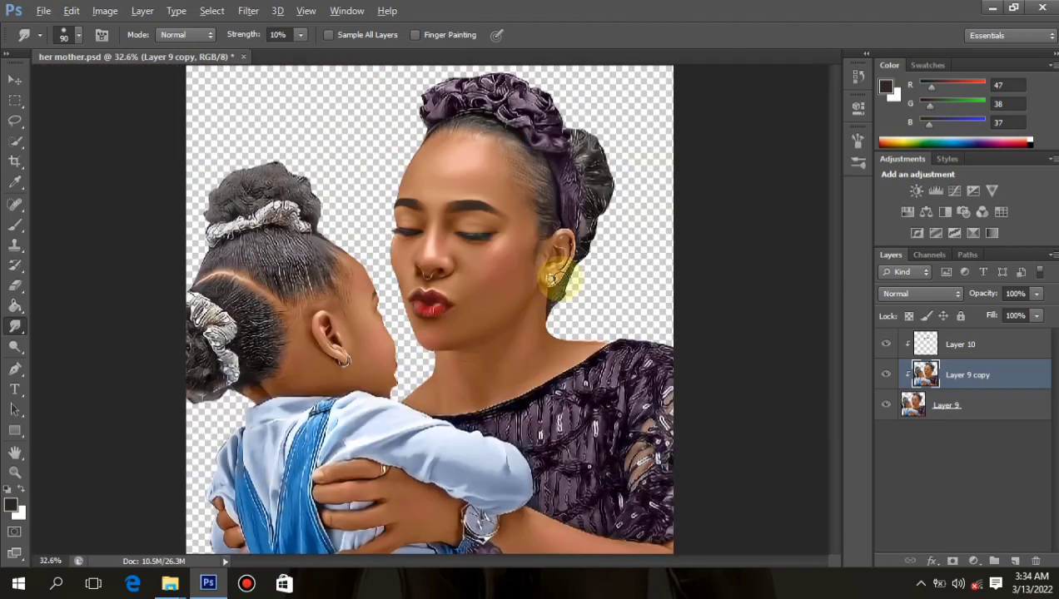
scroll(559, 283, "up", 5)
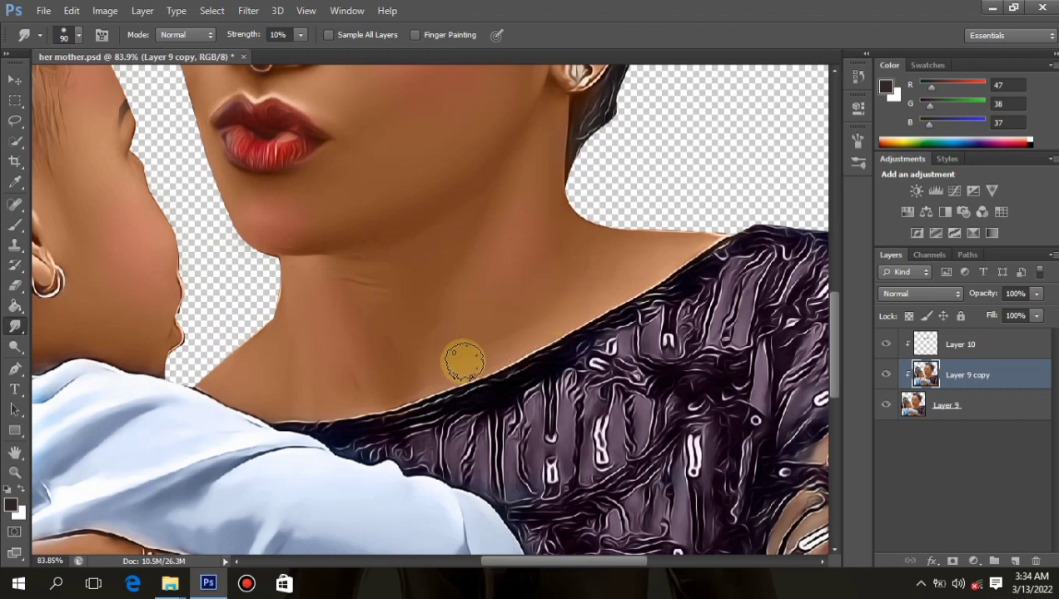
mouse_move(391, 385)
left_mouse_down()
mouse_move(336, 367)
mouse_move(371, 378)
mouse_move(329, 334)
left_mouse_up()
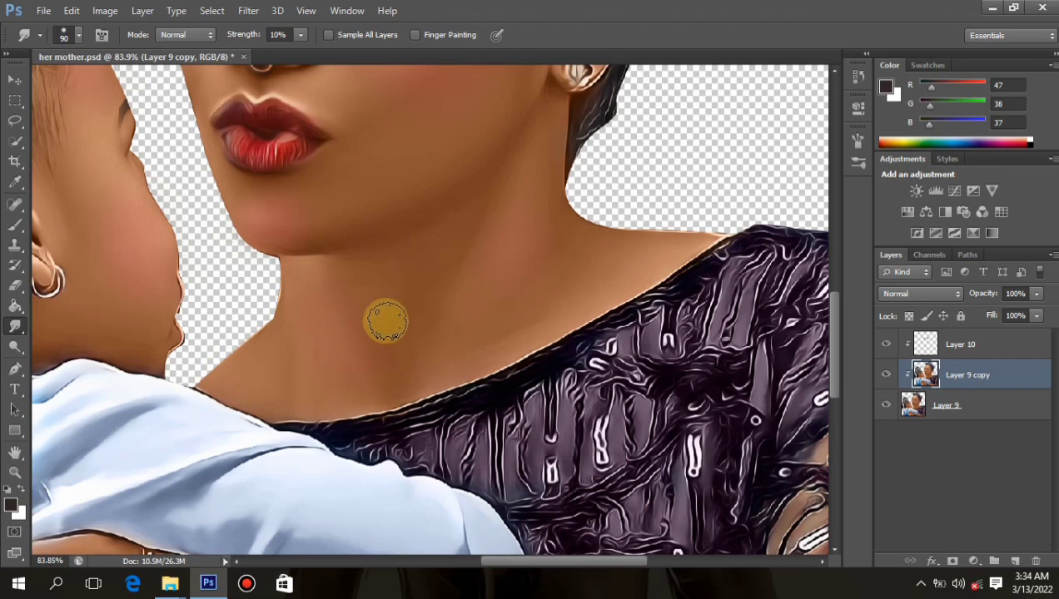
scroll(439, 299, "down", 4)
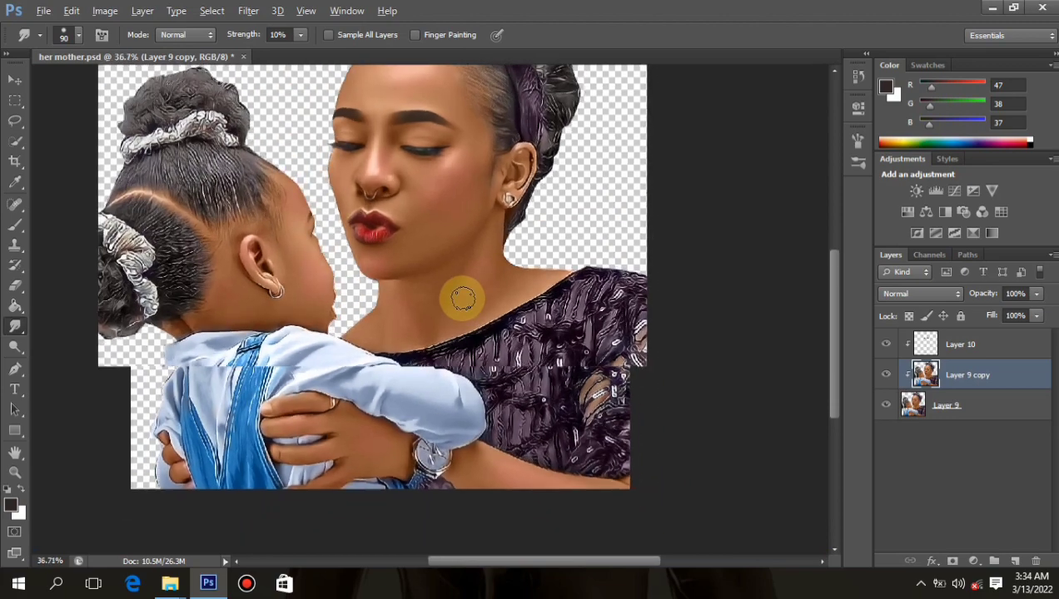
scroll(461, 298, "up", 3)
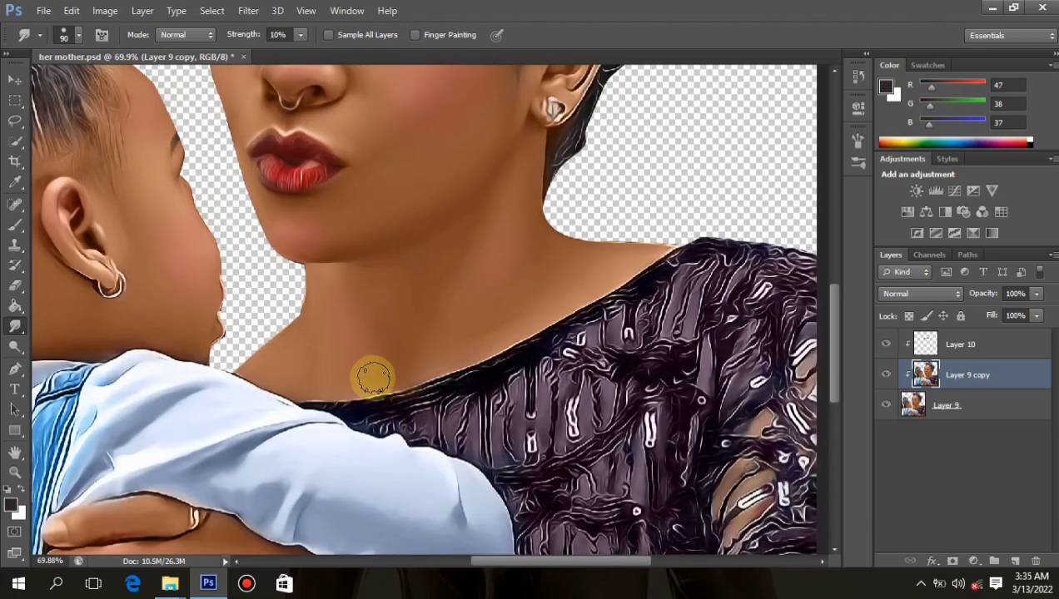
scroll(427, 356, "down", 5)
scroll(487, 508, "up", 2)
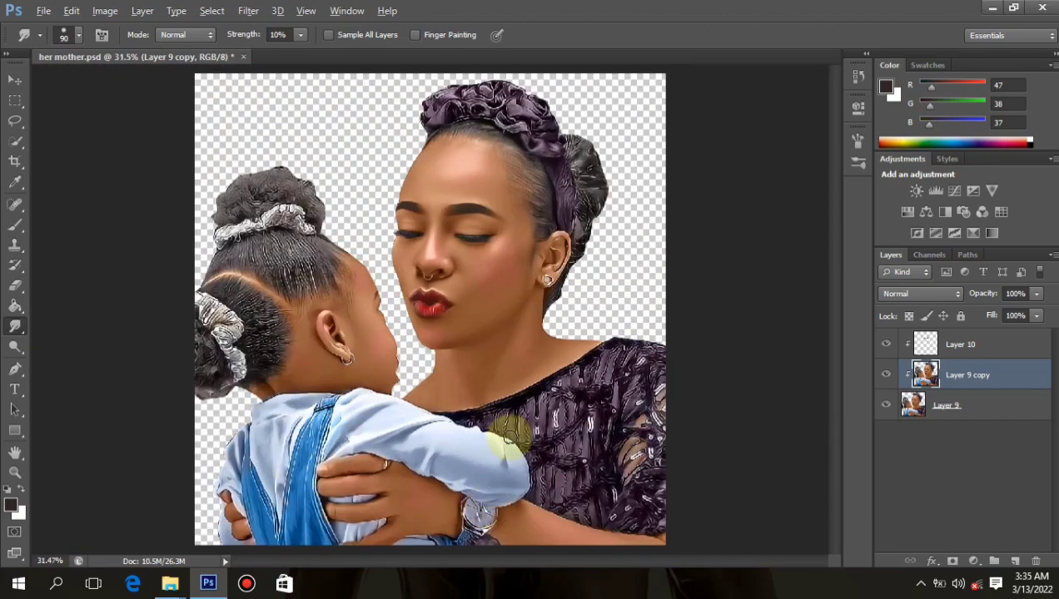
scroll(500, 399, "down", 2)
scroll(541, 269, "up", 2)
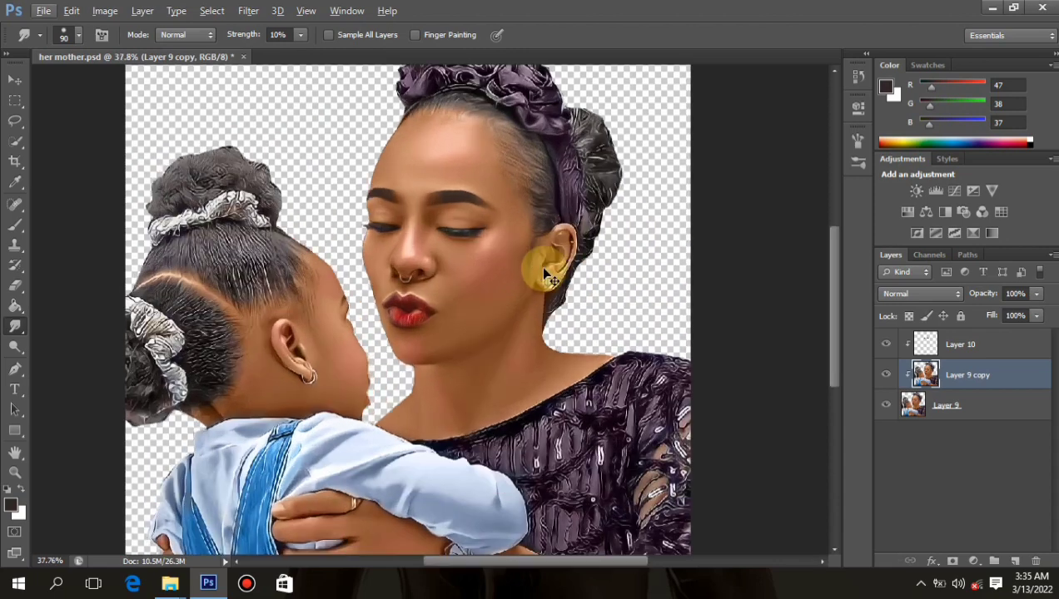
Stamp all visible layers into a new top layer and delete Layer 10, Layer 9 copy and Layer 9
left_click(968, 348)
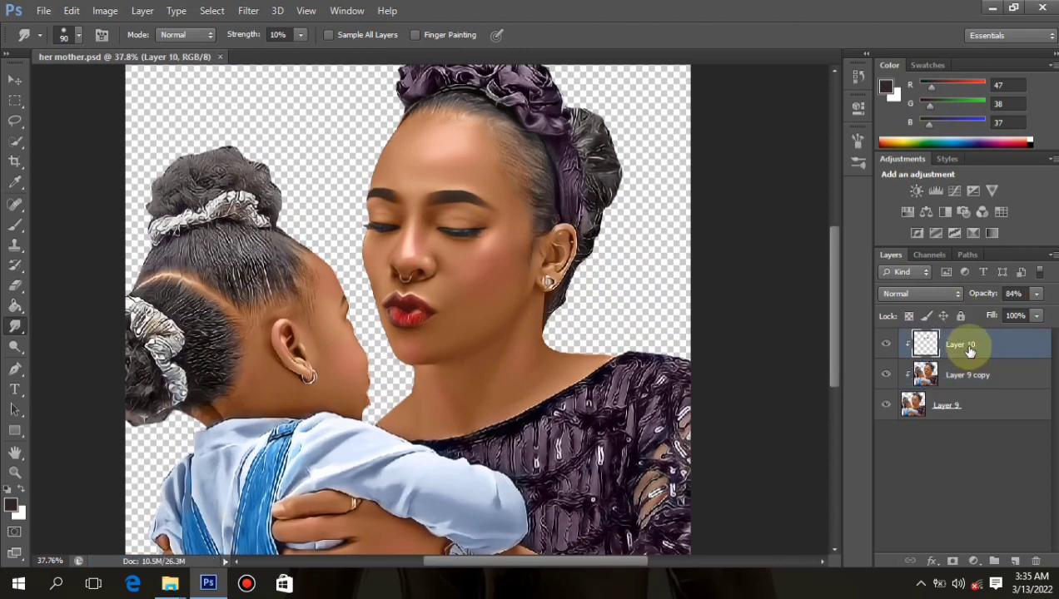
key("ctrl+shift+alt+e")
left_click(1023, 373)
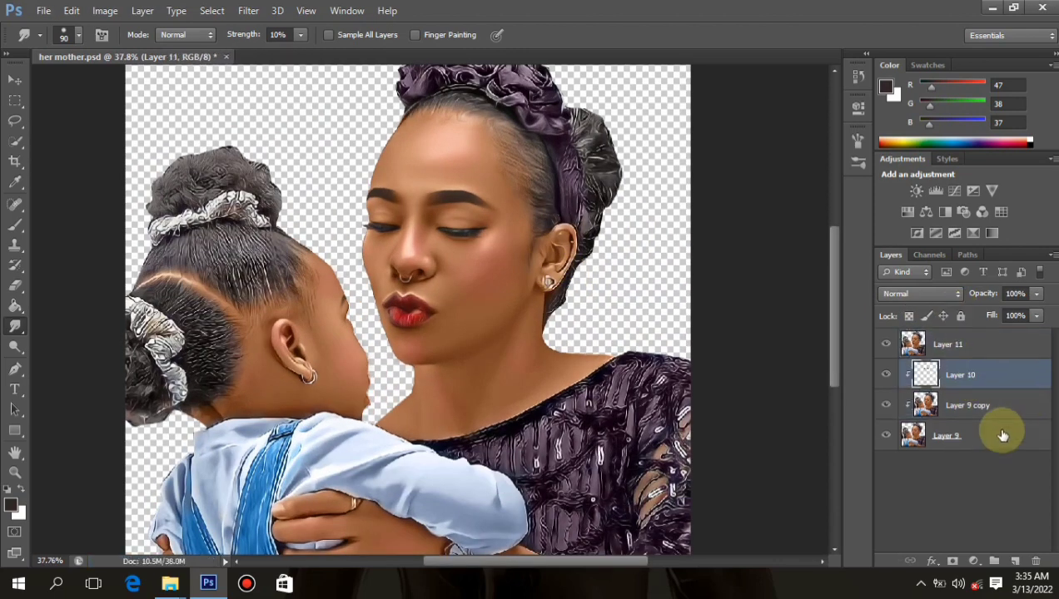
left_click(1001, 443, "shift")
key("Delete")
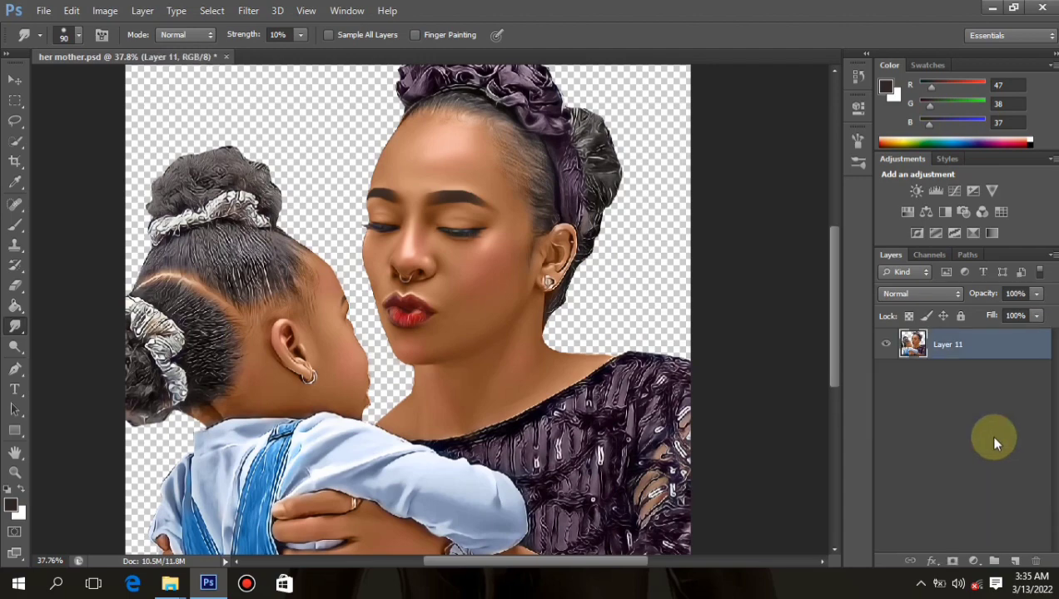
Add a Color Balance adjustment layer with midtones set to Cyan–Red -6, Magenta–Green +3 and Yellow–Blue -1
scroll(406, 194, "down", 3)
scroll(421, 189, "up", 4)
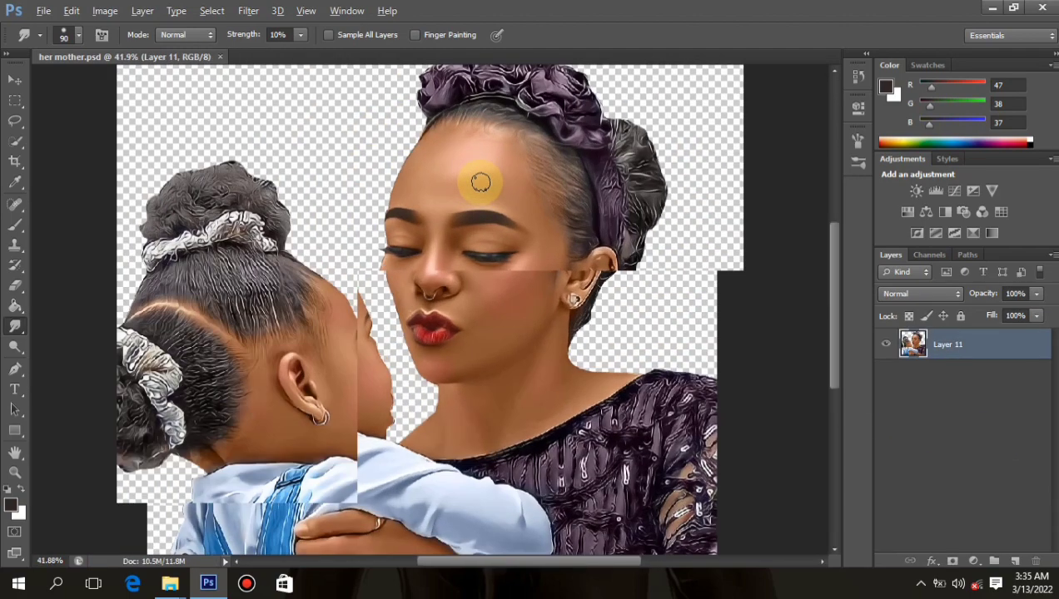
scroll(481, 183, "up", 2)
scroll(530, 217, "down", 4)
scroll(530, 211, "up", 4)
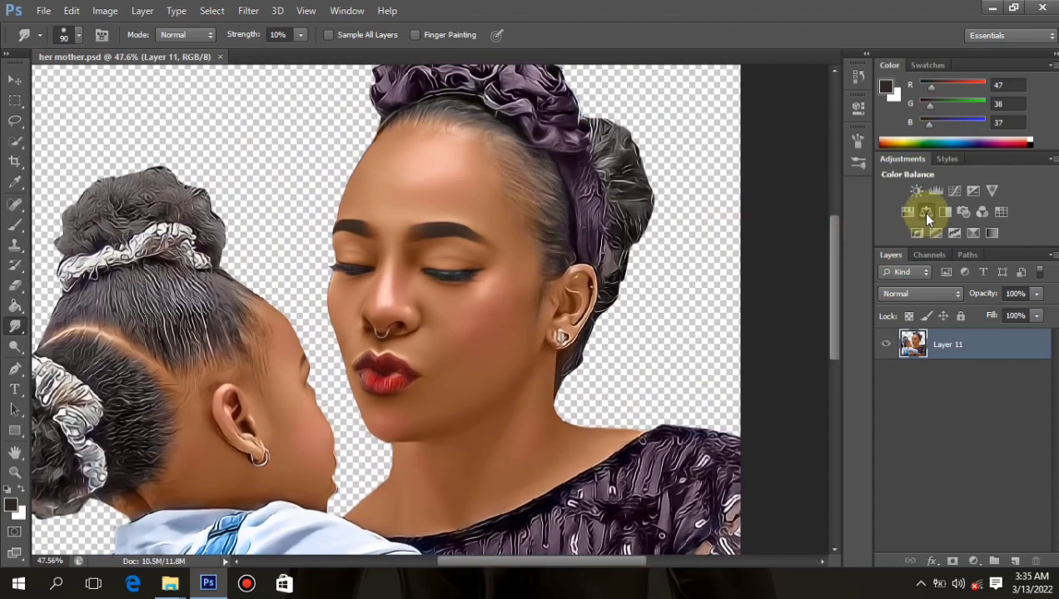
left_click(926, 213)
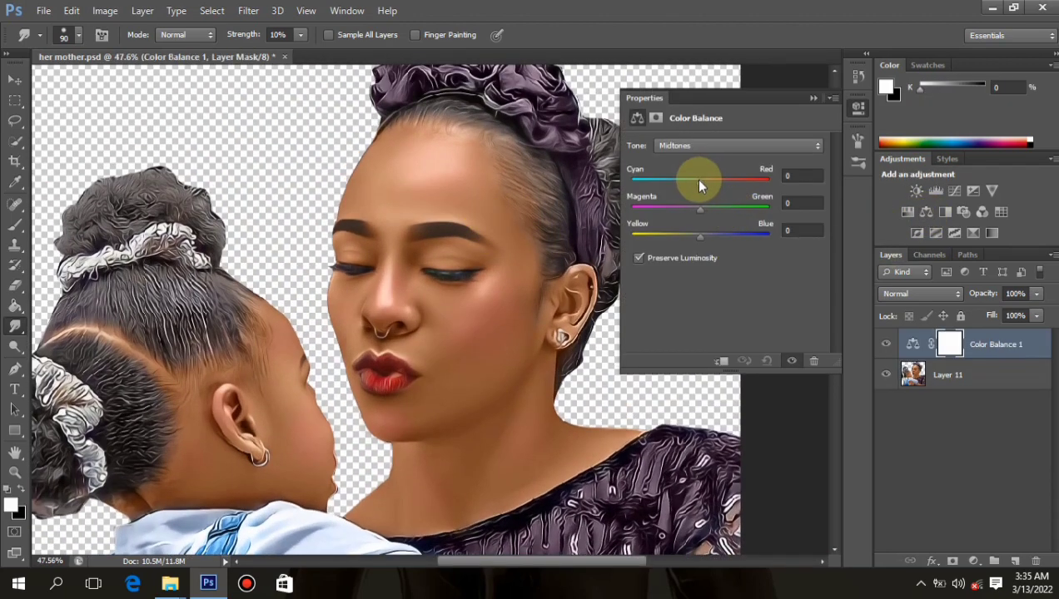
left_click_drag(699, 178, 696, 179)
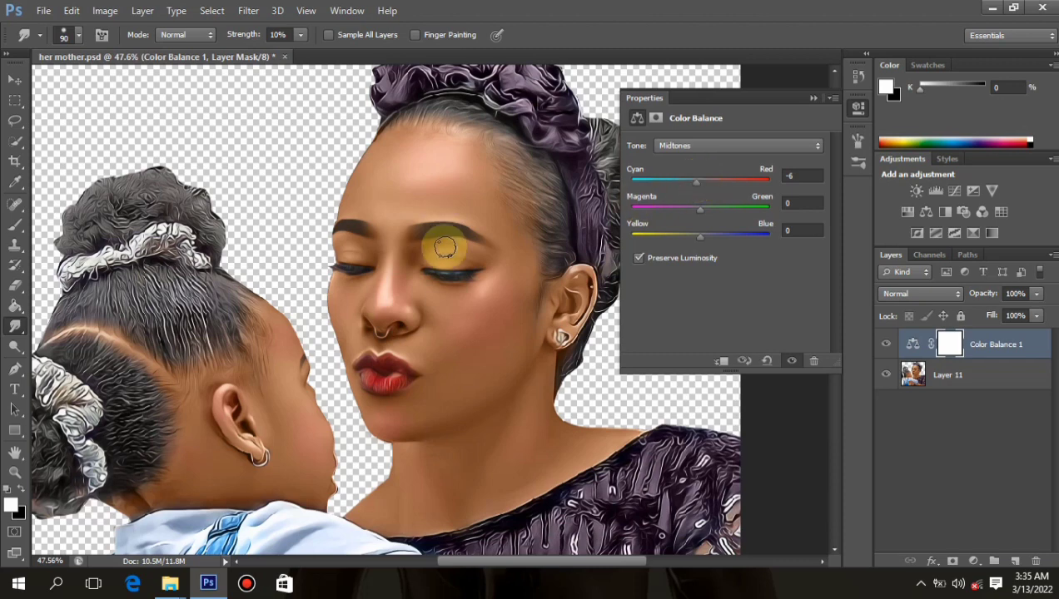
left_click_drag(708, 208, 701, 209)
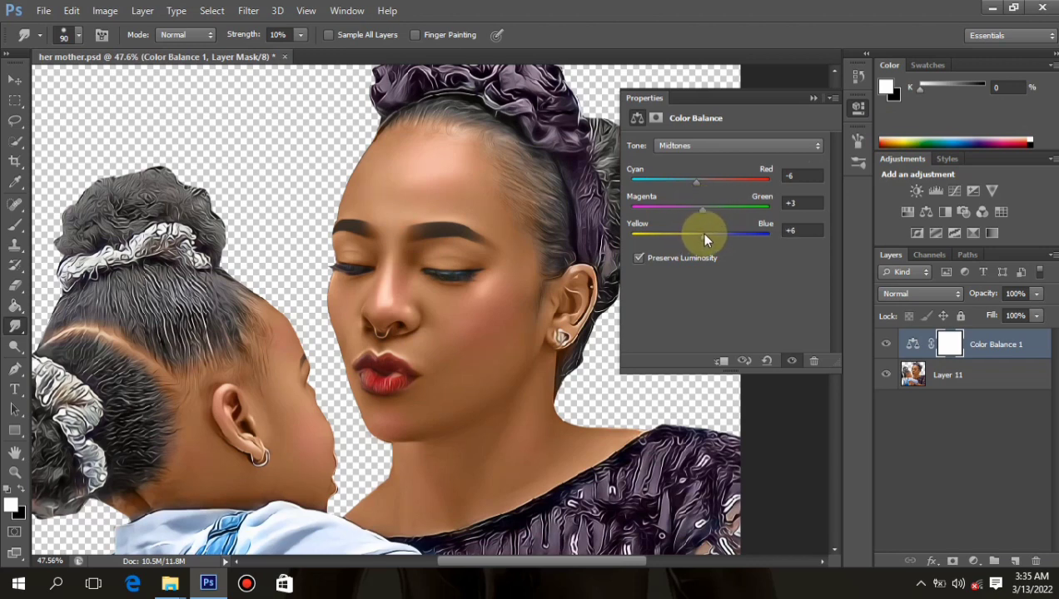
left_click_drag(704, 240, 700, 238)
scroll(384, 205, "down", 5)
scroll(437, 201, "up", 4)
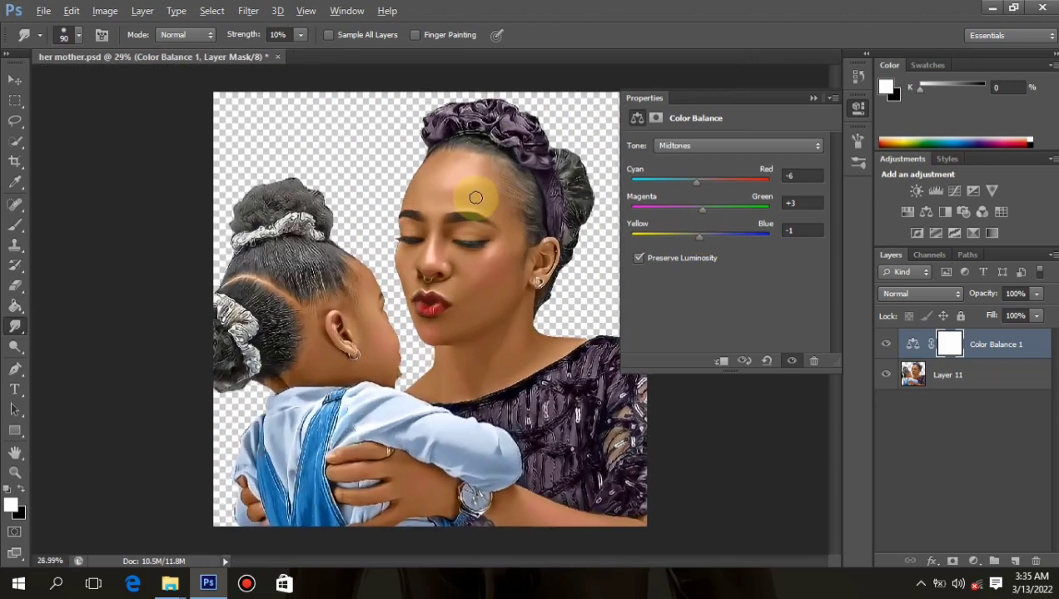
scroll(481, 196, "down", 2)
scroll(484, 204, "up", 4)
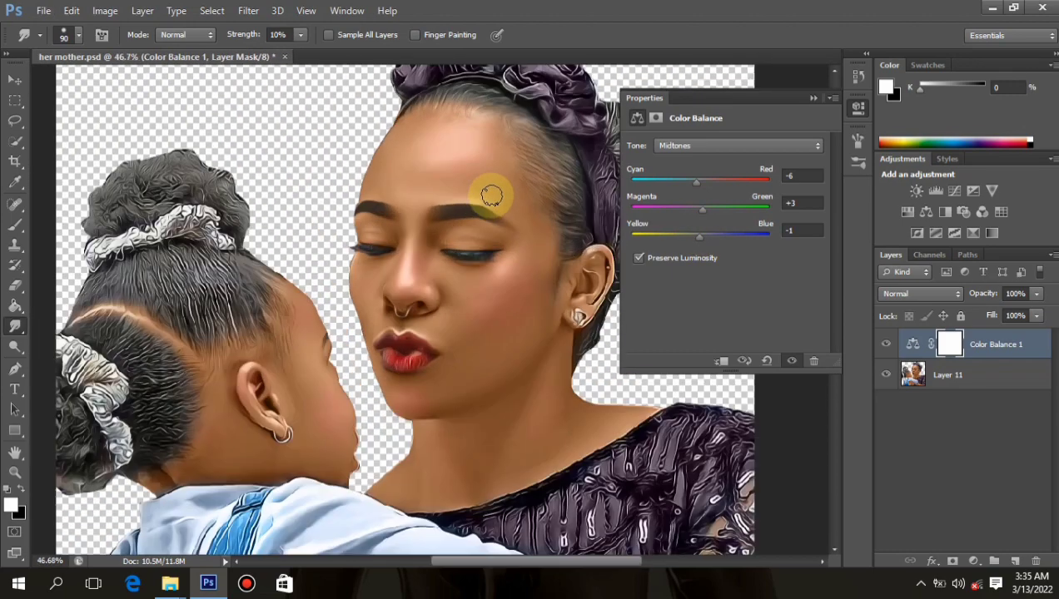
double_click(635, 102)
scroll(503, 261, "down", 3)
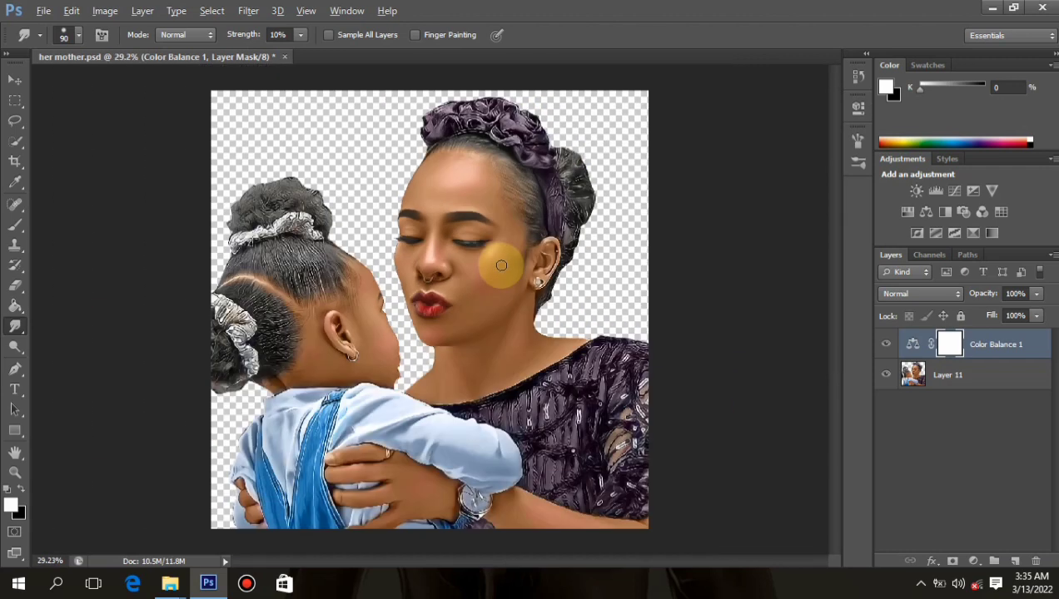
scroll(507, 266, "up", 1)
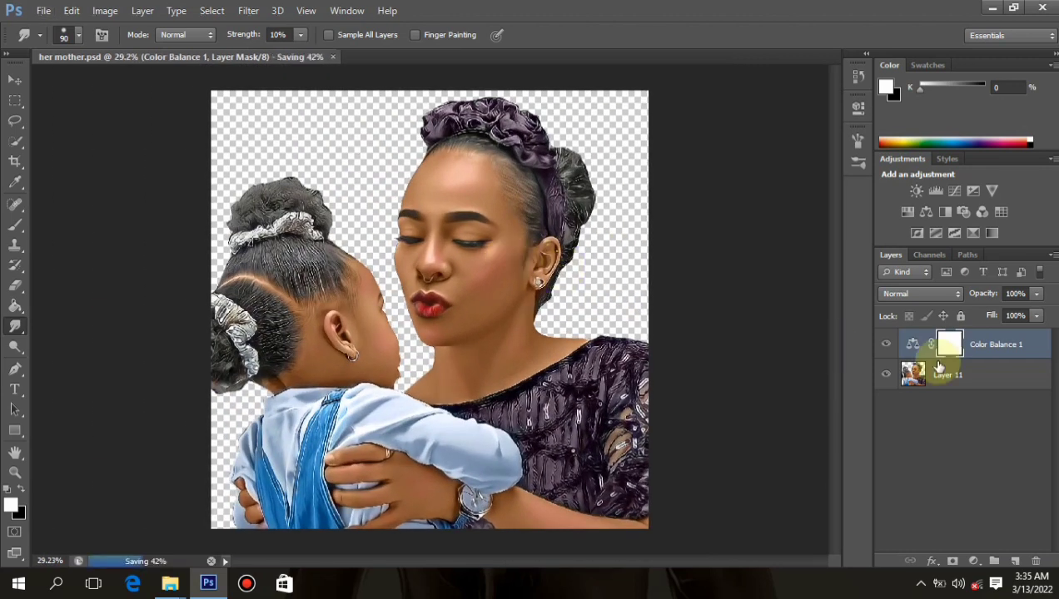
Stamp the color-balanced portrait into a new top layer and delete Color Balance 1 and Layer 11
left_click(981, 348)
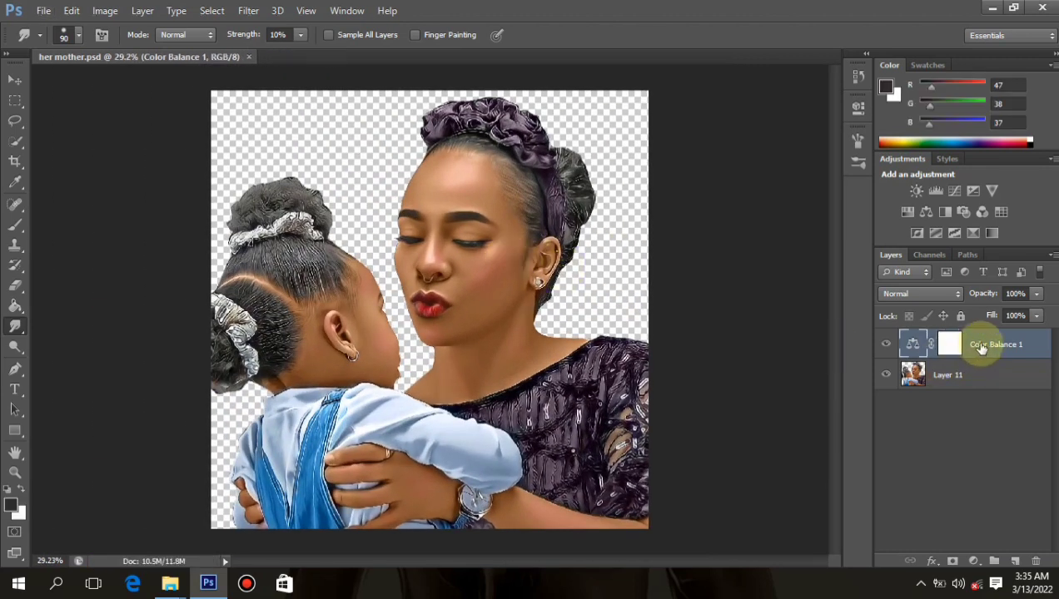
key("ctrl+shift+alt+n")
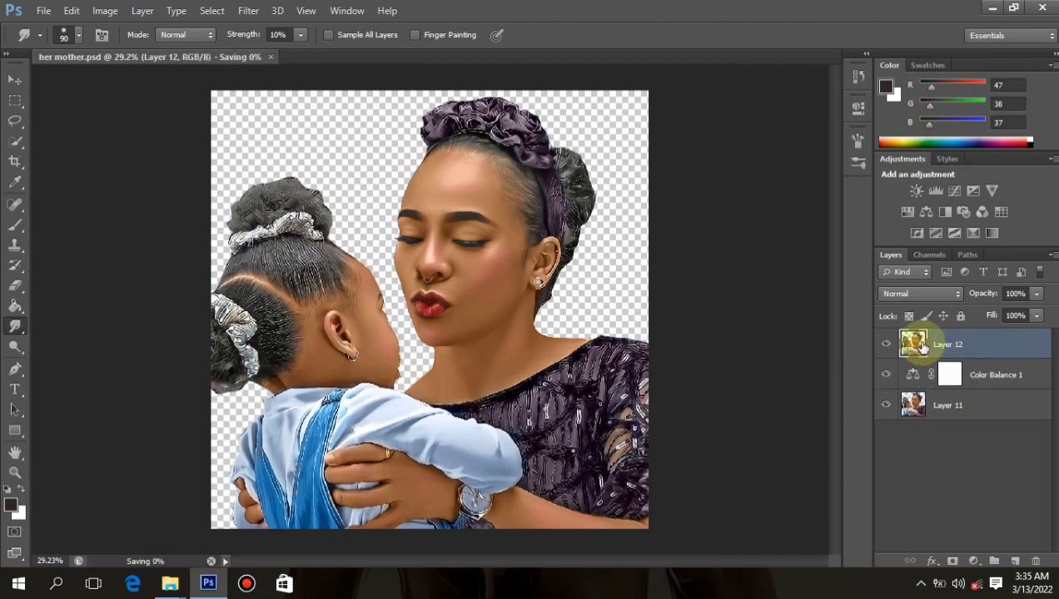
left_click(950, 376)
left_click(968, 408, "shift")
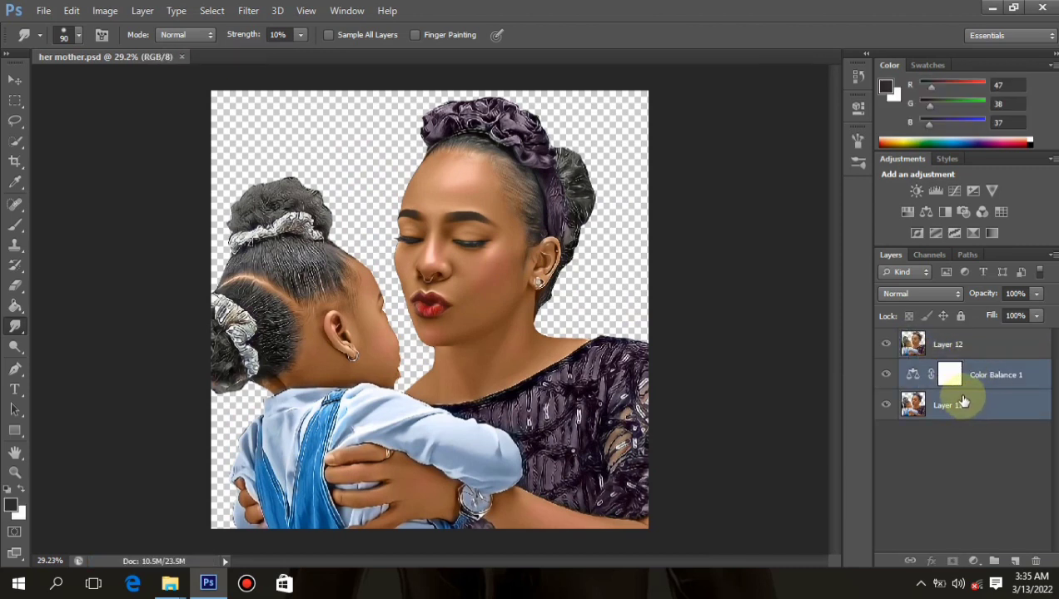
key("Delete")
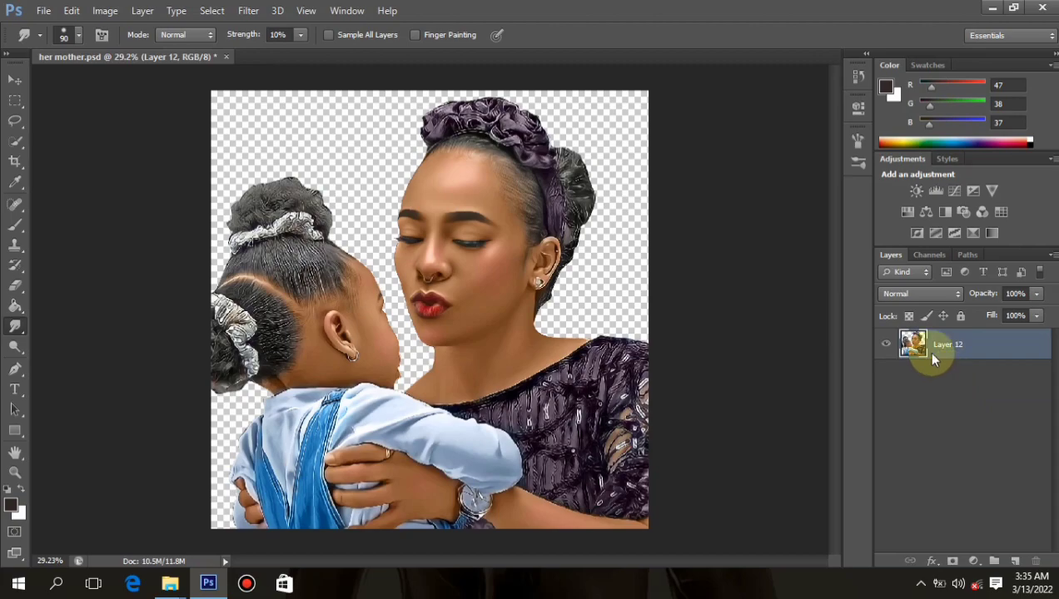
Copy her mother.psd from the desktop into the graphics1 folder, replace the existing copy, and return to Photoshop
left_click(989, 8)
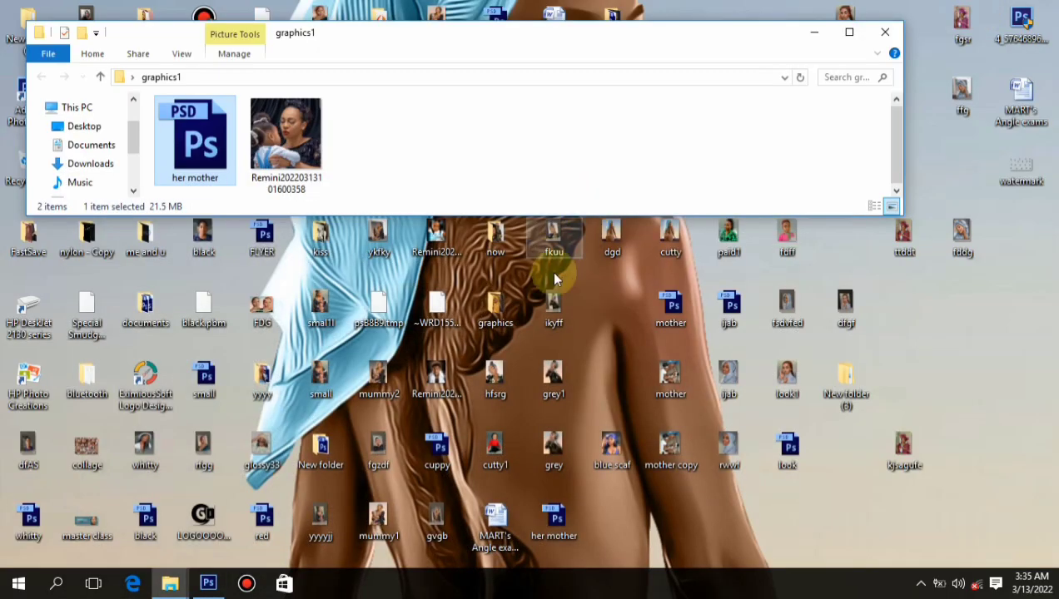
left_click(554, 521)
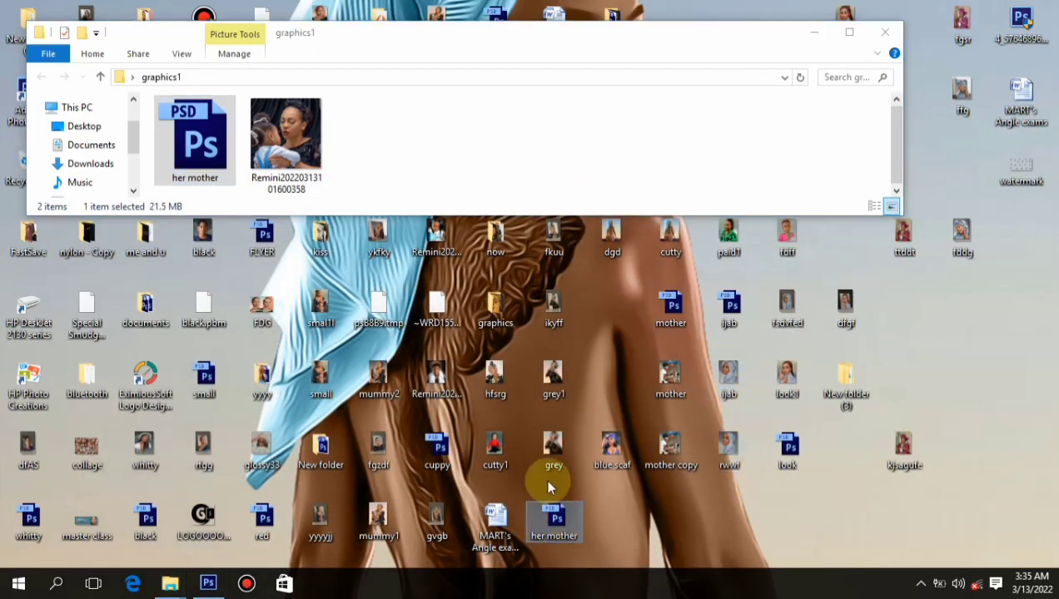
left_click(520, 127)
key("ctrl+v")
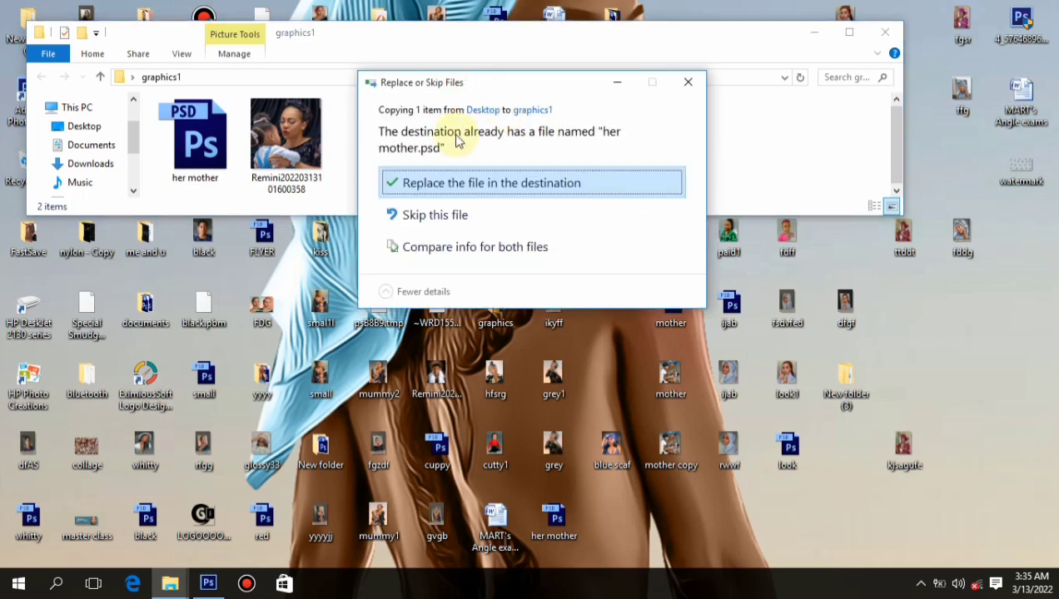
left_click(462, 182)
left_click(208, 583)
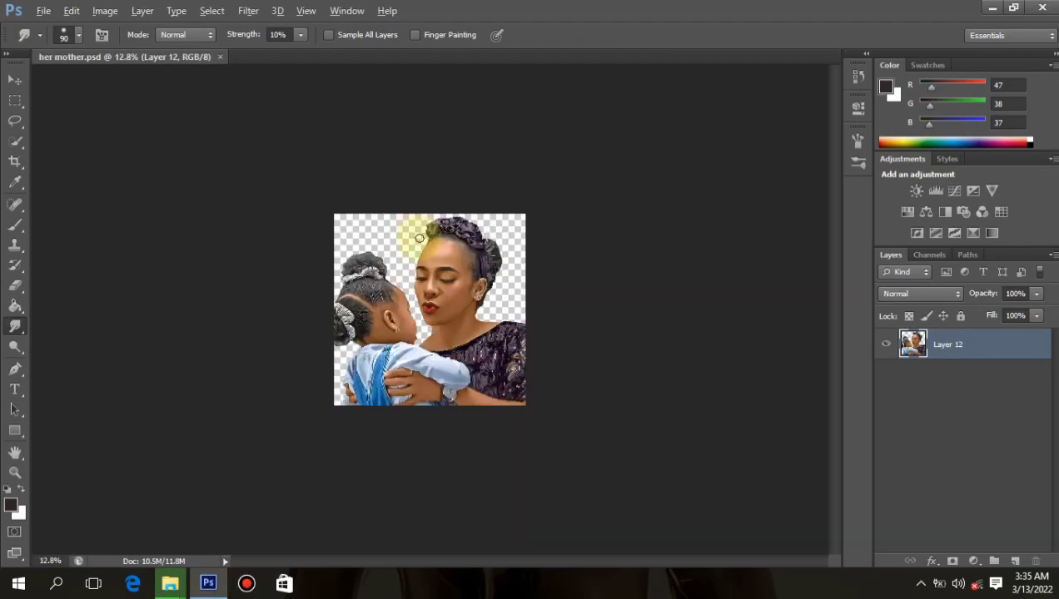
Smooth the texture of the woman's upper lip with the Smudge brush reduced to 45 px
scroll(431, 256, "up", 6)
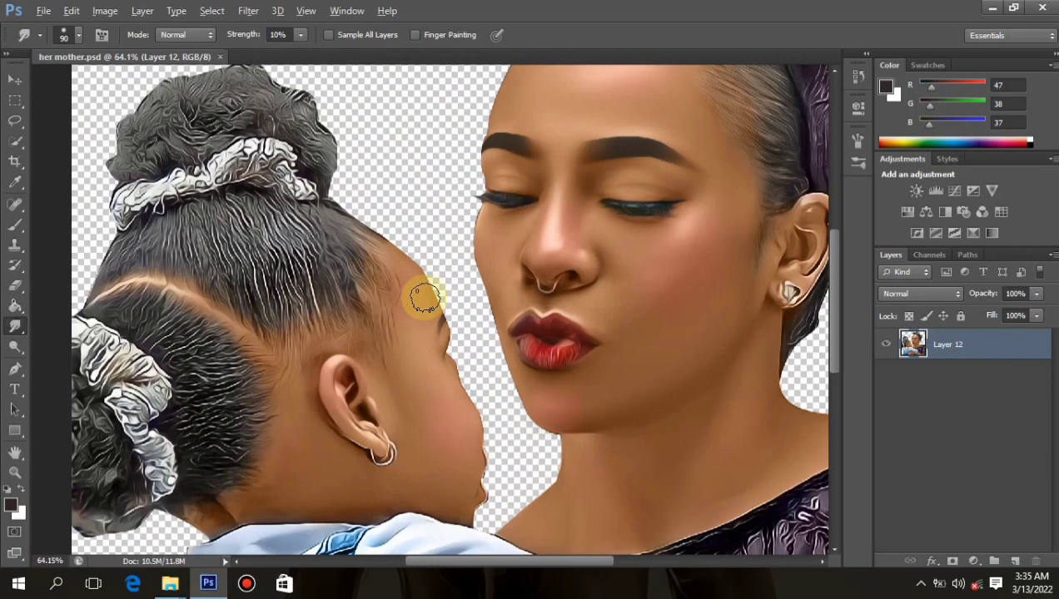
scroll(440, 295, "up", 4)
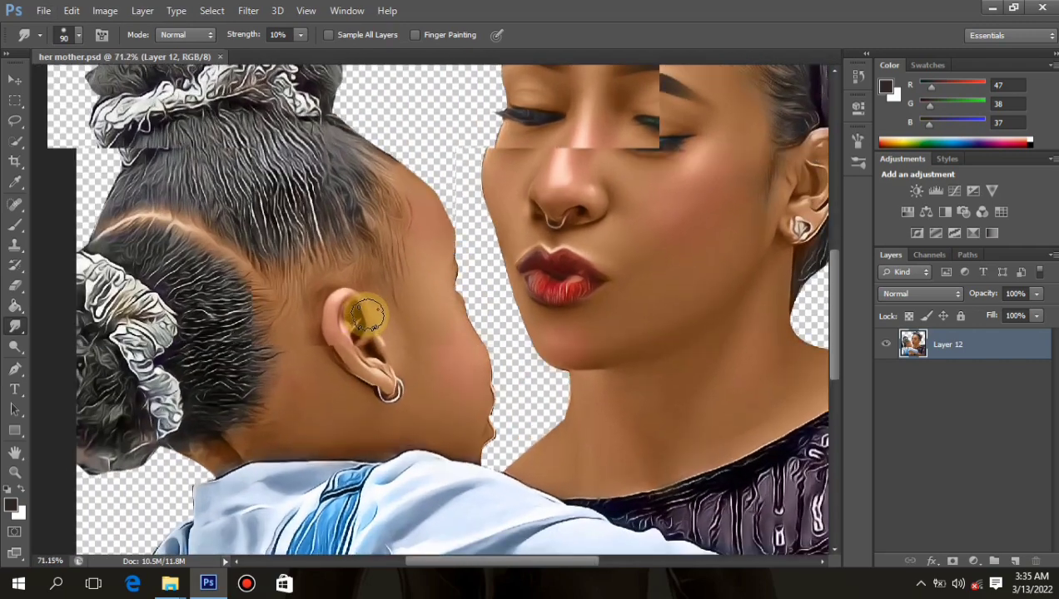
scroll(465, 277, "down", 5)
scroll(450, 279, "up", 8)
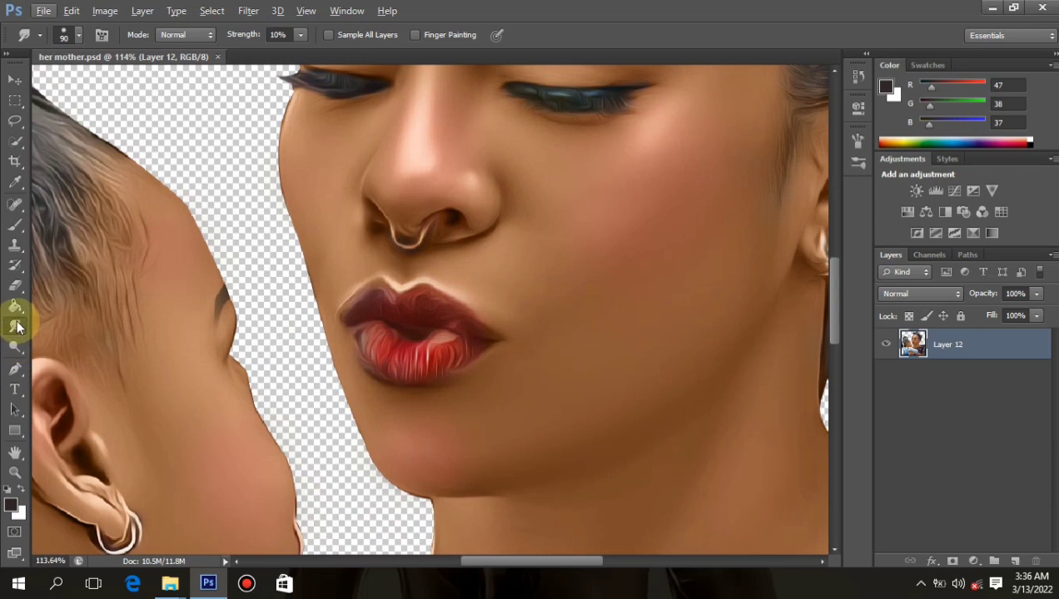
key("bracketleft")
key("bracketleft")
scroll(416, 298, "up", 1)
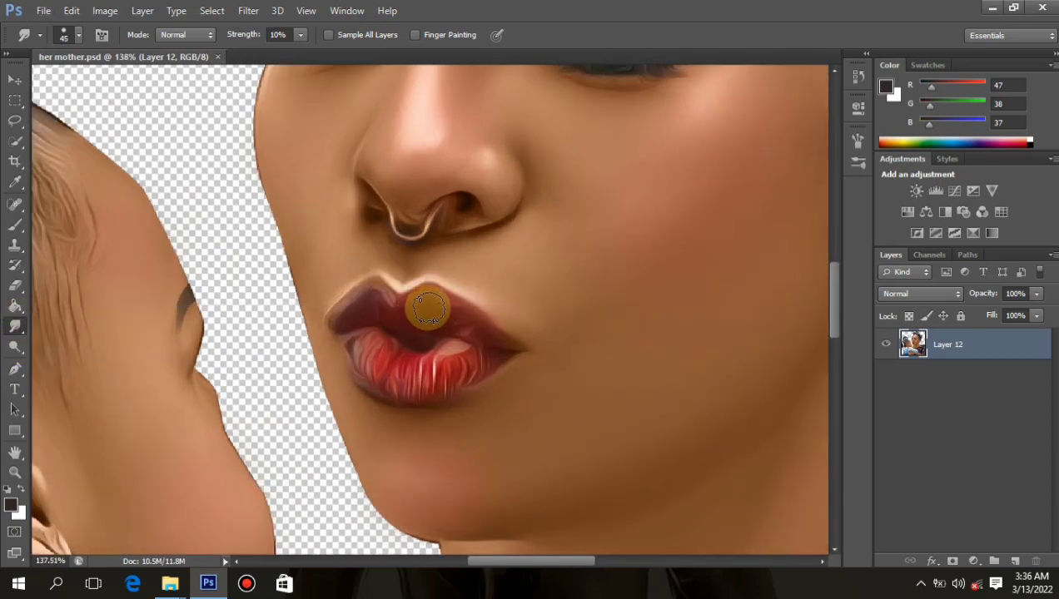
mouse_move(429, 310)
left_mouse_down()
mouse_move(484, 327)
mouse_move(442, 309)
mouse_move(403, 326)
mouse_move(384, 310)
mouse_move(393, 300)
mouse_move(344, 310)
mouse_move(442, 311)
left_mouse_up()
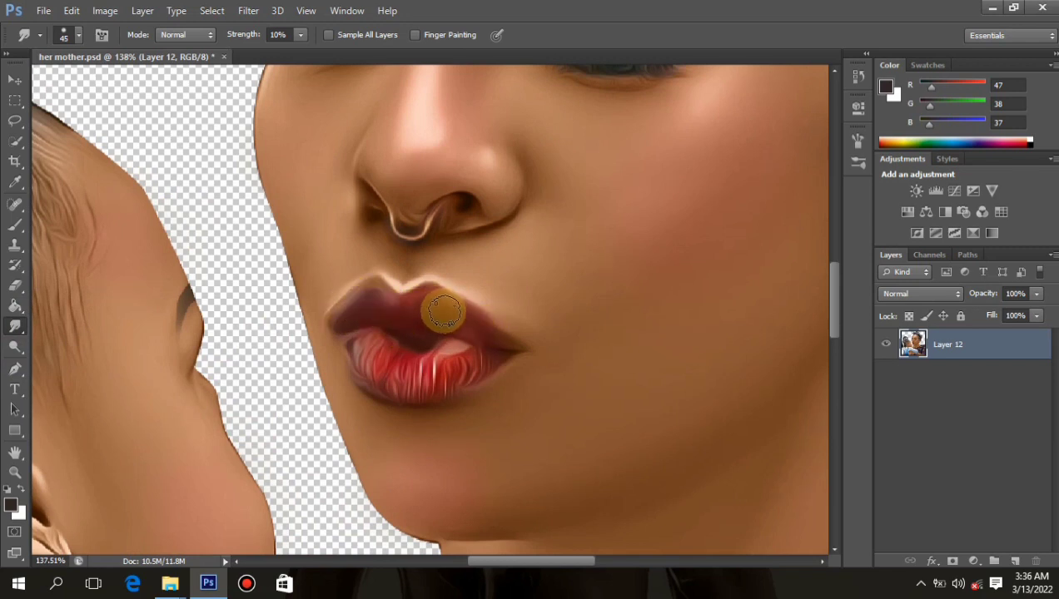
Blend away the creases and highlight streaks on the woman's lower lip with the Smudge brush at 35 px
key("bracketleft")
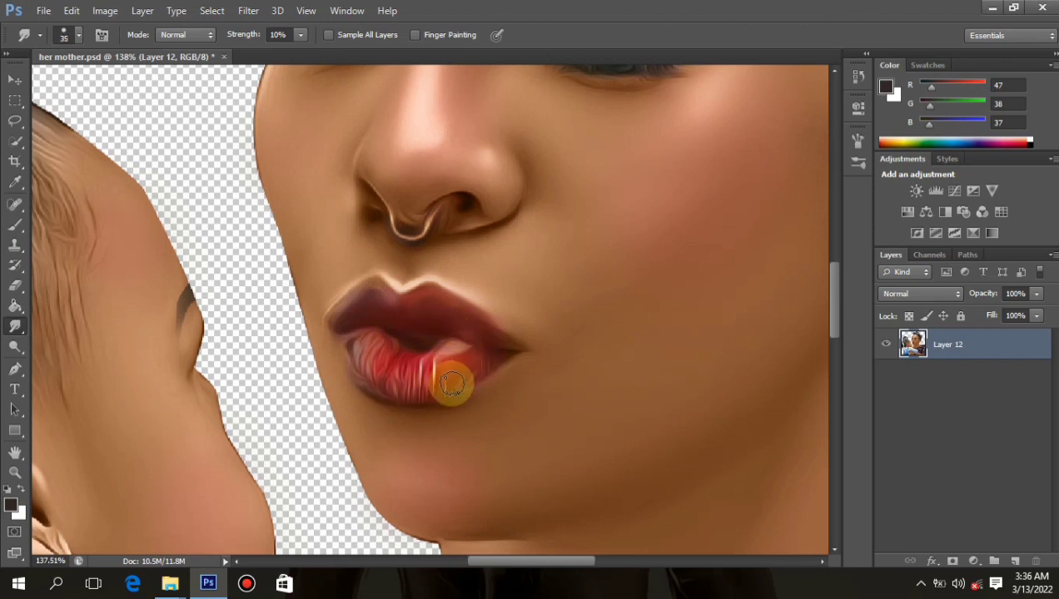
left_click_drag(452, 383, 483, 369)
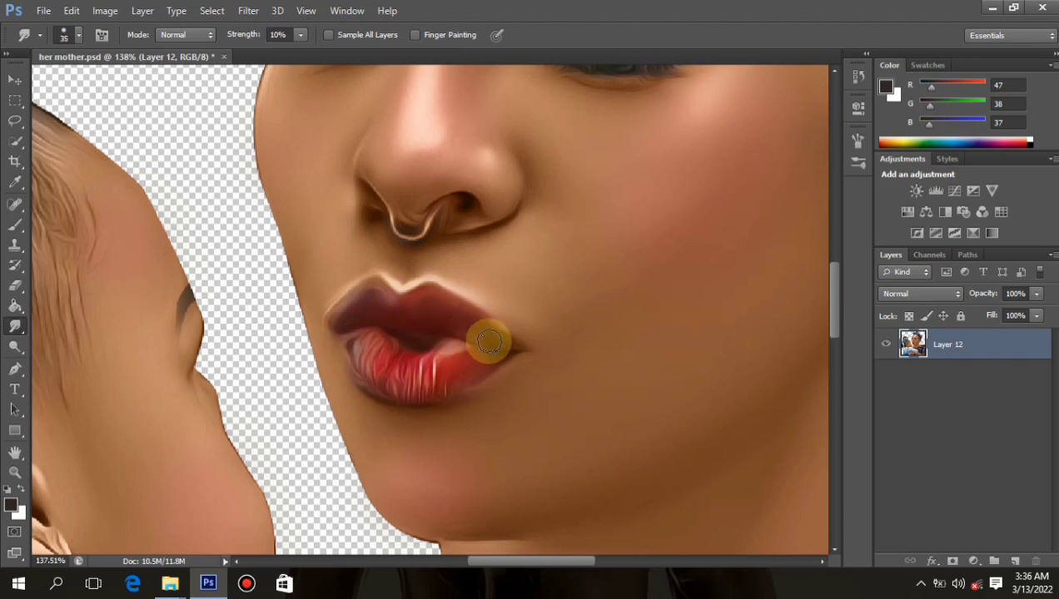
left_click_drag(475, 333, 464, 369)
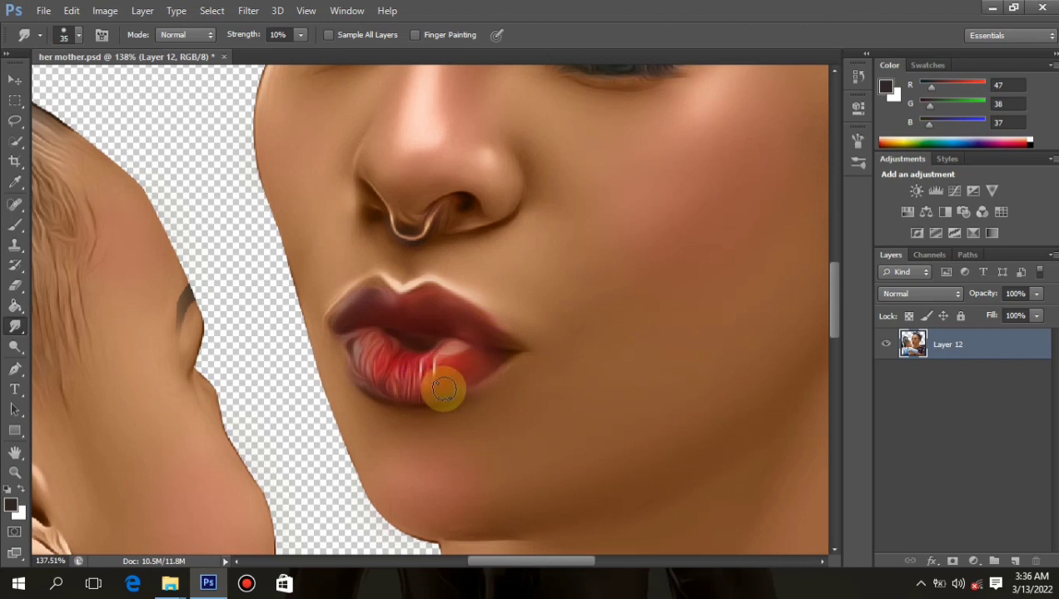
left_click_drag(485, 382, 369, 349)
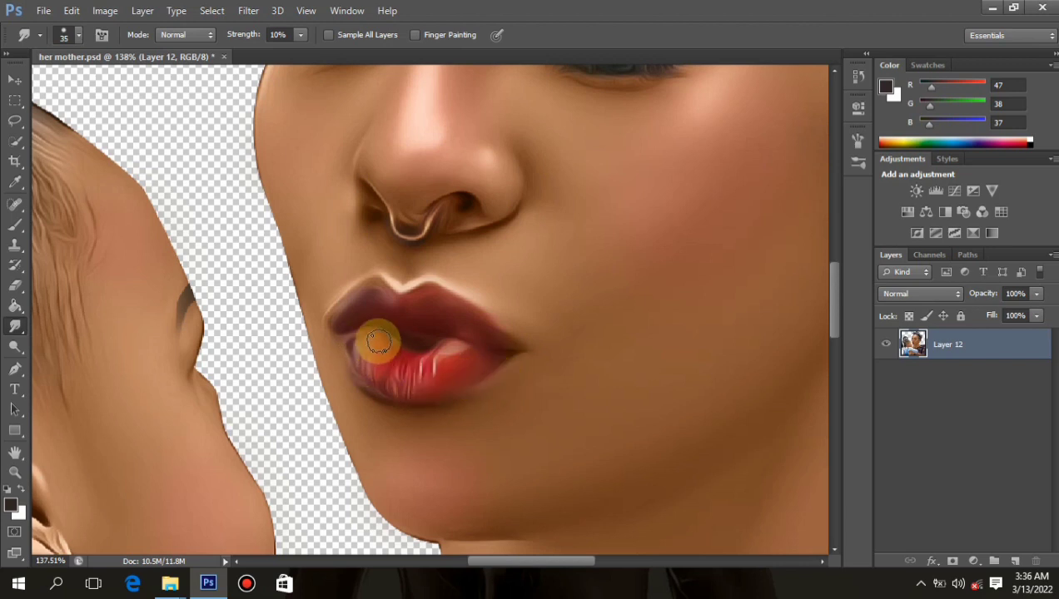
mouse_move(374, 373)
left_mouse_down()
mouse_move(451, 394)
mouse_move(411, 388)
mouse_move(350, 333)
mouse_move(320, 340)
mouse_move(332, 344)
mouse_move(333, 308)
mouse_move(373, 359)
mouse_move(367, 336)
mouse_move(358, 344)
mouse_move(373, 371)
mouse_move(376, 361)
mouse_move(412, 390)
mouse_move(399, 385)
mouse_move(491, 370)
mouse_move(433, 366)
left_mouse_up()
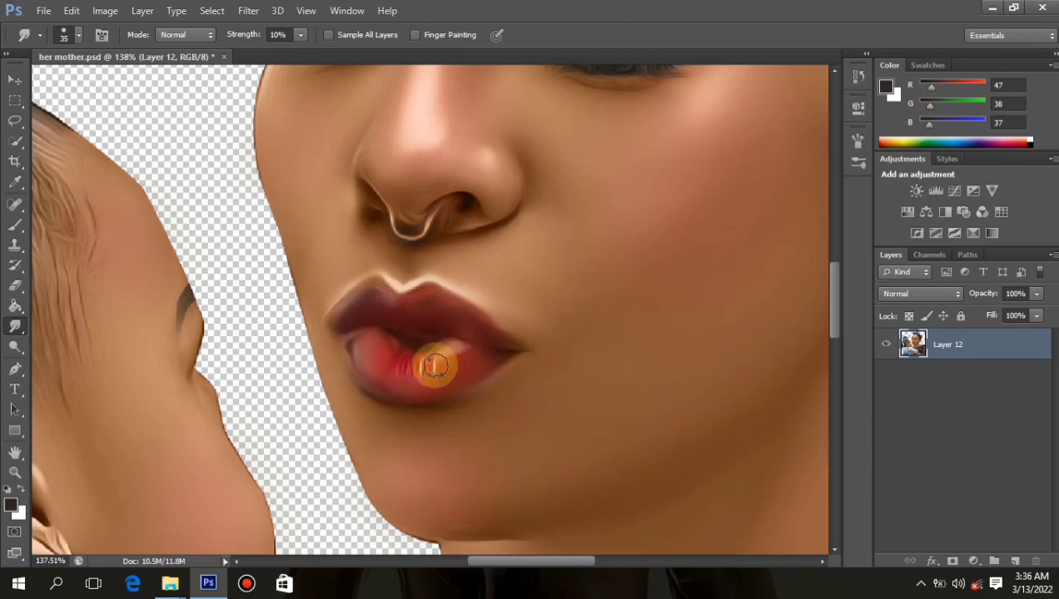
scroll(465, 312, "down", 5)
scroll(463, 232, "down", 2)
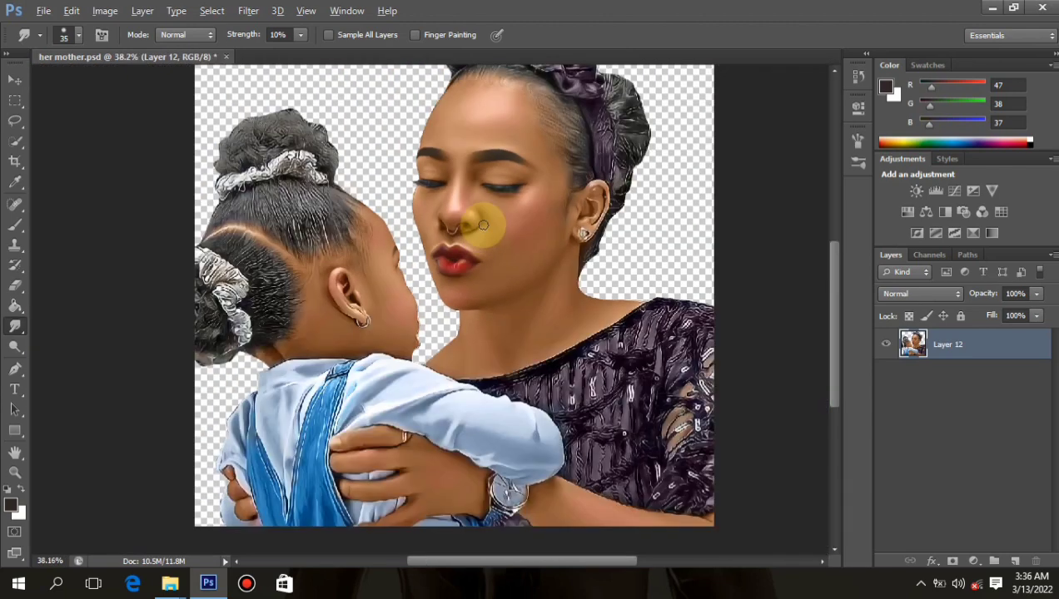
Soften the woman's upper lip along its outline with the 35 px Smudge brush and save the document
scroll(473, 225, "up", 8)
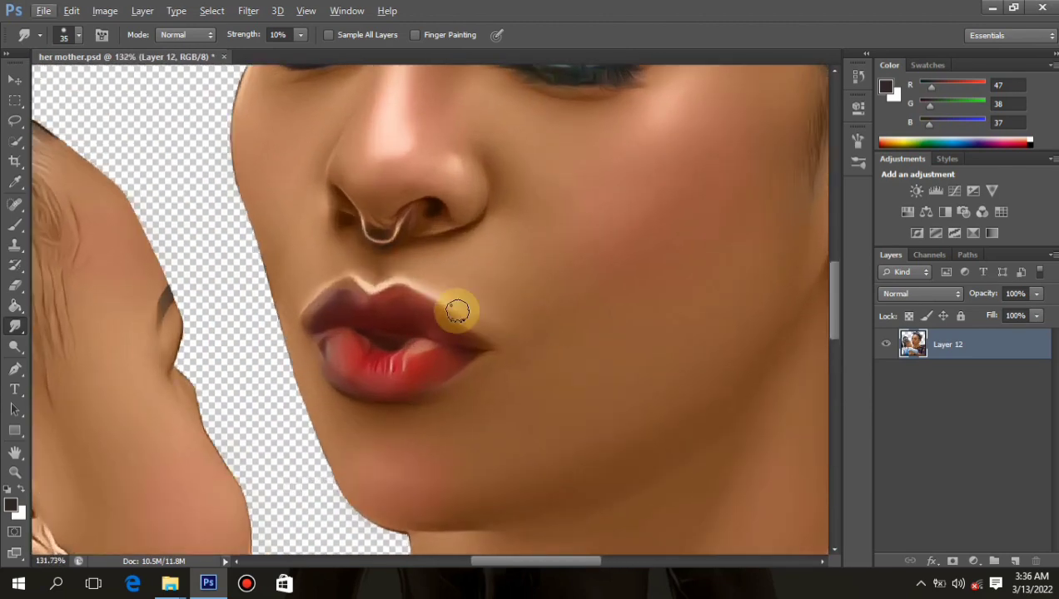
mouse_move(457, 311)
left_mouse_down()
mouse_move(440, 331)
mouse_move(375, 304)
mouse_move(401, 311)
mouse_move(344, 310)
left_mouse_up()
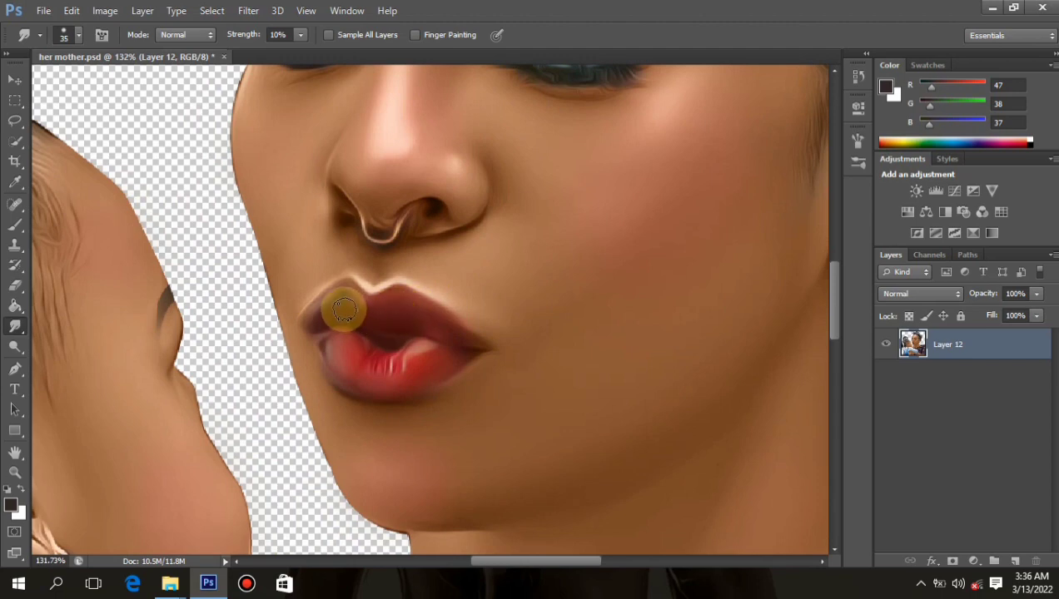
scroll(537, 293, "down", 5)
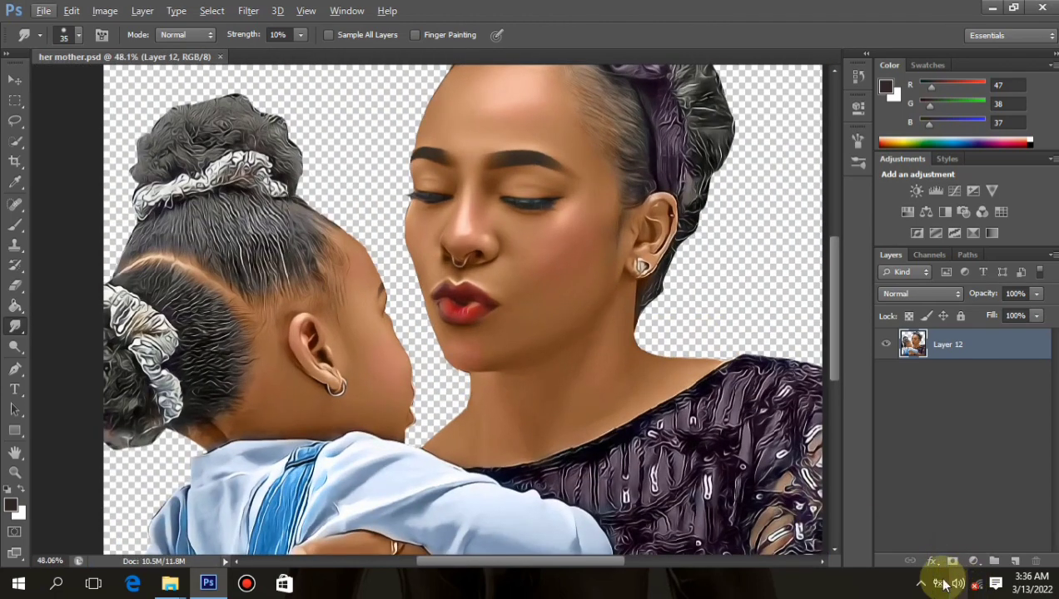
left_click(921, 583)
left_click(905, 522)
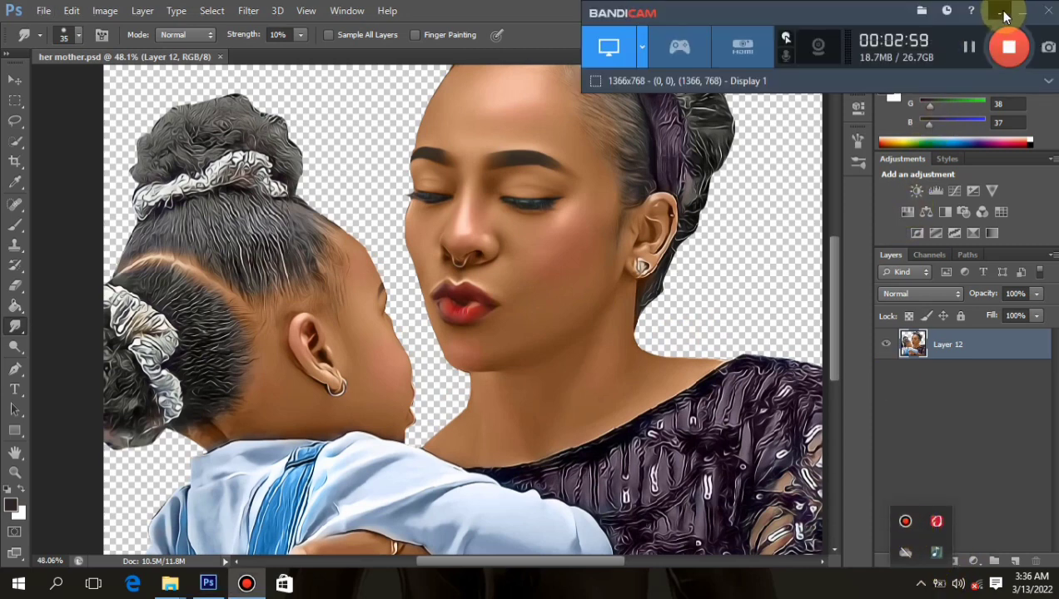
left_click(1004, 15)
scroll(402, 318, "down", 5)
scroll(470, 291, "up", 4)
left_click(468, 248)
scroll(466, 208, "down", 3)
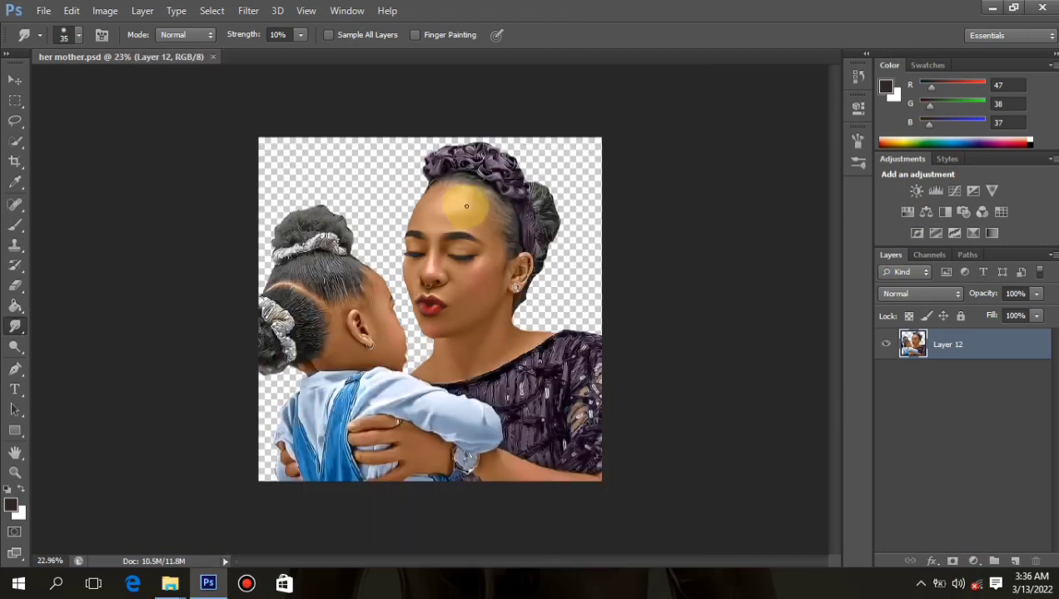
scroll(466, 206, "up", 4)
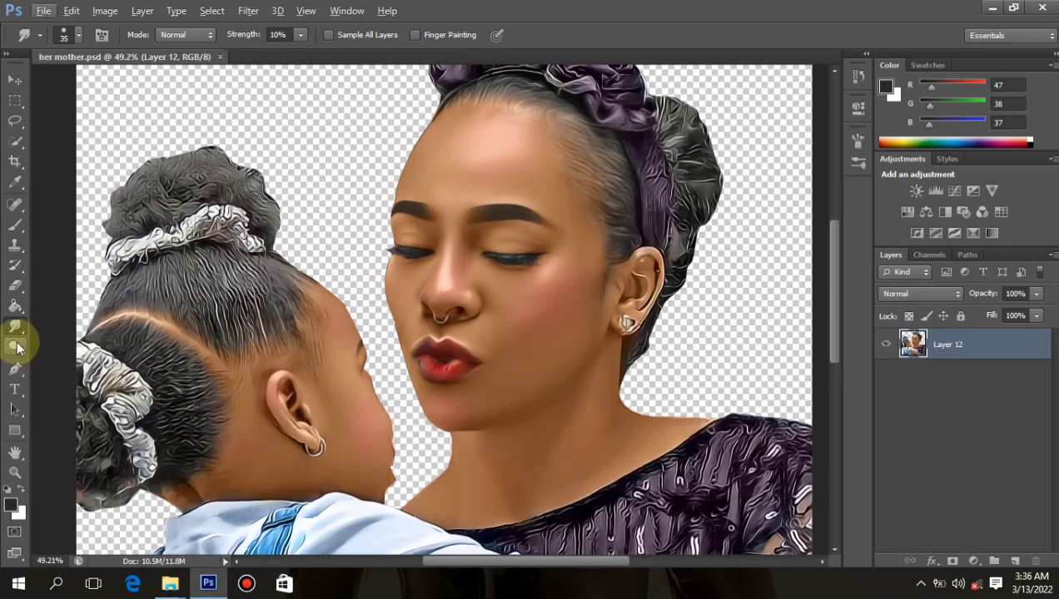
Darken the woman's neck below the jawline with the Burn tool set to Midtones at 16% exposure
left_click(17, 347)
left_click(80, 360)
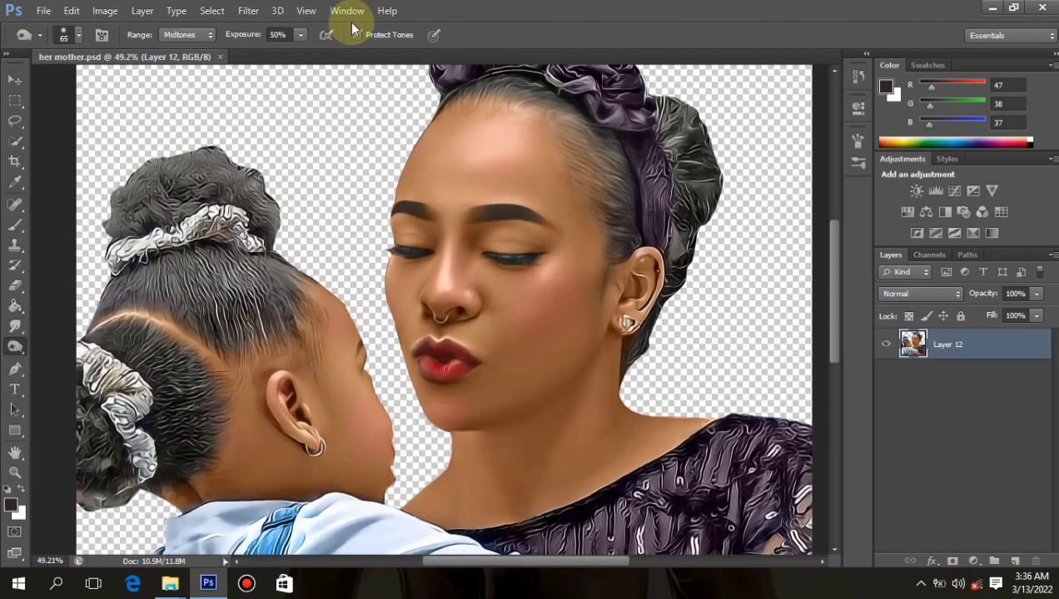
left_click(296, 37)
left_click_drag(297, 53, 278, 64)
scroll(550, 327, "up", 4)
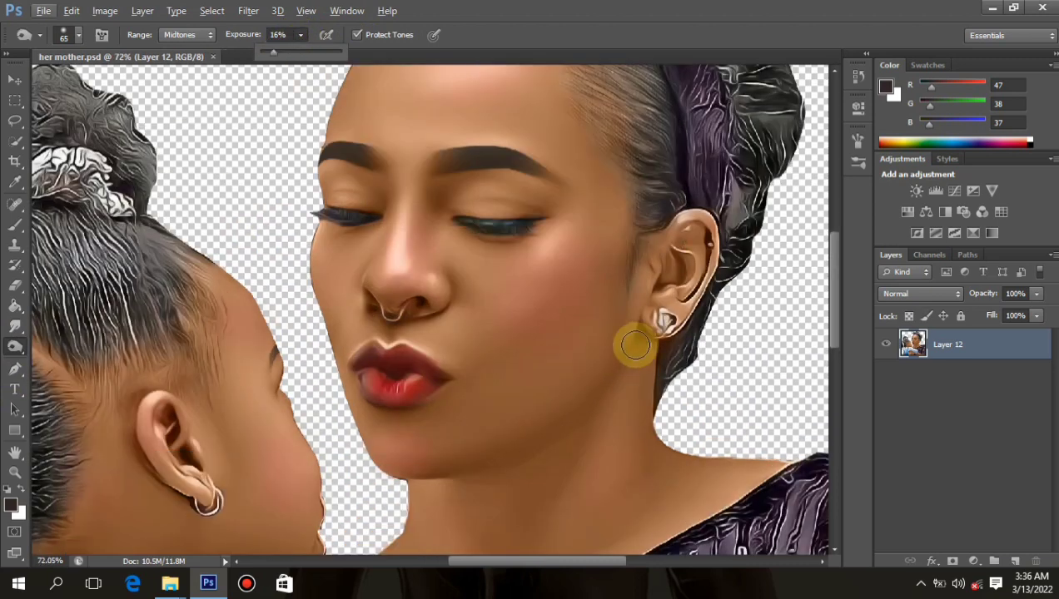
left_click_drag(576, 436, 591, 392)
scroll(606, 354, "down", 10)
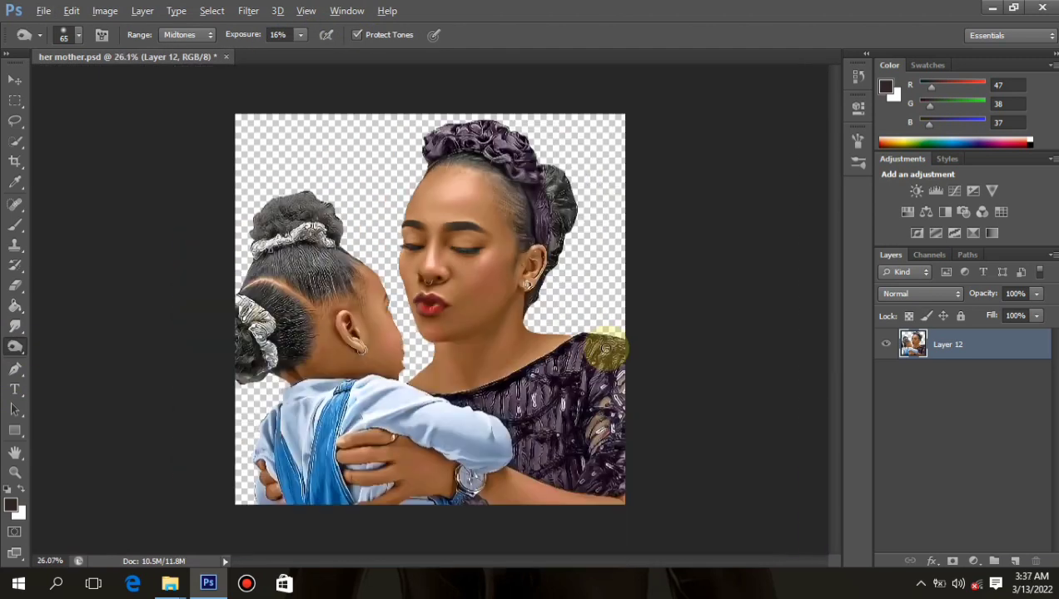
Switch the Burn tool's range to Shadows and deepen the shading on the woman's neck under the jaw
scroll(541, 346, "up", 5)
scroll(459, 319, "up", 2)
scroll(500, 283, "up", 1)
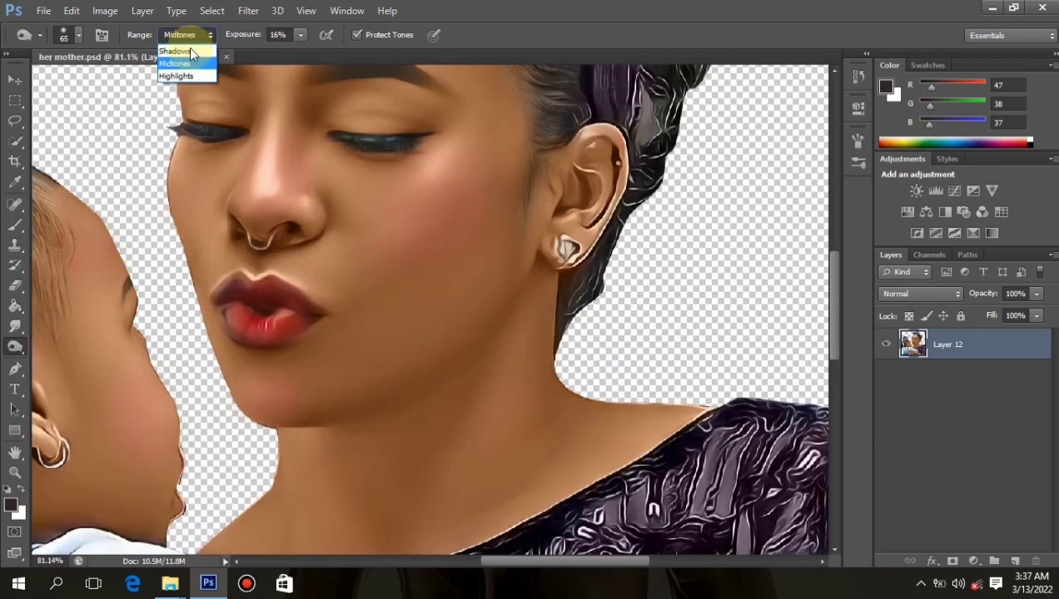
left_click(189, 48)
scroll(412, 404, "down", 3)
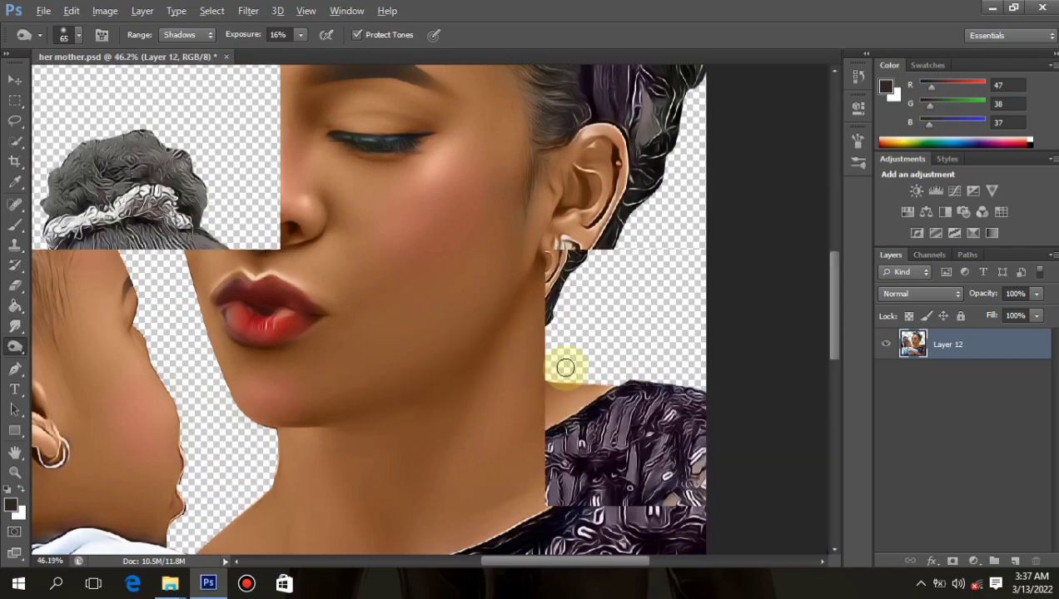
scroll(484, 385, "up", 2)
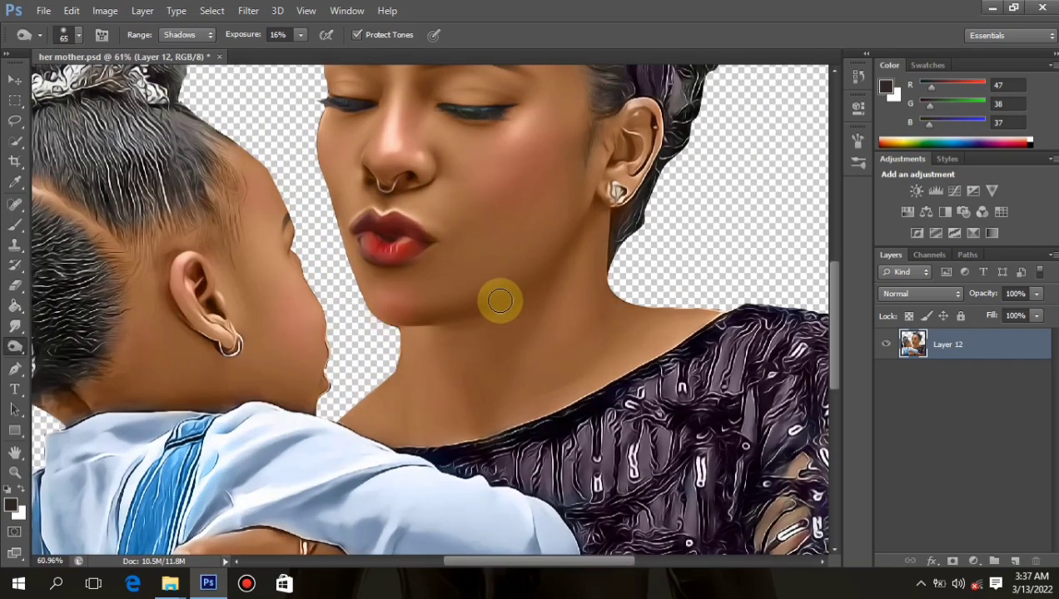
scroll(498, 310, "down", 3)
scroll(524, 309, "up", 1)
scroll(517, 310, "up", 1)
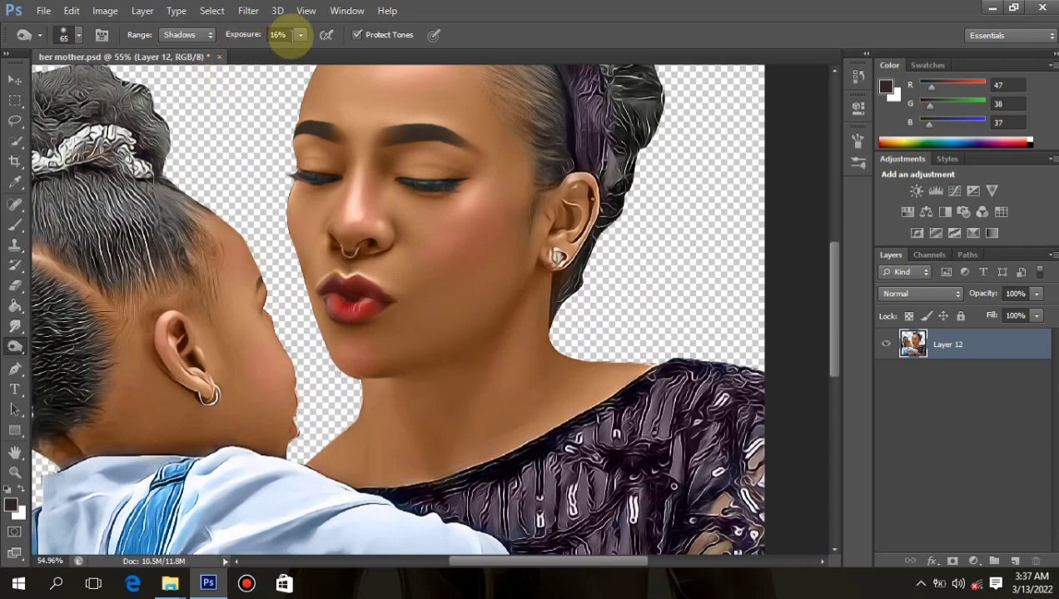
Lower the Burn exposure to 6% and gently deepen the shadows on the woman's neck and around the girl's ear
left_click_drag(291, 52, 280, 52)
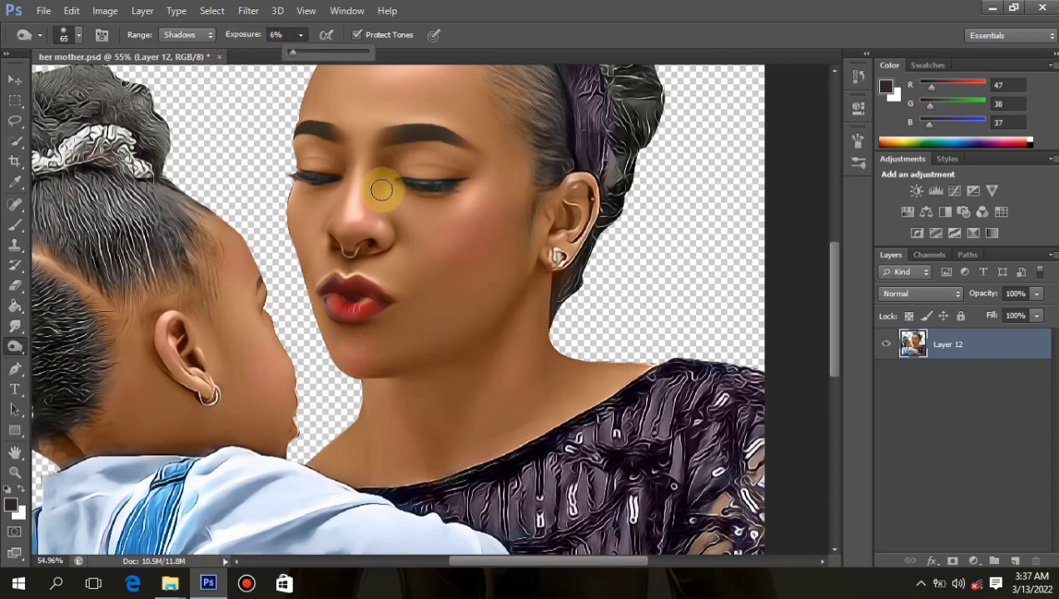
scroll(504, 319, "down", 4)
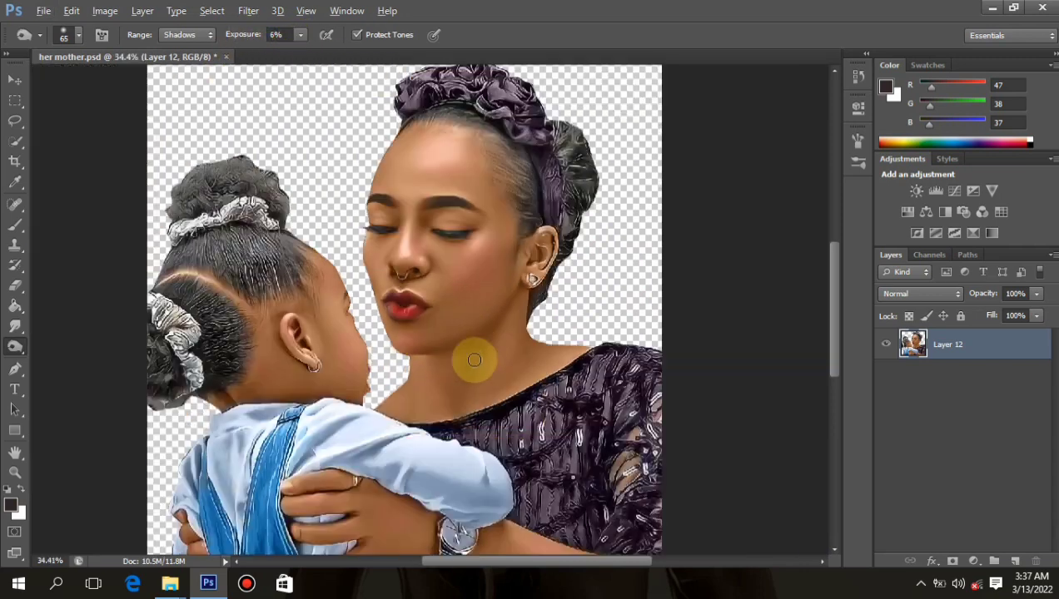
scroll(467, 367, "up", 5)
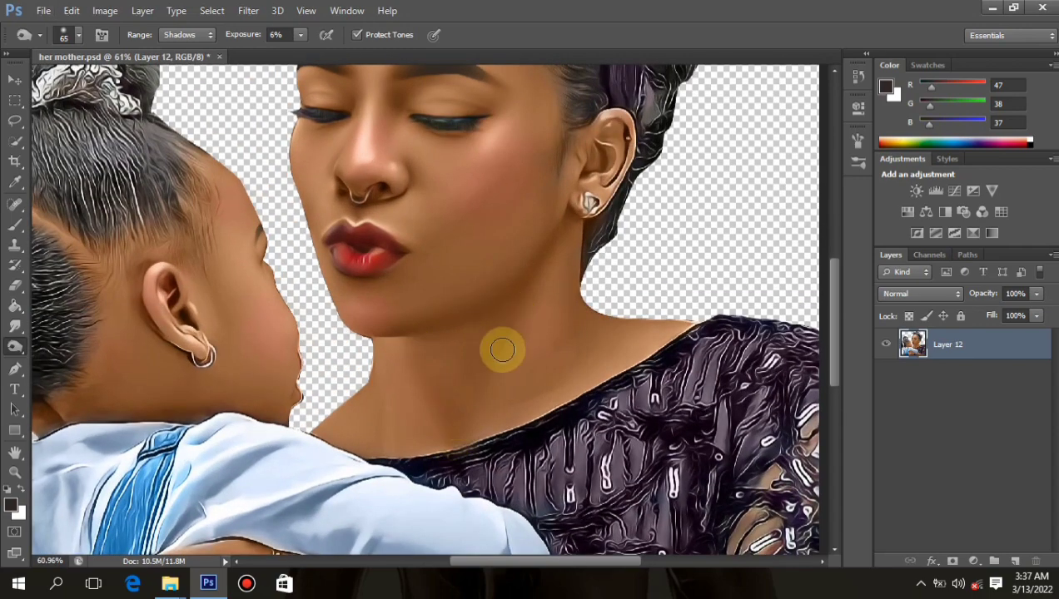
scroll(470, 373, "down", 2)
scroll(485, 312, "up", 2)
scroll(464, 351, "up", 1)
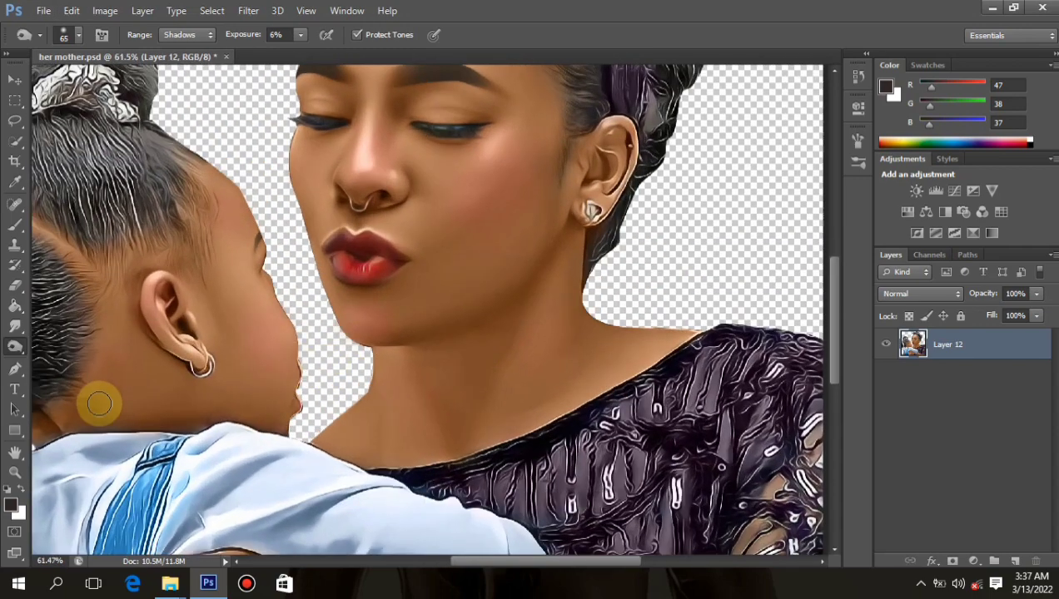
scroll(212, 356, "down", 2)
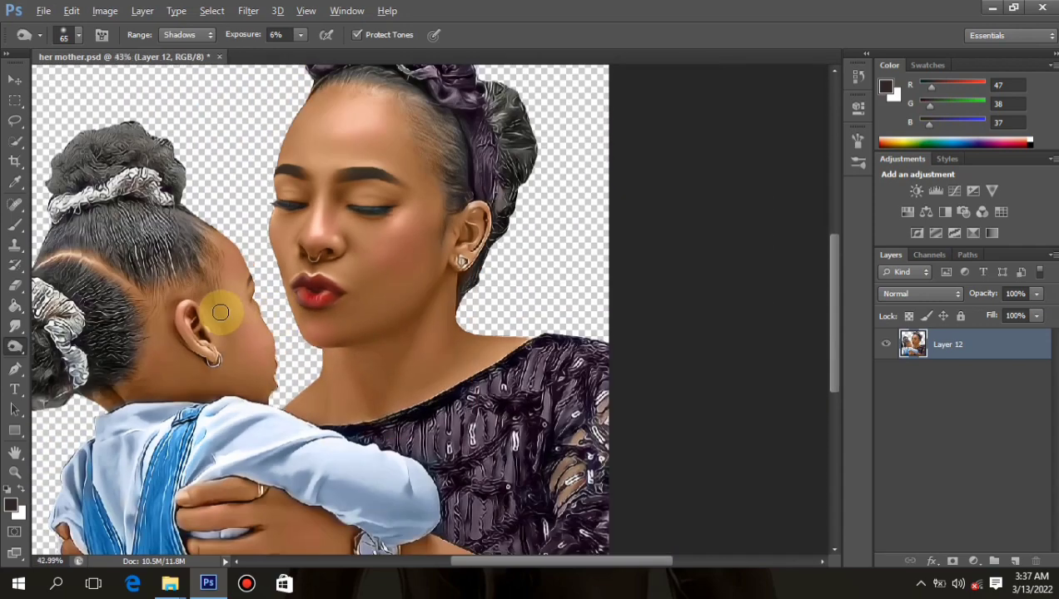
scroll(215, 325, "up", 2)
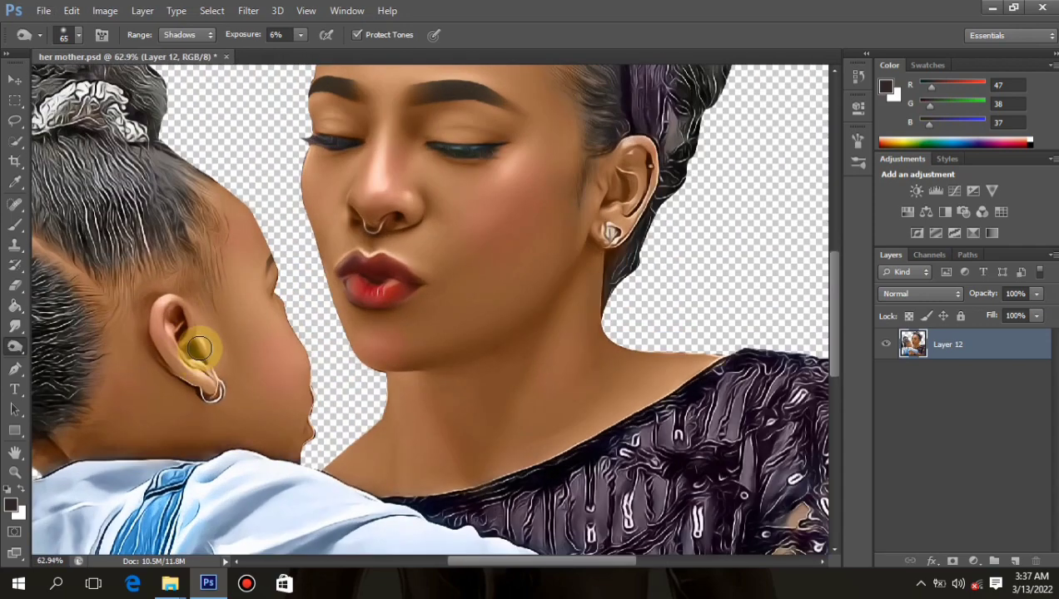
scroll(280, 308, "down", 2)
scroll(350, 237, "up", 2)
scroll(387, 170, "up", 1)
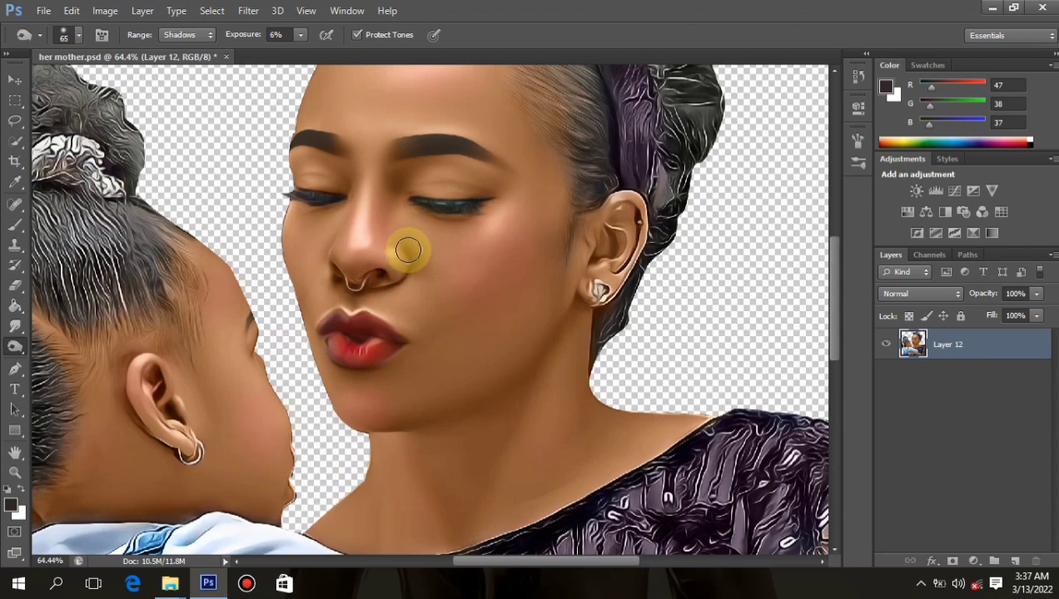
Deepen the shadows around the woman's nostrils and inner eye corner with a 40 px Burn brush at 6% exposure
scroll(411, 252, "up", 2)
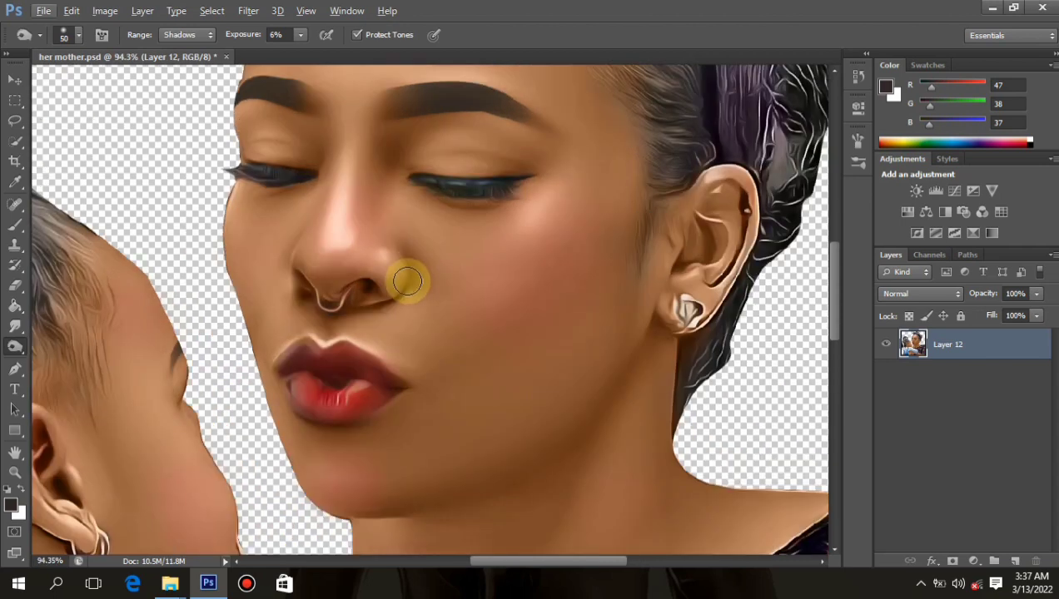
key("[")
left_click_drag(408, 283, 337, 315)
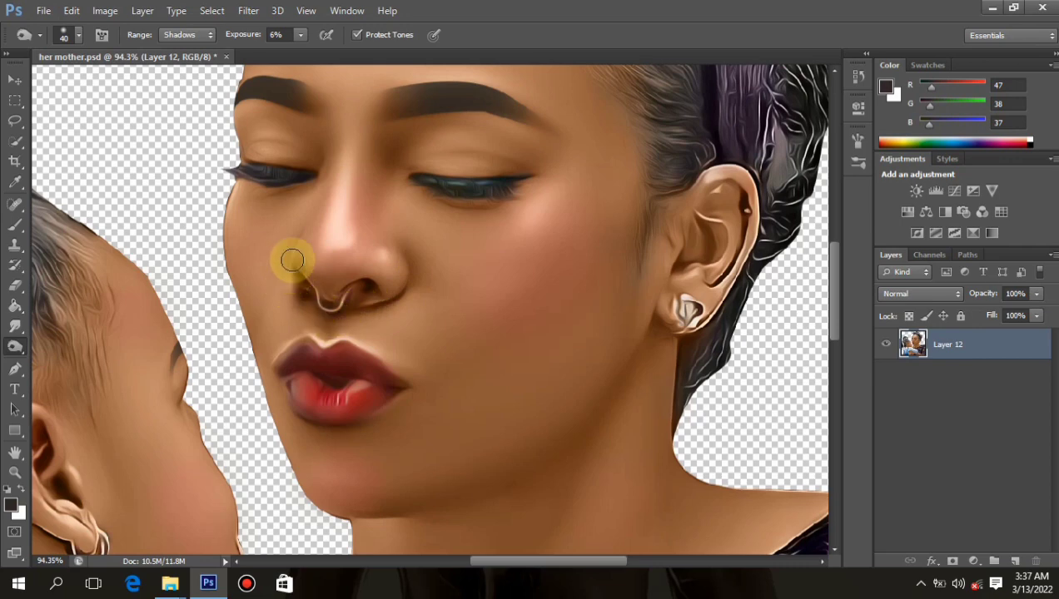
mouse_move(307, 161)
left_mouse_down()
mouse_move(317, 160)
mouse_move(292, 183)
left_mouse_up()
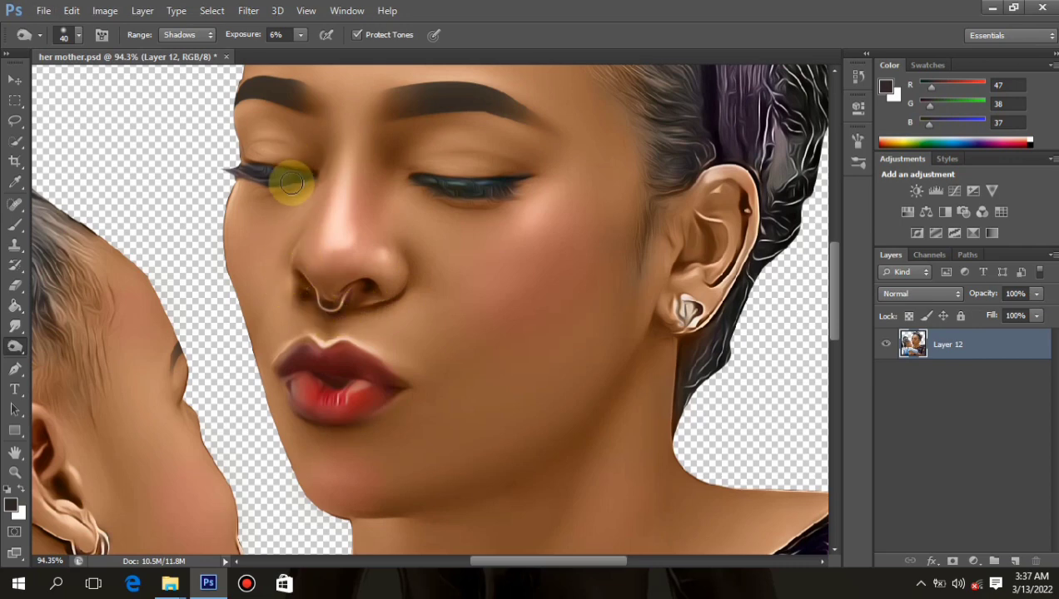
scroll(366, 161, "down", 5)
scroll(468, 149, "up", 4)
scroll(567, 189, "up", 3)
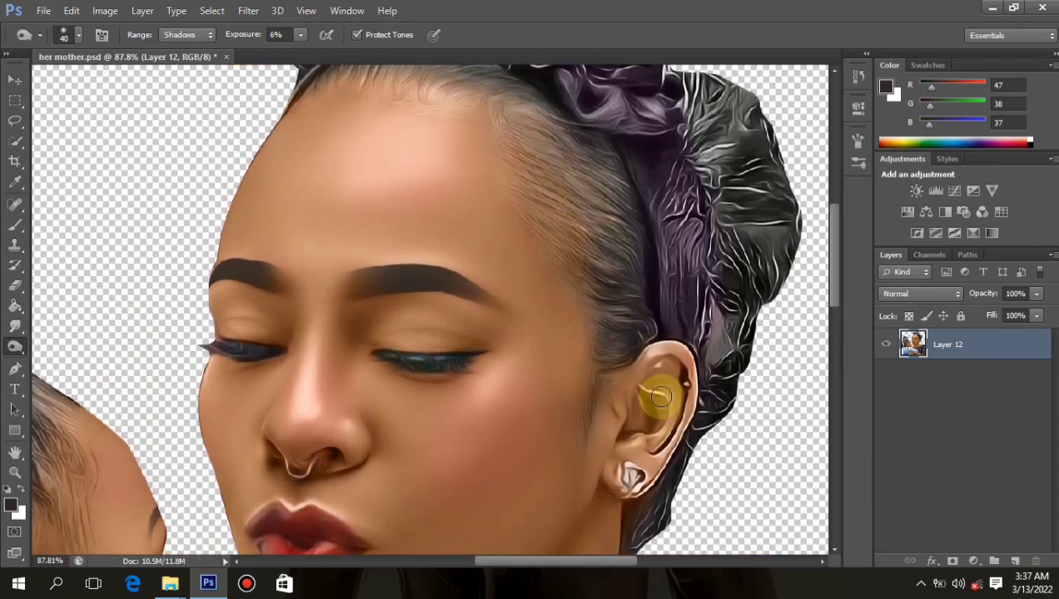
scroll(513, 296, "down", 8)
scroll(496, 260, "down", 1)
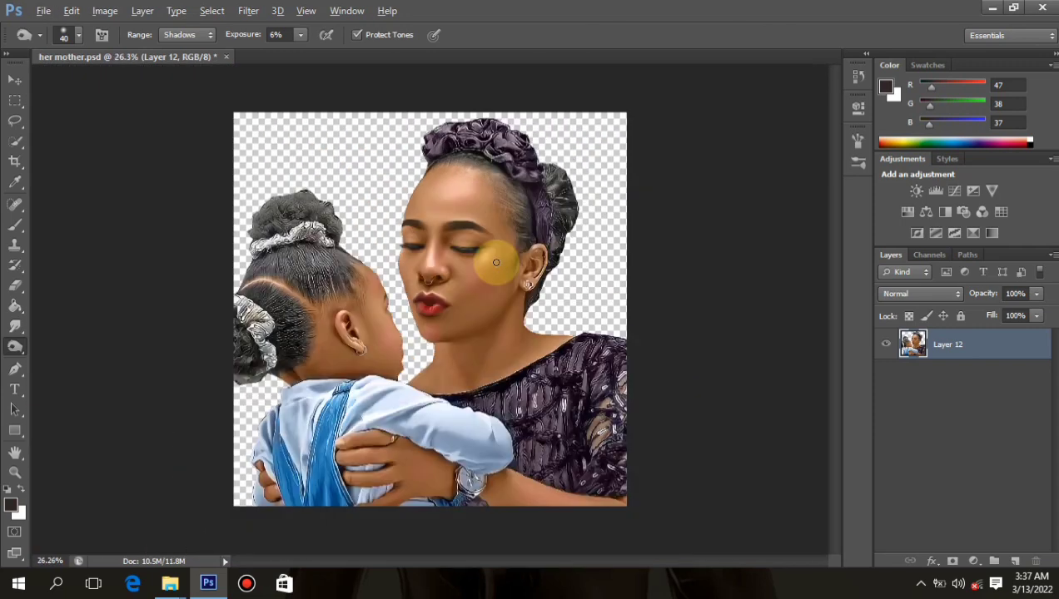
Darken the shadows on the woman's hand and fingers with the Burn tool, enlarging the brush from 60 to 90 px
scroll(539, 367, "up", 5)
scroll(541, 350, "down", 3)
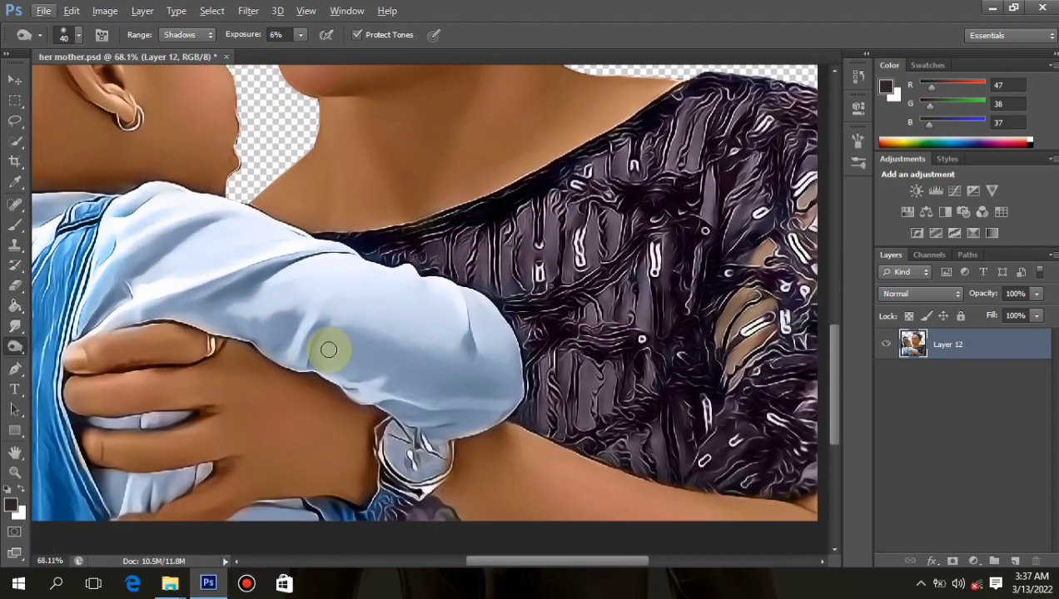
key("bracketright")
key("bracketright")
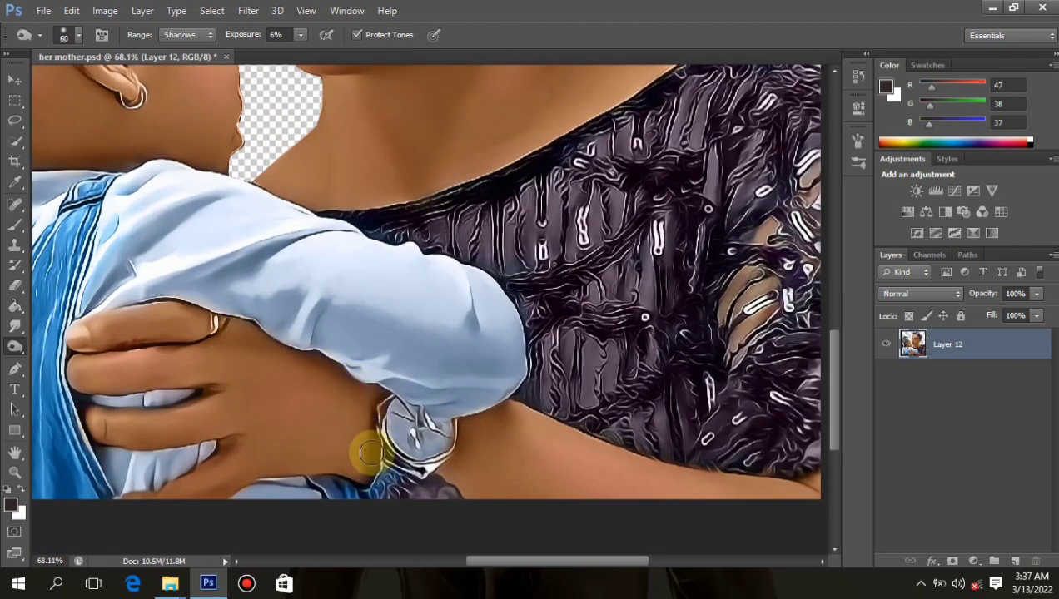
scroll(449, 367, "down", 4)
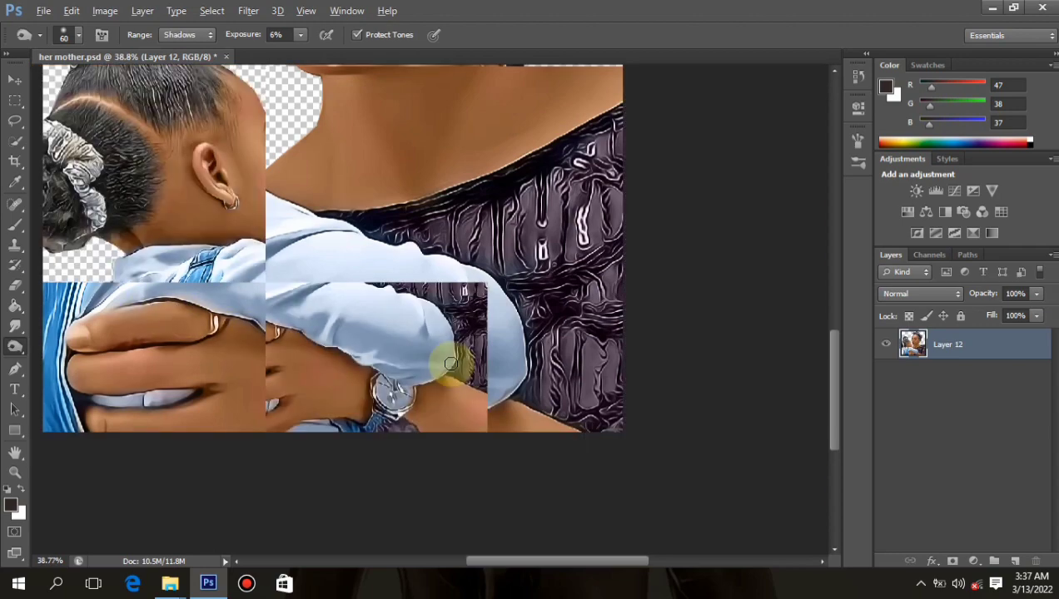
scroll(461, 515, "up", 4)
scroll(408, 460, "down", 2)
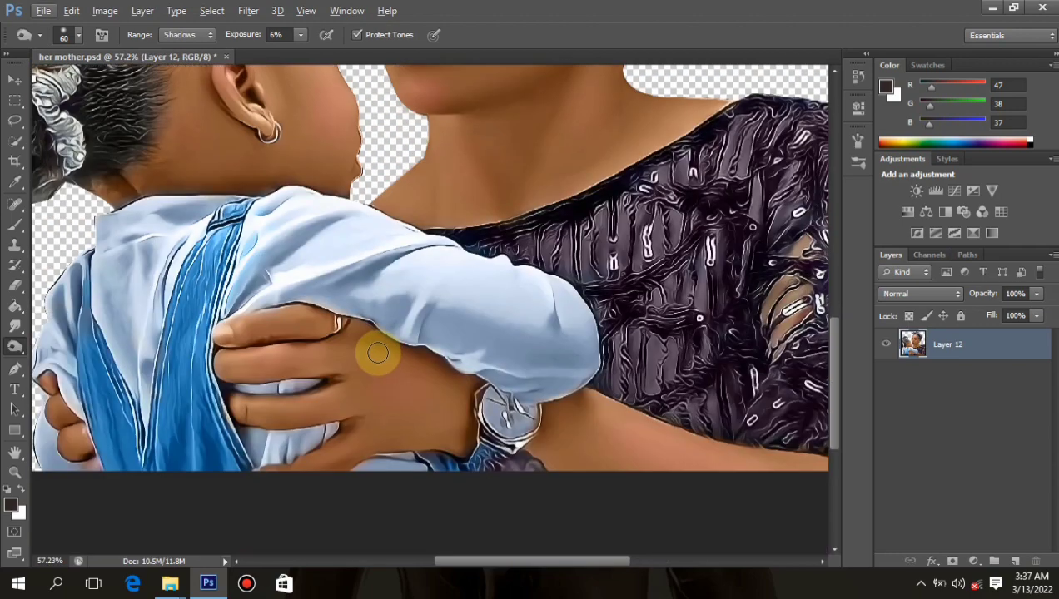
key("bracketright")
key("bracketright")
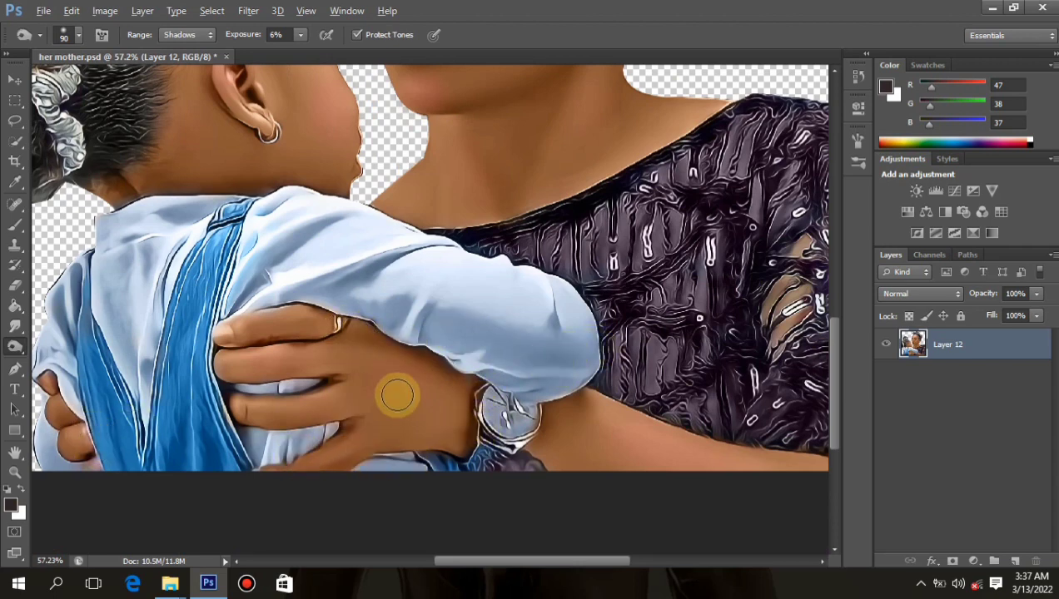
scroll(395, 368, "down", 5)
scroll(433, 288, "up", 2)
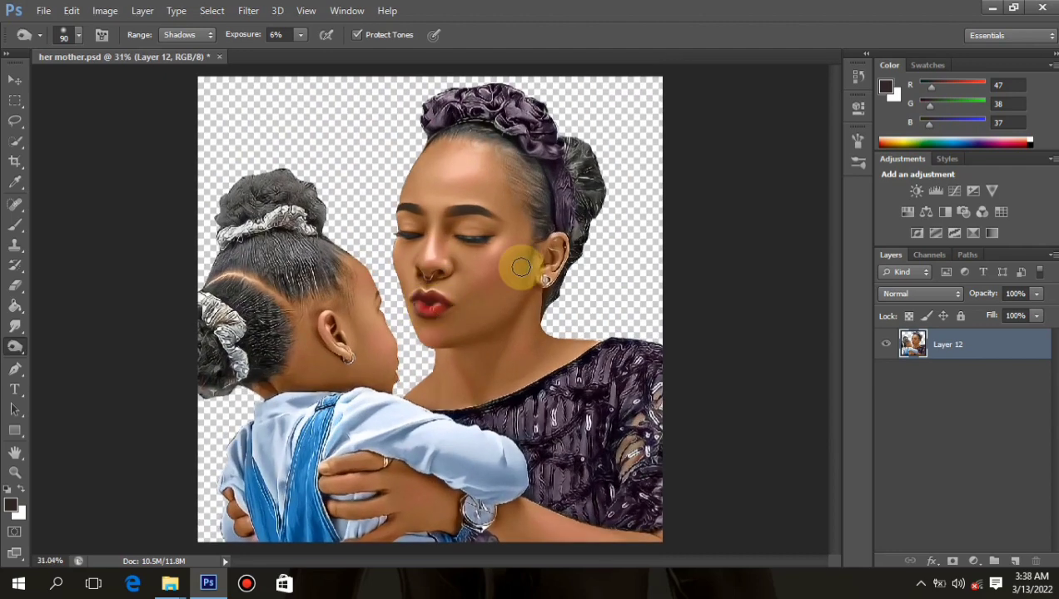
Save the document and brighten the highlights on the woman's nose with a small Dodge brush set to Midtones at 50% exposure
scroll(516, 264, "up", 1)
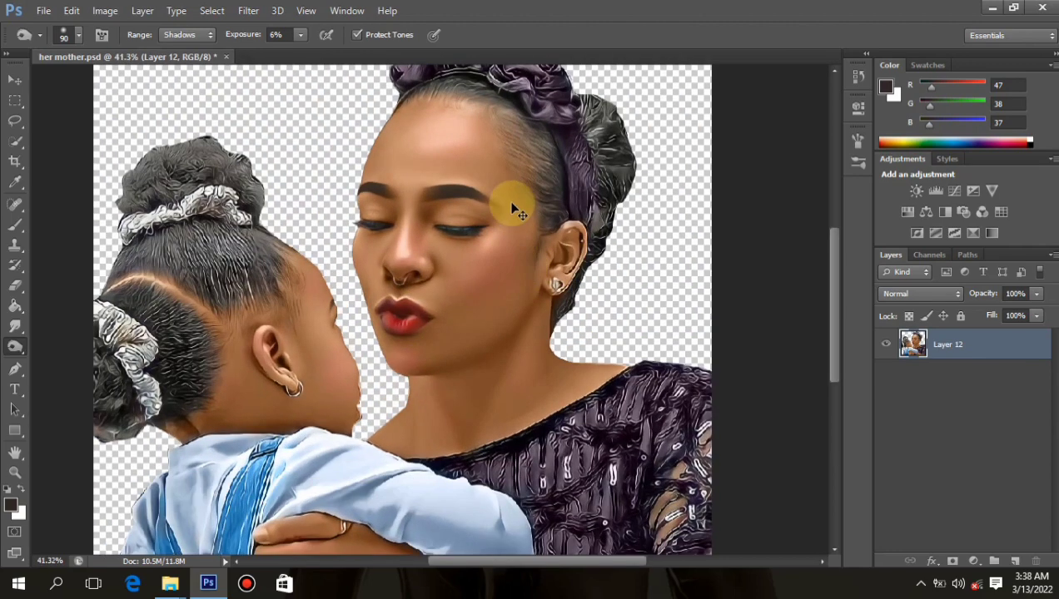
right_click(16, 348)
left_click(80, 343)
scroll(484, 260, "down", 3)
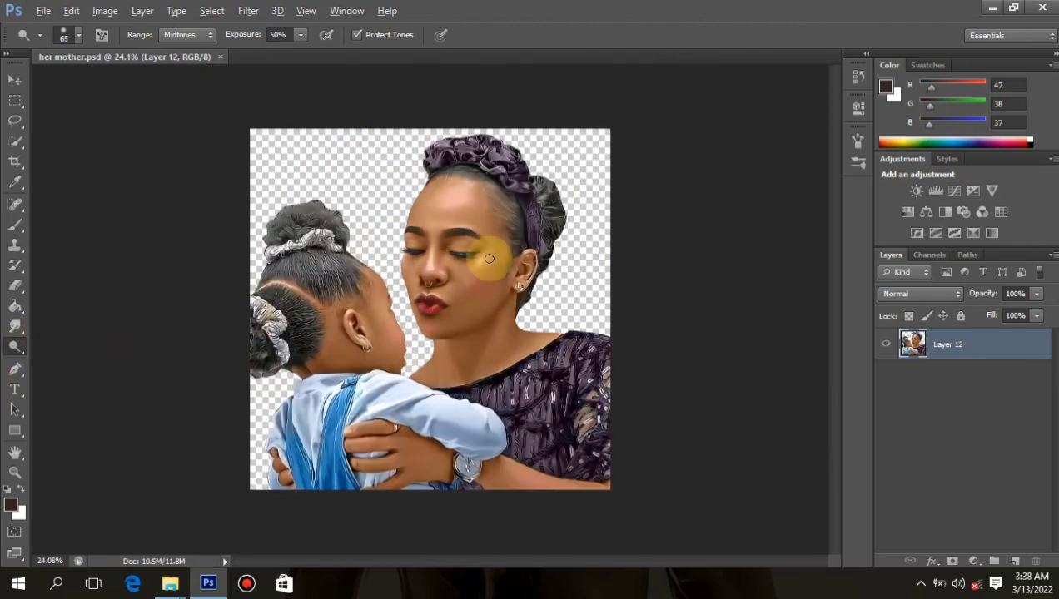
scroll(625, 245, "up", 2)
scroll(338, 260, "up", 4)
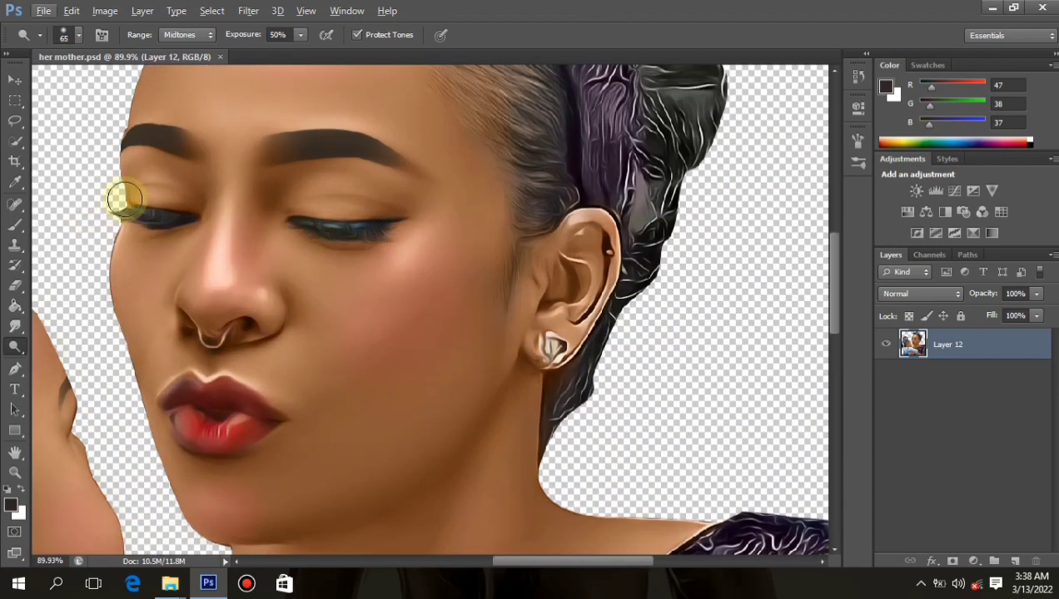
key("bracketleft")
key("bracketleft")
key("bracketleft")
key("bracketleft")
key("bracketleft")
key("bracketleft")
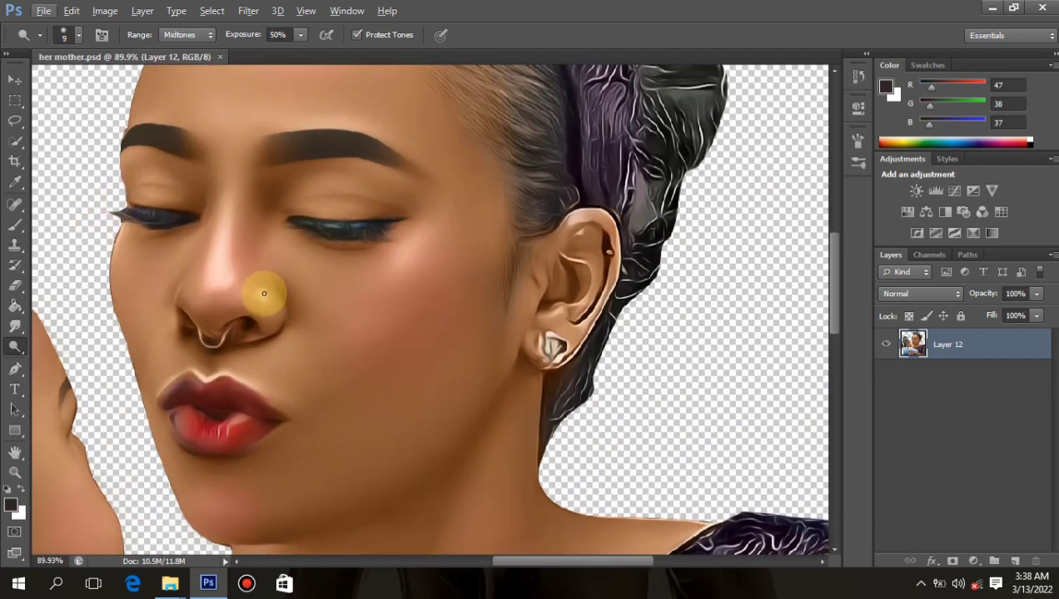
left_click_drag(264, 293, 250, 271)
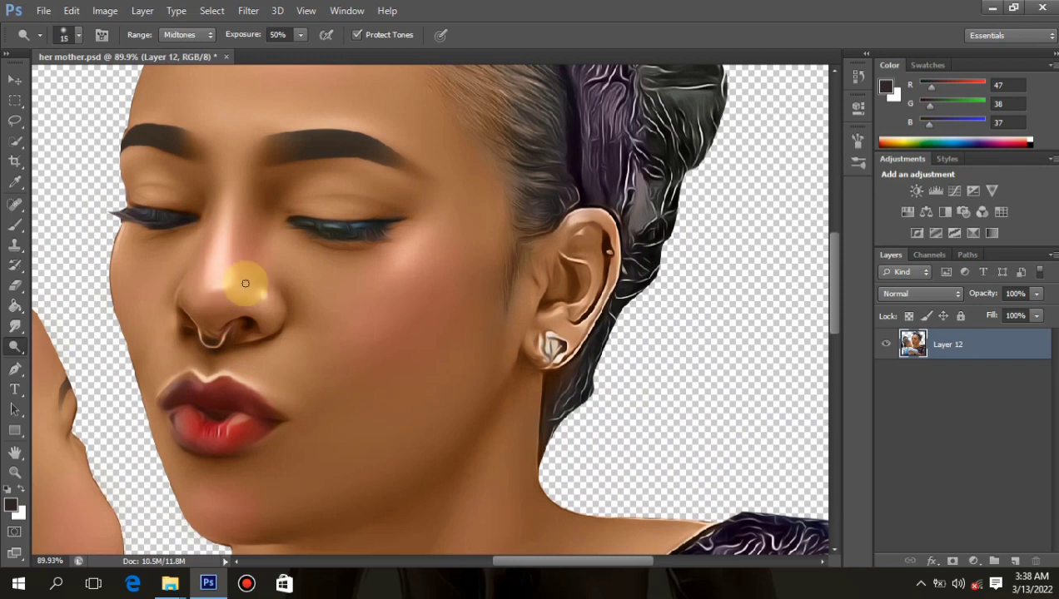
key("bracketright")
scroll(268, 237, "down", 4)
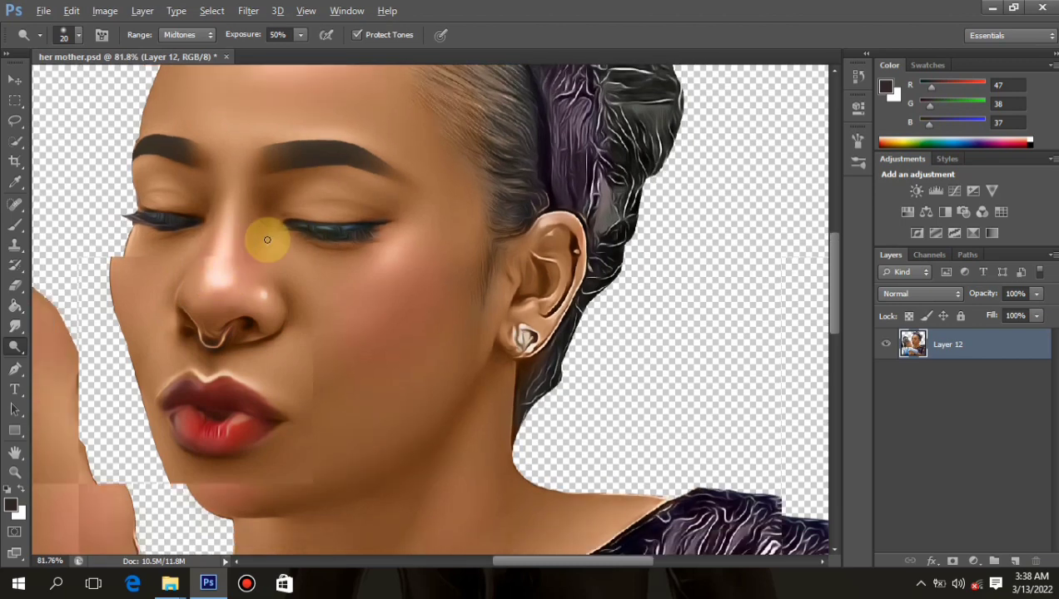
Dodge a bright highlight onto the woman's cheekbone below the outer eye corner with a 20 px brush
scroll(367, 253, "up", 3)
scroll(388, 262, "up", 2)
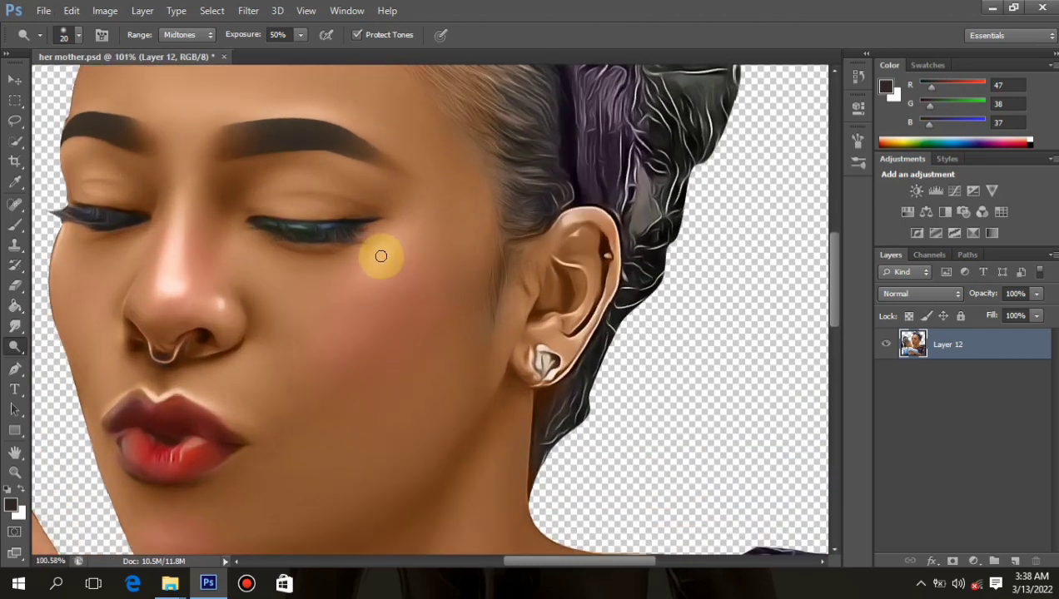
scroll(391, 241, "down", 4)
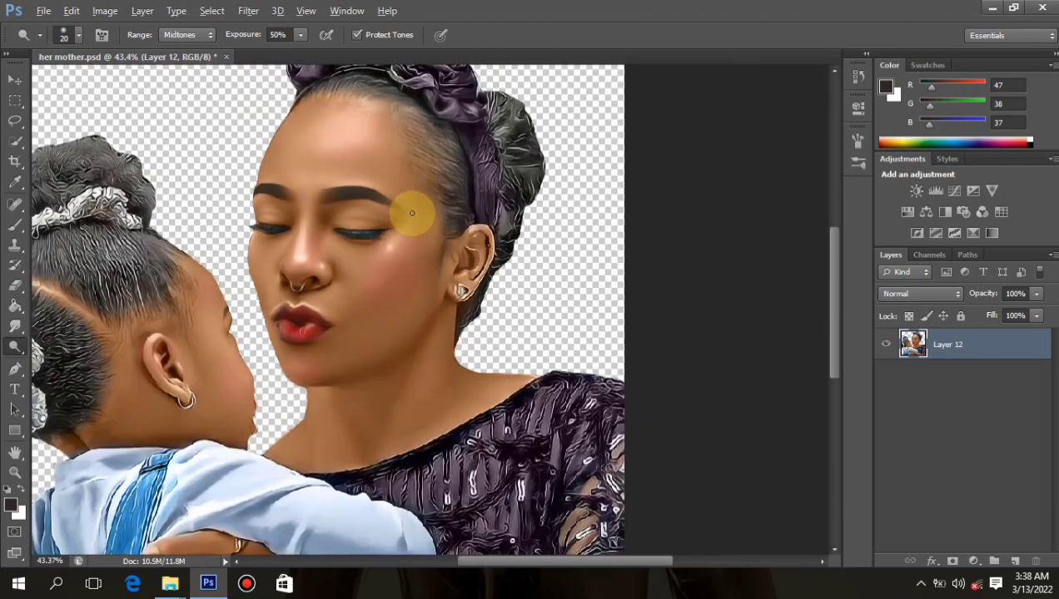
scroll(397, 234, "up", 3)
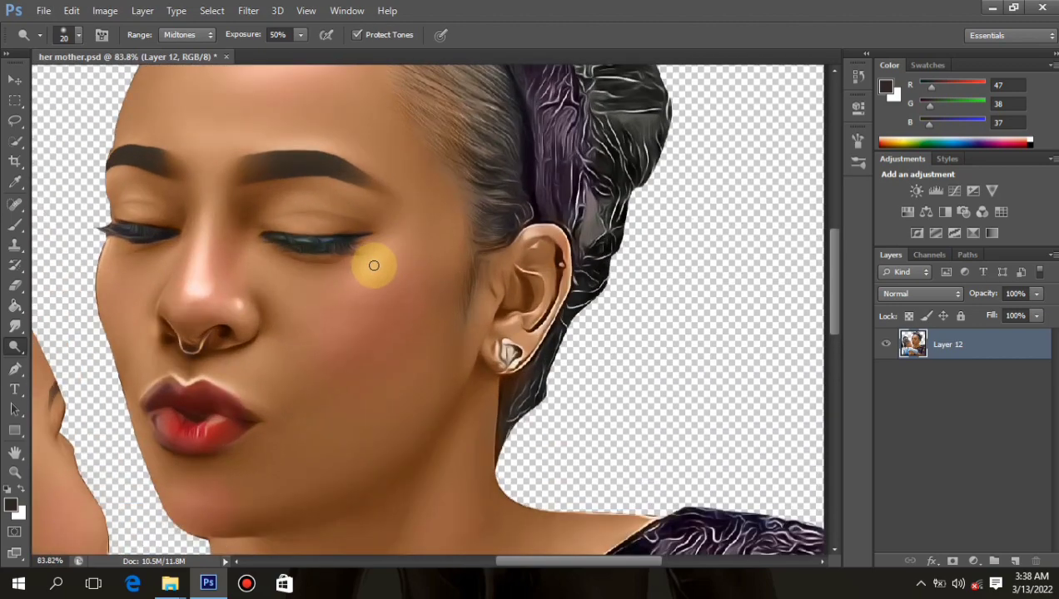
scroll(406, 222, "down", 3)
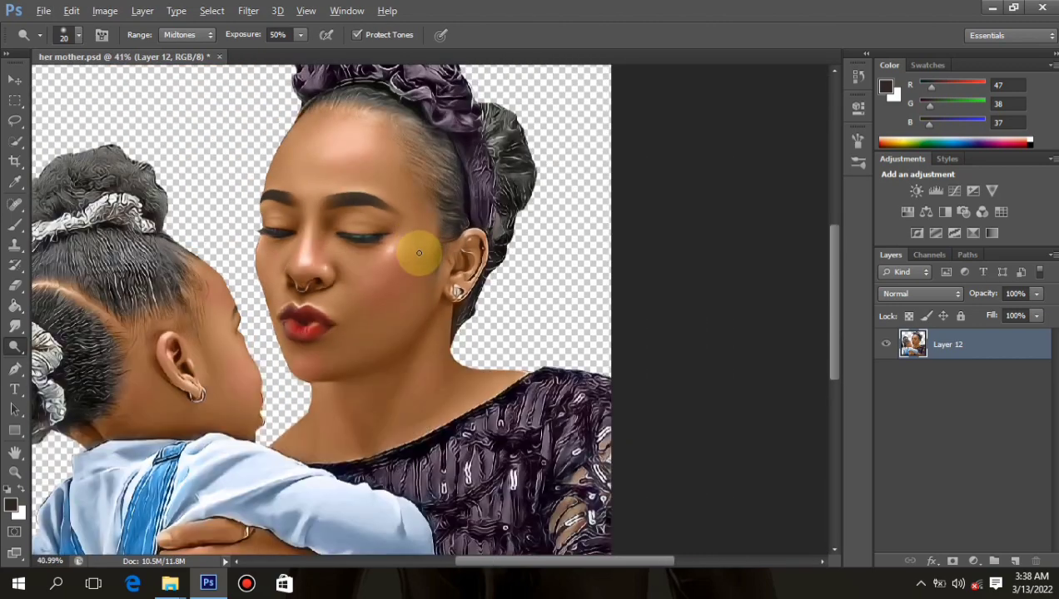
Brighten the skin edge along the woman's upper lip with an 8 px Dodge brush
scroll(291, 336, "up", 2)
scroll(291, 335, "up", 2)
key("bracketleft")
key("bracketleft")
key("bracketleft")
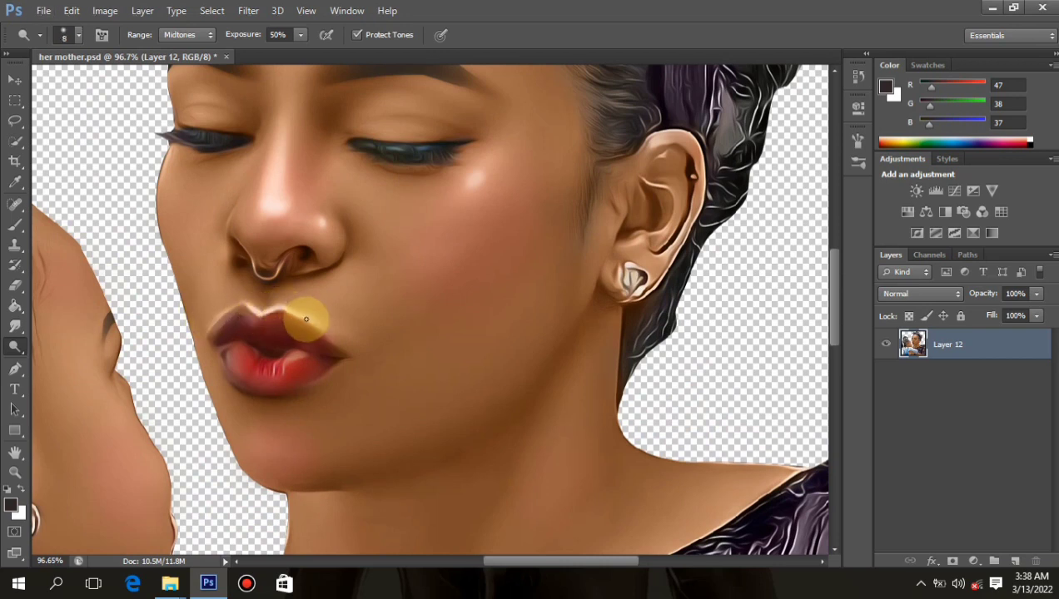
scroll(250, 300, "down", 3)
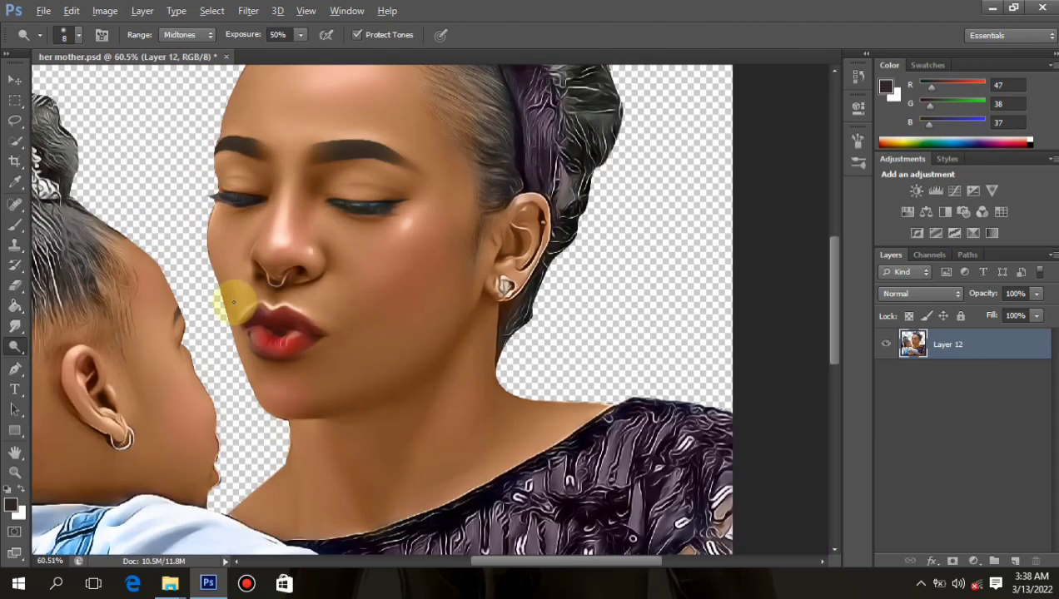
scroll(254, 307, "up", 2)
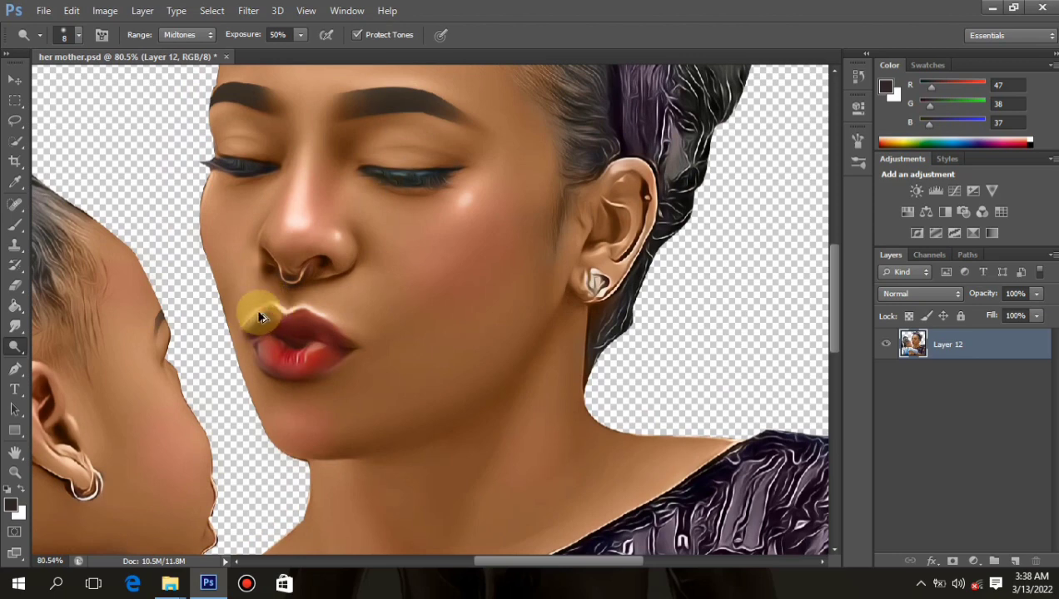
scroll(271, 304, "up", 2)
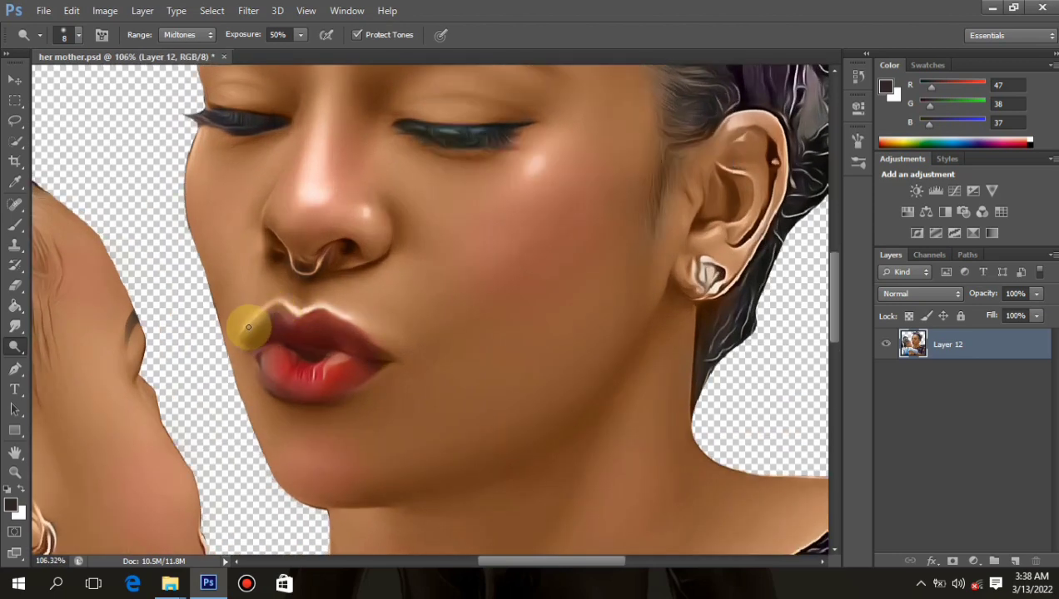
scroll(275, 306, "down", 4)
scroll(355, 299, "up", 2)
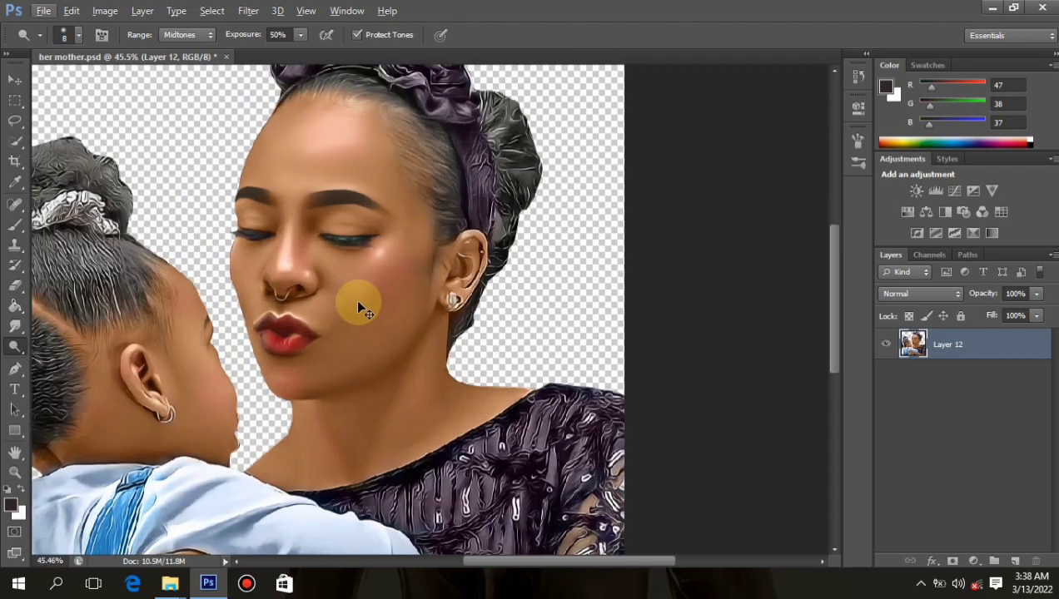
Lighten the highlights on the girl's ear with a 9–10 px Dodge brush and save the document
scroll(358, 301, "down", 3)
scroll(375, 267, "up", 6)
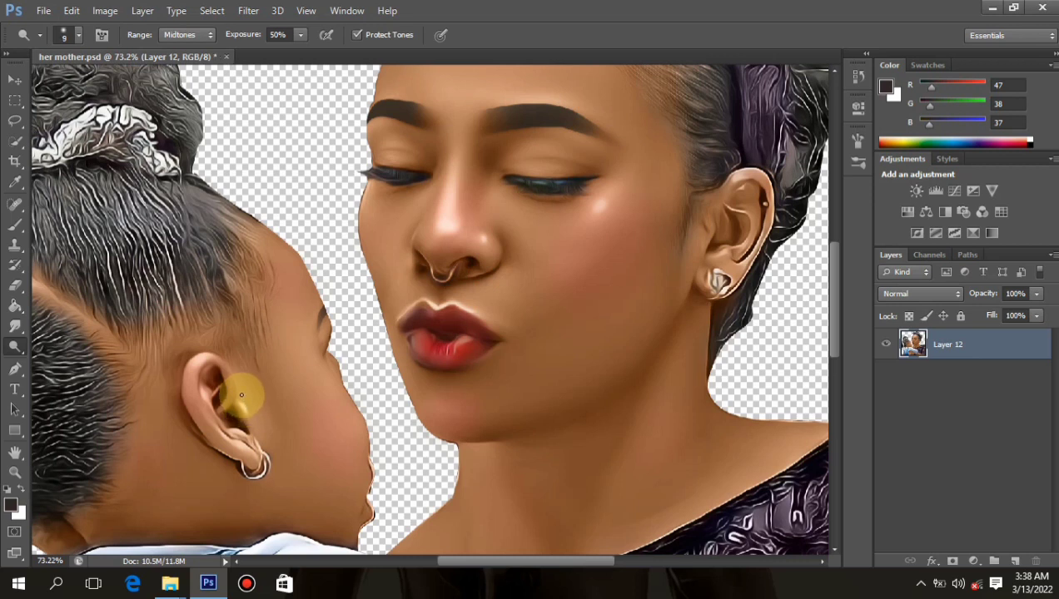
key("]")
key("ctrl+s")
Copy the her mother PSD from the desktop into the graphics1 folder, replacing the existing backup
left_click(992, 8)
left_click(528, 527)
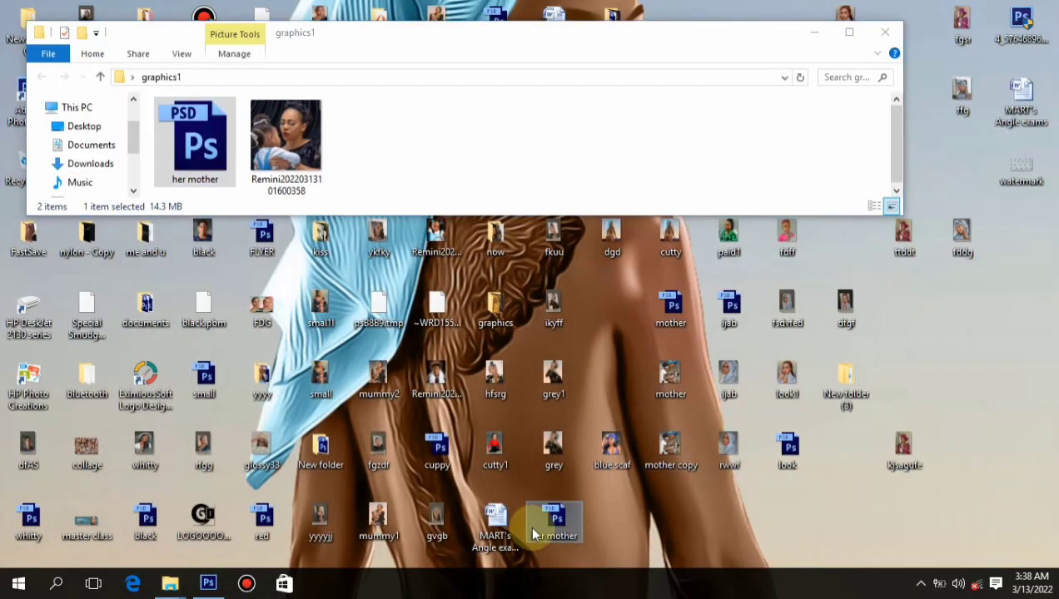
left_click_drag(550, 525, 617, 151)
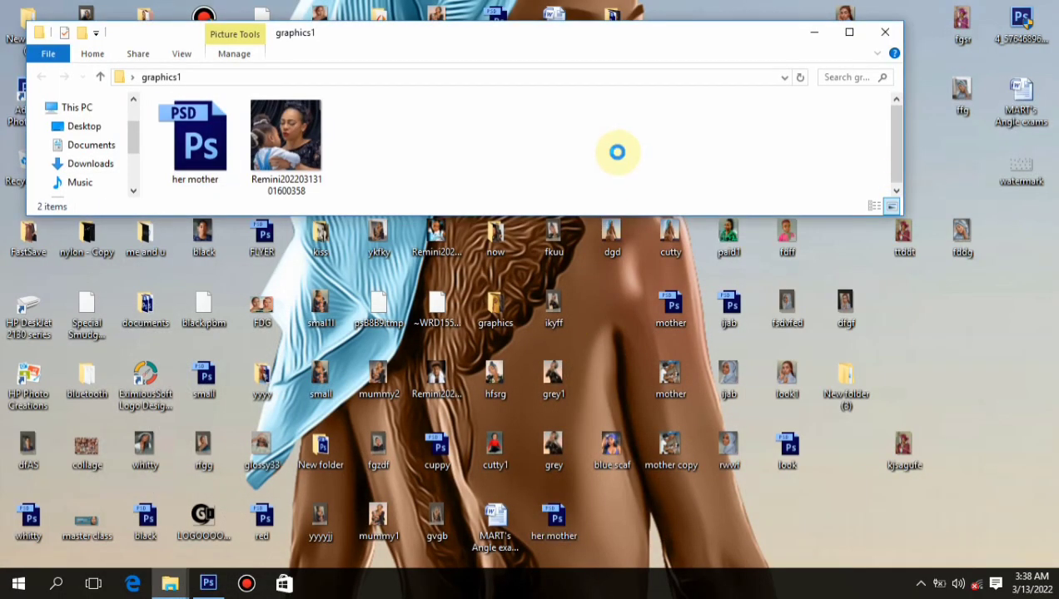
left_click(520, 183)
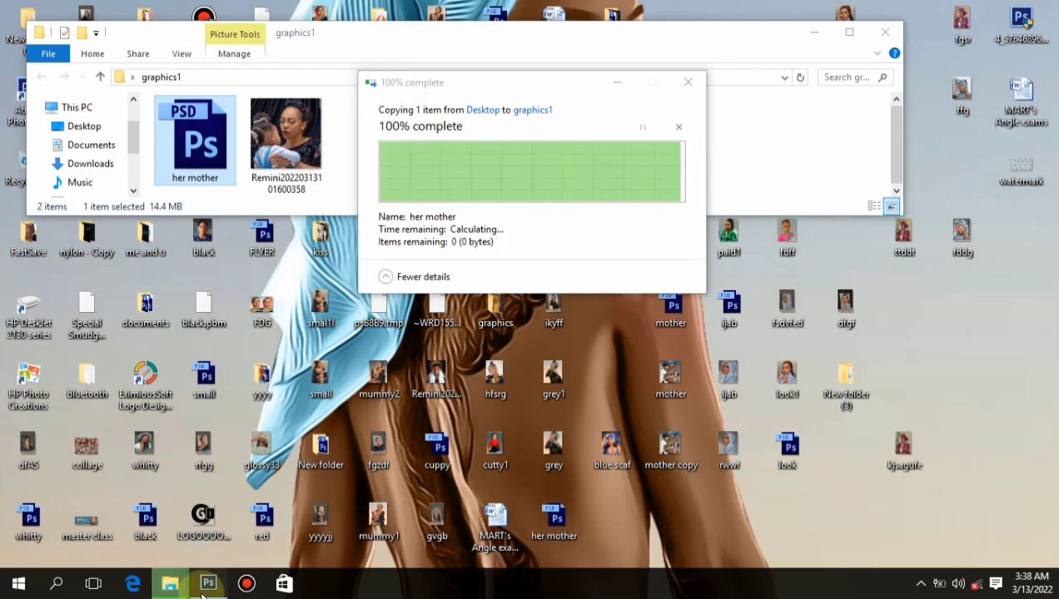
Return to Photoshop and brighten the highlights on the woman's ear with a 10 px Dodge brush
left_click(208, 584)
mouse_move(308, 409)
left_mouse_down()
mouse_move(246, 458)
mouse_move(253, 421)
mouse_move(270, 433)
mouse_move(267, 390)
mouse_move(598, 238)
mouse_move(542, 240)
mouse_move(530, 335)
mouse_move(494, 335)
mouse_move(527, 312)
left_mouse_up()
scroll(541, 240, "up", 1)
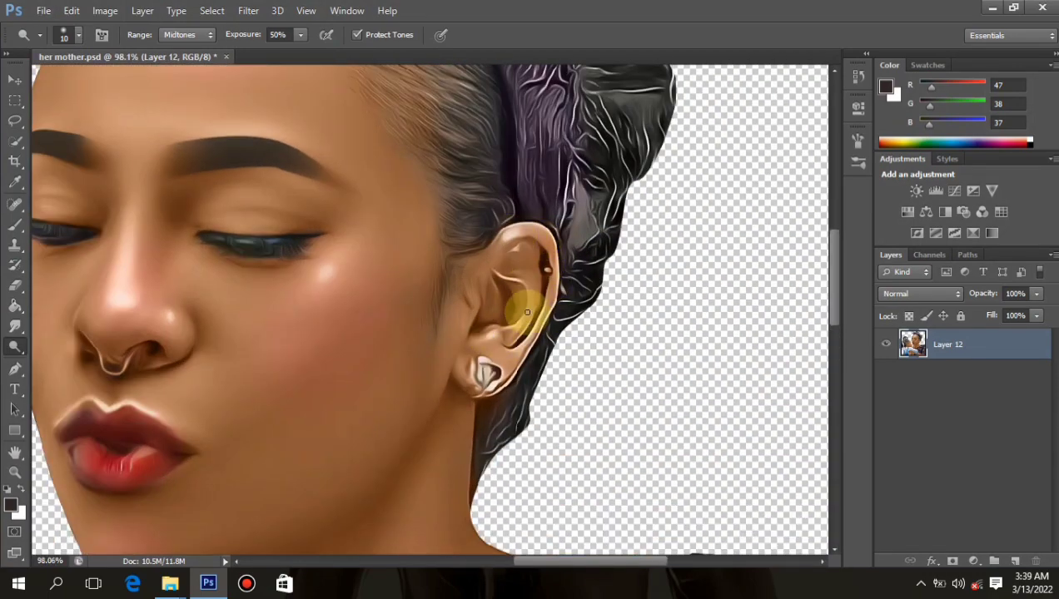
scroll(527, 317, "down", 9)
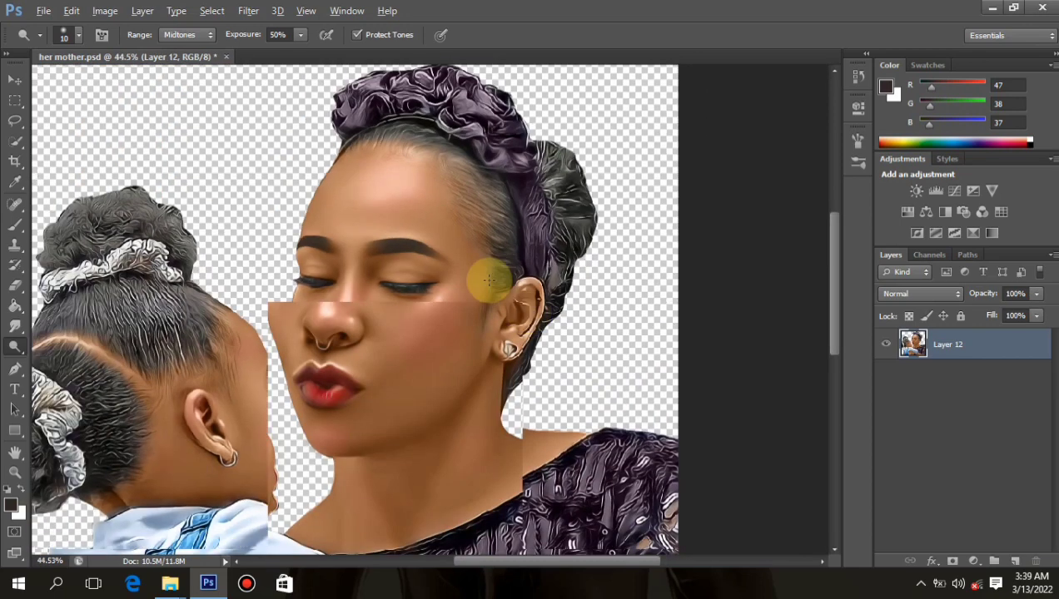
Dodge a soft highlight onto the center of the woman's forehead with a 45 px brush
scroll(453, 225, "up", 6)
scroll(436, 213, "up", 1)
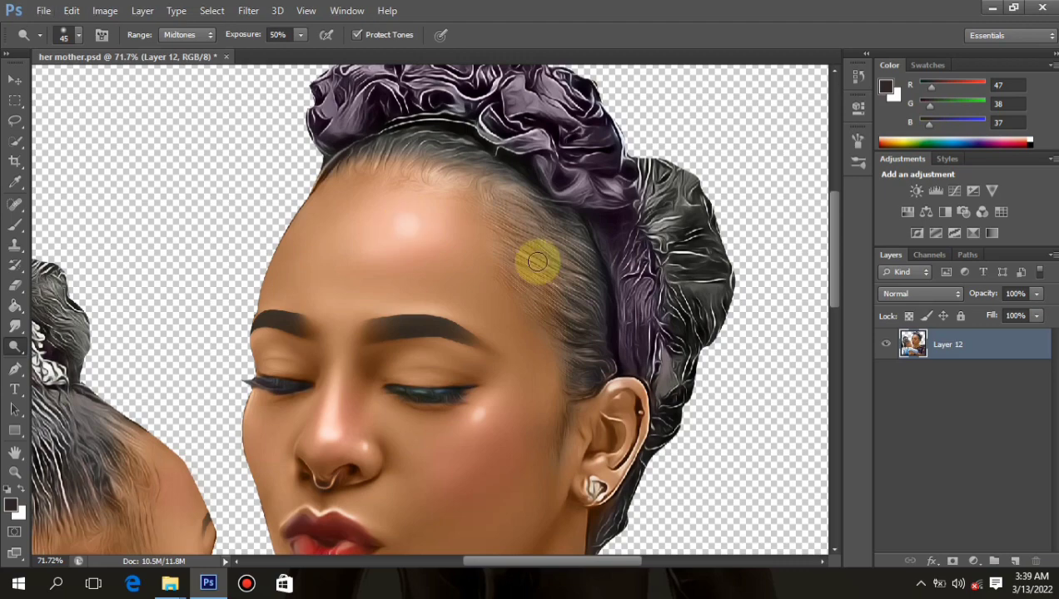
scroll(533, 258, "down", 4)
scroll(501, 291, "up", 3)
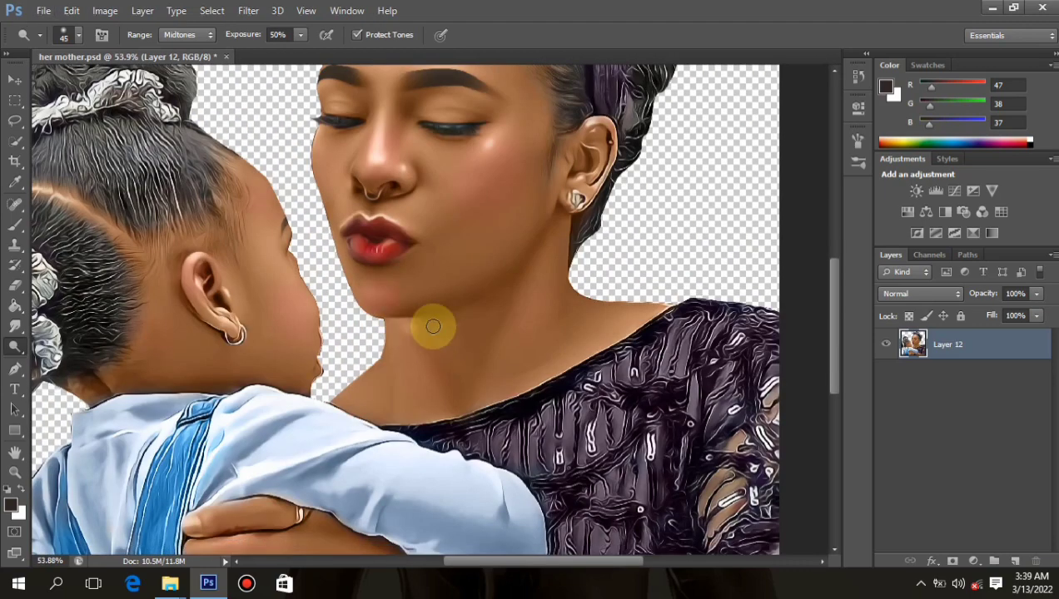
scroll(445, 323, "down", 2)
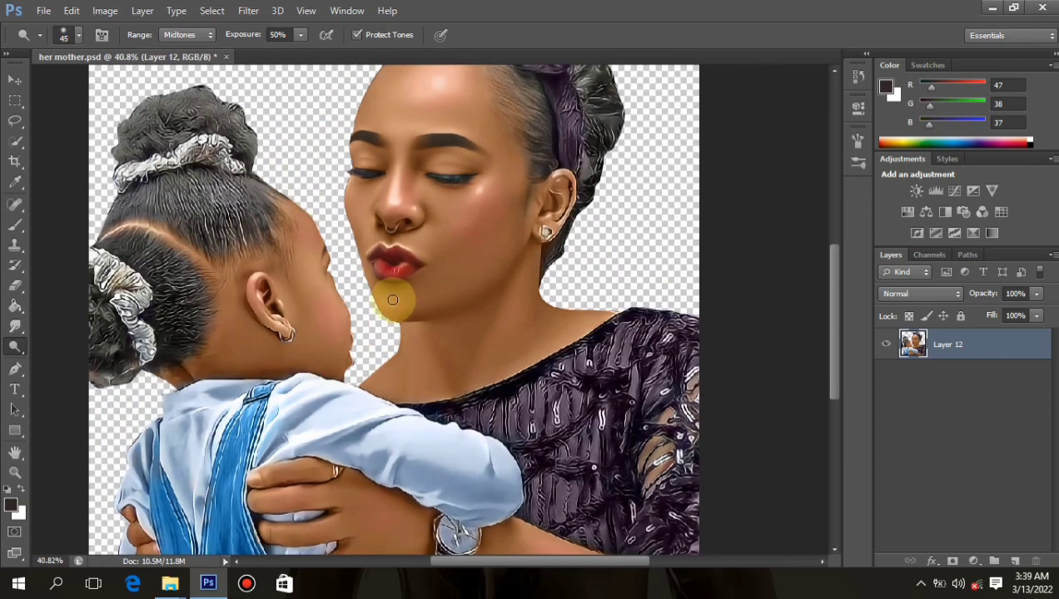
Save the document and softly brighten the woman's forehead highlight with a 125 px Dodge brush at 14% exposure
scroll(448, 353, "down", 2)
scroll(555, 460, "up", 2)
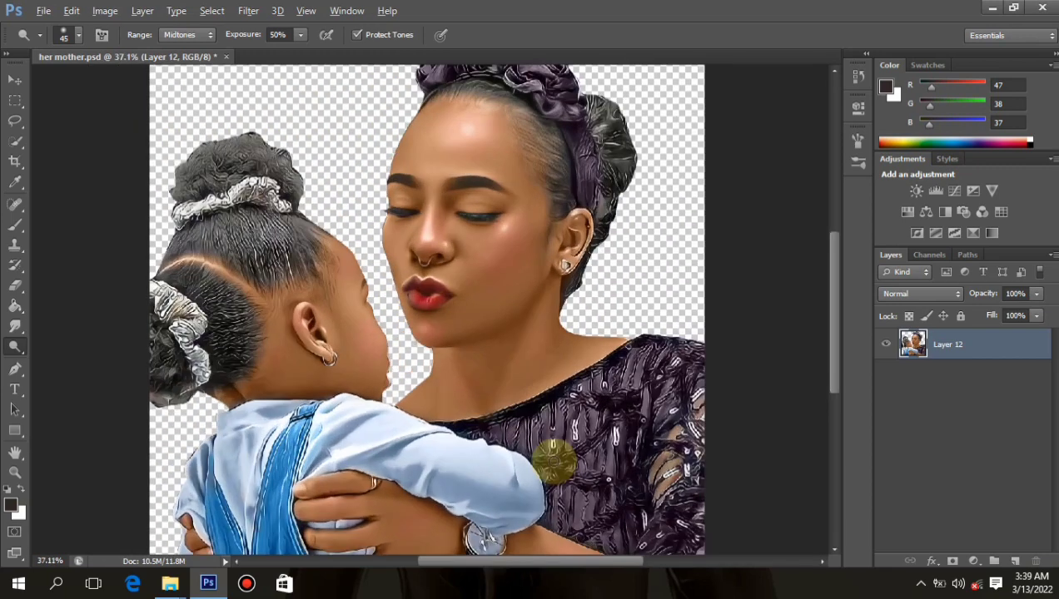
scroll(477, 463, "down", 1)
scroll(476, 463, "down", 1)
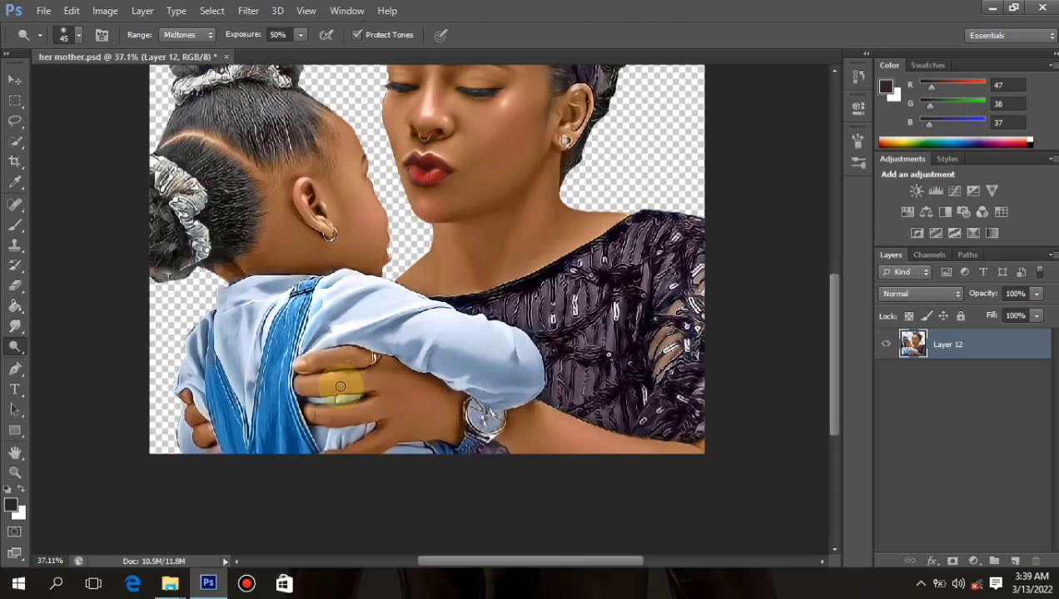
scroll(334, 376, "down", 3)
scroll(527, 248, "up", 7)
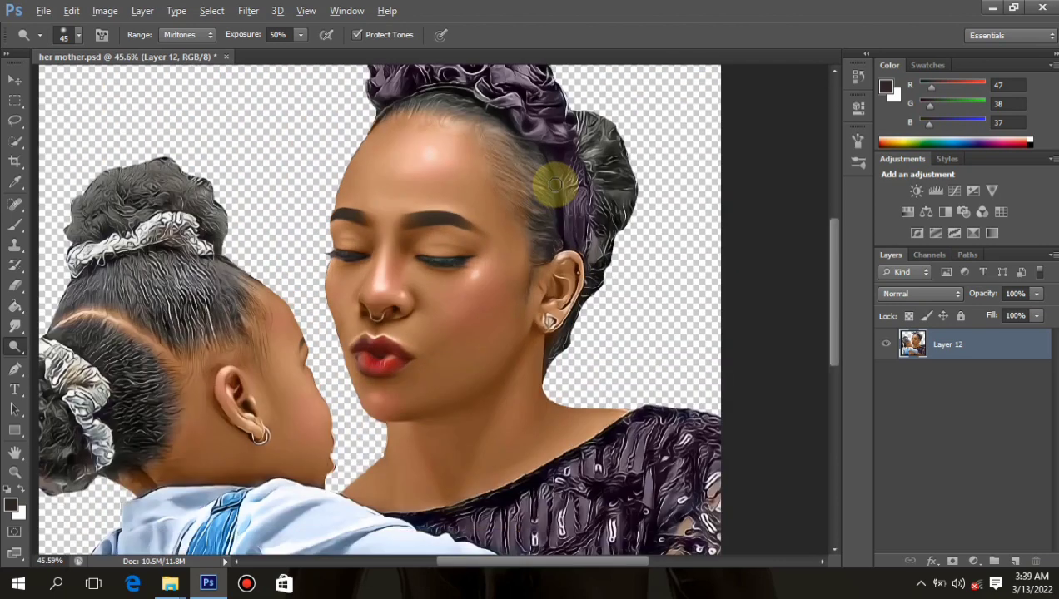
key("bracketright")
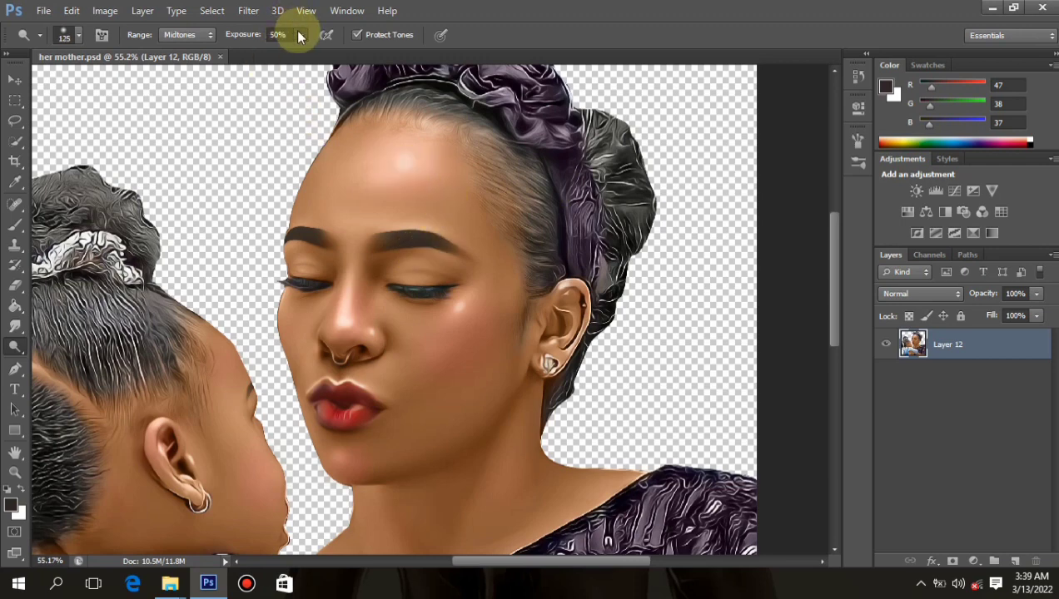
left_click_drag(290, 54, 272, 54)
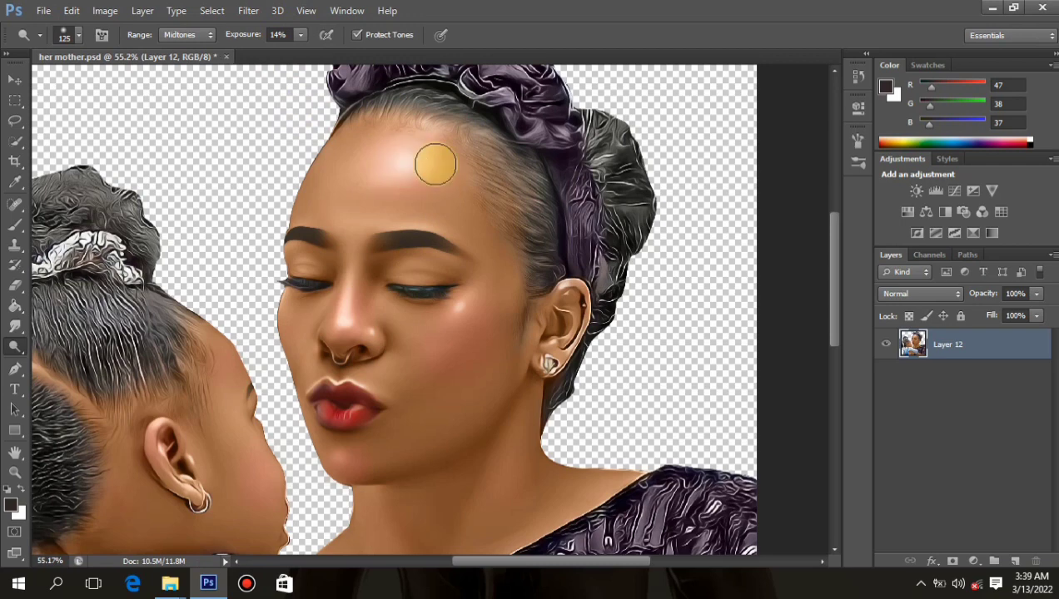
scroll(436, 164, "down", 3)
scroll(463, 212, "up", 2)
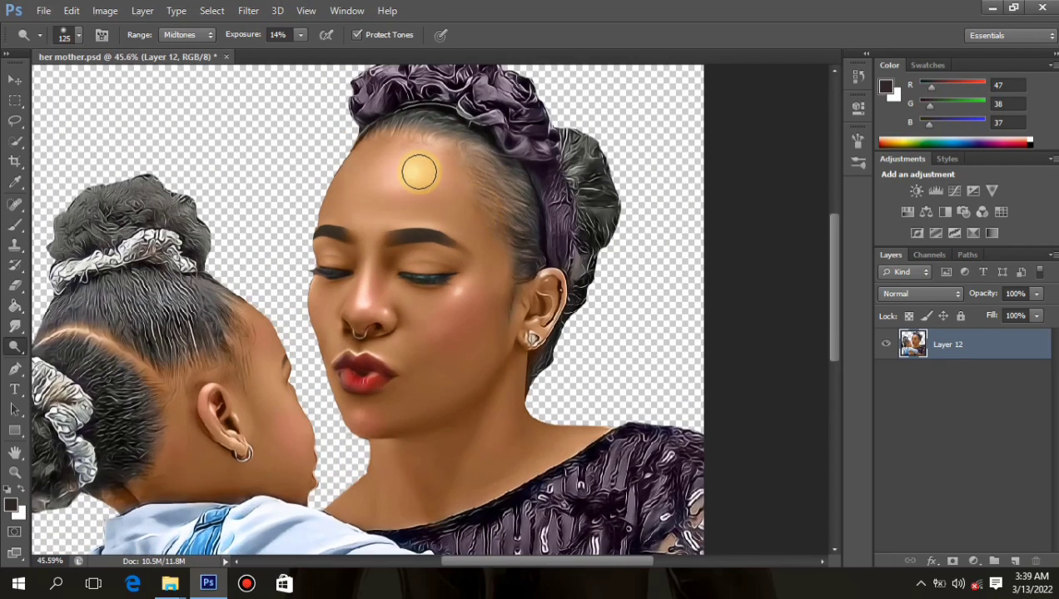
Dodge a highlight onto the woman's cheekbone below the outer corner of her eye with an 80 px brush
scroll(516, 284, "down", 2)
scroll(520, 273, "up", 4)
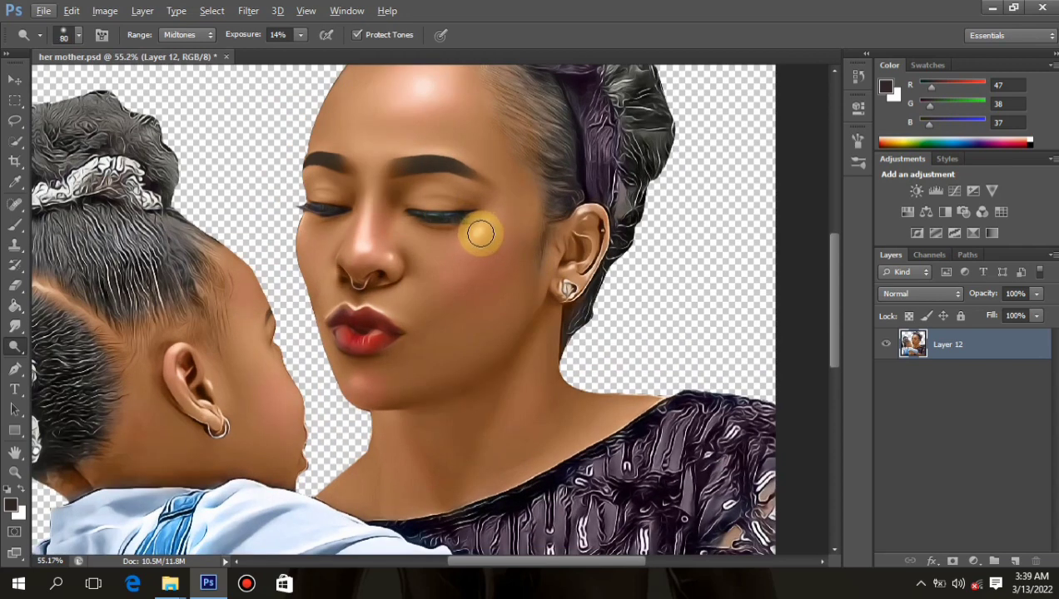
mouse_move(477, 229)
left_mouse_down()
mouse_move(494, 217)
mouse_move(500, 237)
left_mouse_up()
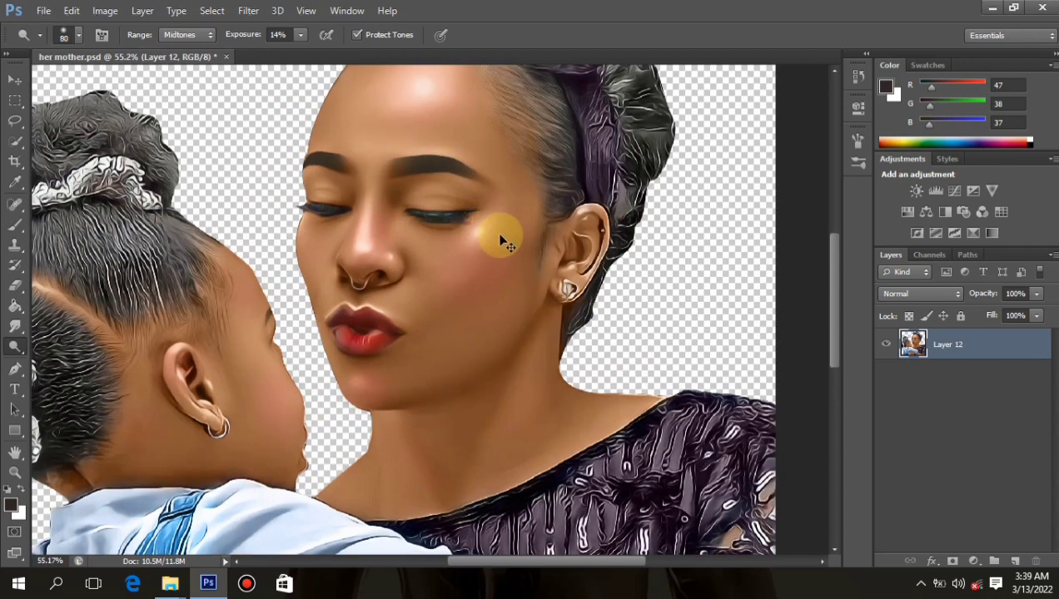
scroll(526, 233, "down", 1)
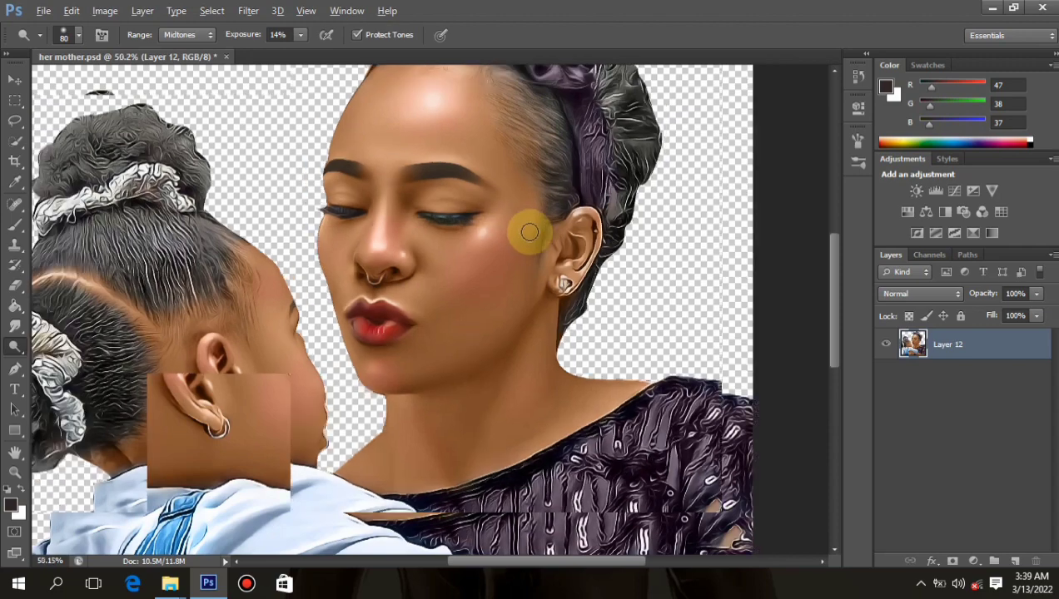
scroll(530, 233, "down", 1)
Brighten the bridge and side of the woman's nose using Dodge brushes of 45 px and 35 px
scroll(456, 267, "up", 5)
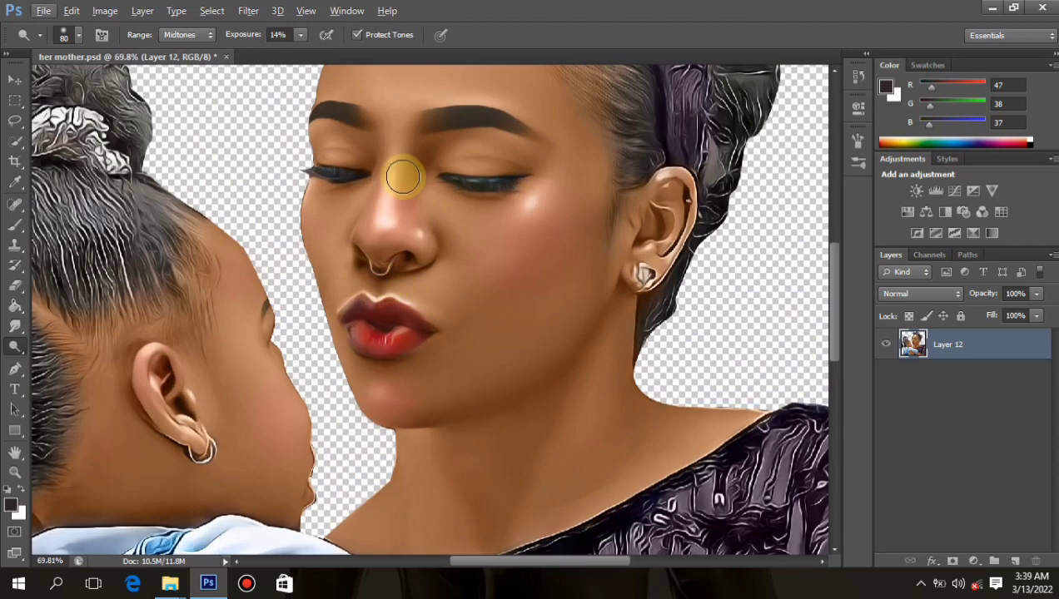
key("bracketleft")
key("bracketleft")
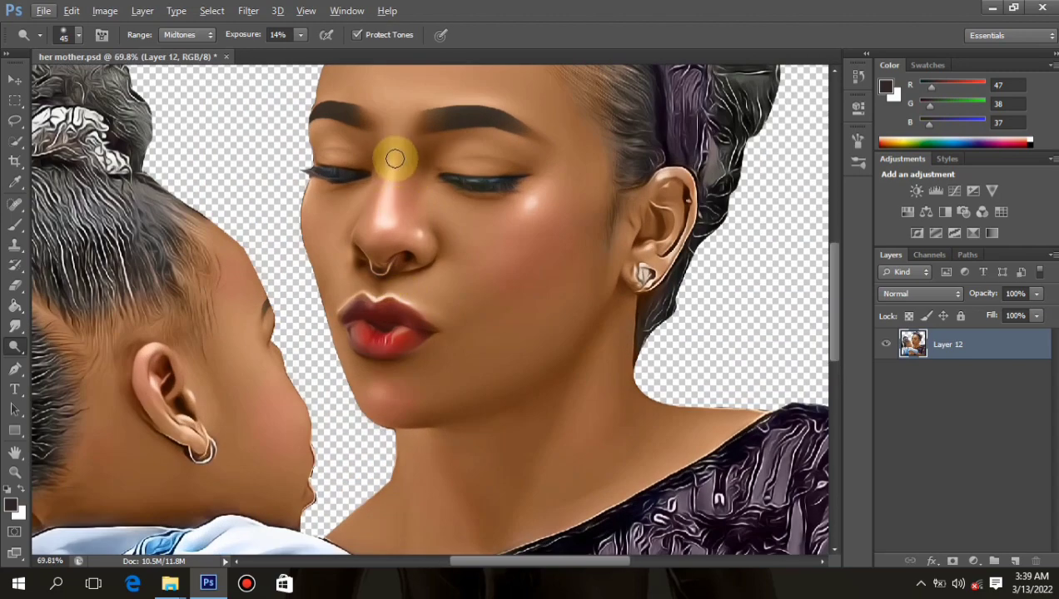
mouse_move(395, 159)
left_mouse_down()
mouse_move(389, 219)
mouse_move(380, 224)
mouse_move(427, 234)
left_mouse_up()
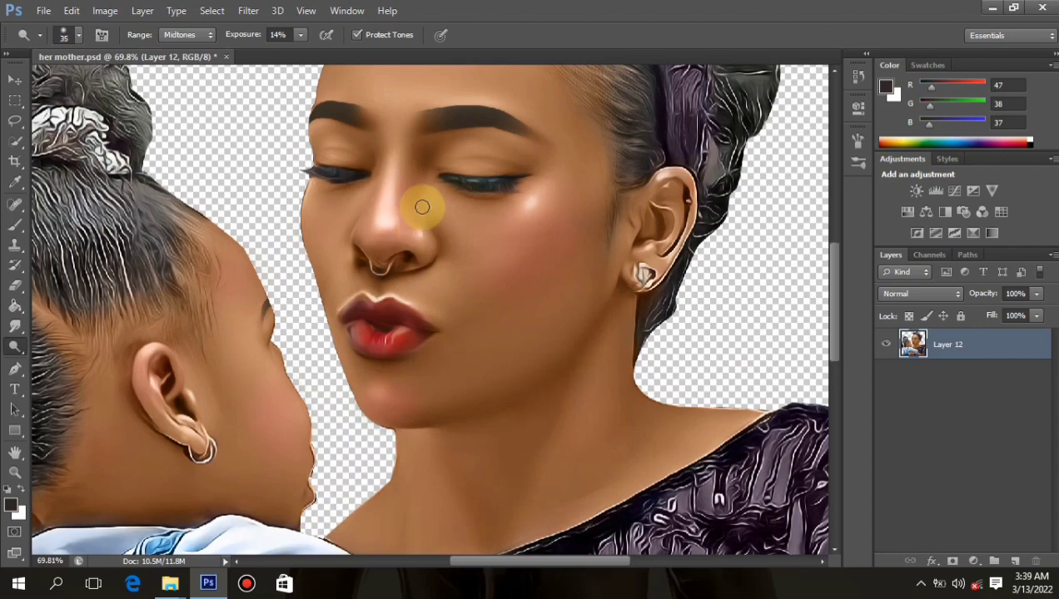
scroll(423, 206, "down", 2)
scroll(444, 239, "down", 5)
scroll(497, 234, "up", 5)
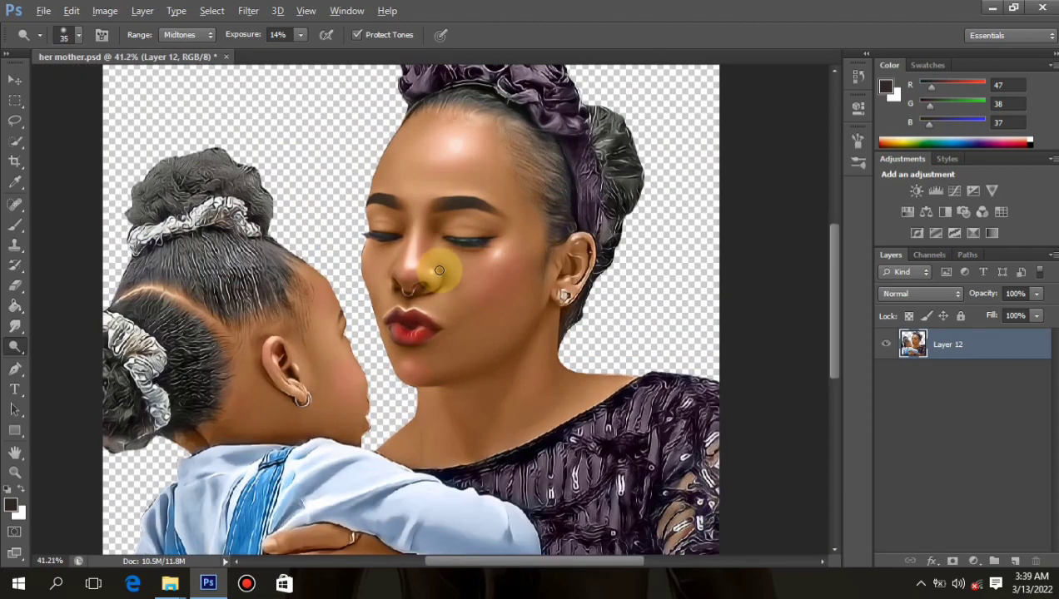
Dodge fine highlights onto the woman's lower lip with a 7 px brush at 35% exposure
scroll(435, 354, "up", 3)
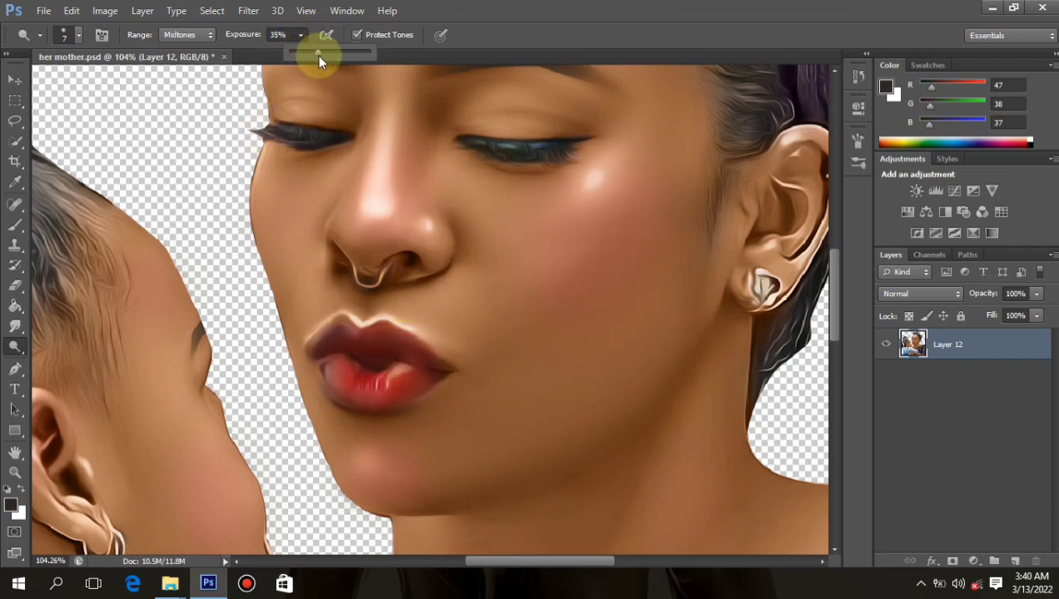
left_click(385, 385)
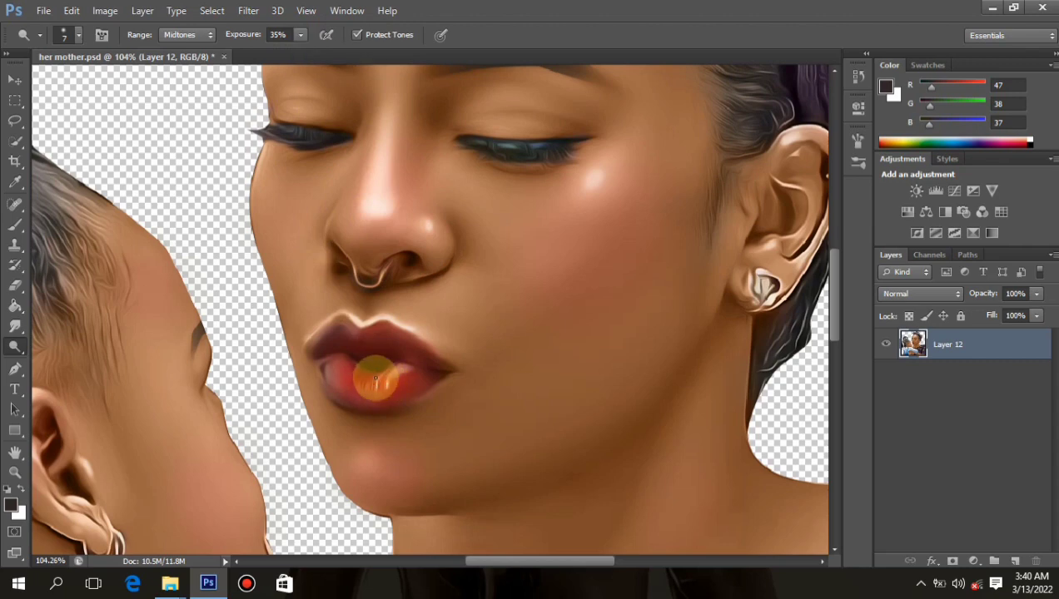
scroll(366, 381, "down", 3)
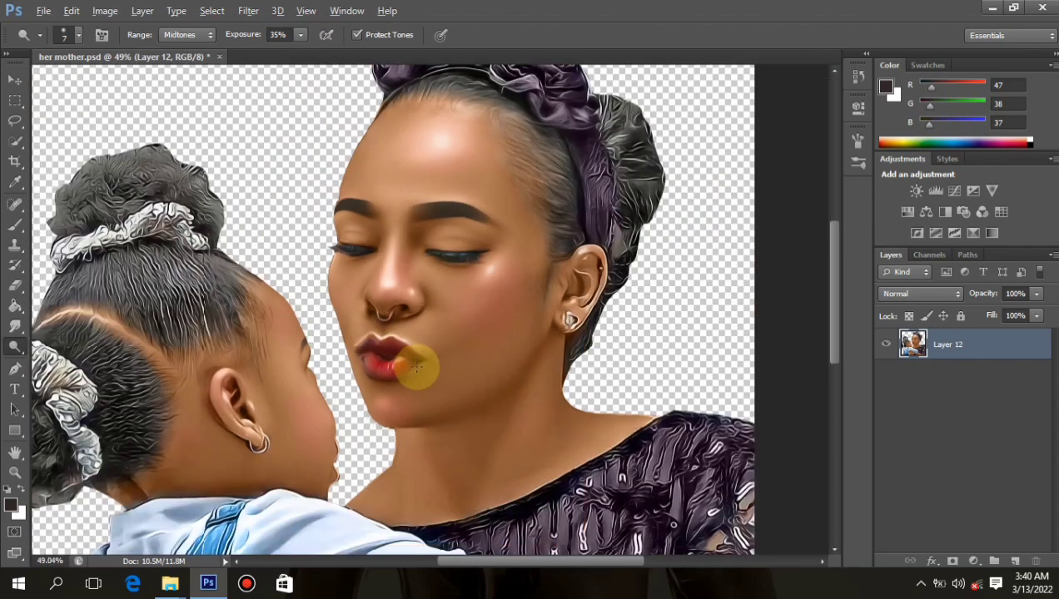
Save the document and lighten the base of the woman's neck with a 35 px Dodge brush
scroll(431, 451, "up", 3)
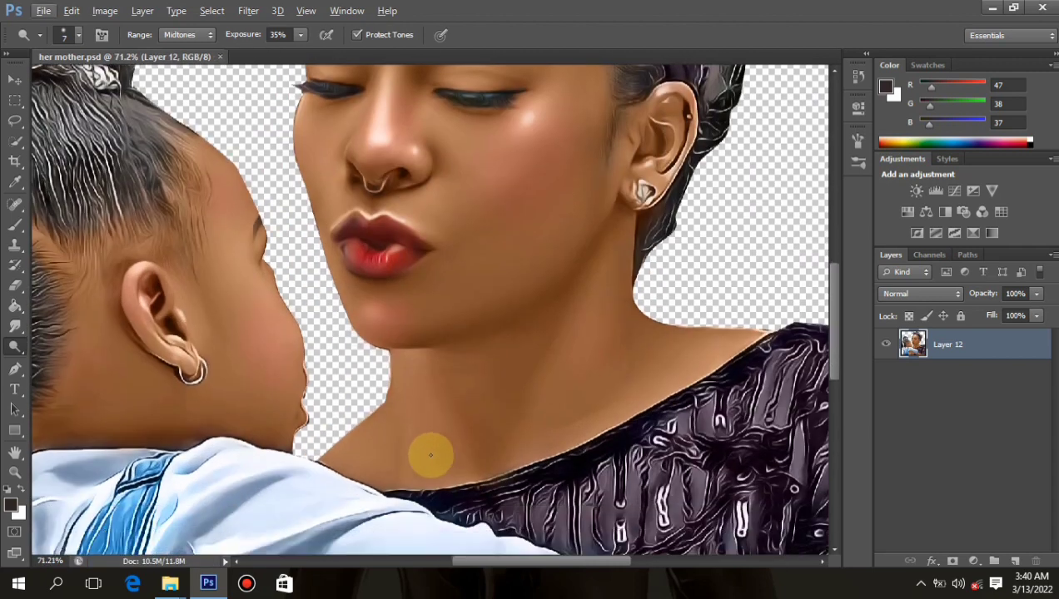
key("]")
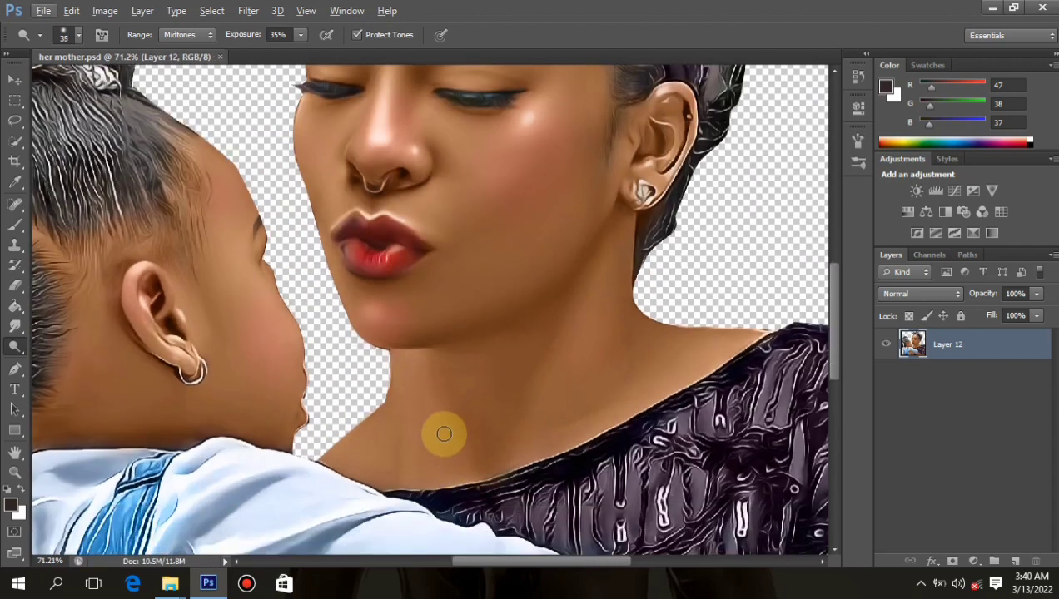
left_click_drag(466, 467, 437, 436)
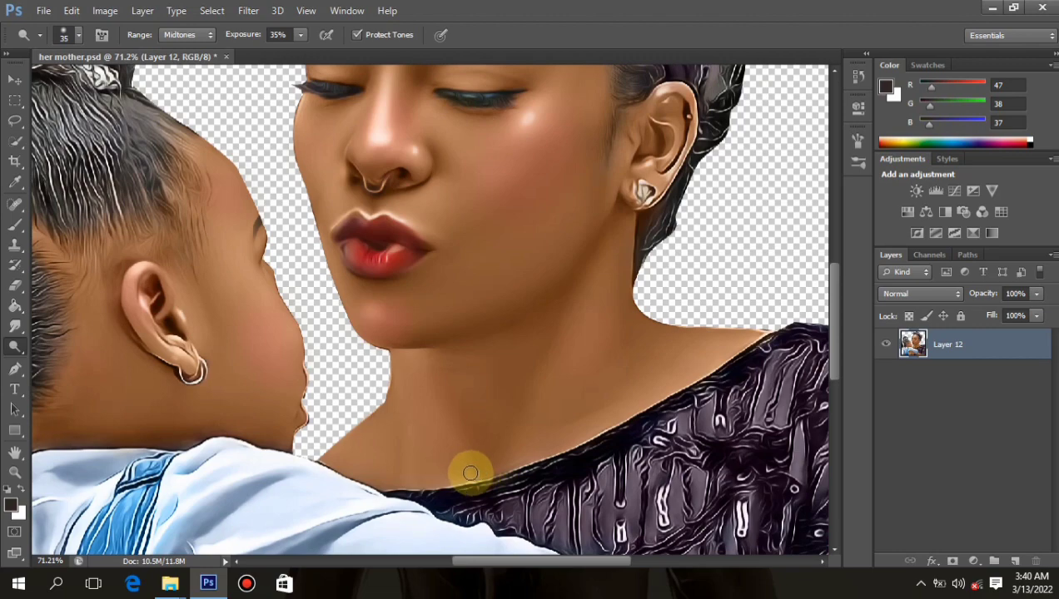
scroll(503, 336, "down", 3)
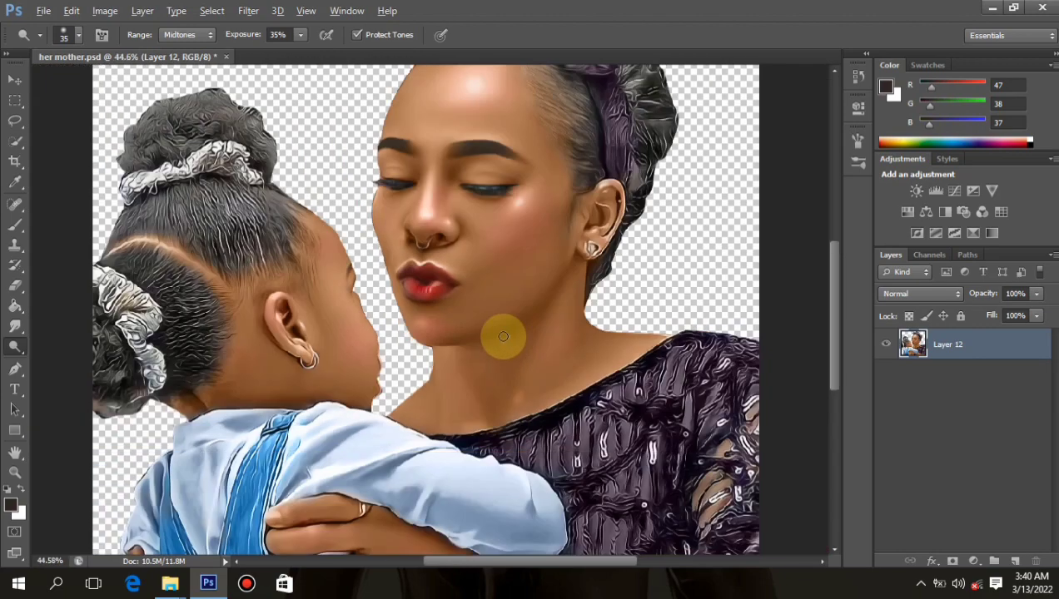
scroll(502, 336, "down", 2)
scroll(550, 366, "up", 3)
scroll(491, 358, "up", 1)
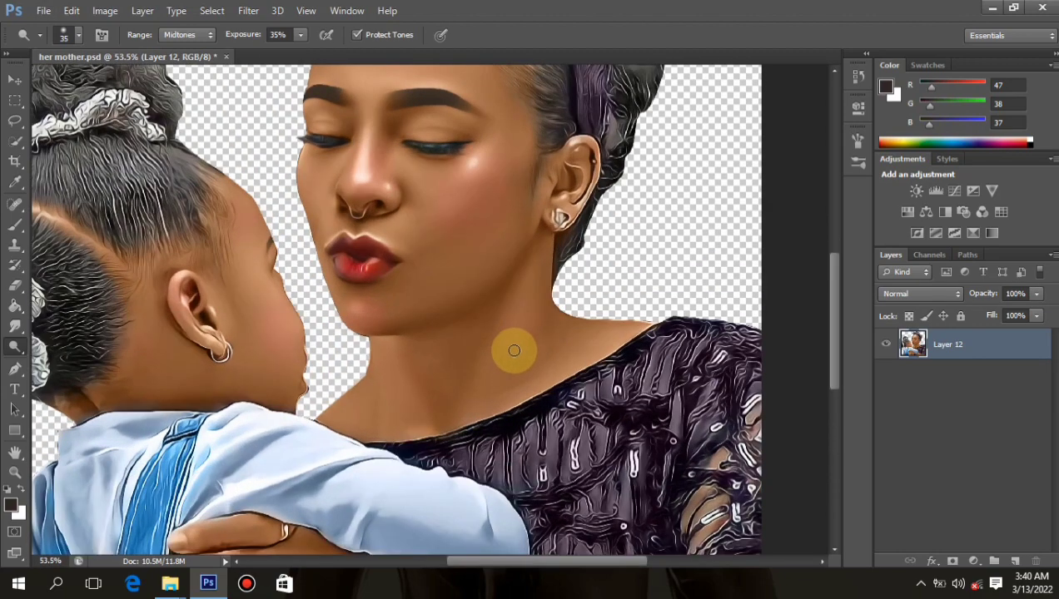
Set the Dodge tool to a 50 px brush and 14% exposure
key("bracketright")
key("bracketright")
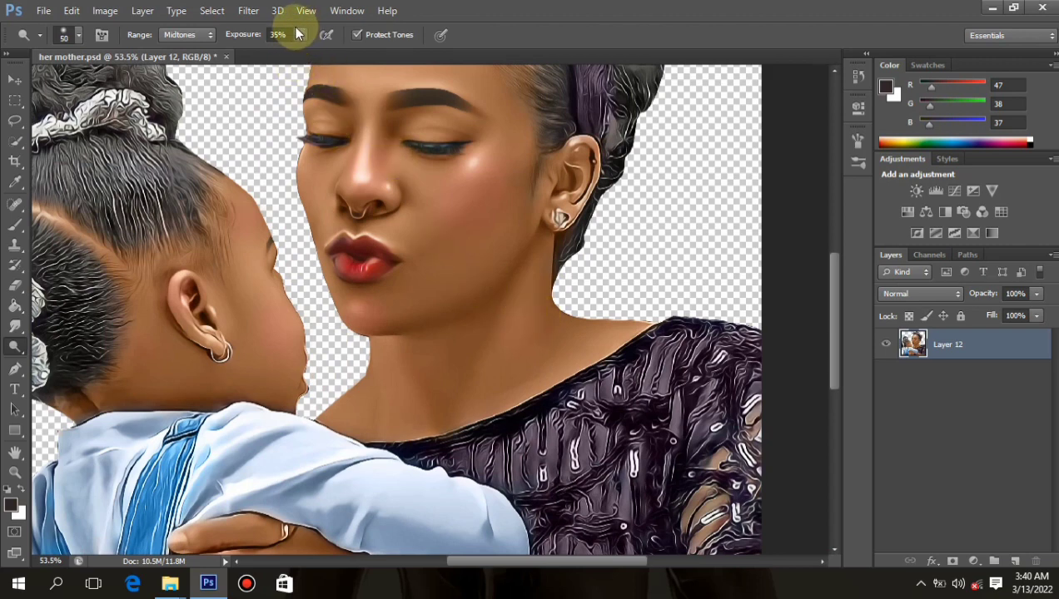
left_click_drag(288, 56, 282, 56)
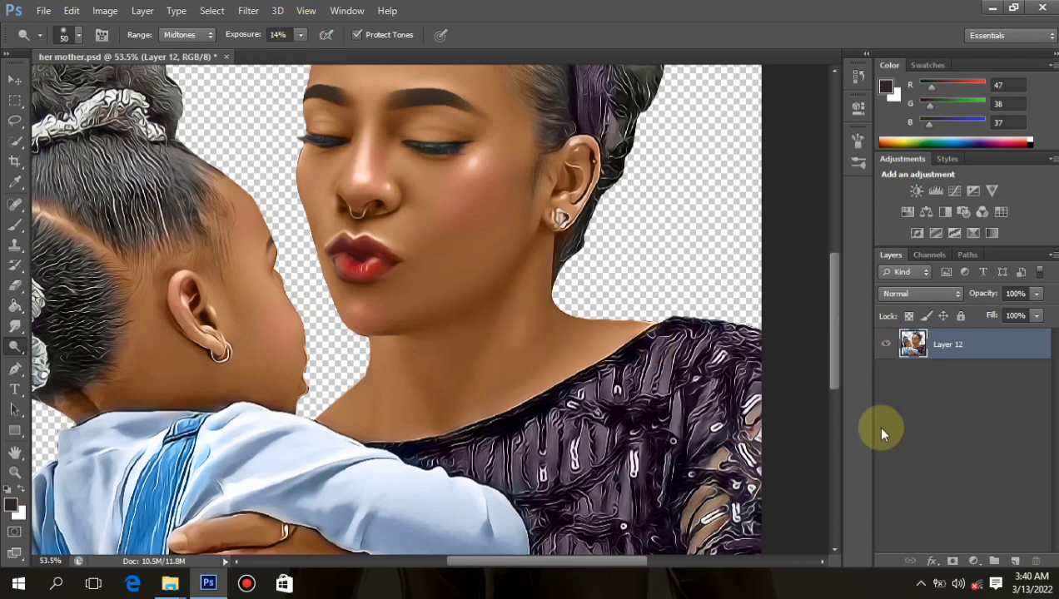
left_click(921, 578)
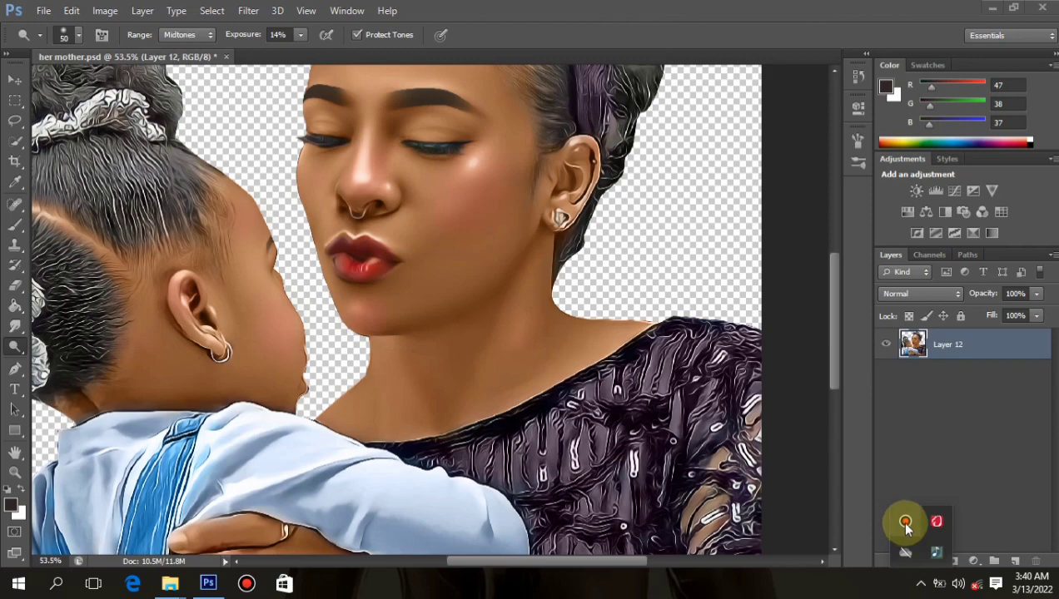
left_click(906, 525)
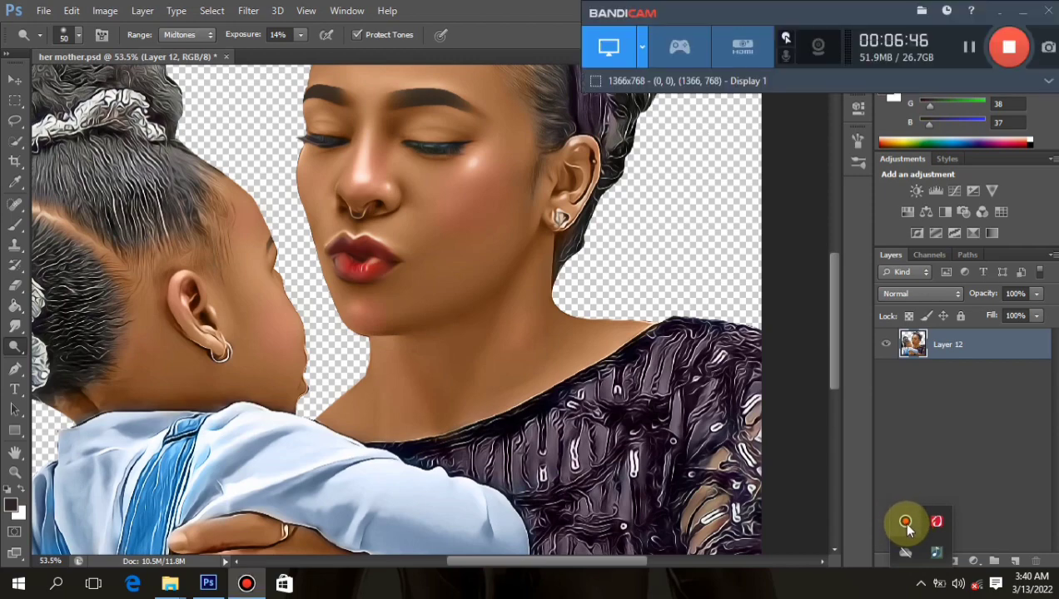
left_click(990, 18)
Reduce the Dodge brush to 35 px, check the girl's shirt and the woman's hand, and save the document
scroll(409, 421, "down", 3)
scroll(302, 499, "up", 5)
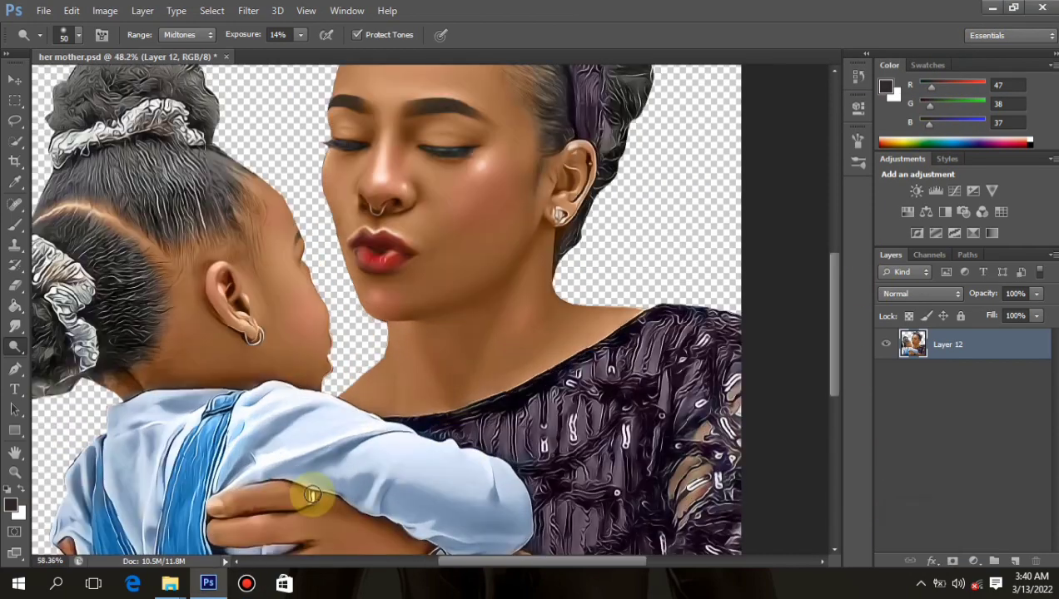
scroll(282, 458, "up", 2)
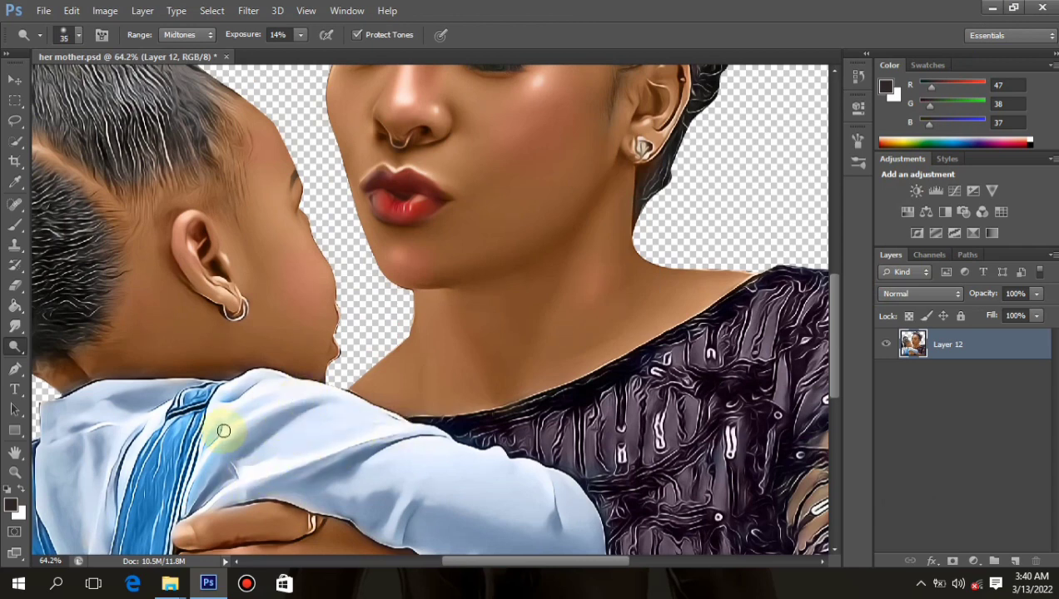
scroll(391, 356, "down", 3)
scroll(425, 392, "up", 2)
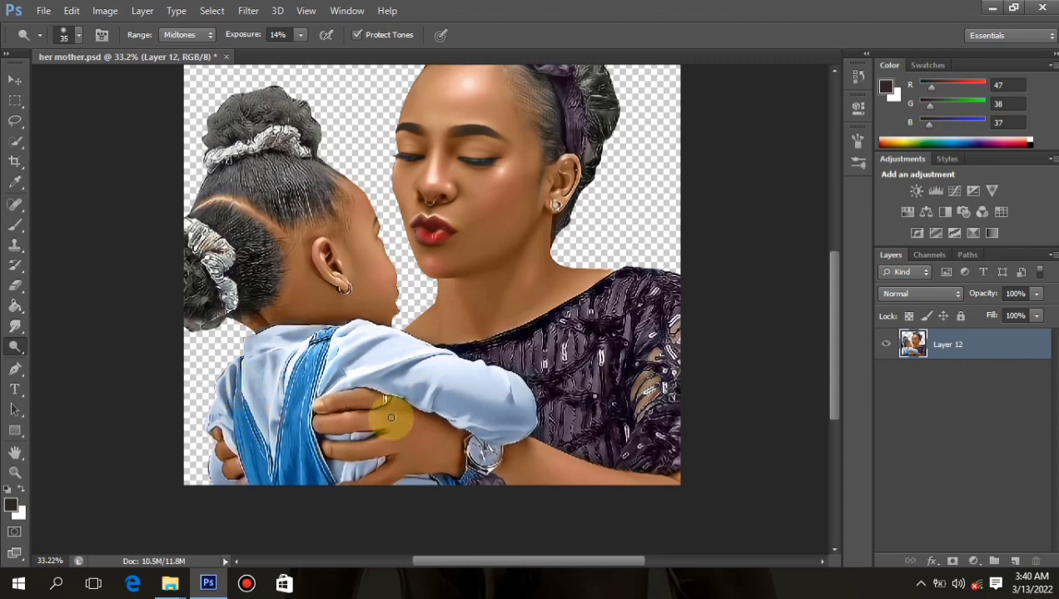
scroll(391, 386, "down", 5)
scroll(467, 375, "up", 3)
scroll(492, 387, "up", 1)
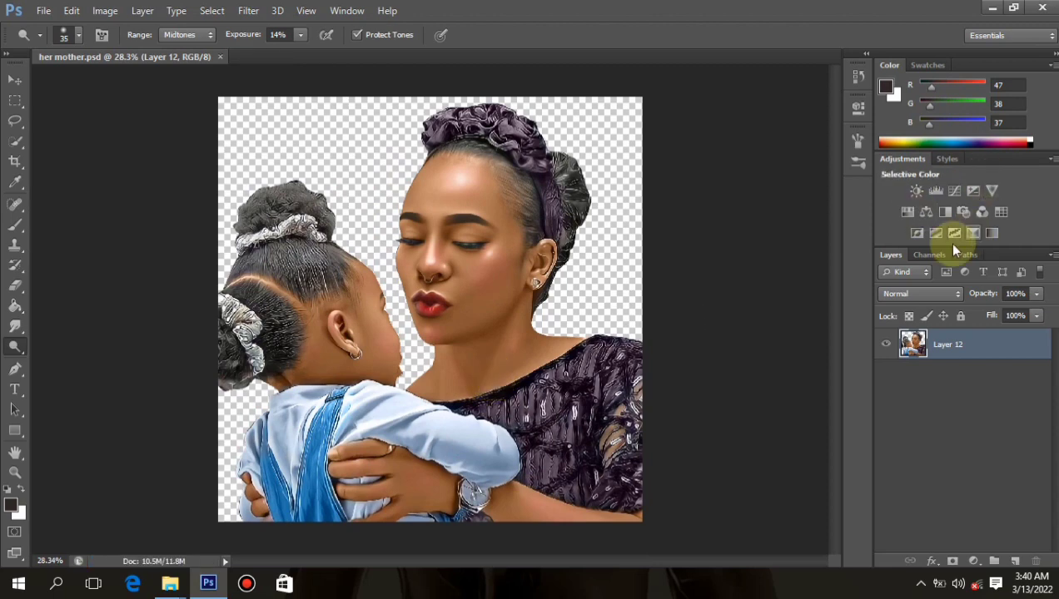
scroll(669, 260, "down", 2)
scroll(686, 264, "up", 2)
scroll(686, 264, "up", 1)
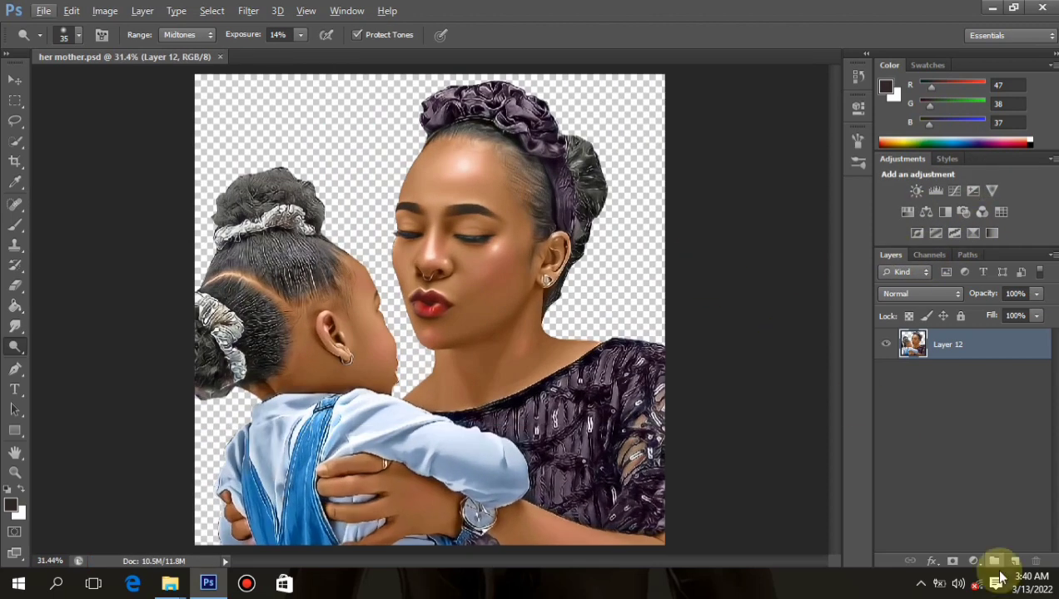
left_click(922, 584)
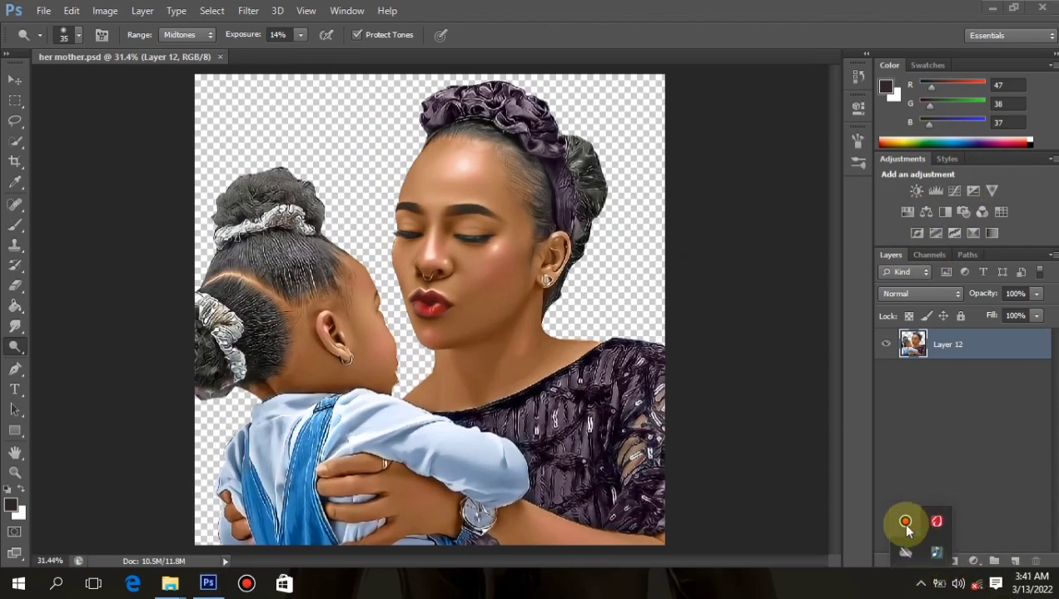
left_click(905, 521)
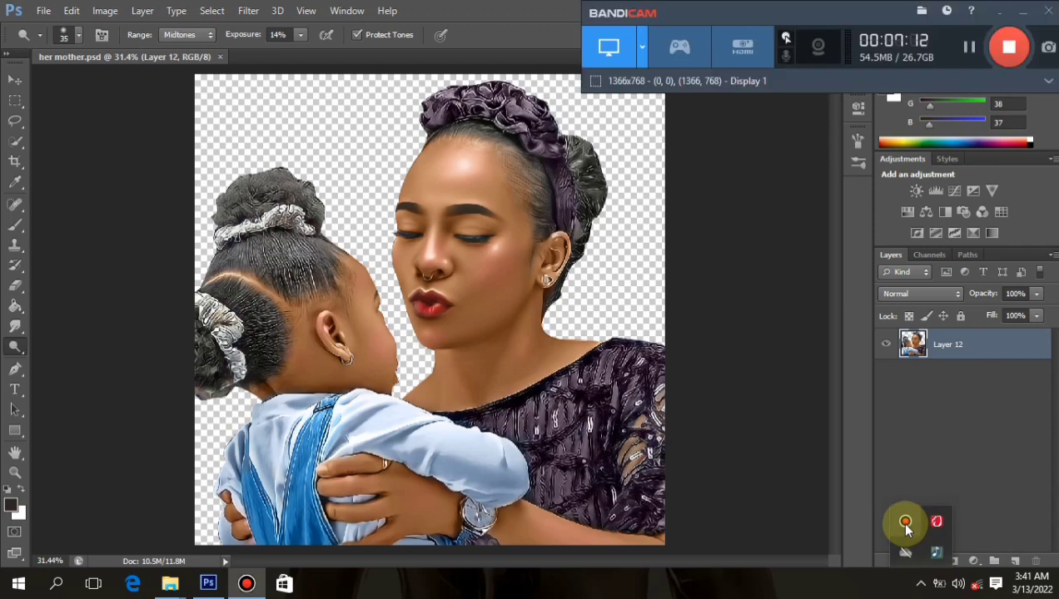
left_click(1005, 48)
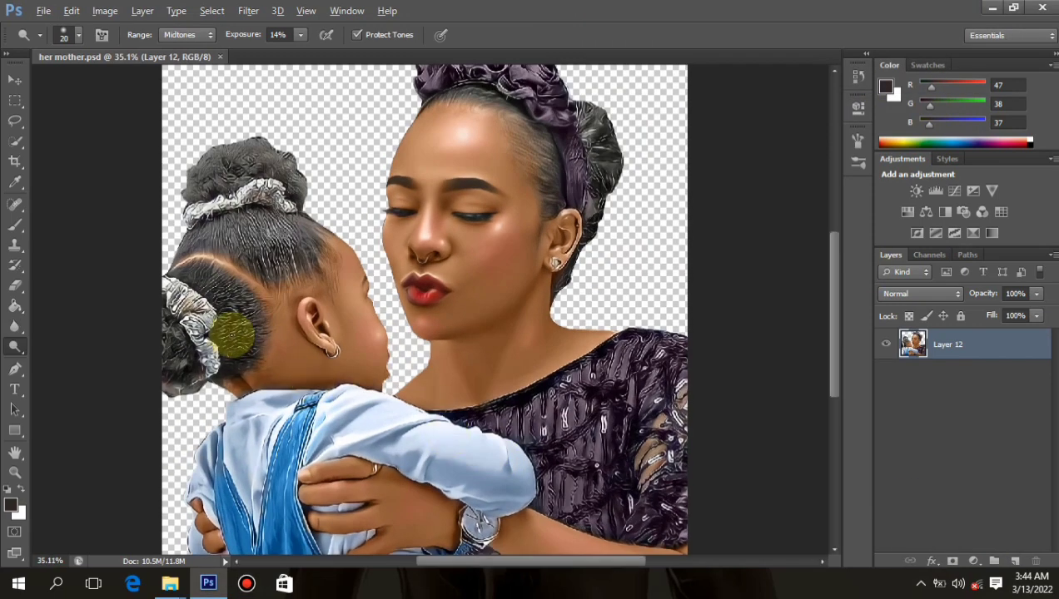
Add a new empty layer above the portrait layer
key("ctrl+minus")
key("ctrl+0")
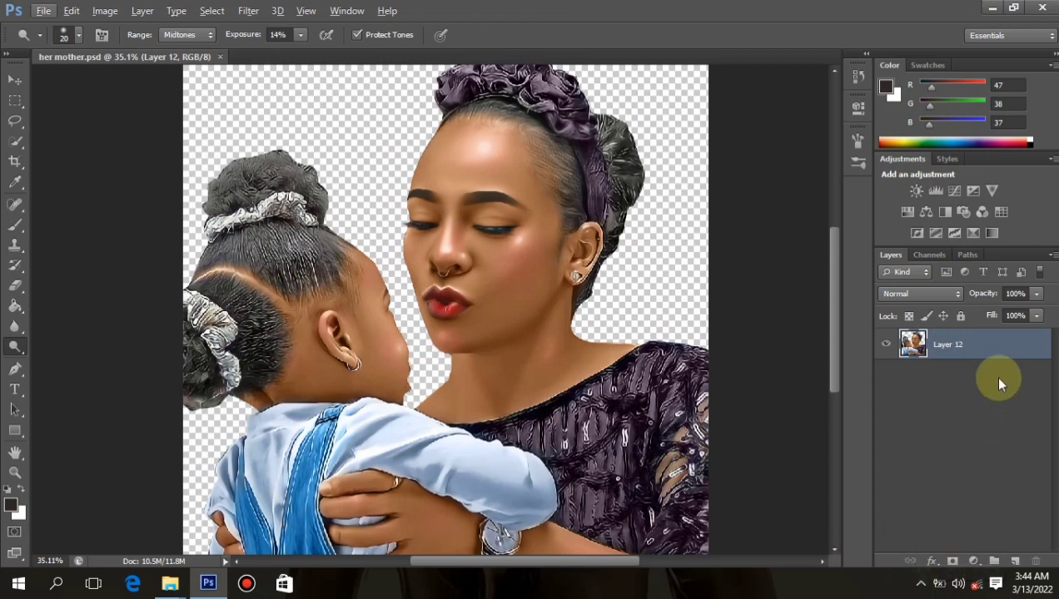
left_click(1017, 563)
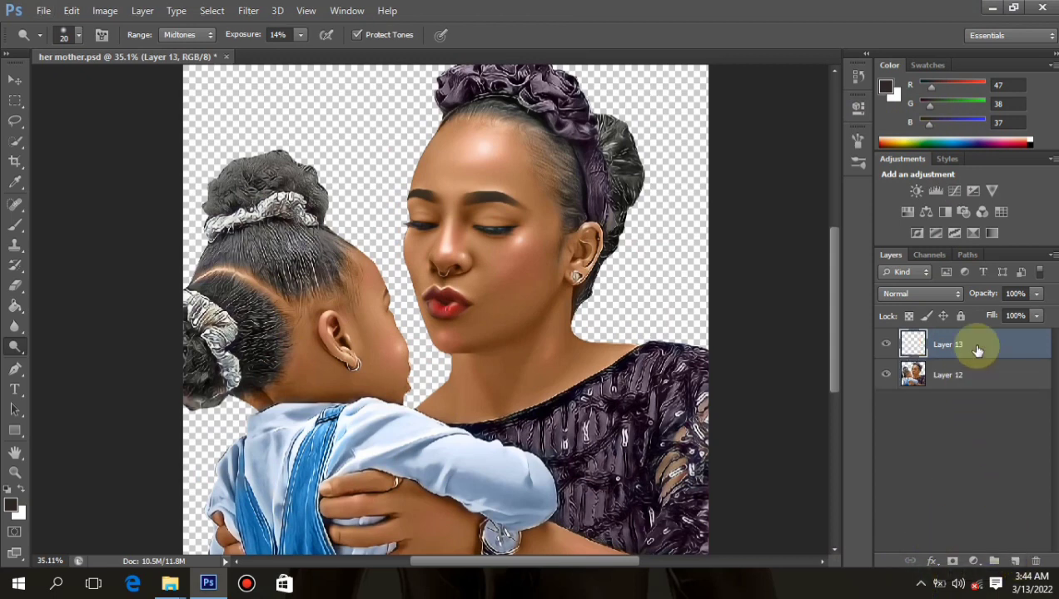
Choose the Brush tool, set the new layer's blend mode to Color, and clip it to the portrait layer
key("ctrl+plus")
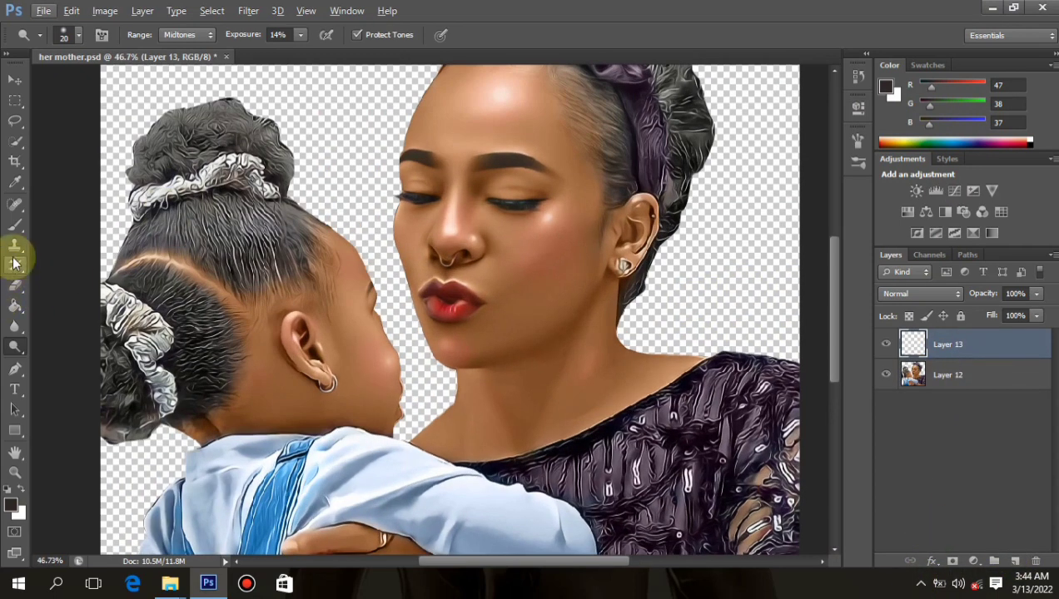
left_click(15, 225)
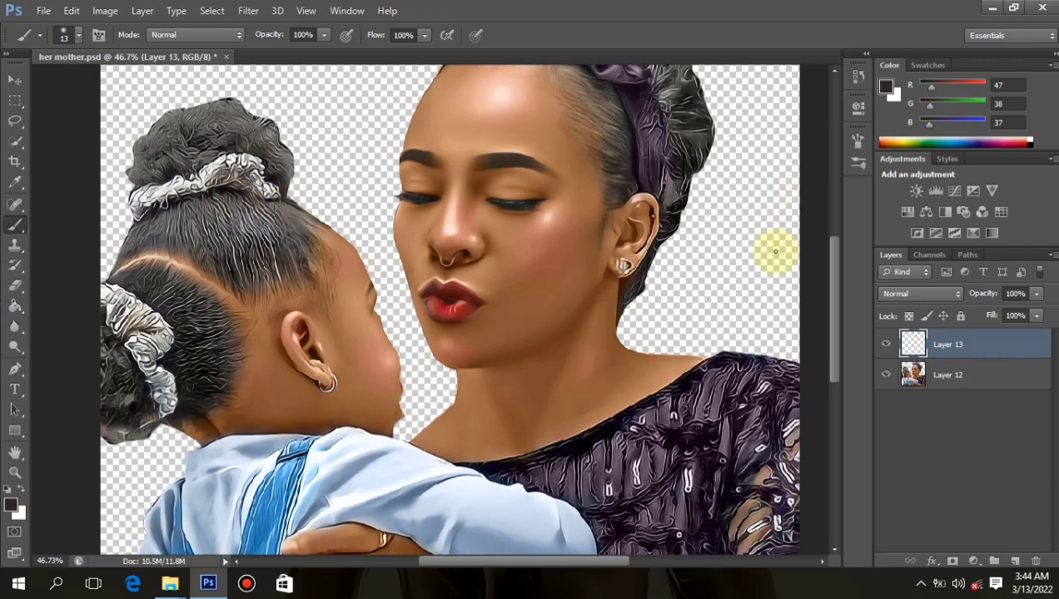
left_click(880, 299)
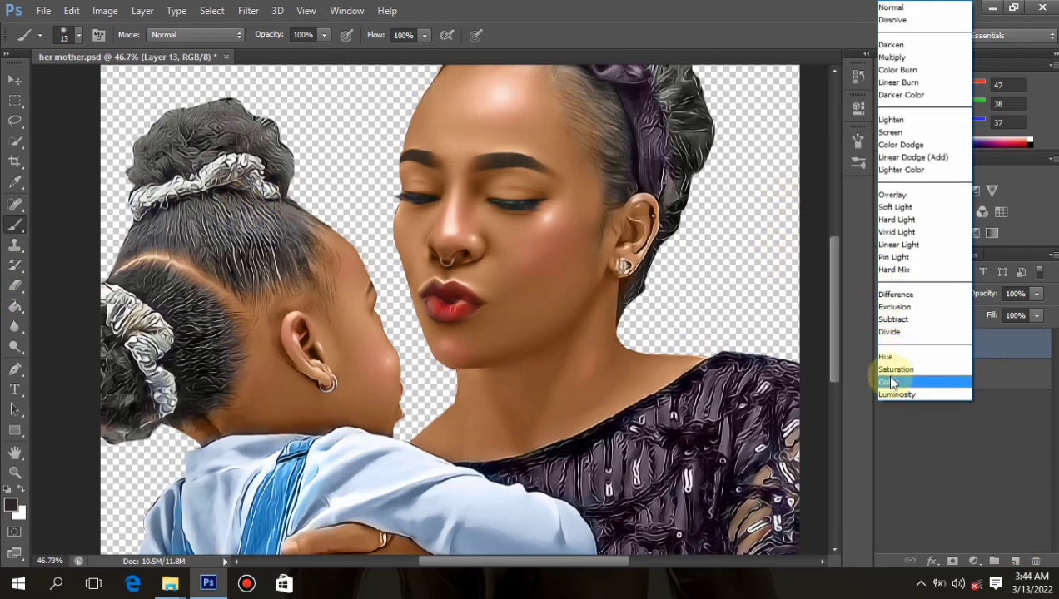
left_click(893, 379)
right_click(935, 358)
left_click(697, 249)
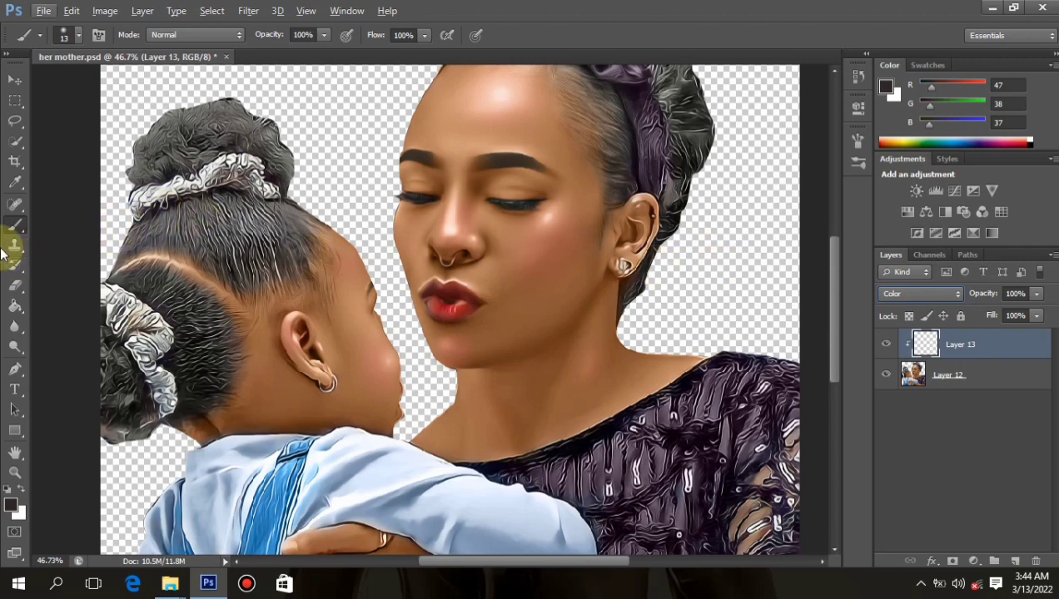
Set the foreground color to pale blue #e8edff for brushing
left_click(10, 504)
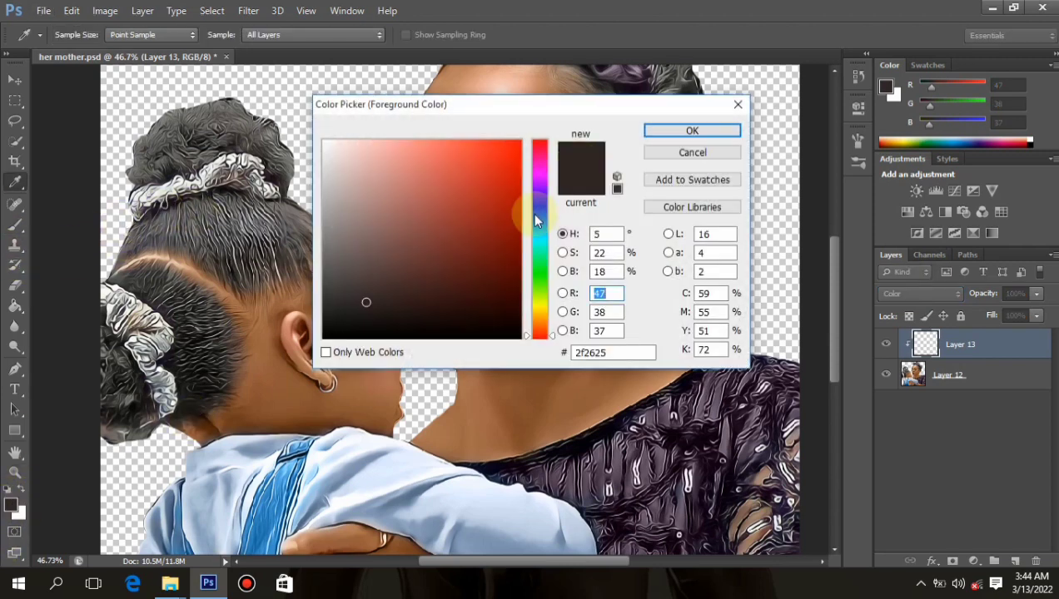
left_click_drag(535, 213, 538, 214)
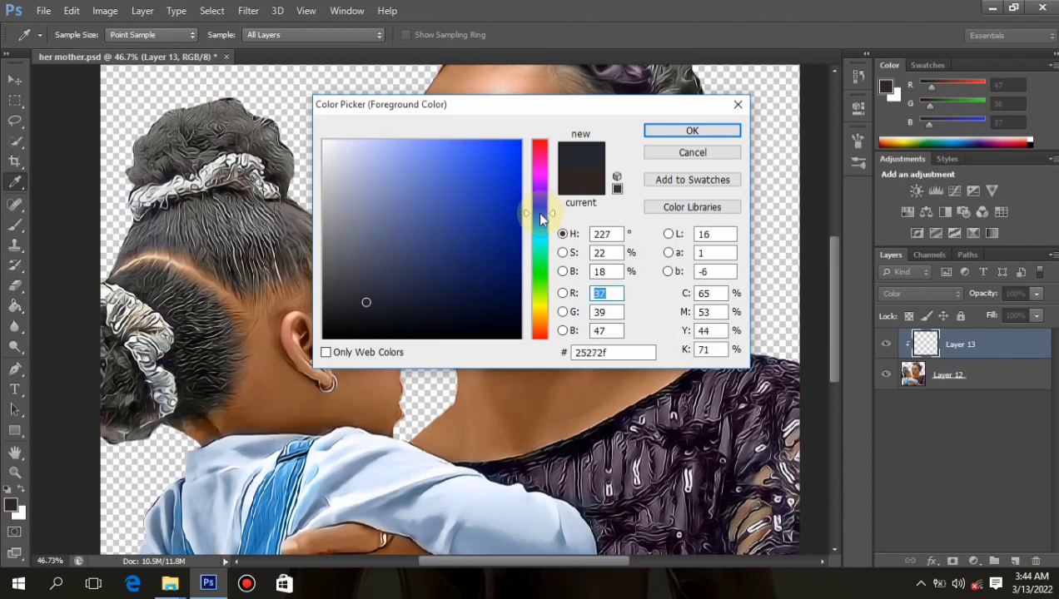
left_click(344, 144)
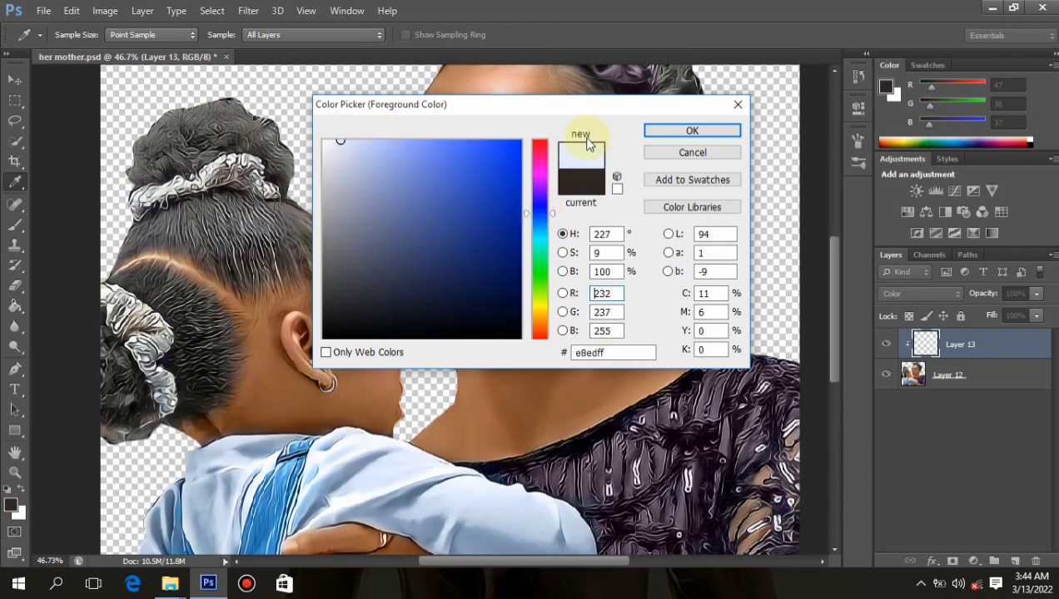
left_click(658, 136)
key("b")
Paint the girl's upper hair scrunchie pale blue with a 35 px brush
scroll(107, 245, "down", 2)
scroll(245, 170, "up", 5)
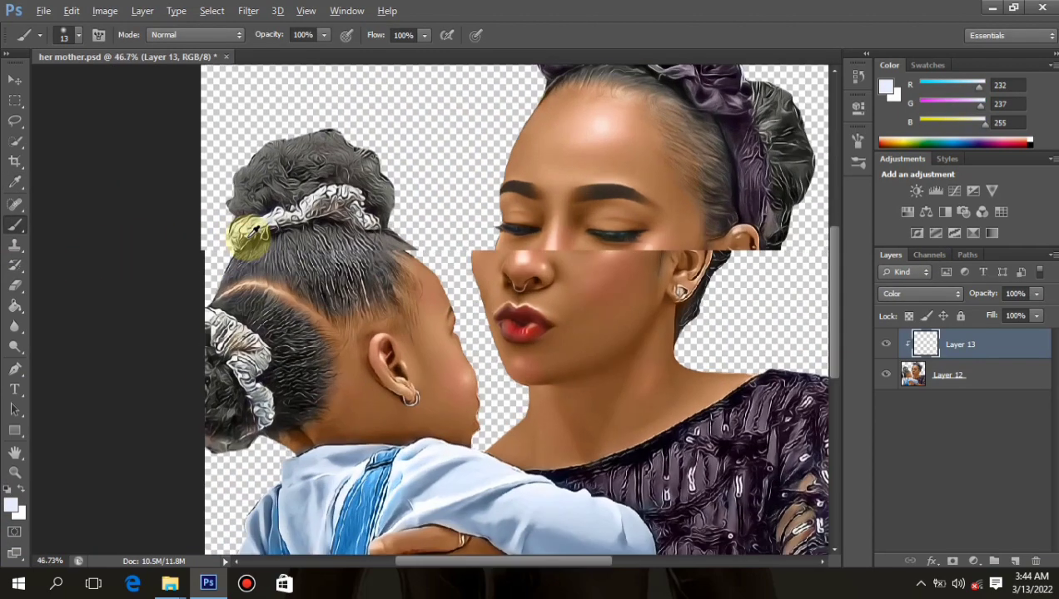
scroll(323, 207, "up", 1)
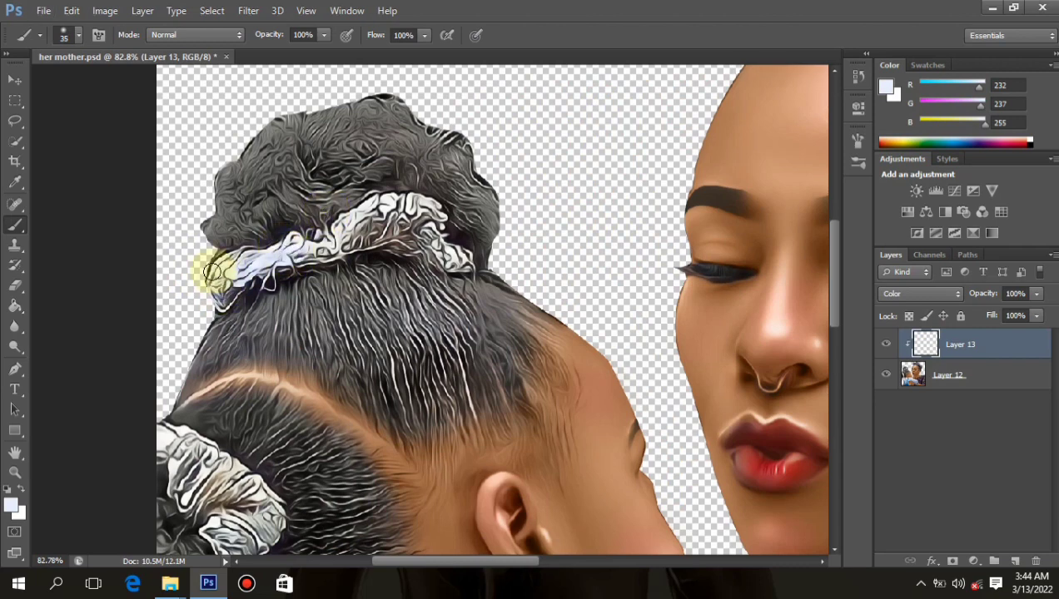
mouse_move(264, 244)
left_mouse_down()
mouse_move(395, 210)
mouse_move(392, 240)
mouse_move(341, 230)
mouse_move(433, 244)
left_mouse_up()
scroll(206, 185, "down", 3)
scroll(242, 206, "up", 2)
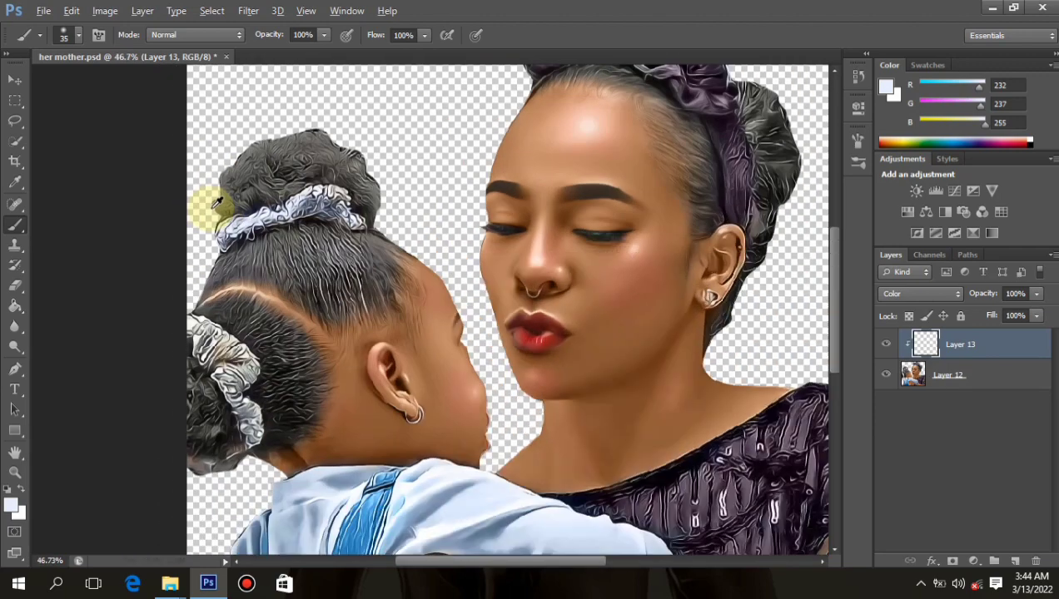
Change the foreground color to green #0dbc15 and return to the Brush tool
key("i")
left_click(11, 506)
left_click_drag(537, 291, 535, 269)
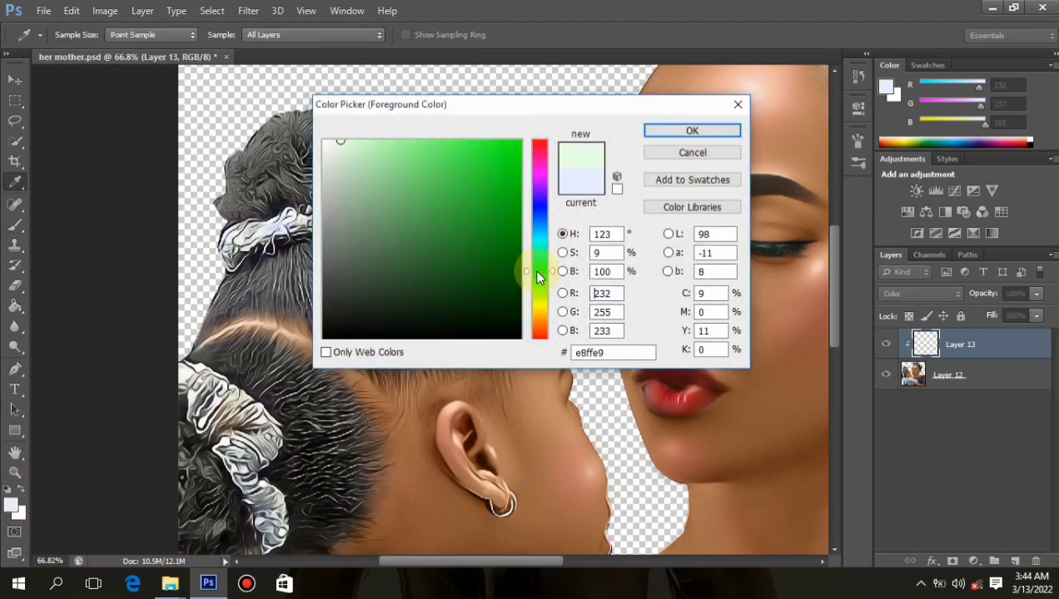
left_click(507, 195)
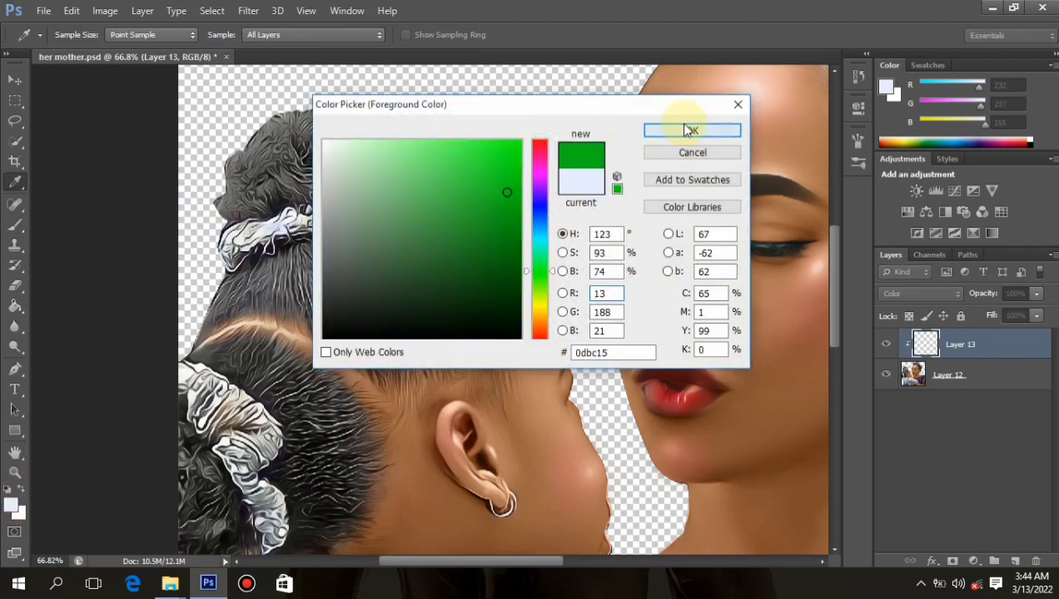
left_click(687, 130)
key("b")
Paint over the scrunchie around the girl's top bun in green with the 35 px brush
scroll(360, 218, "up", 1)
mouse_move(372, 198)
left_mouse_down()
mouse_move(405, 202)
mouse_move(416, 187)
mouse_move(414, 201)
mouse_move(360, 237)
mouse_move(333, 236)
mouse_move(448, 255)
mouse_move(360, 190)
mouse_move(279, 249)
mouse_move(304, 250)
mouse_move(263, 265)
mouse_move(290, 243)
mouse_move(262, 241)
mouse_move(263, 231)
mouse_move(268, 241)
mouse_move(190, 289)
left_mouse_up()
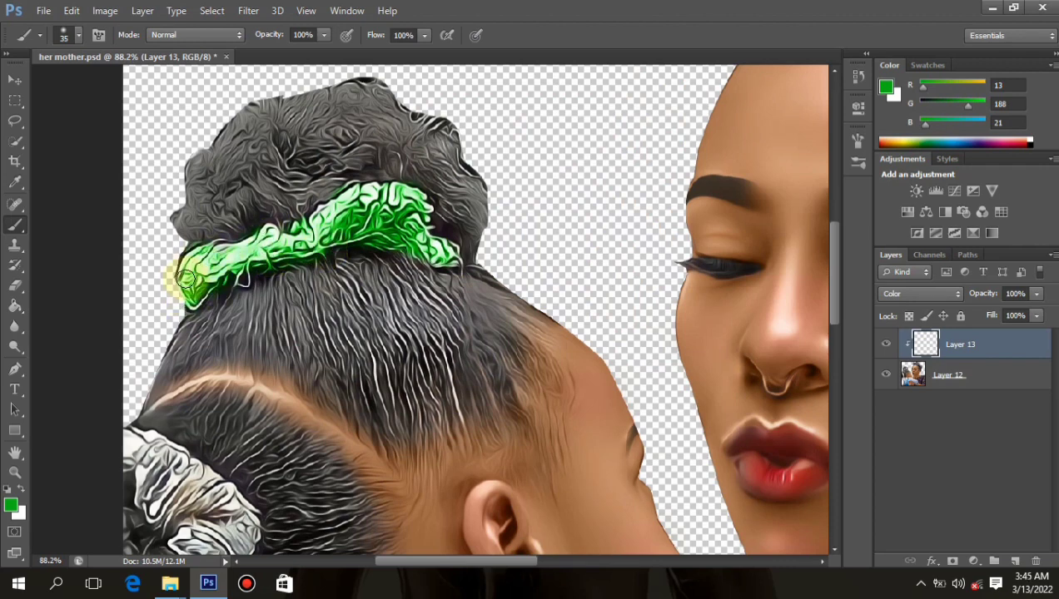
scroll(462, 161, "down", 5)
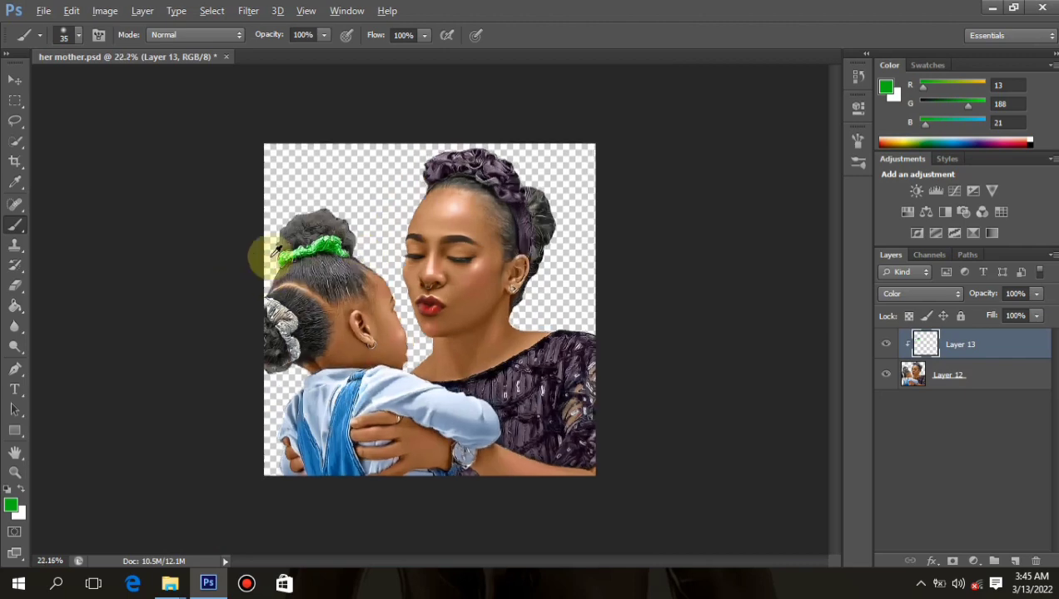
scroll(274, 239, "down", 2)
scroll(248, 333, "up", 3)
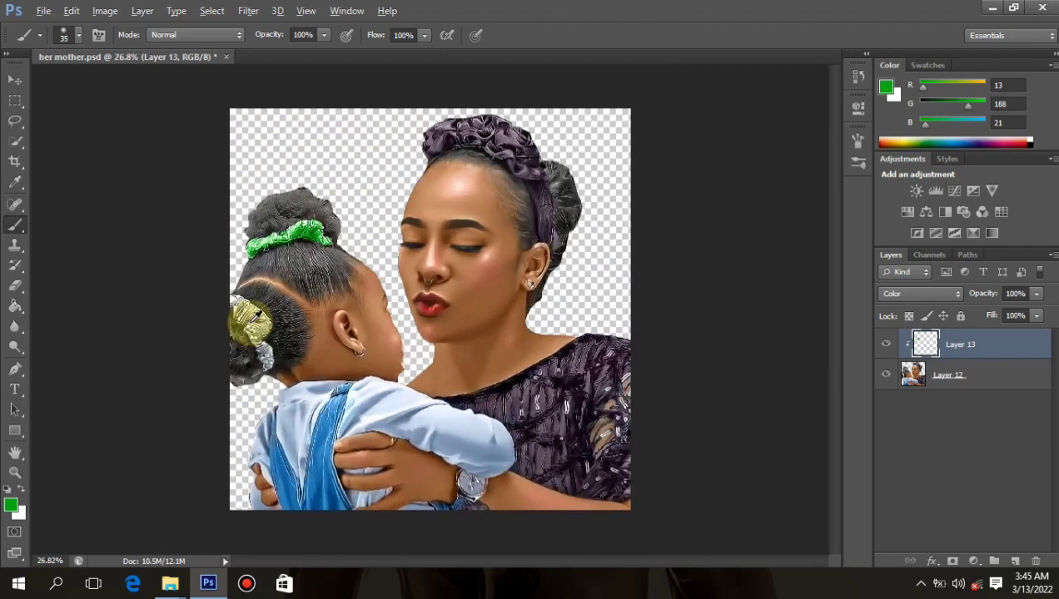
Color the scrunchie around the girl's lower bun green with the 35 px brush
scroll(162, 388, "up", 3)
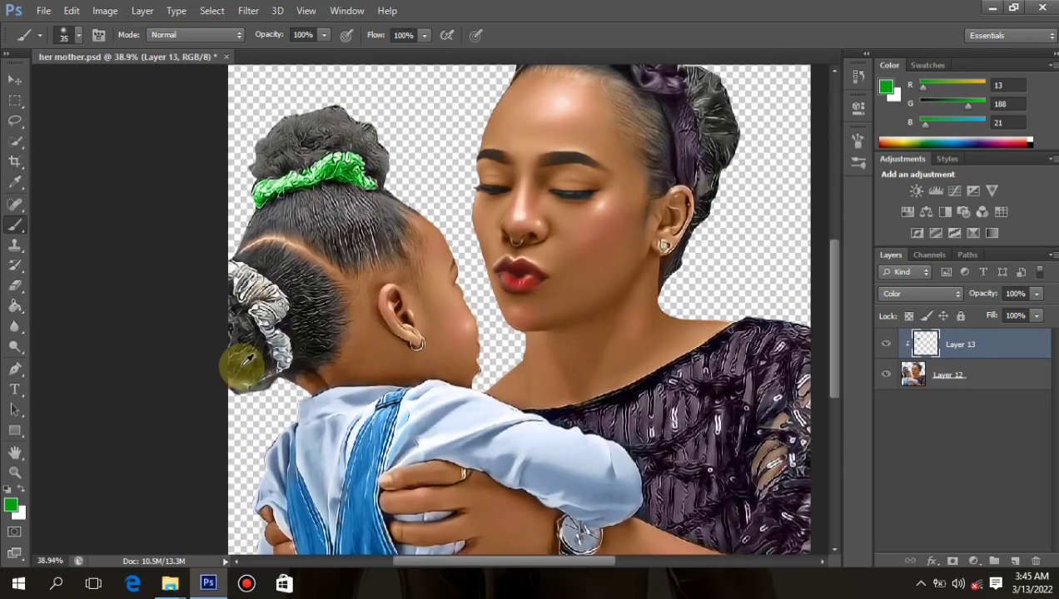
scroll(246, 308, "up", 1)
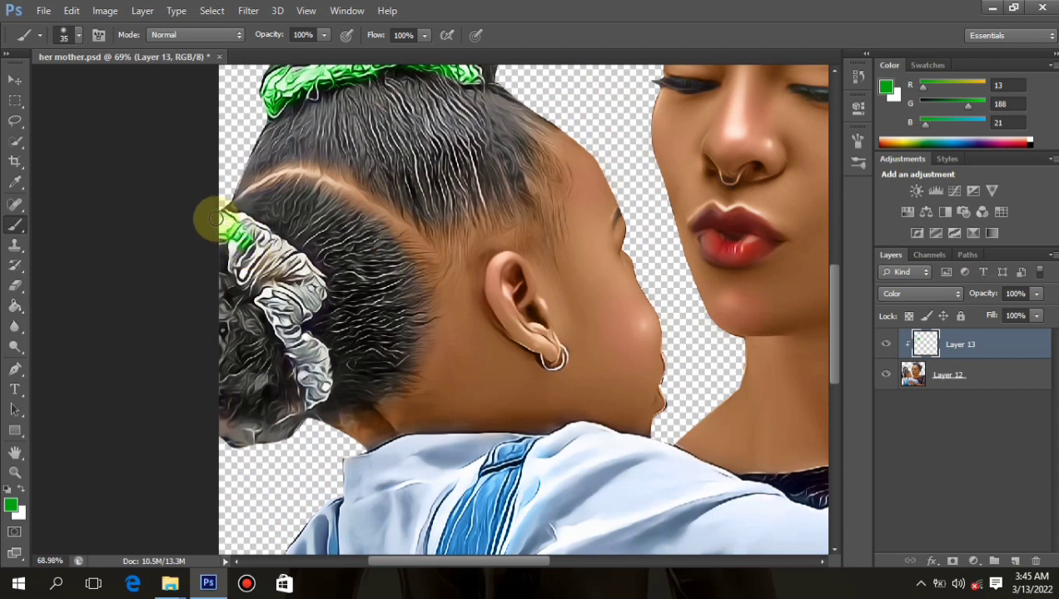
left_click_drag(215, 218, 264, 236)
mouse_move(269, 288)
left_mouse_down()
mouse_move(278, 263)
mouse_move(269, 238)
mouse_move(308, 272)
mouse_move(310, 303)
mouse_move(276, 286)
mouse_move(272, 306)
mouse_move(302, 360)
mouse_move(320, 369)
mouse_move(311, 340)
mouse_move(322, 367)
mouse_move(316, 402)
mouse_move(288, 369)
mouse_move(309, 360)
mouse_move(322, 386)
mouse_move(294, 349)
mouse_move(303, 278)
mouse_move(272, 246)
left_mouse_up()
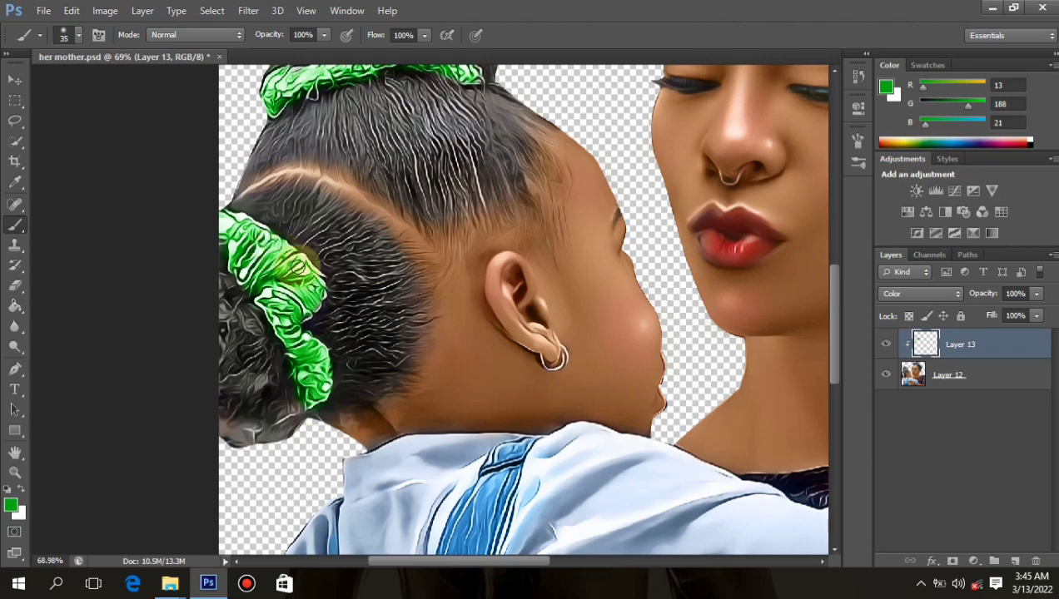
scroll(297, 264, "down", 5)
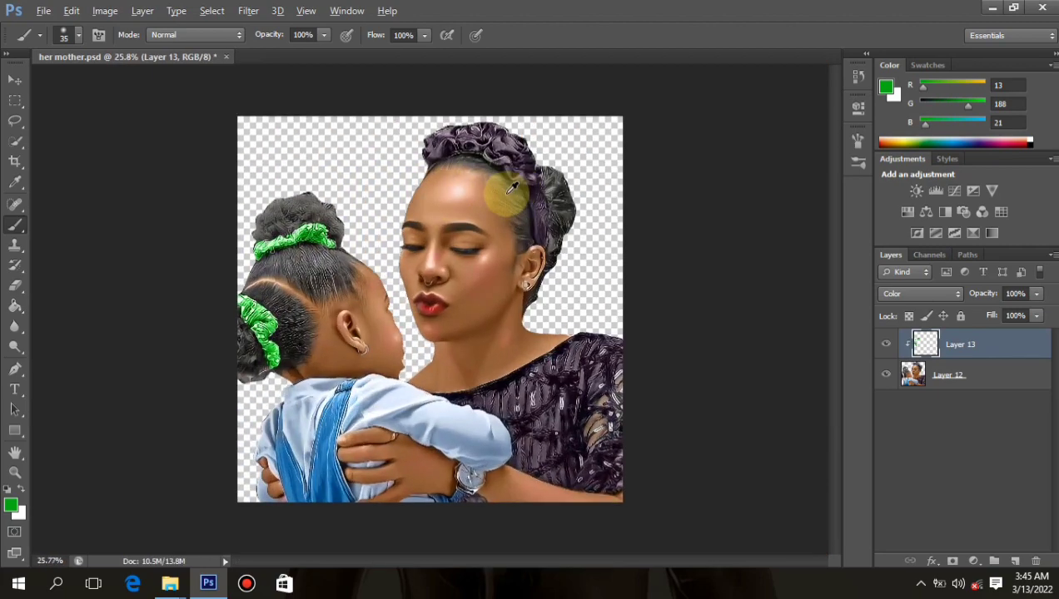
Paint the woman's headwrap green, enlarging the brush to 80 px, and dismiss the scheduled restart notice
scroll(512, 188, "up", 4)
left_click_drag(525, 166, 556, 206)
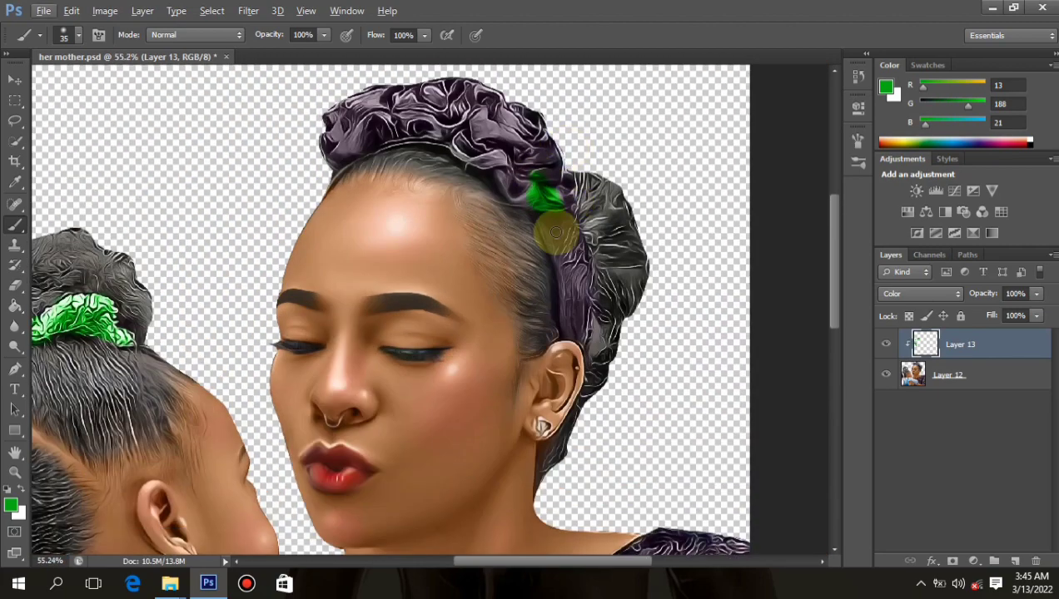
scroll(558, 233, "down", 5)
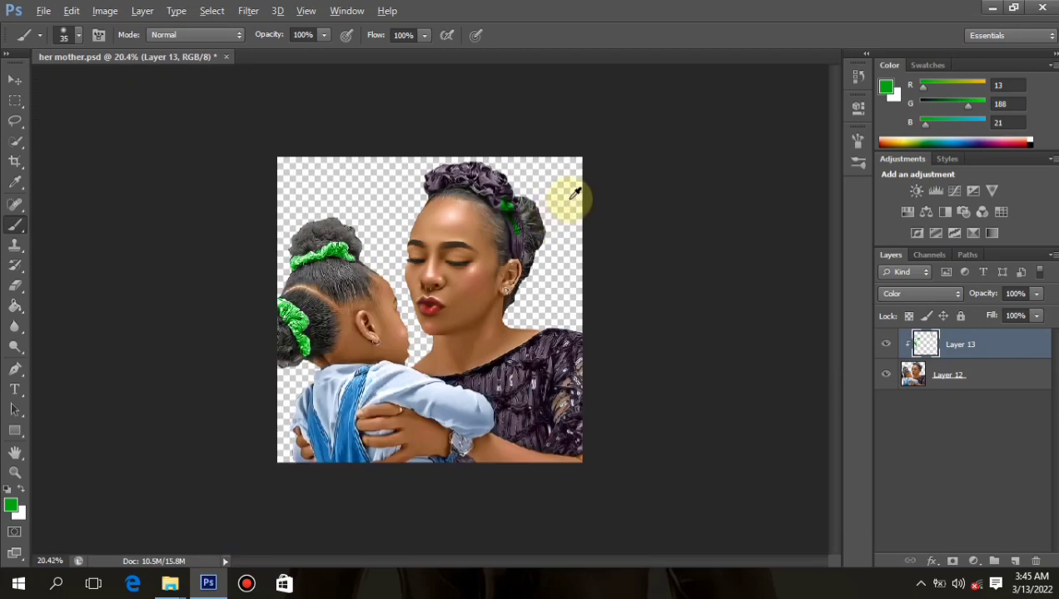
scroll(575, 191, "up", 5)
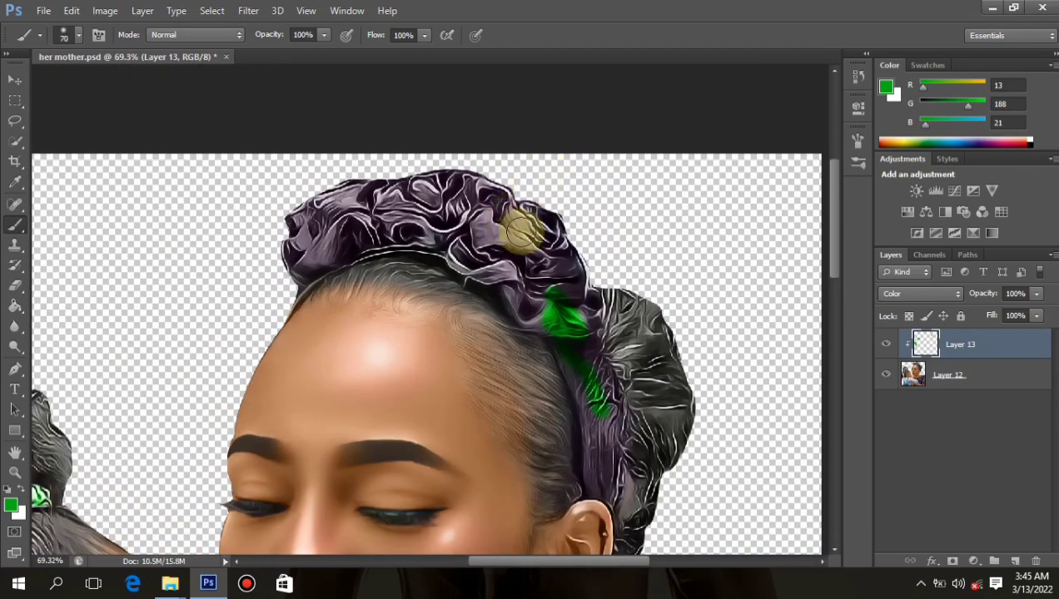
key("bracketright")
mouse_move(520, 229)
left_mouse_down()
mouse_move(397, 179)
mouse_move(300, 224)
mouse_move(298, 261)
mouse_move(378, 218)
mouse_move(440, 218)
mouse_move(401, 233)
mouse_move(470, 268)
mouse_move(500, 243)
mouse_move(431, 213)
mouse_move(507, 198)
mouse_move(569, 273)
mouse_move(532, 264)
mouse_move(541, 305)
mouse_move(527, 307)
mouse_move(569, 333)
mouse_move(588, 362)
mouse_move(577, 344)
mouse_move(597, 455)
left_mouse_up()
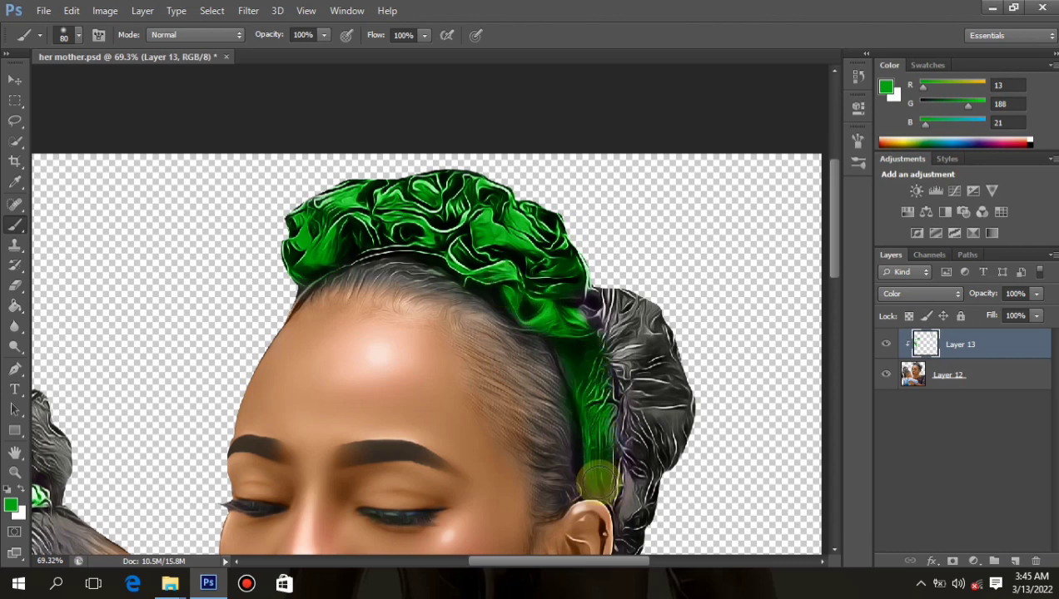
scroll(487, 331, "down", 5)
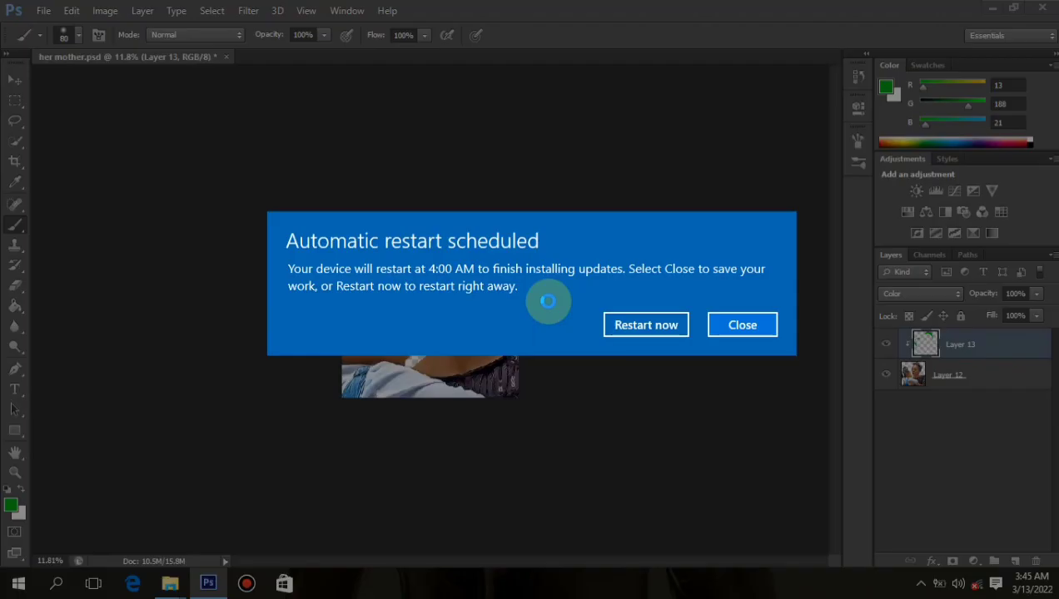
left_click(732, 326)
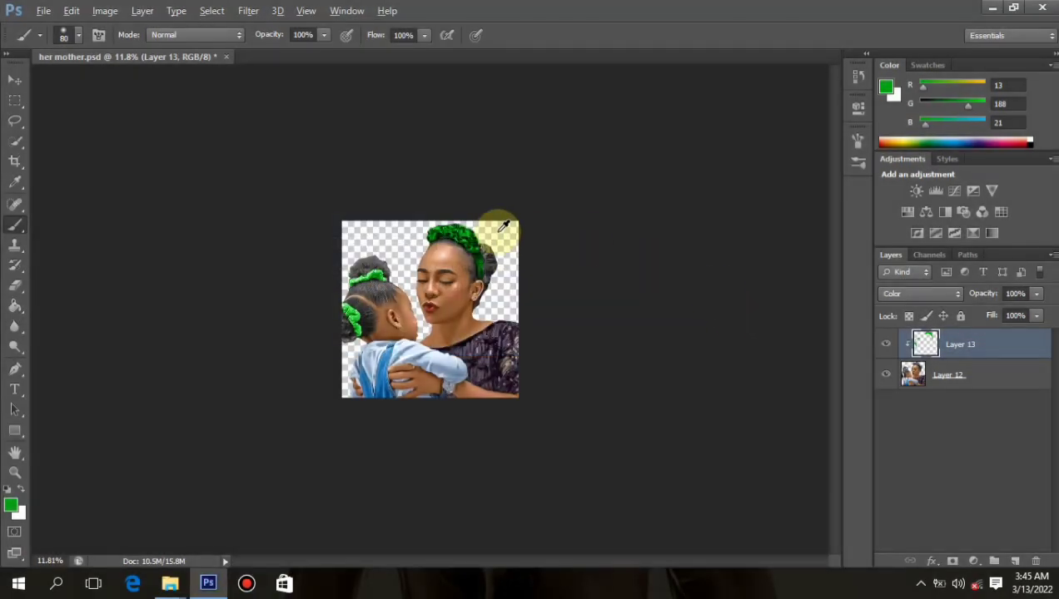
Finish coloring the headwrap strip above the woman's ear green with a 50 px brush and save the document
scroll(503, 226, "up", 5)
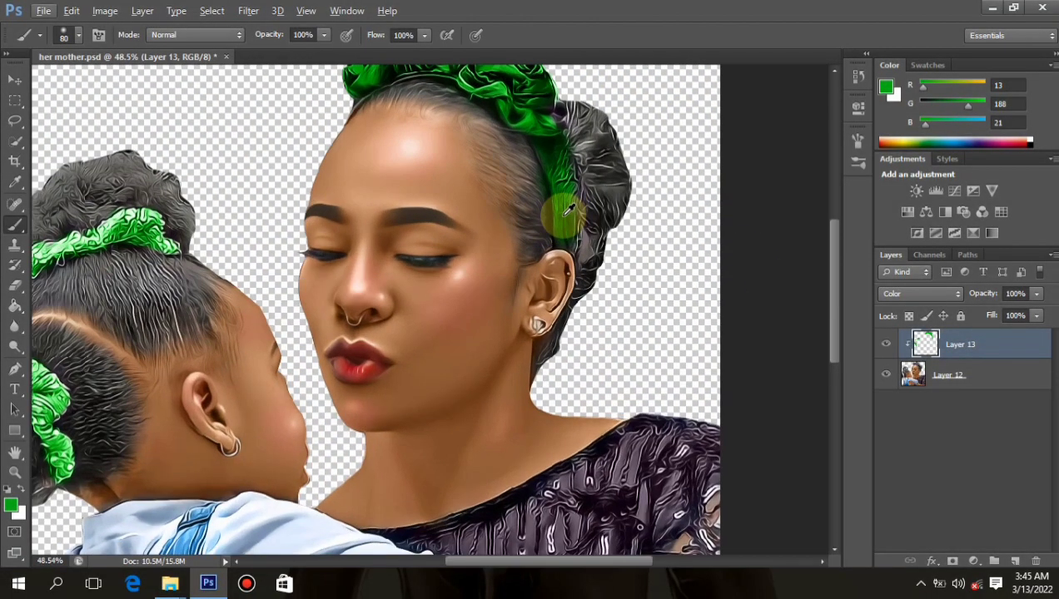
scroll(566, 210, "up", 3)
key("bracketleft")
key("bracketleft")
key("bracketleft")
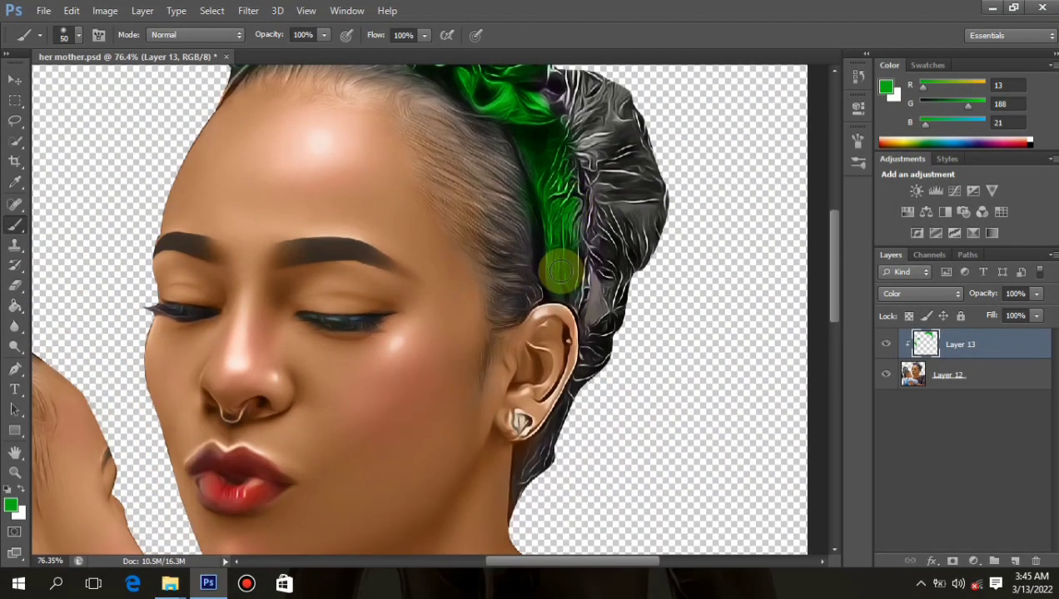
scroll(574, 275, "down", 5)
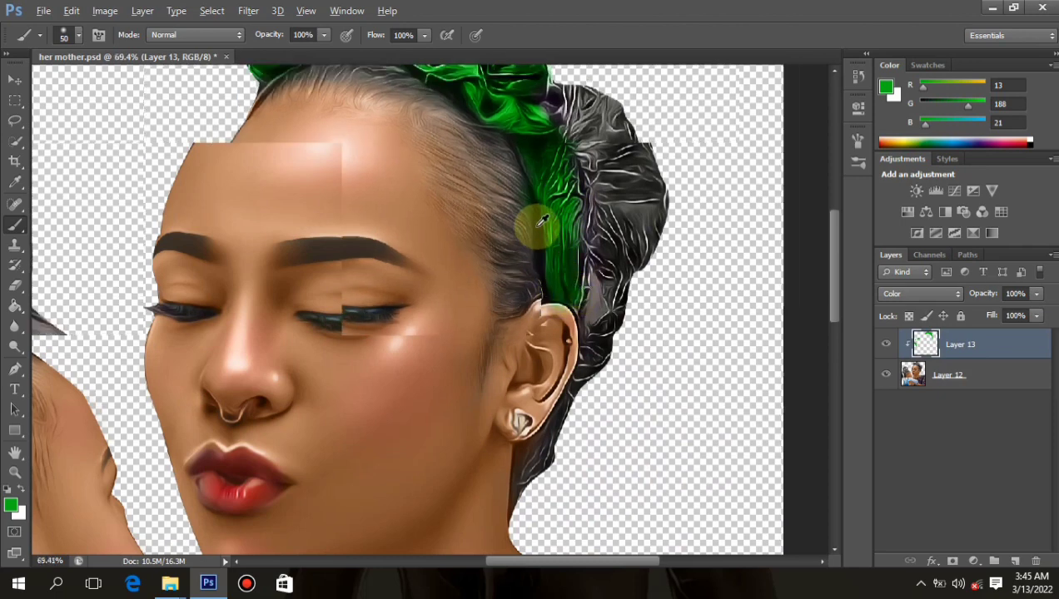
scroll(564, 268, "up", 3)
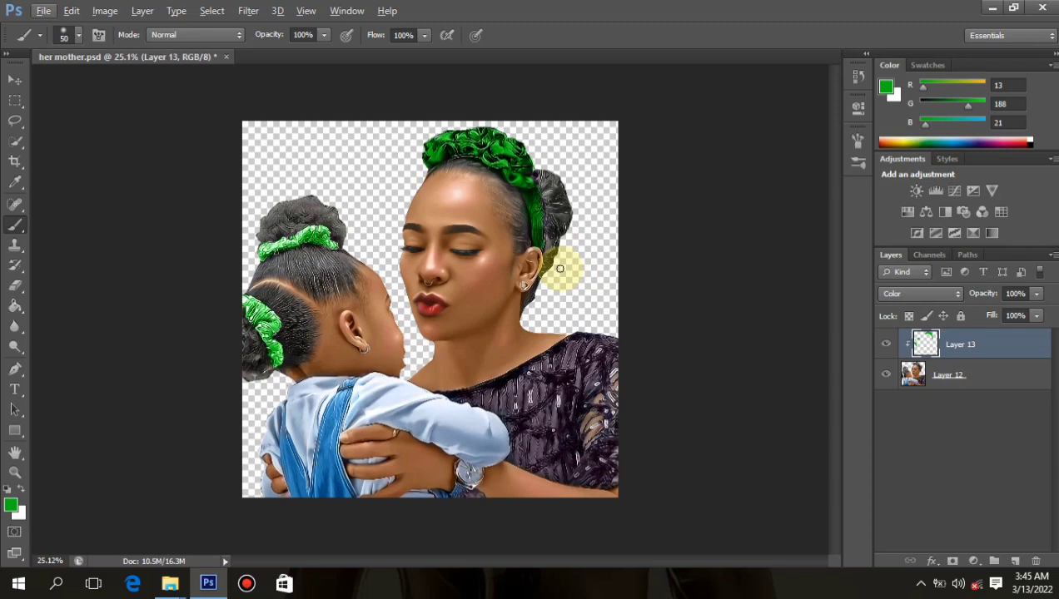
key("ctrl+s")
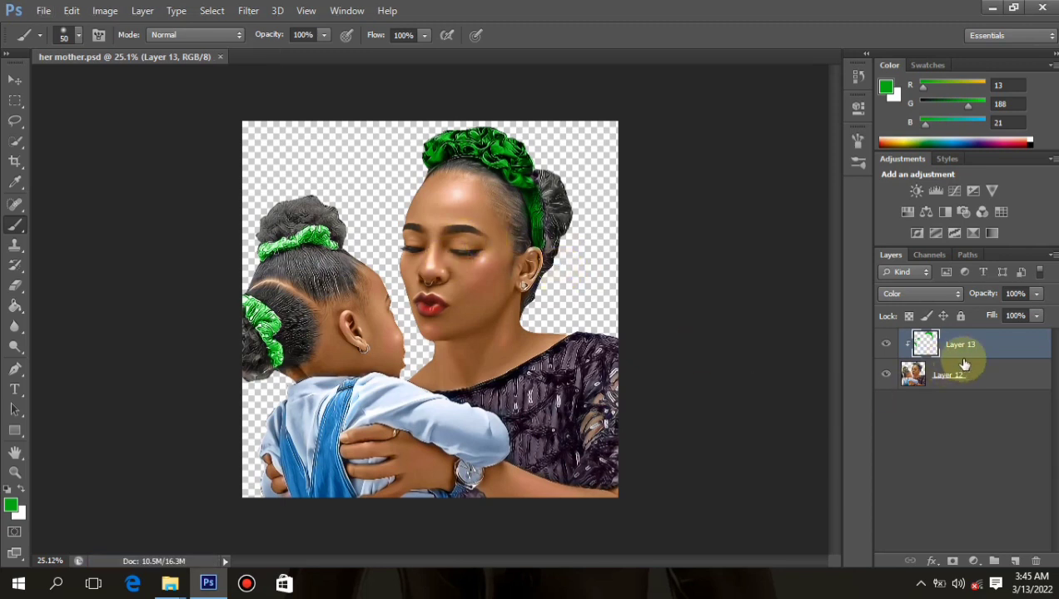
Lower the green color layer's opacity to 74%, choose the Move tool, and save the document
left_click(1036, 295)
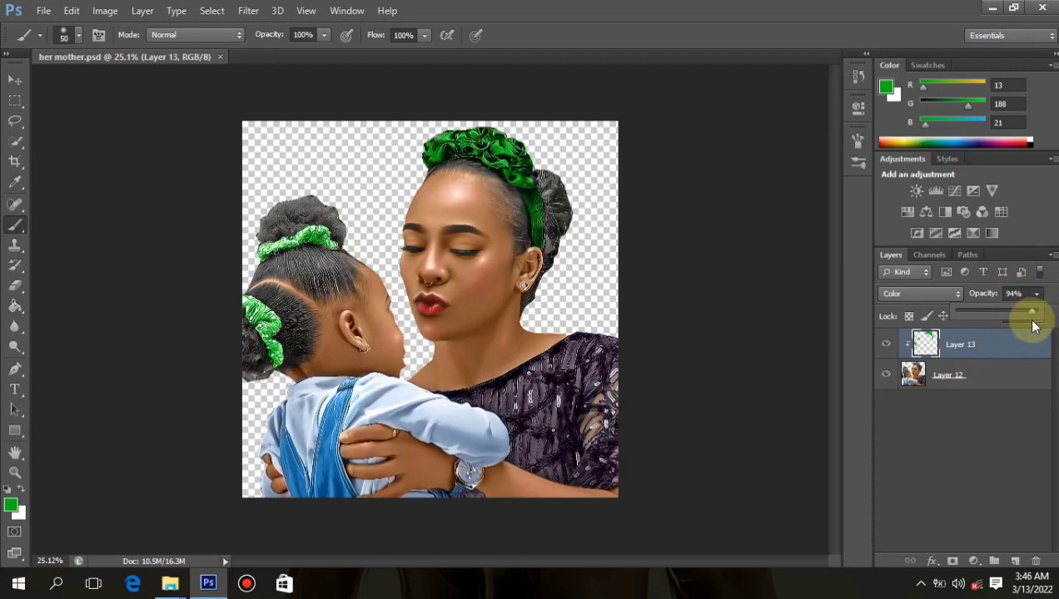
left_click_drag(1032, 321, 1013, 329)
scroll(632, 267, "down", 5)
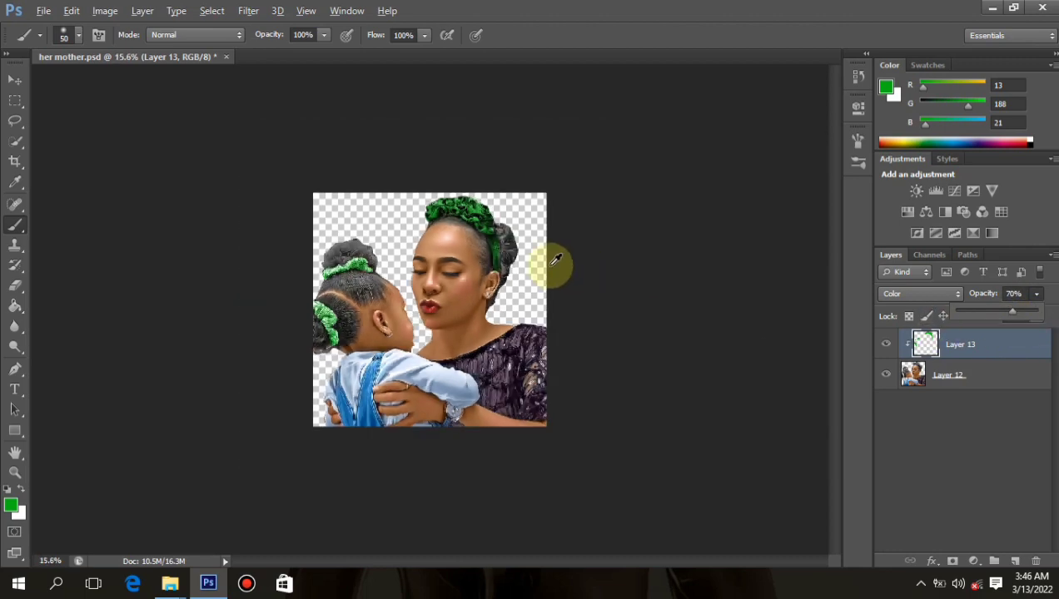
scroll(542, 233, "up", 8)
scroll(550, 207, "down", 1)
scroll(558, 218, "up", 1)
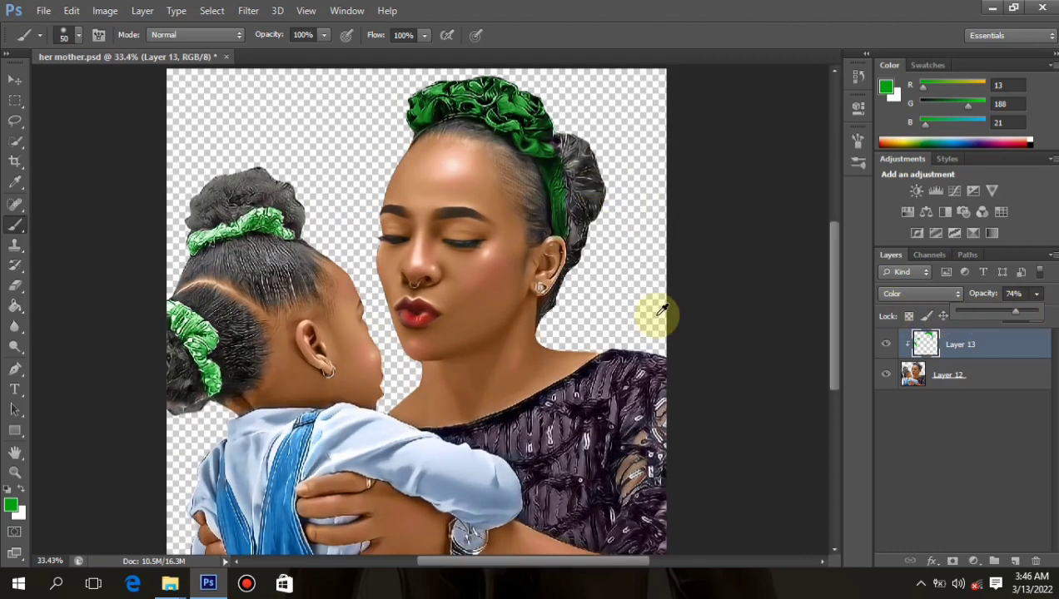
scroll(657, 313, "down", 2)
scroll(600, 288, "down", 1)
scroll(602, 288, "up", 2)
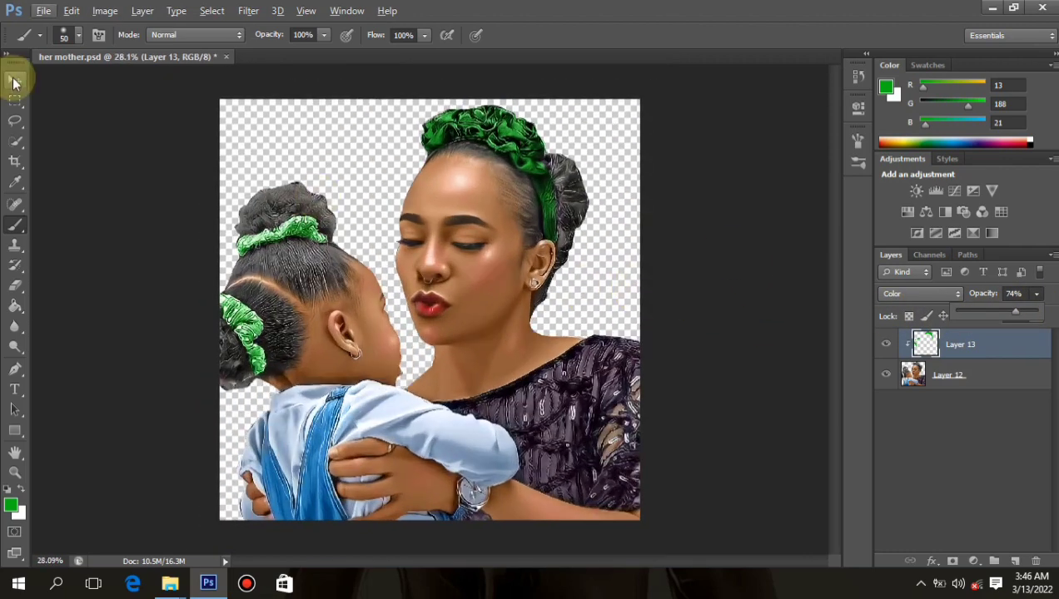
left_click(14, 81)
key("ctrl+s")
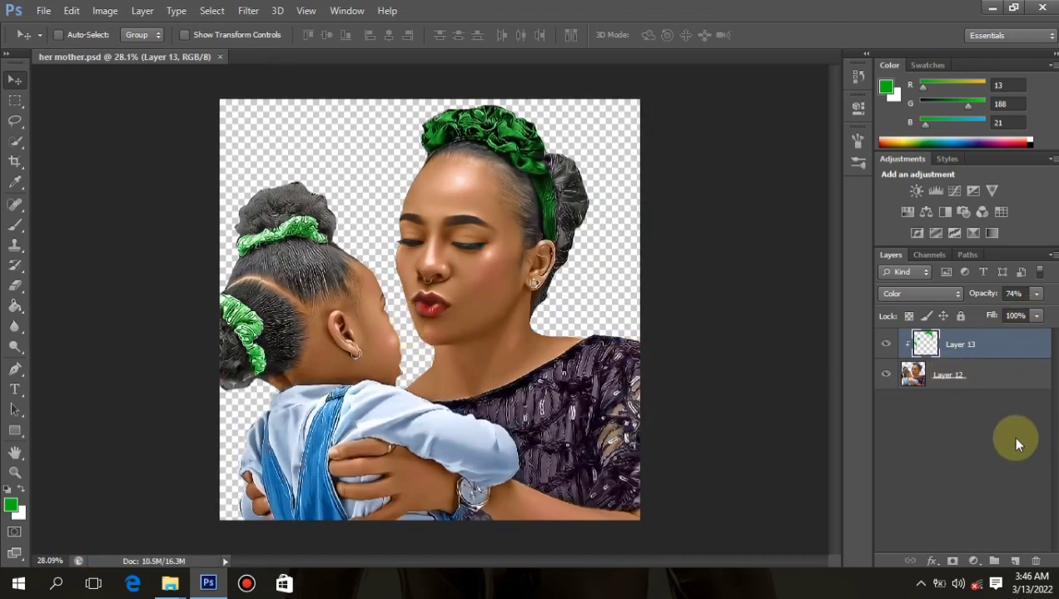
Stamp all visible layers into a new layer, delete Layer 13 and Layer 12 beneath it, and save the document
key("ctrl+shift+alt+e")
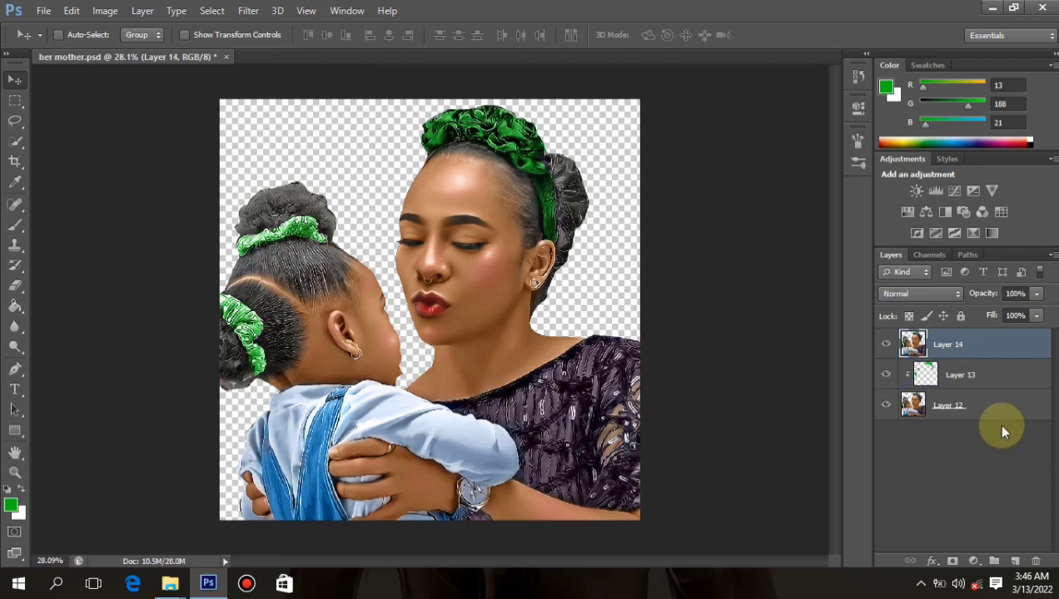
left_click(1008, 382)
left_click(999, 408, "shift")
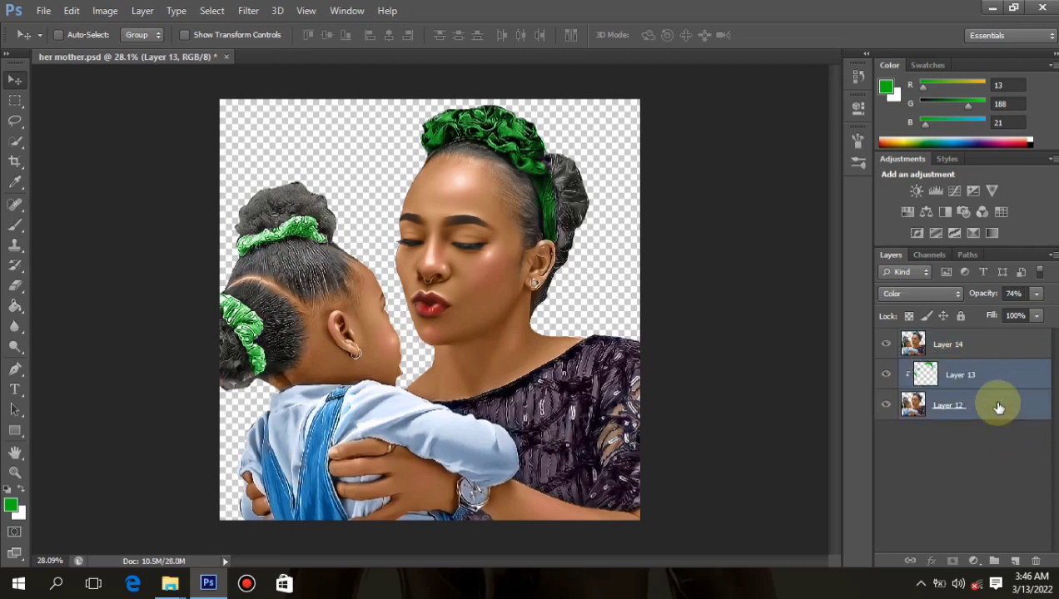
key("Delete")
key("ctrl+s")
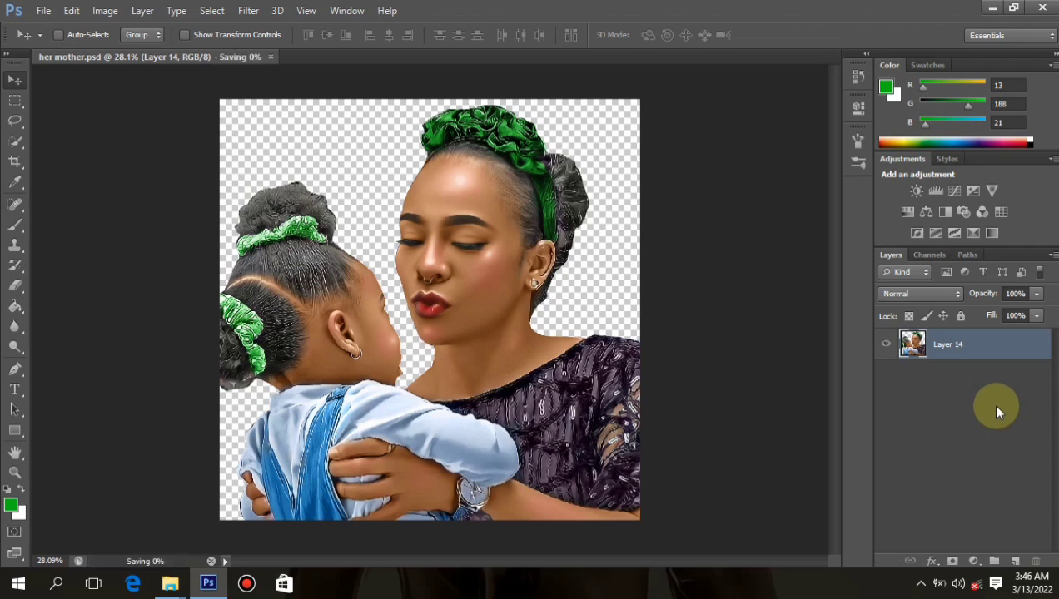
left_click(1015, 562)
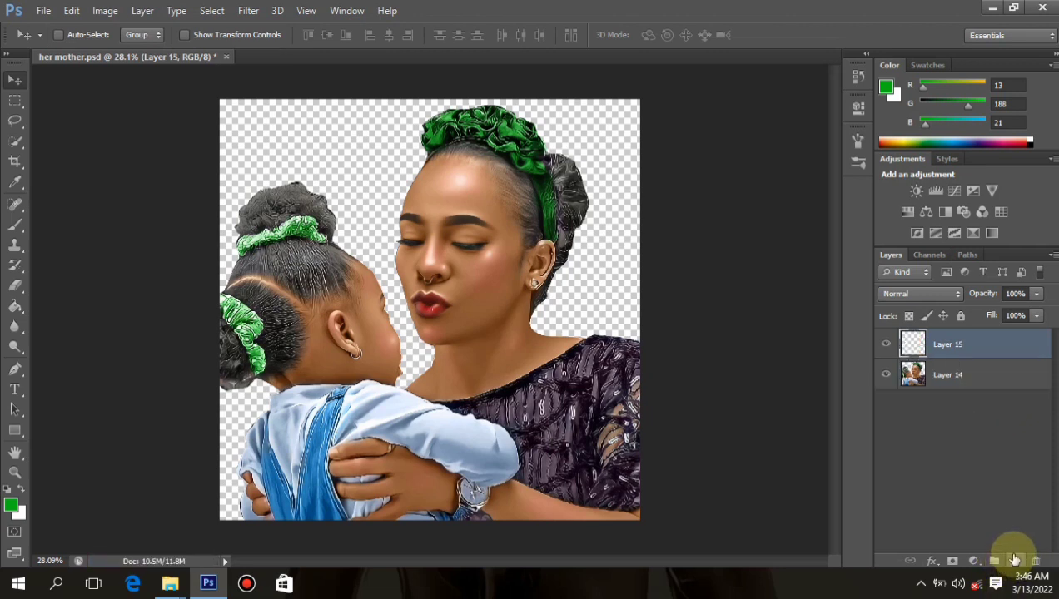
left_click_drag(979, 350, 974, 387)
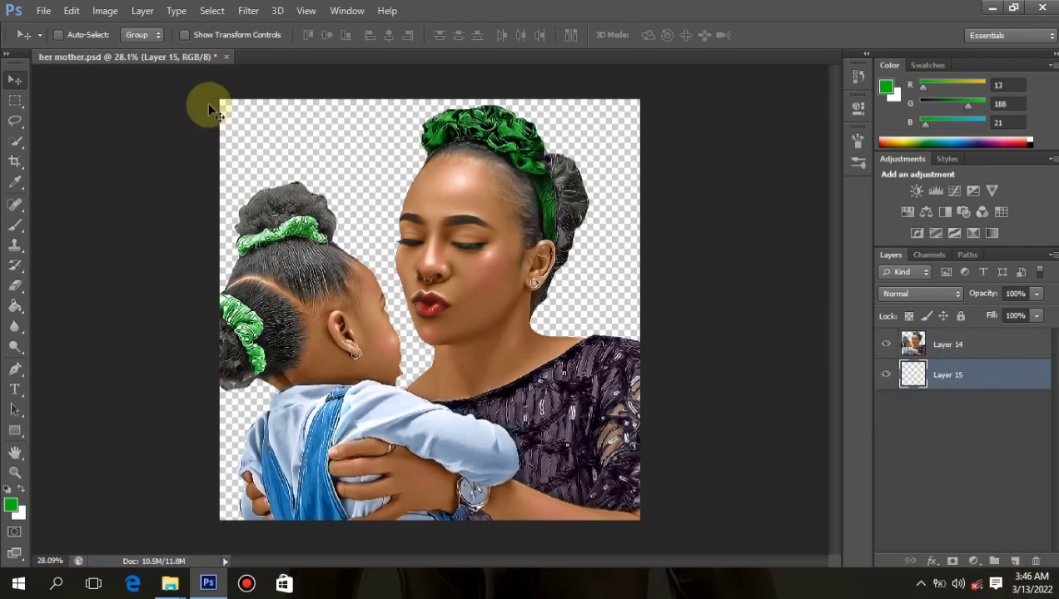
left_click(46, 11)
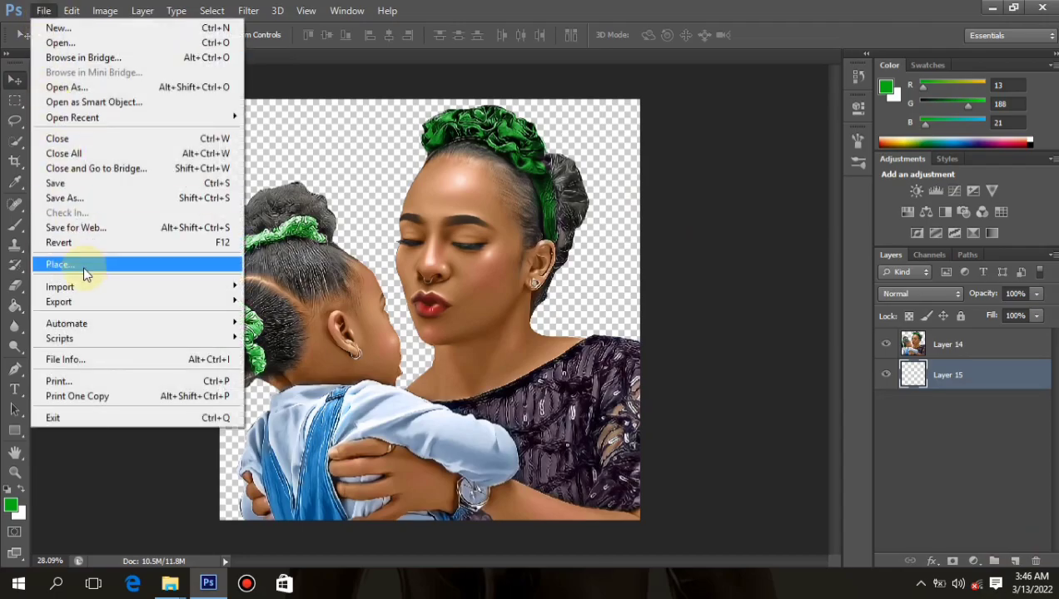
left_click(83, 265)
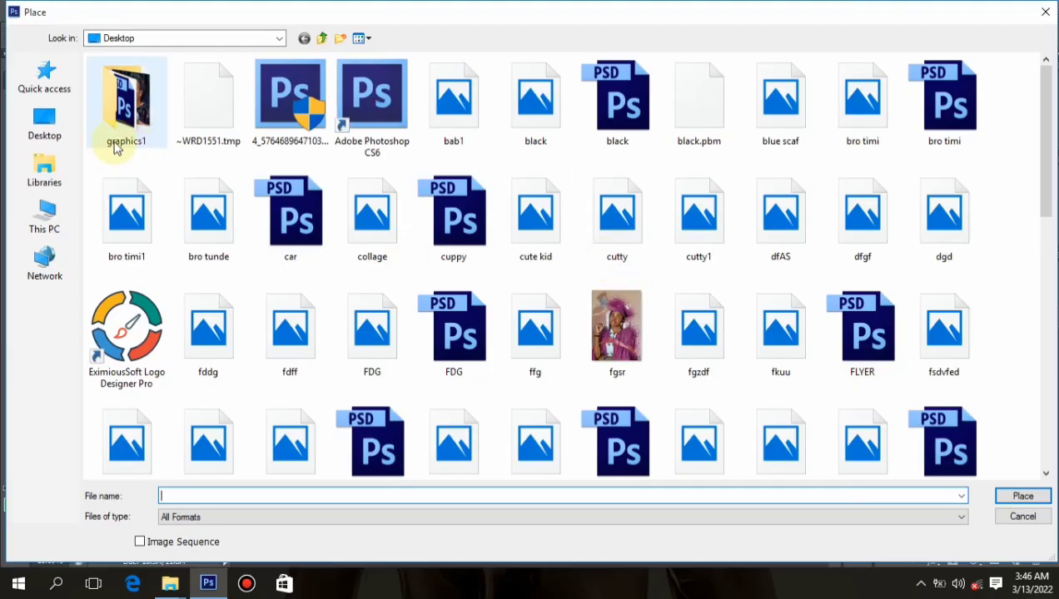
left_click(30, 131)
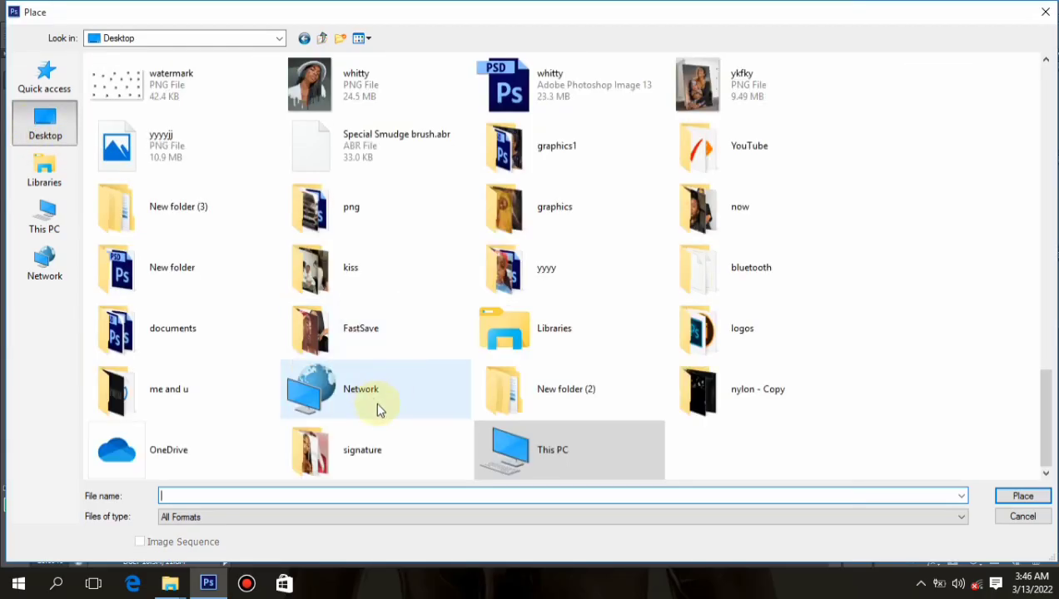
double_click(342, 449)
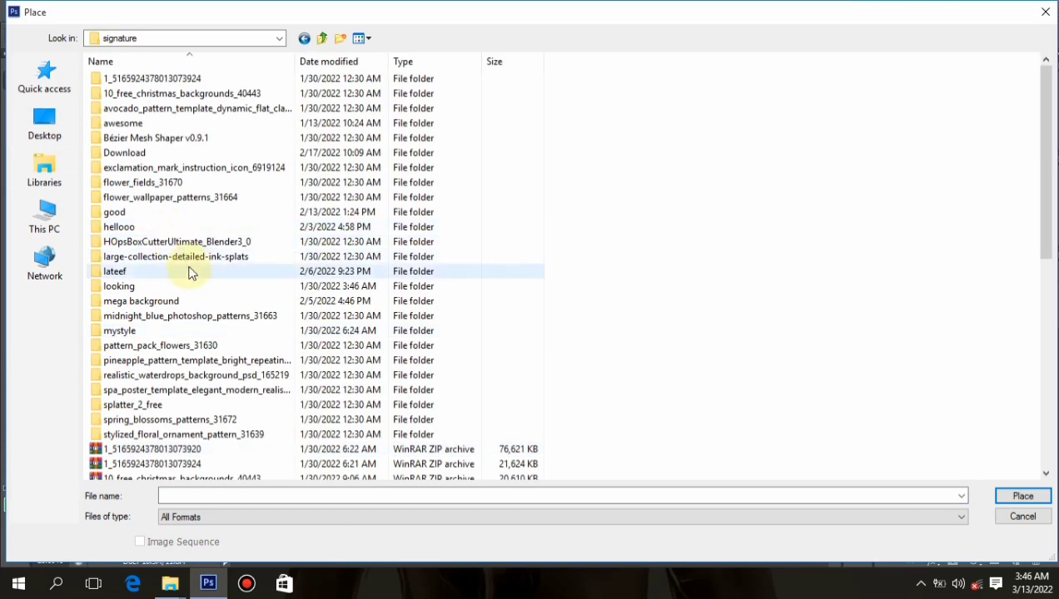
double_click(201, 300)
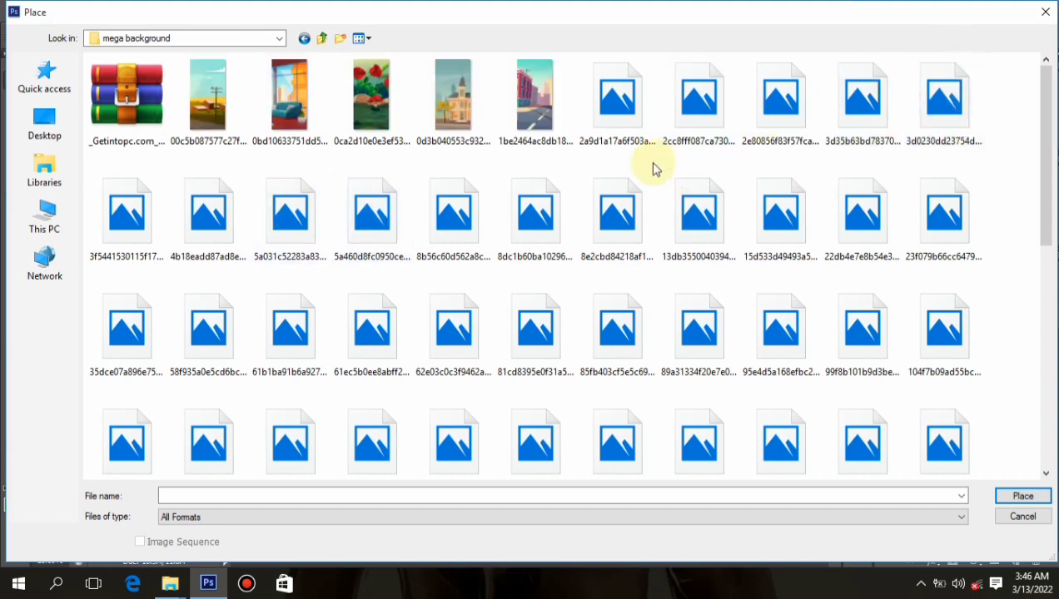
scroll(898, 176, "down", 2)
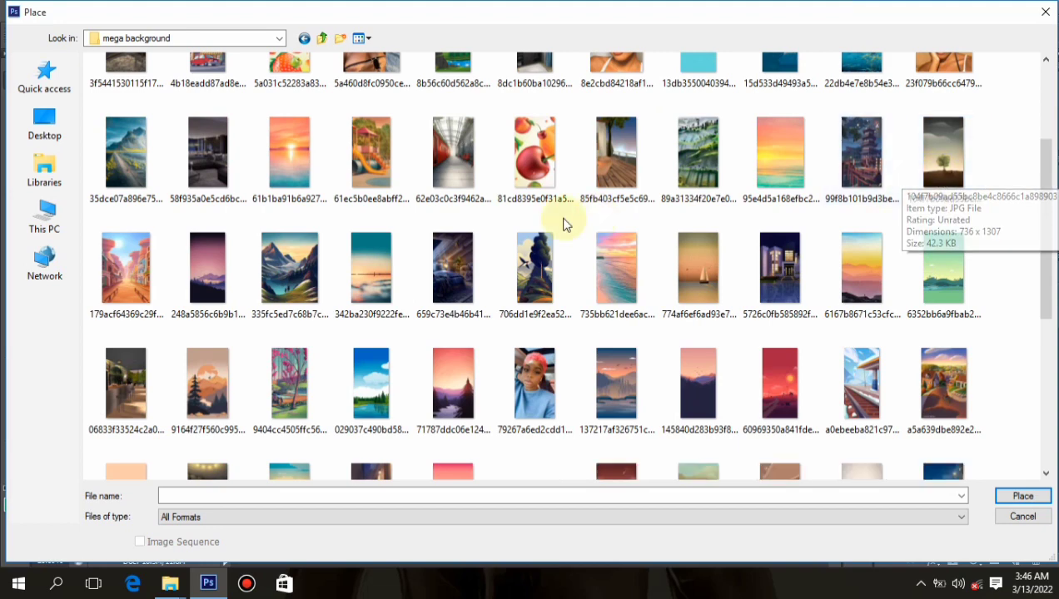
scroll(566, 157, "up", 2)
scroll(632, 275, "down", 2)
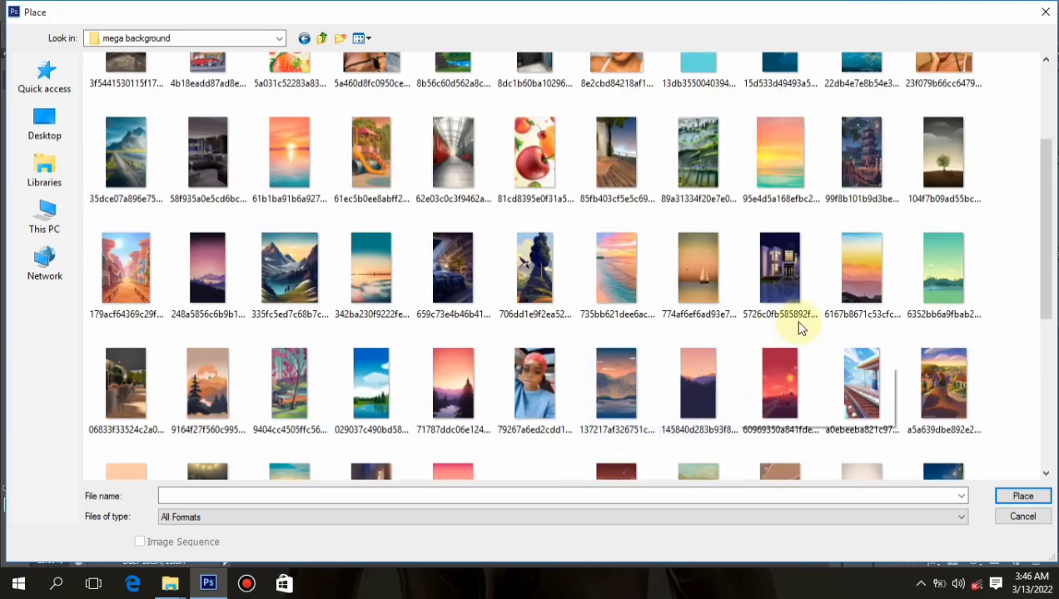
scroll(716, 366, "down", 4)
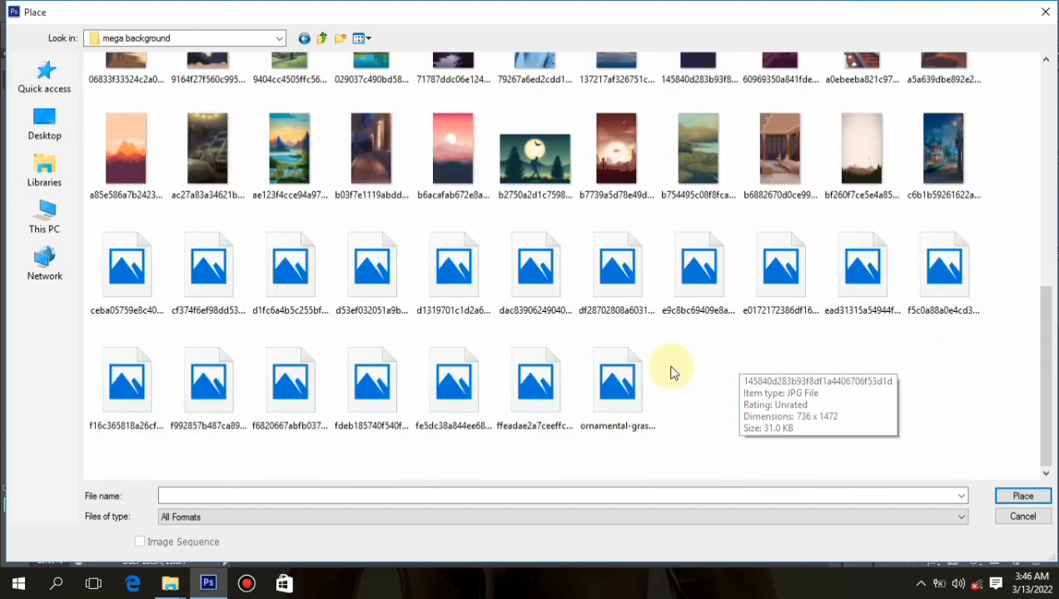
double_click(550, 275)
Scale the placed background up to about 631% and position it so it covers the whole canvas
scroll(527, 264, "down", 3)
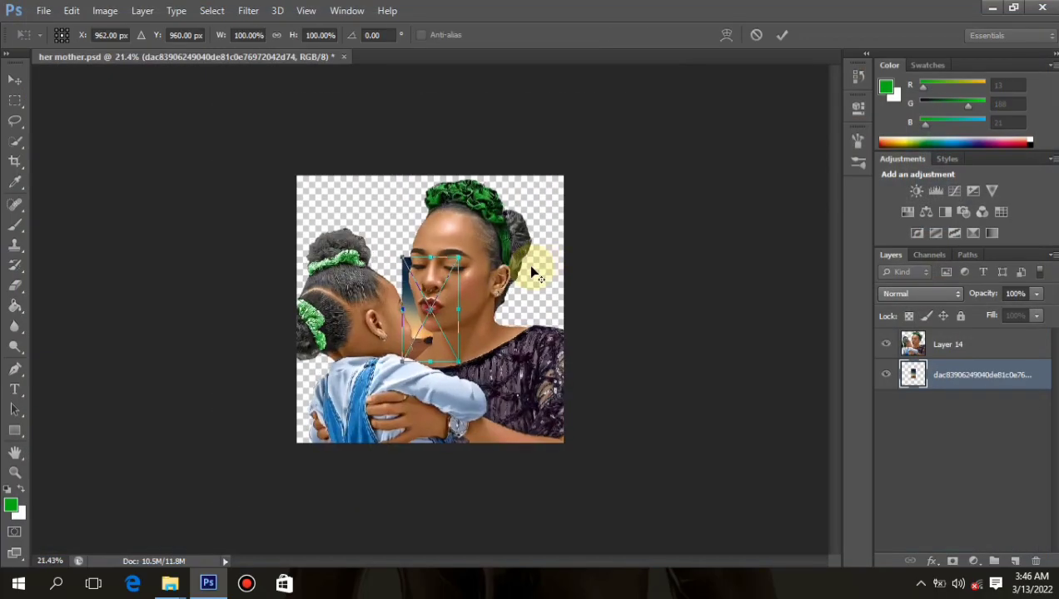
left_click_drag(452, 267, 783, 122)
left_click_drag(472, 316, 450, 351)
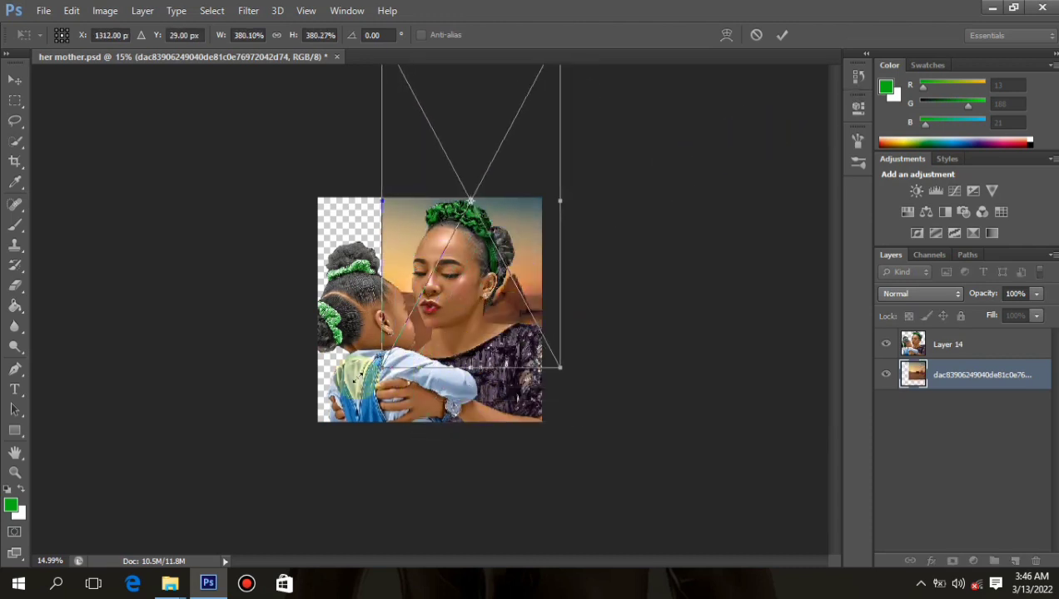
left_click_drag(357, 378, 103, 500)
left_click_drag(468, 487, 487, 363)
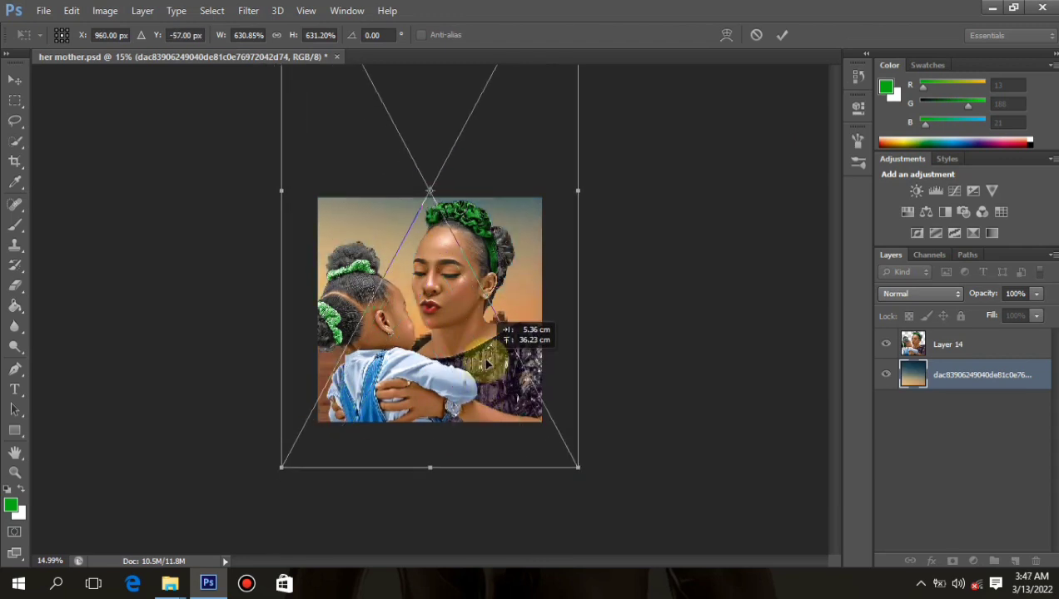
Enlarge the placed background to about 1049%, position it so its sky gradient fills the canvas, and commit the transformation
left_click_drag(283, 465, 138, 593)
left_click_drag(368, 440, 413, 351)
left_click_drag(439, 312, 527, 150)
left_click_drag(326, 383, 196, 569)
left_click_drag(435, 380, 414, 442)
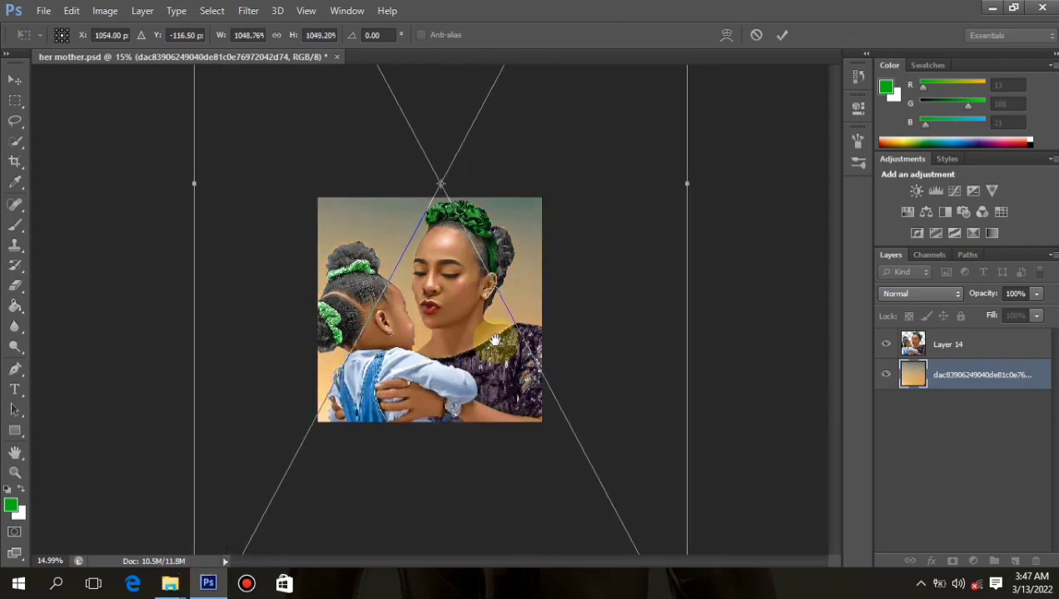
scroll(479, 358, "up", 2)
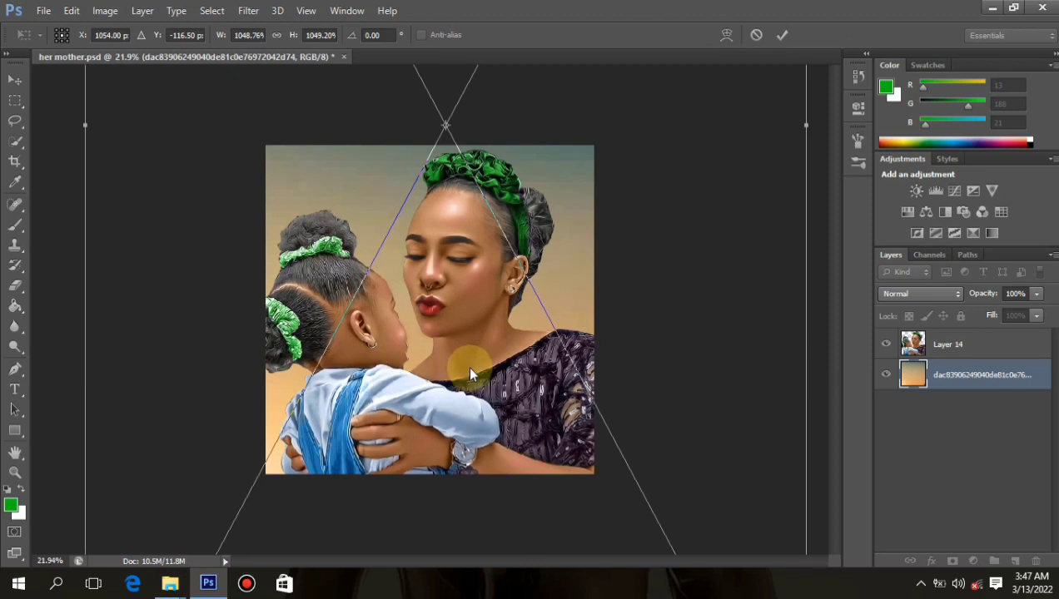
left_click_drag(466, 366, 446, 394)
key("Return")
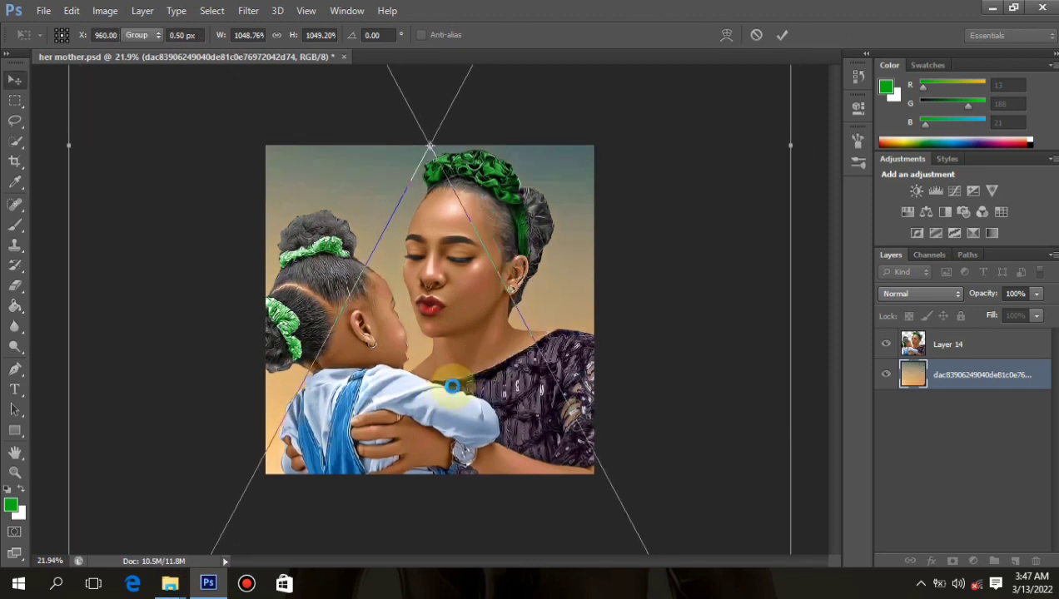
Shift the background slightly upward behind the portrait and save the document
scroll(473, 331, "down", 3)
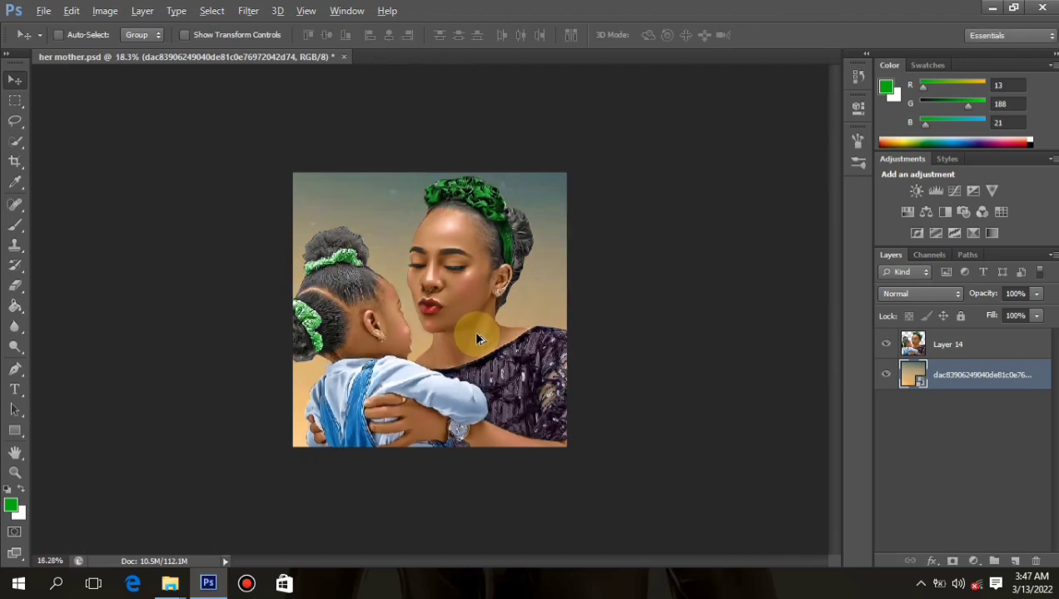
scroll(475, 334, "up", 2)
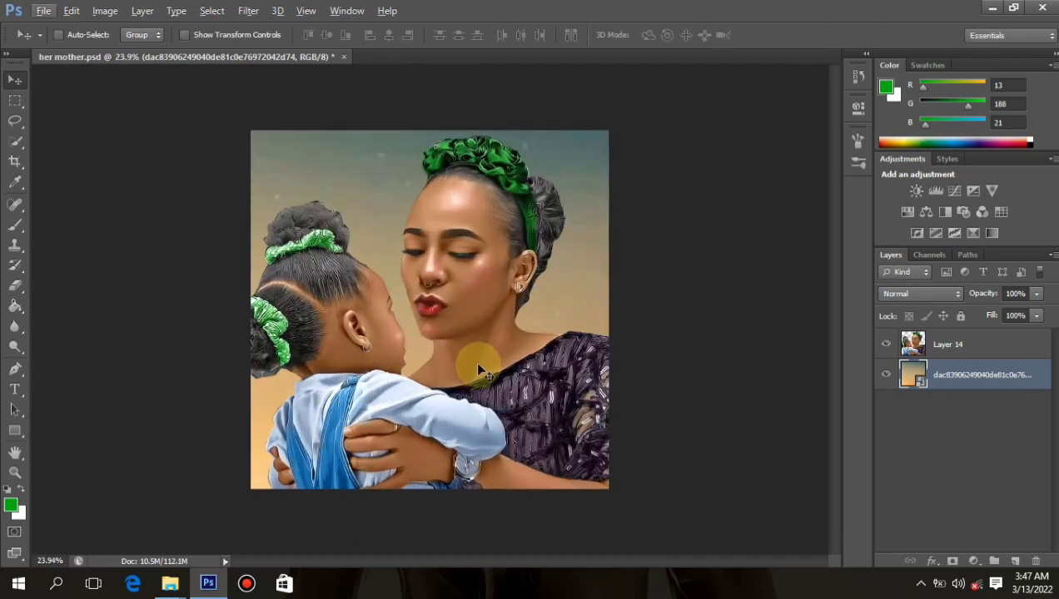
left_click_drag(478, 362, 491, 332)
key("ctrl+s")
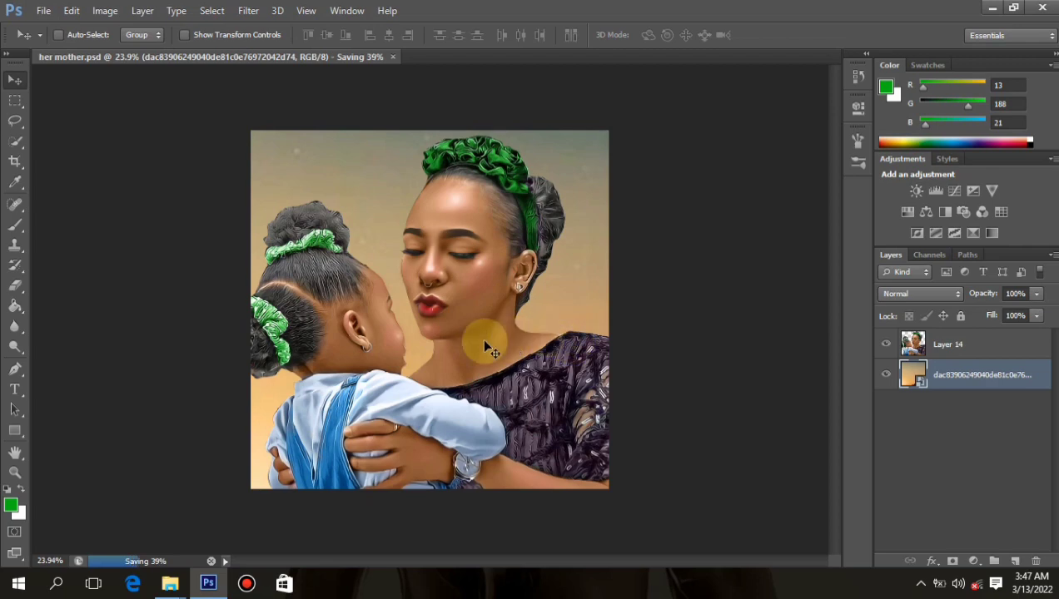
scroll(469, 357, "down", 1)
scroll(473, 356, "up", 2)
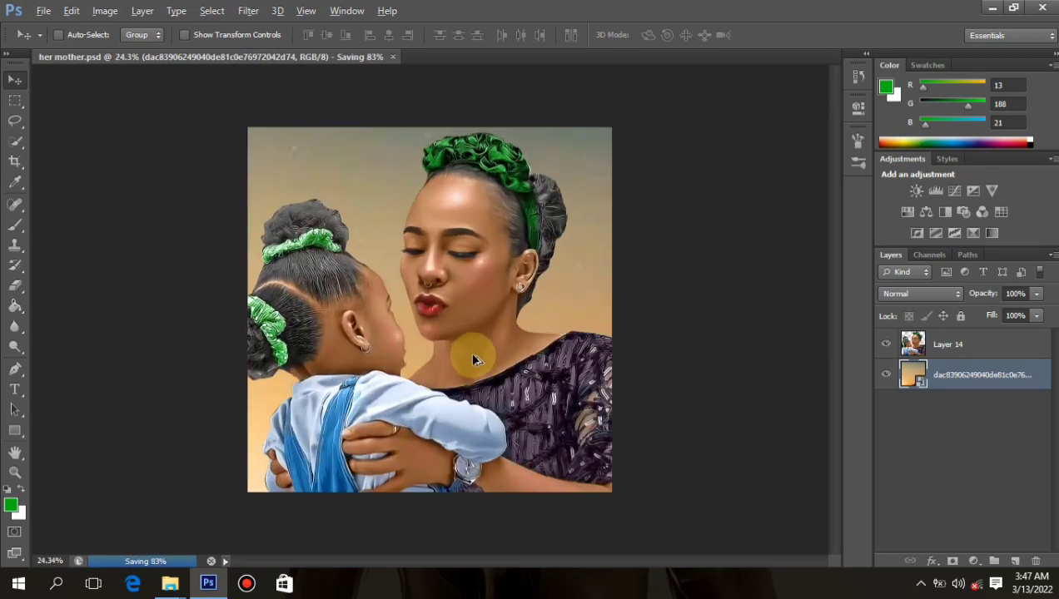
scroll(474, 360, "down", 1)
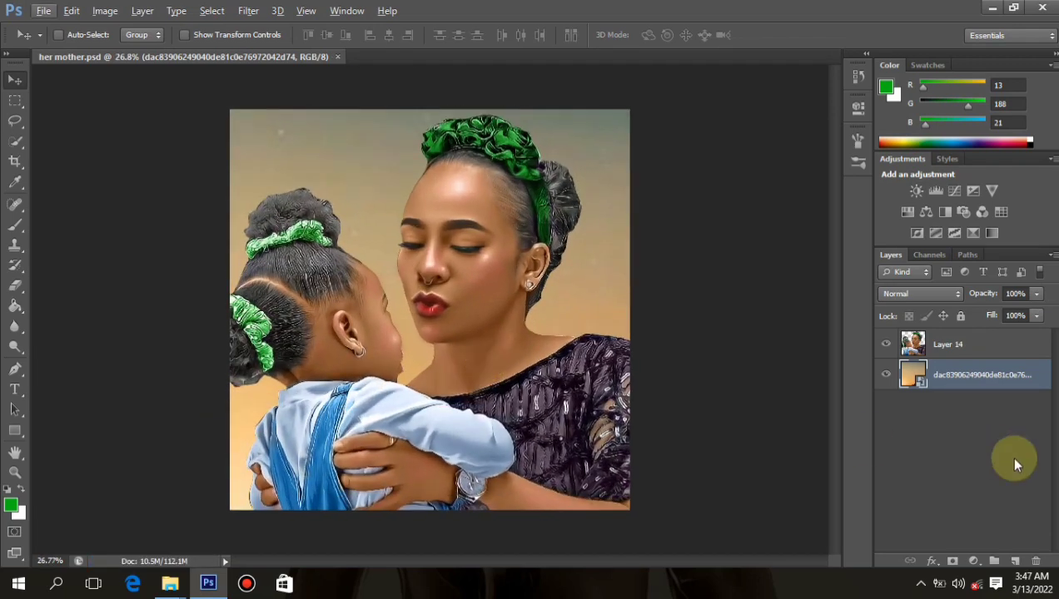
left_click(920, 584)
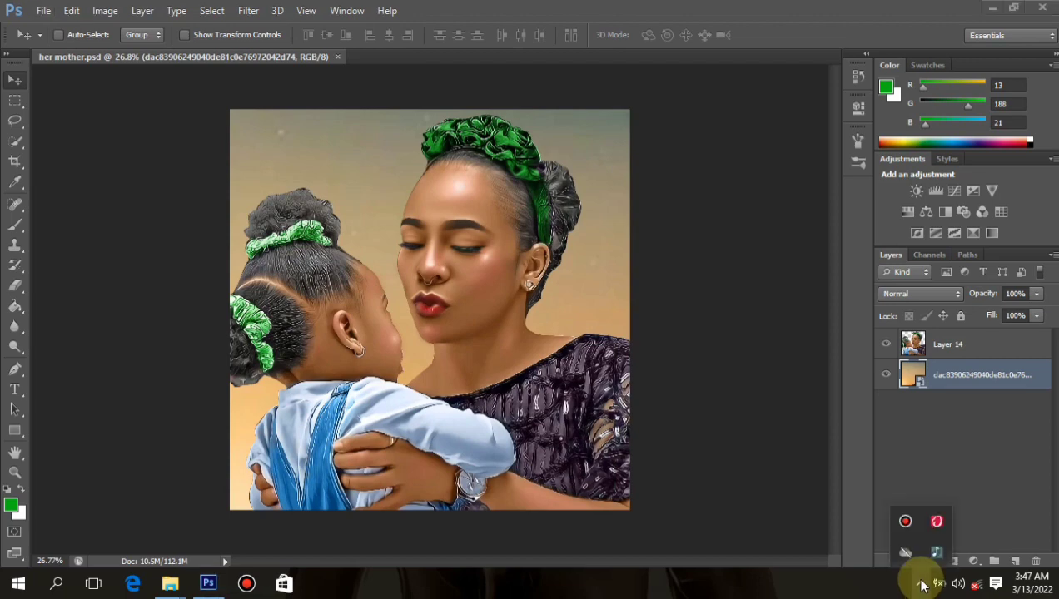
left_click(905, 523)
left_click(802, 502)
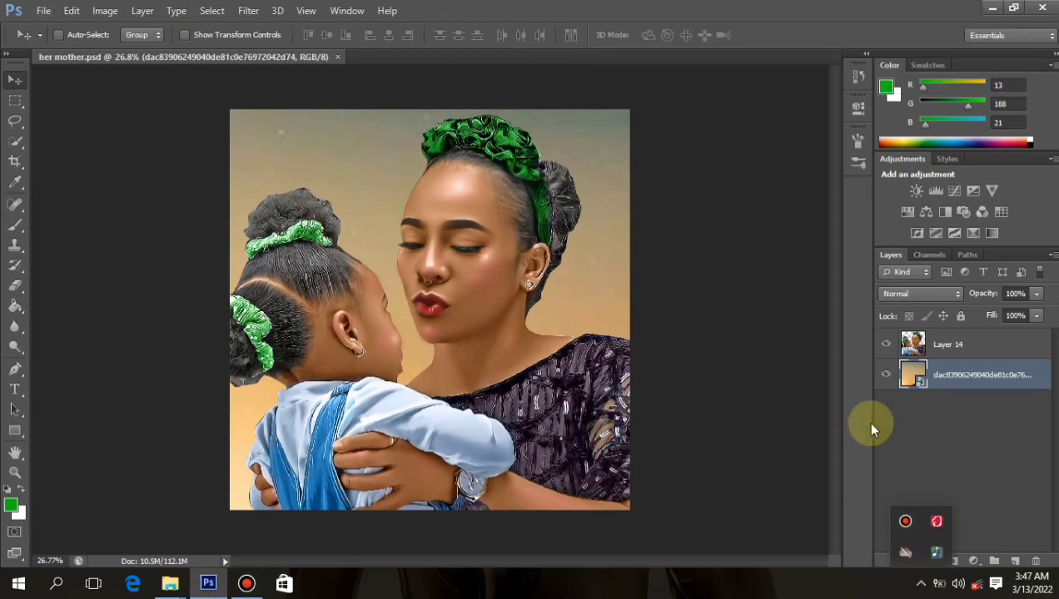
Copy the her mother PSD from the desktop into the graphics1 folder, replacing the existing file there
left_click(990, 9)
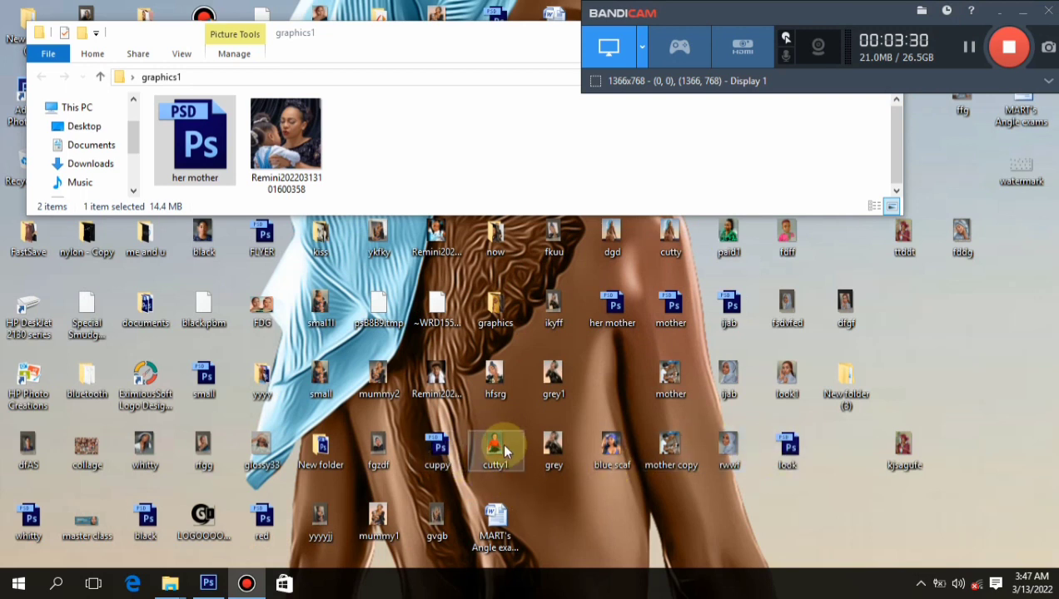
left_click(489, 38)
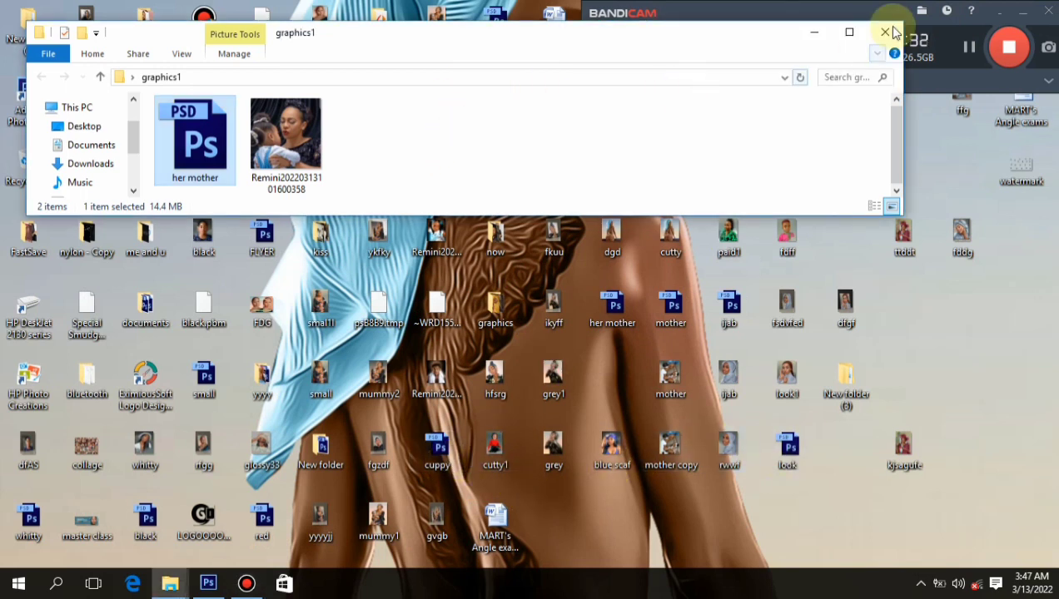
left_click(998, 15)
left_click(999, 18)
left_click_drag(643, 37, 669, 385)
left_click(620, 312)
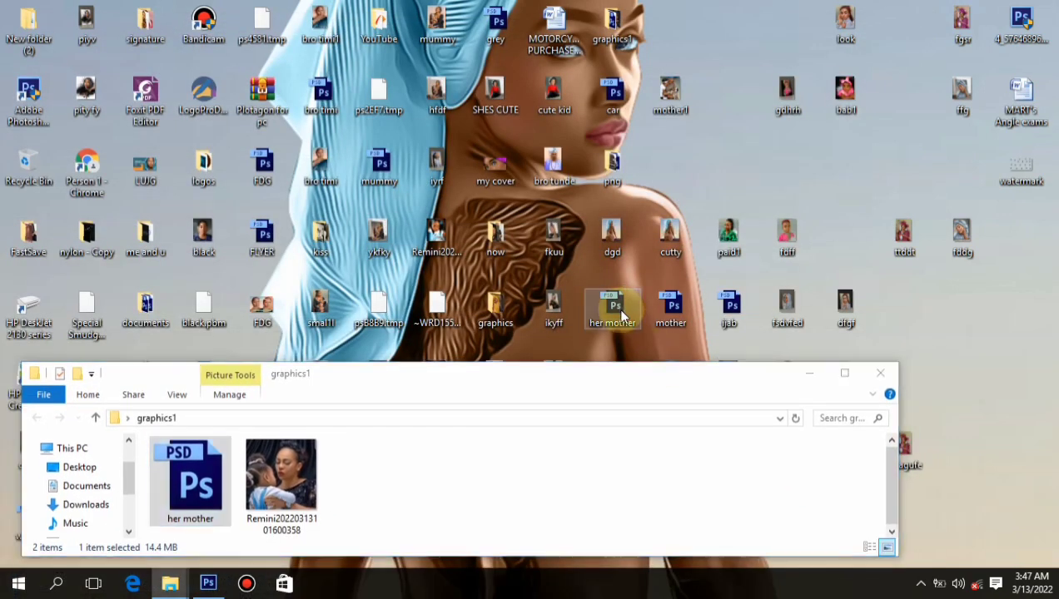
left_click_drag(621, 312, 572, 461)
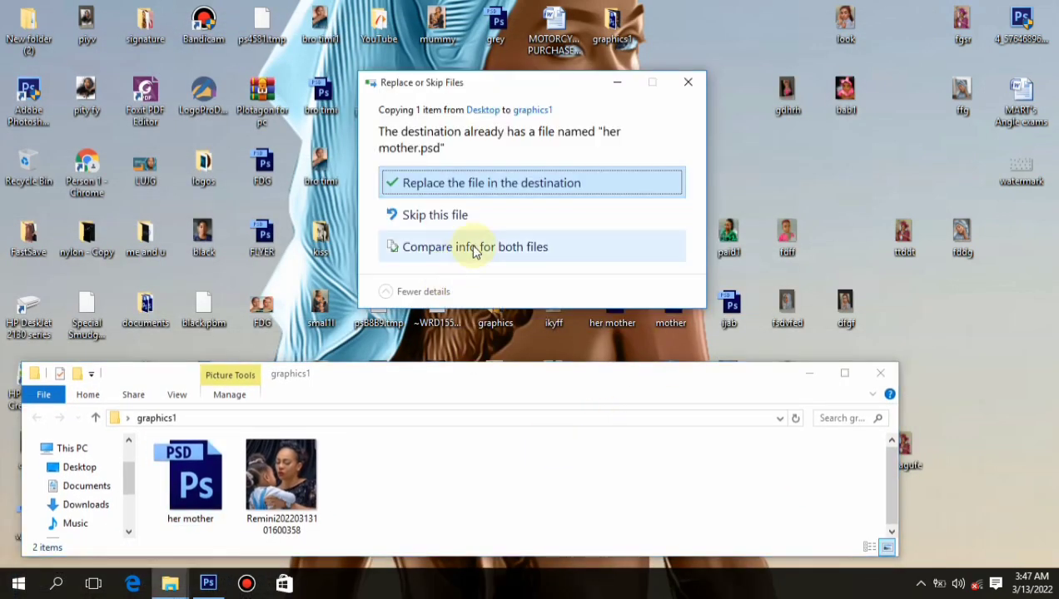
left_click(514, 181)
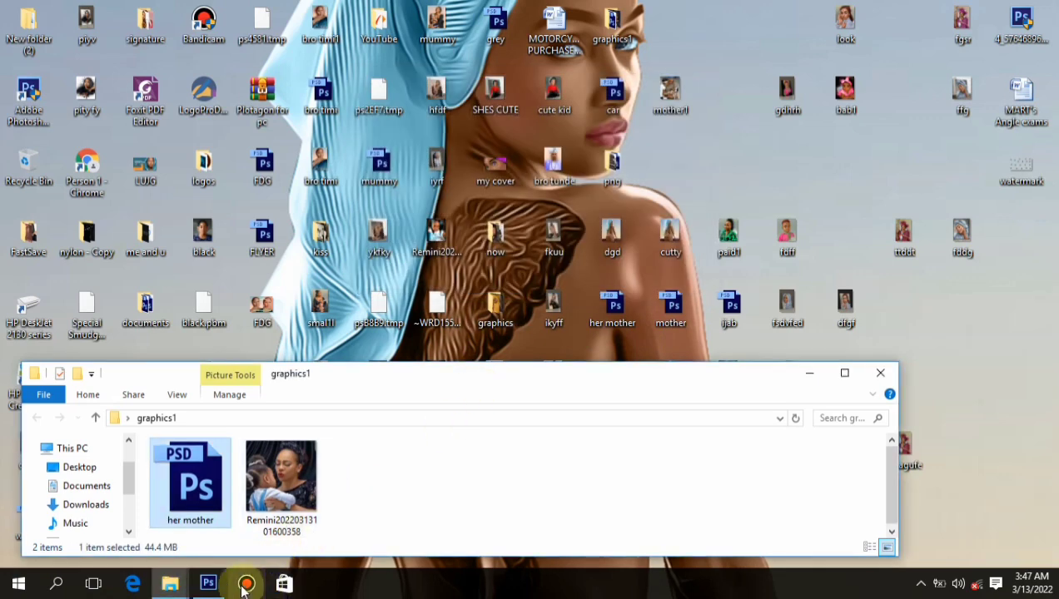
Switch back to Photoshop and stamp all visible layers into a new layer above Layer 14
left_click(217, 582)
scroll(553, 94, "down", 4)
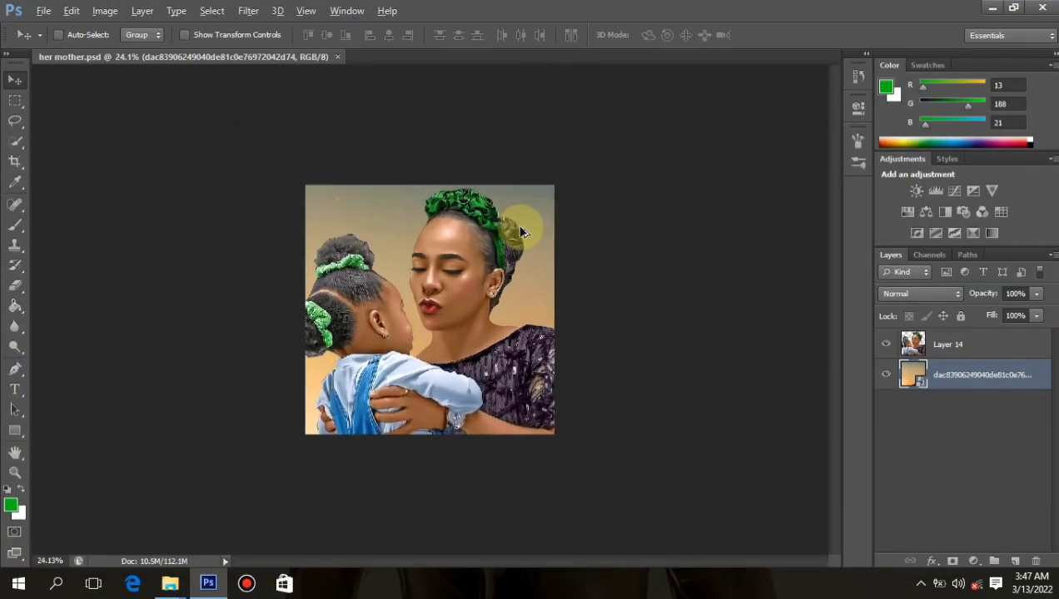
scroll(524, 236, "up", 5)
scroll(527, 263, "down", 2)
scroll(564, 276, "up", 1)
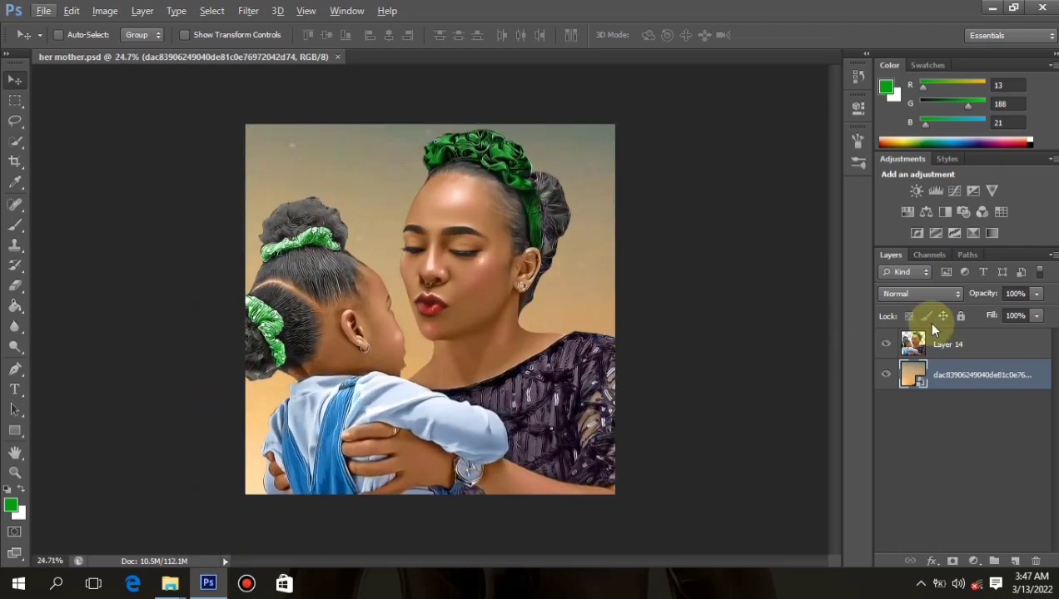
left_click(972, 353)
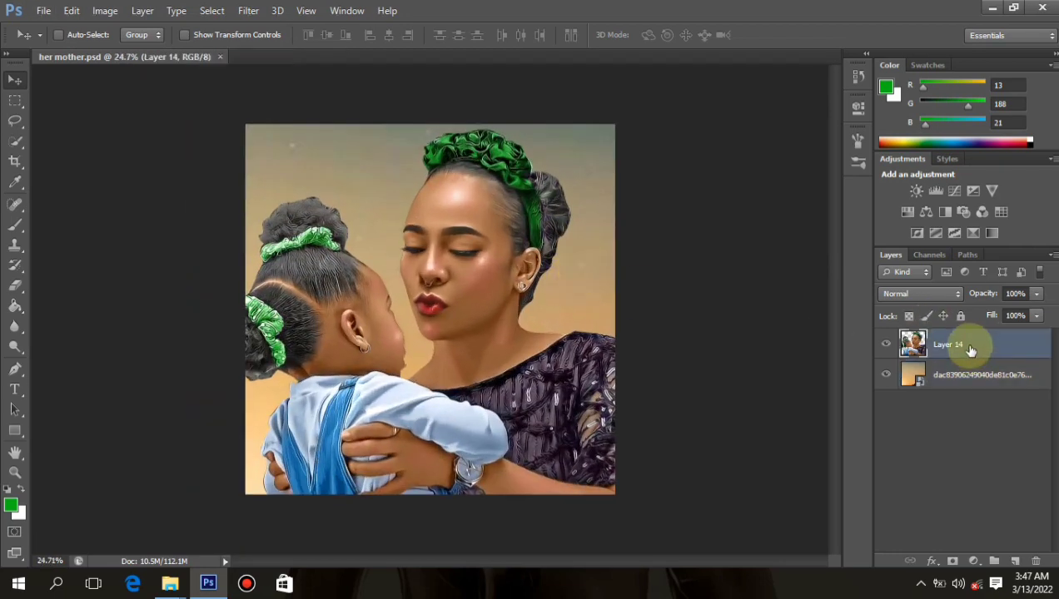
key("ctrl+j")
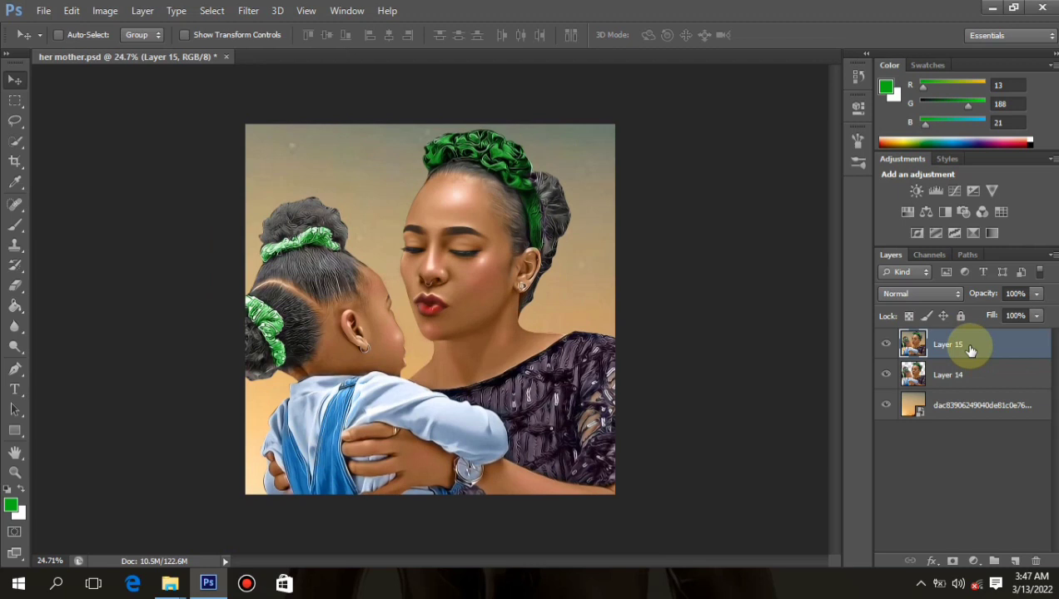
Hide Layer 15 and add a new empty layer directly above the placed sky background layer
left_click(978, 384)
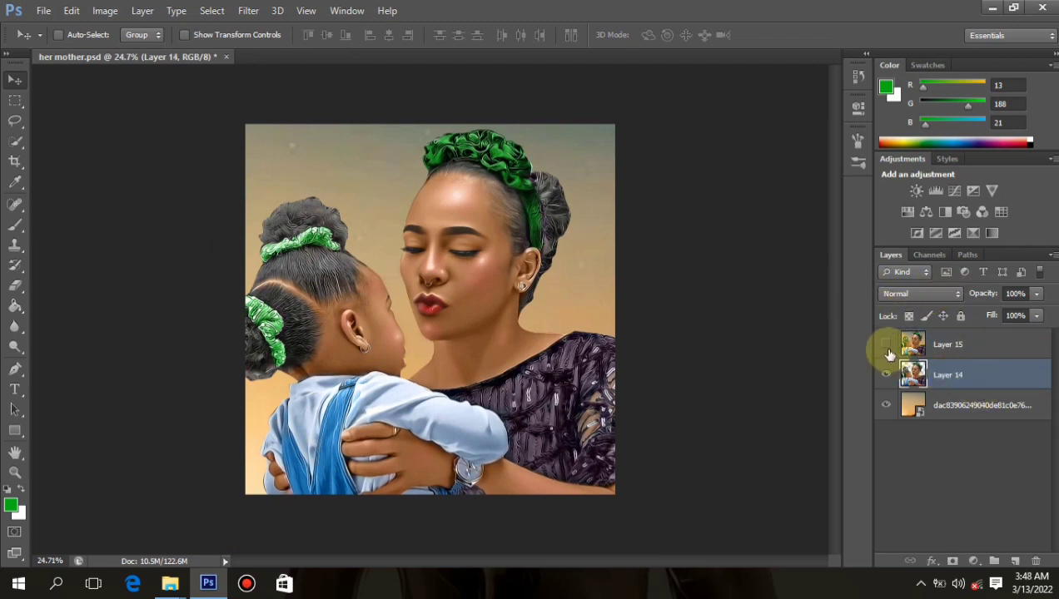
left_click(984, 416)
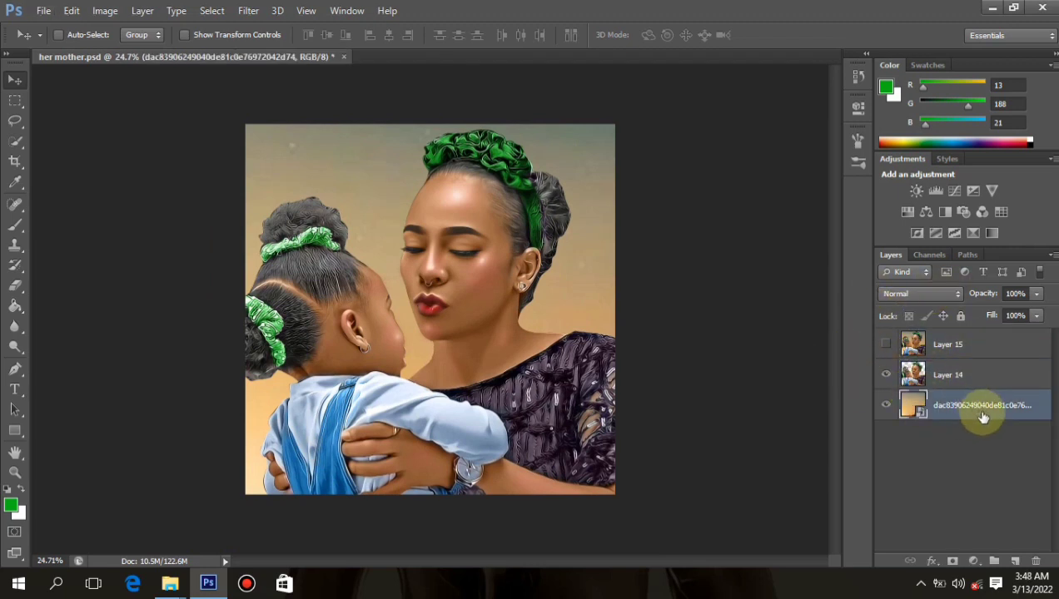
scroll(512, 367, "down", 5)
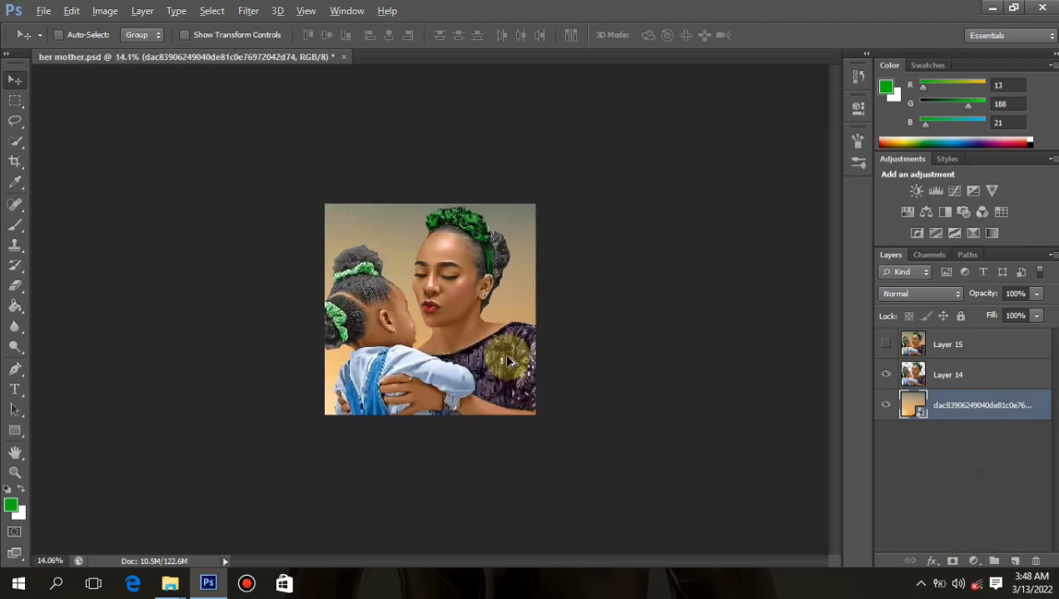
scroll(512, 367, "up", 7)
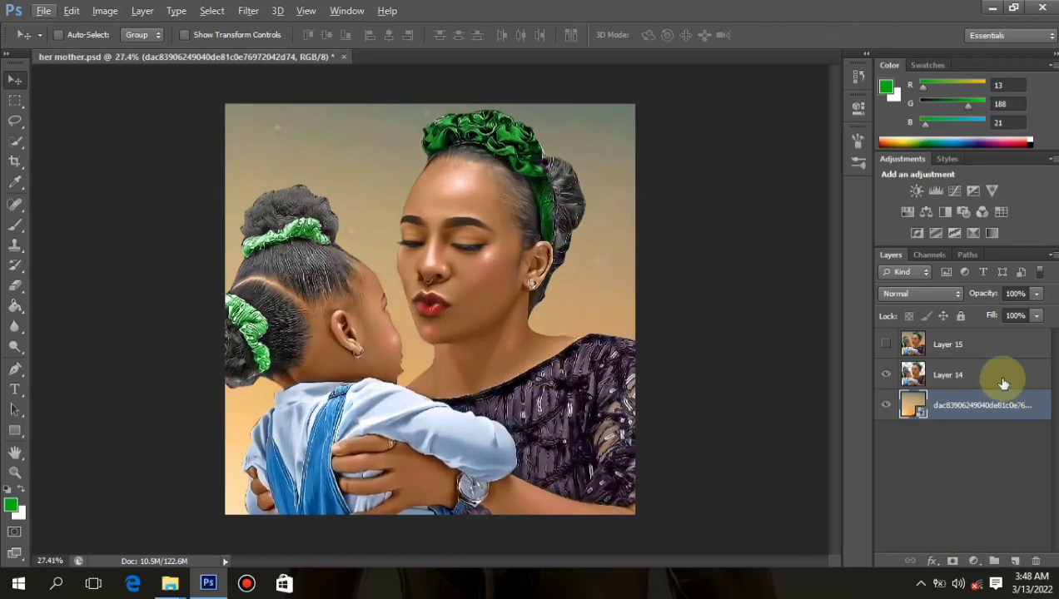
scroll(517, 379, "down", 2)
scroll(522, 380, "up", 1)
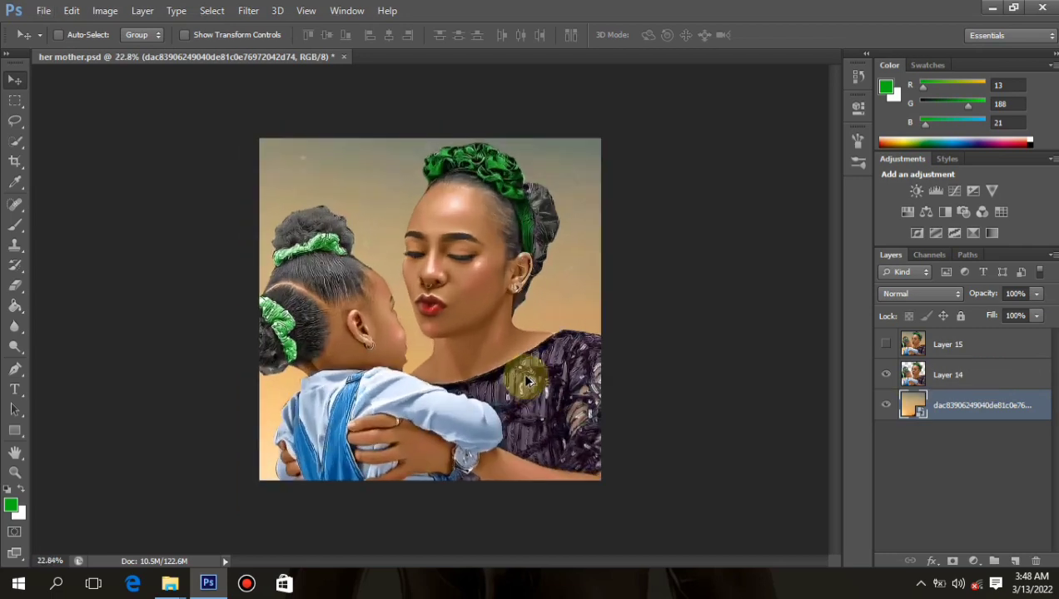
scroll(541, 375, "down", 1)
scroll(541, 370, "up", 2)
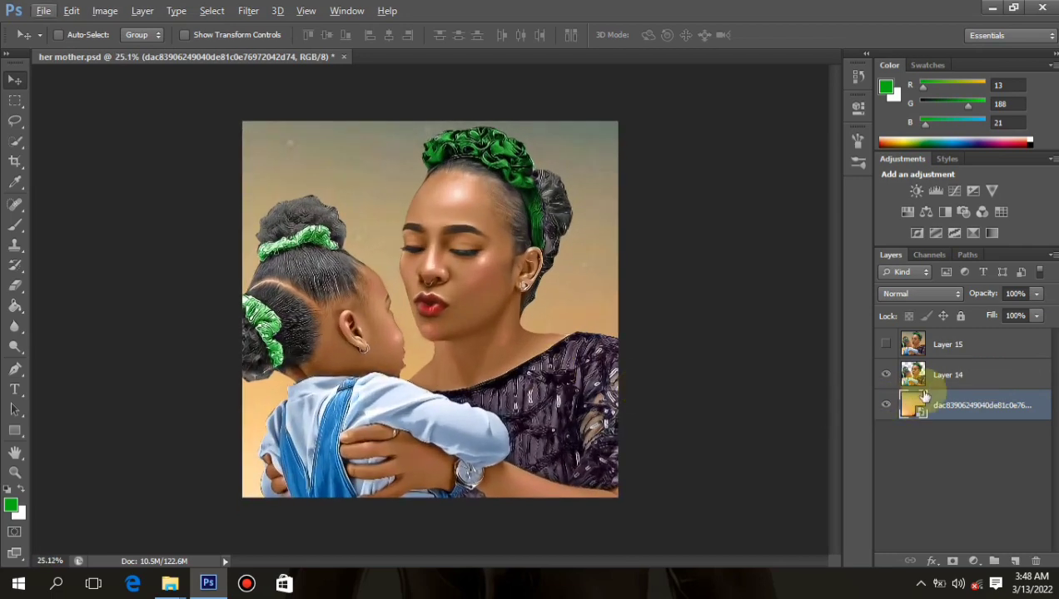
left_click(1016, 563)
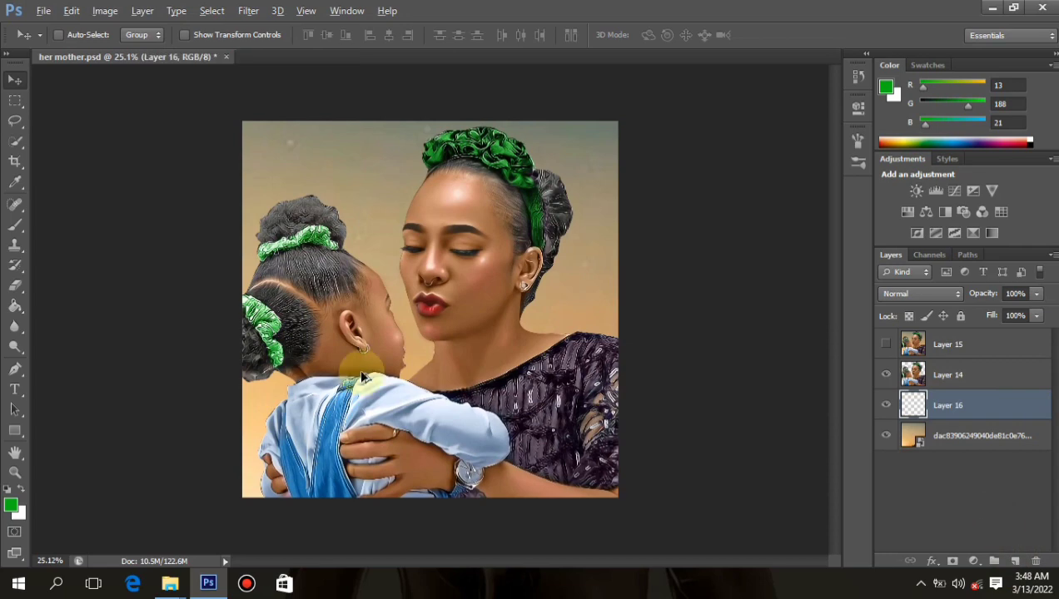
Choose the Brush tool with the 842 px splatter brush preset
scroll(397, 350, "up", 1)
scroll(398, 351, "down", 1)
scroll(398, 351, "up", 1)
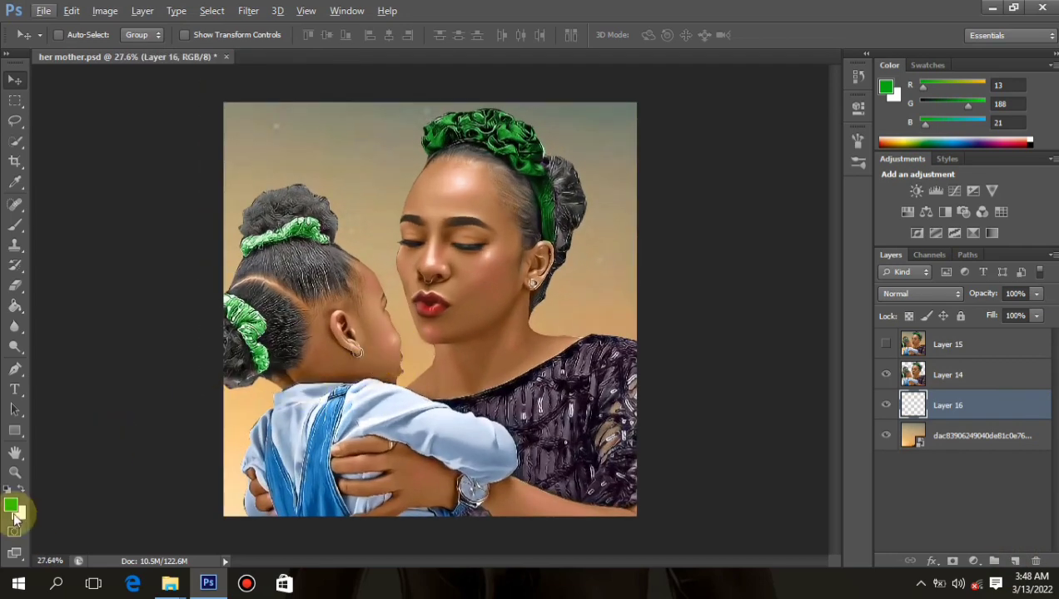
left_click(16, 205)
left_click(63, 34)
scroll(82, 199, "down", 5)
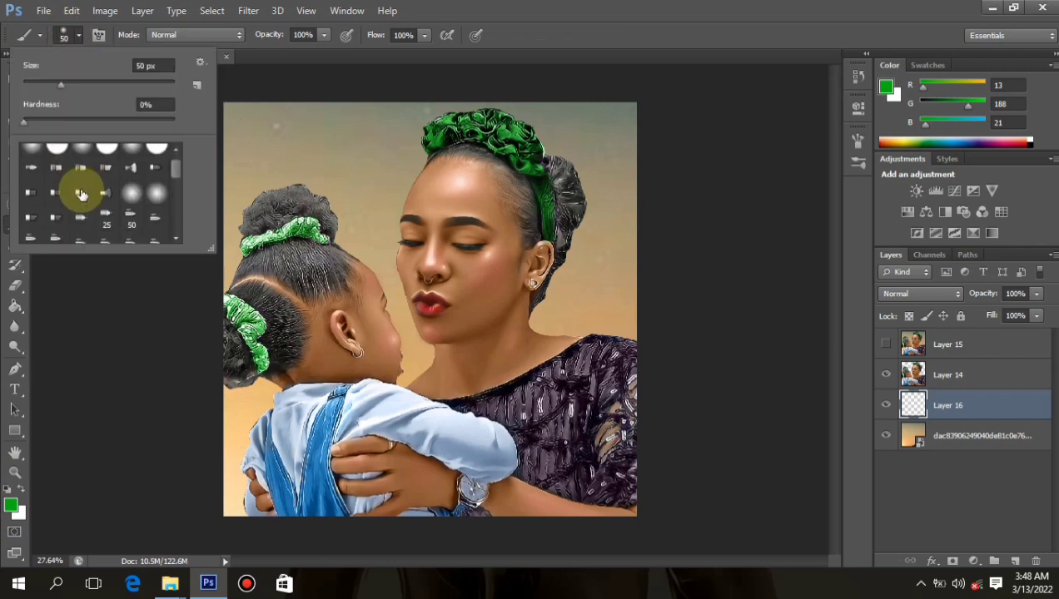
scroll(87, 215, "down", 3)
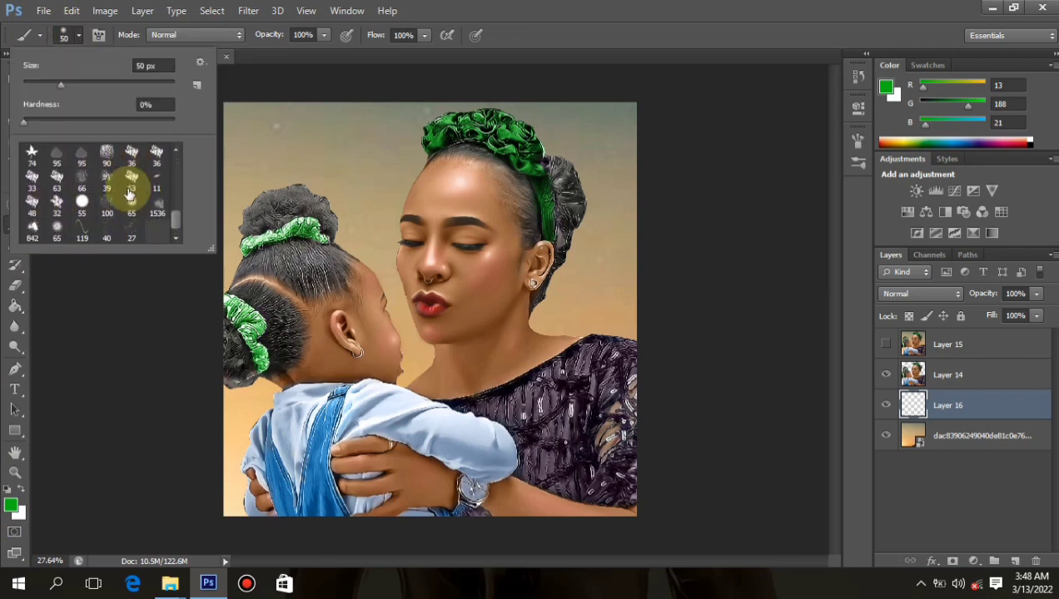
left_click(32, 231)
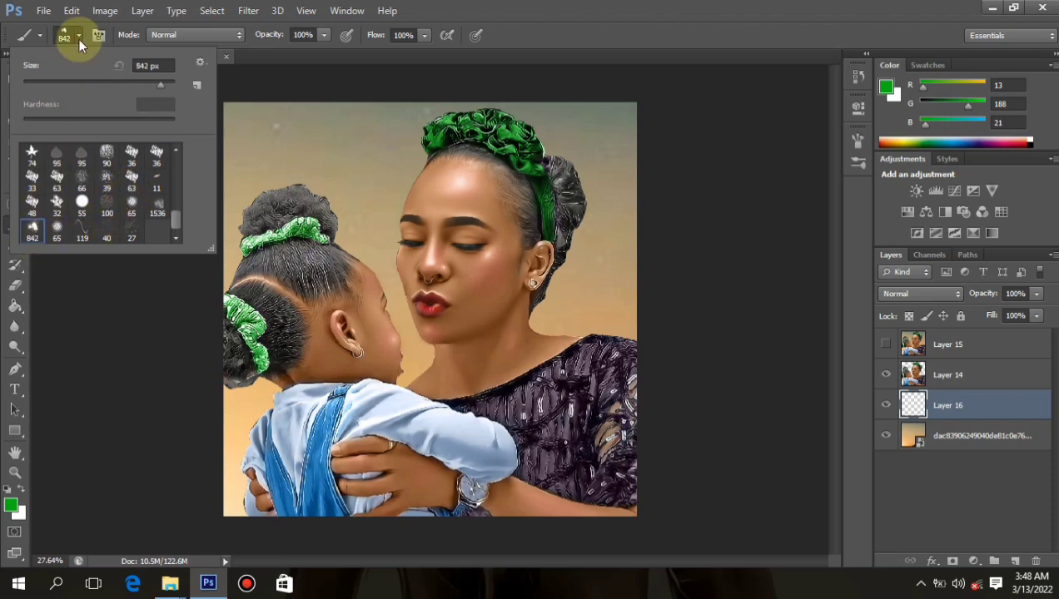
left_click(80, 40)
scroll(299, 352, "down", 4)
scroll(296, 350, "up", 3)
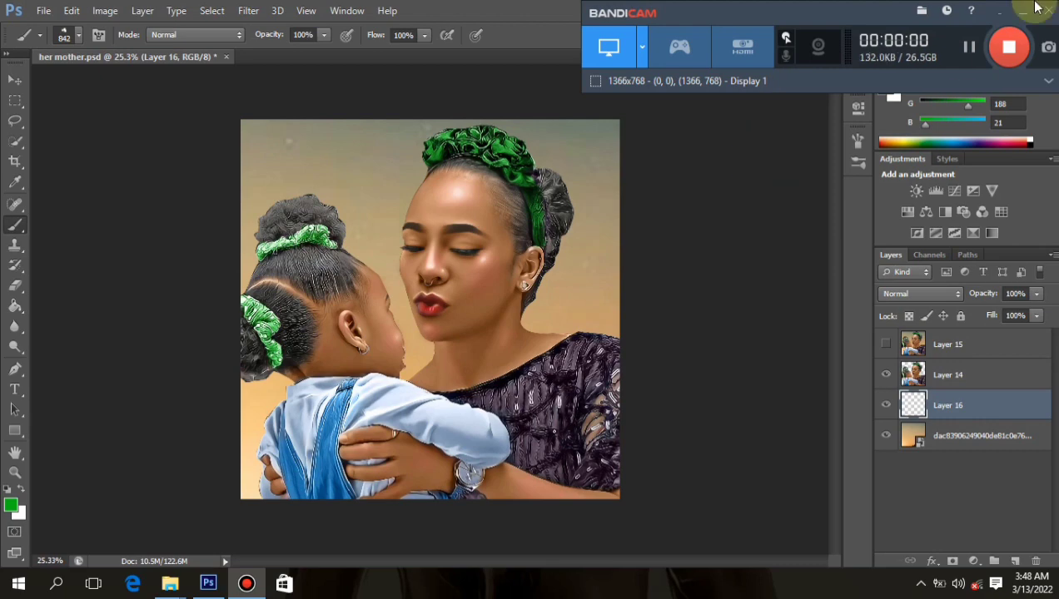
left_click(1000, 13)
scroll(561, 235, "down", 1)
scroll(570, 240, "up", 2)
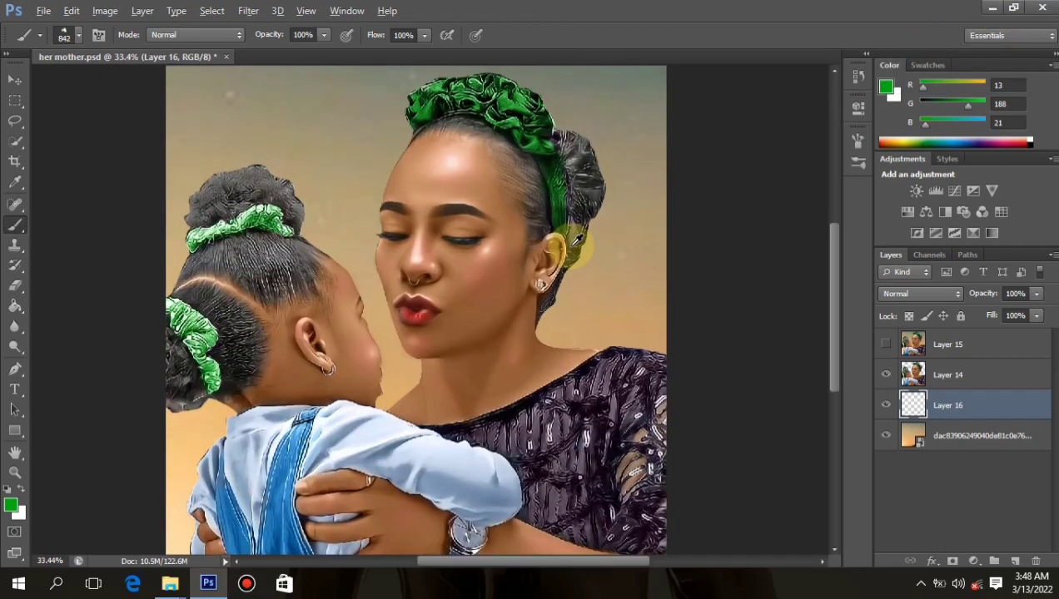
scroll(577, 242, "down", 1)
scroll(461, 315, "up", 1)
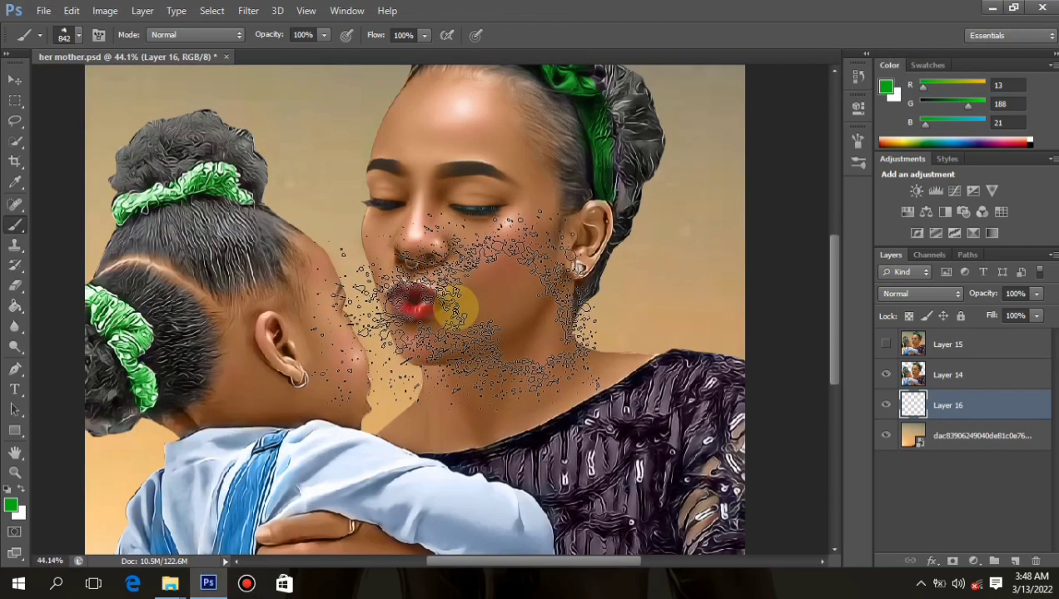
scroll(463, 304, "down", 2)
scroll(464, 305, "up", 1)
scroll(459, 300, "down", 1)
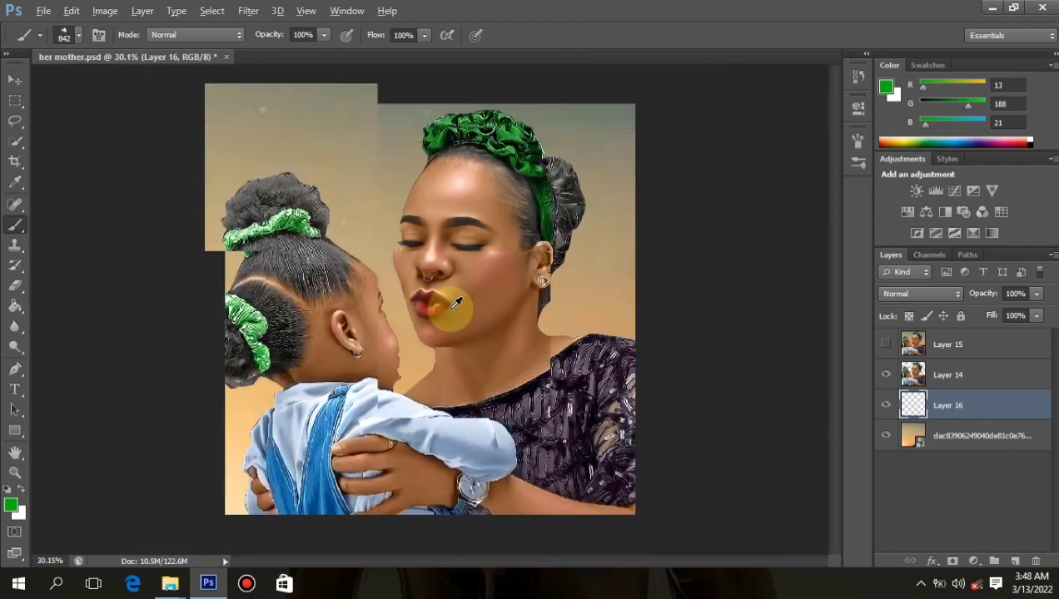
scroll(457, 298, "up", 1)
scroll(459, 266, "down", 2)
scroll(454, 303, "up", 1)
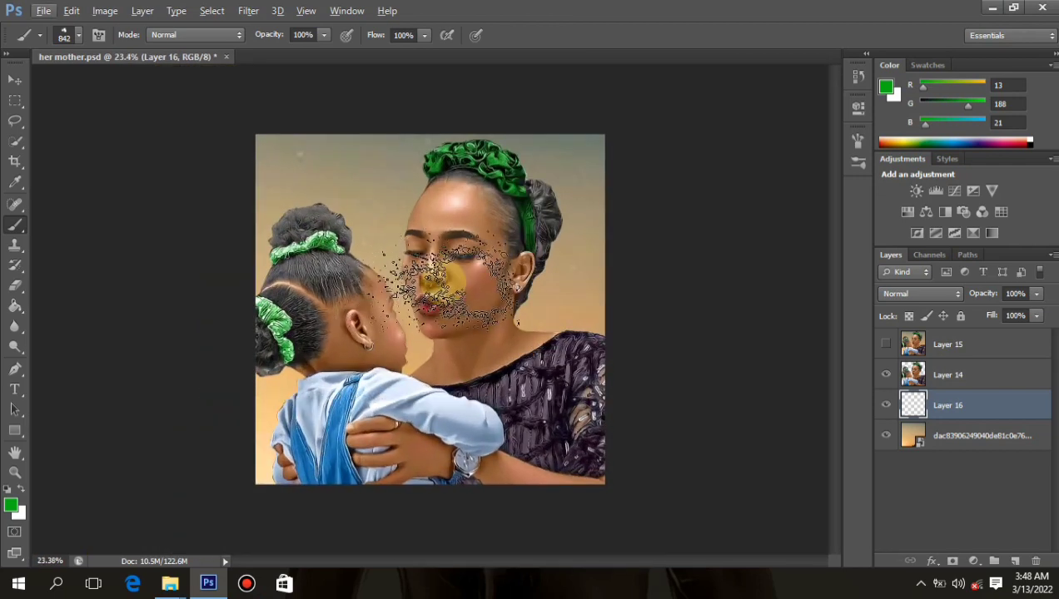
Adjust the splatter brush size to 1400 px for painting behind the portrait
key("[")
key("[")
key("[")
key("[")
key("[")
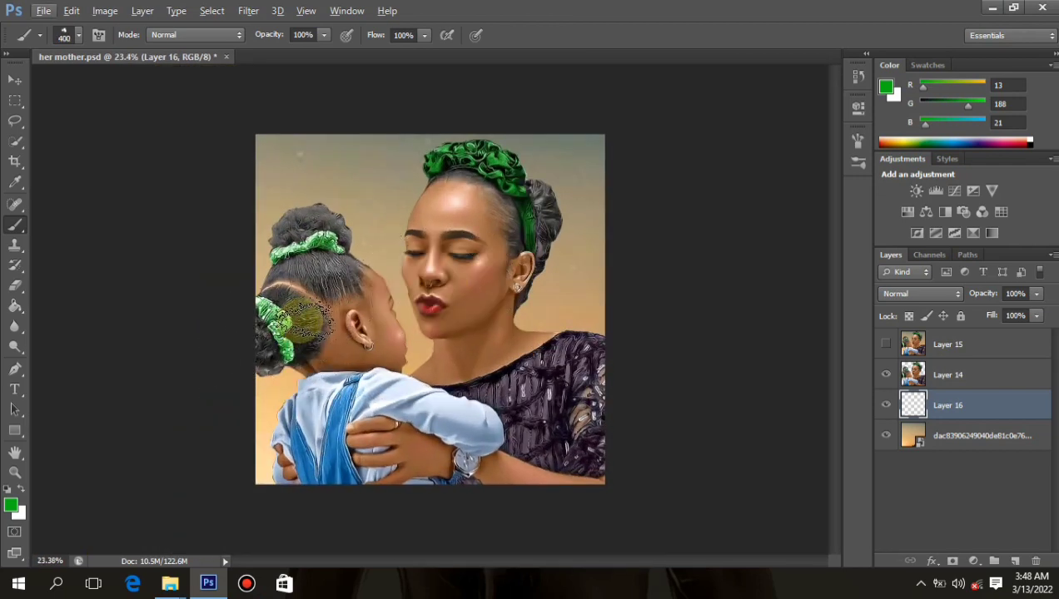
key("bracketright")
key("bracketright")
key("bracketright")
key("bracketright")
key("bracketright")
key("bracketright")
key("bracketright")
key("bracketright")
key("bracketright")
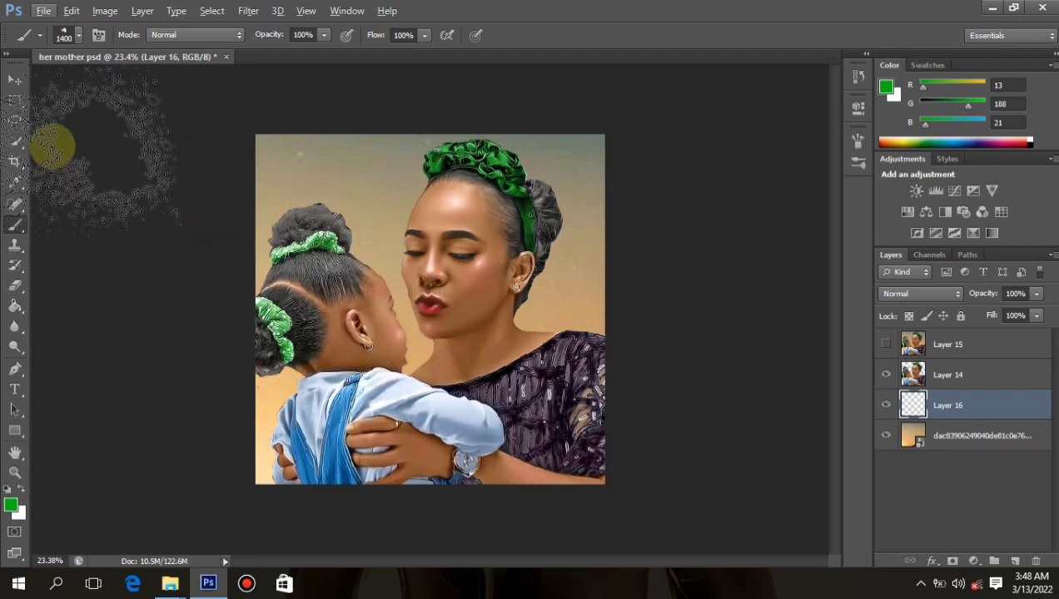
Set the brush tip angle to -56° and try a splatter behind the child's back in blue sampled from the overalls
left_click(98, 34)
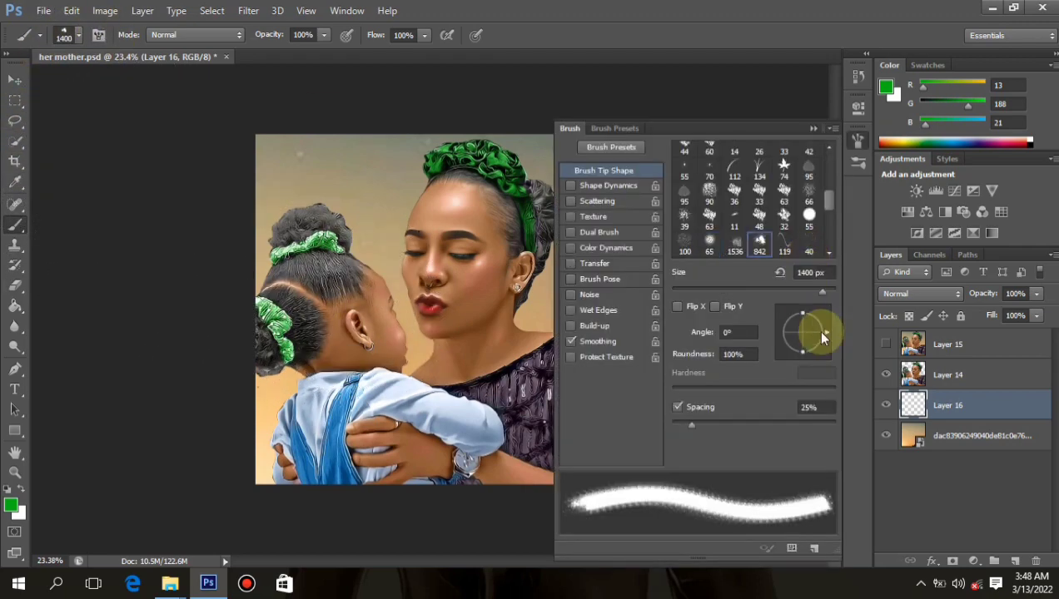
mouse_move(816, 330)
left_mouse_down()
mouse_move(827, 347)
mouse_move(818, 359)
left_mouse_up()
scroll(424, 184, "up", 3)
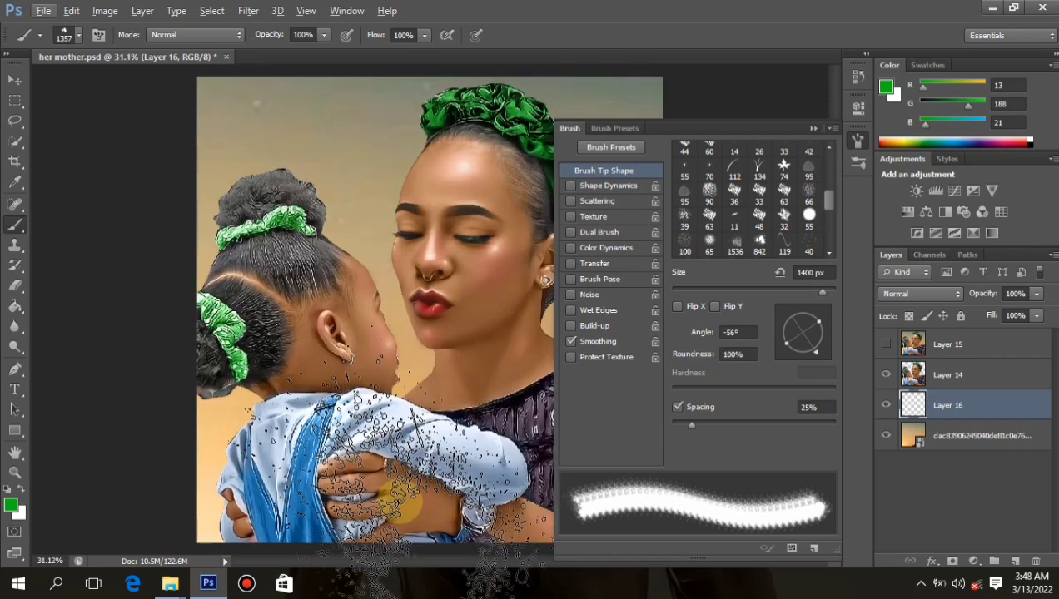
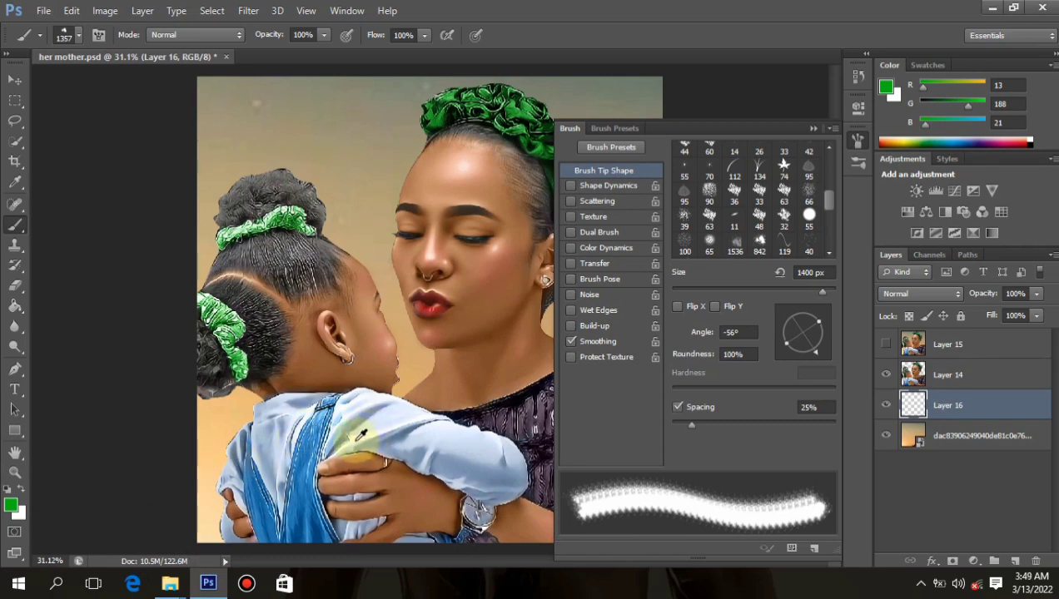
left_click(303, 498, "alt")
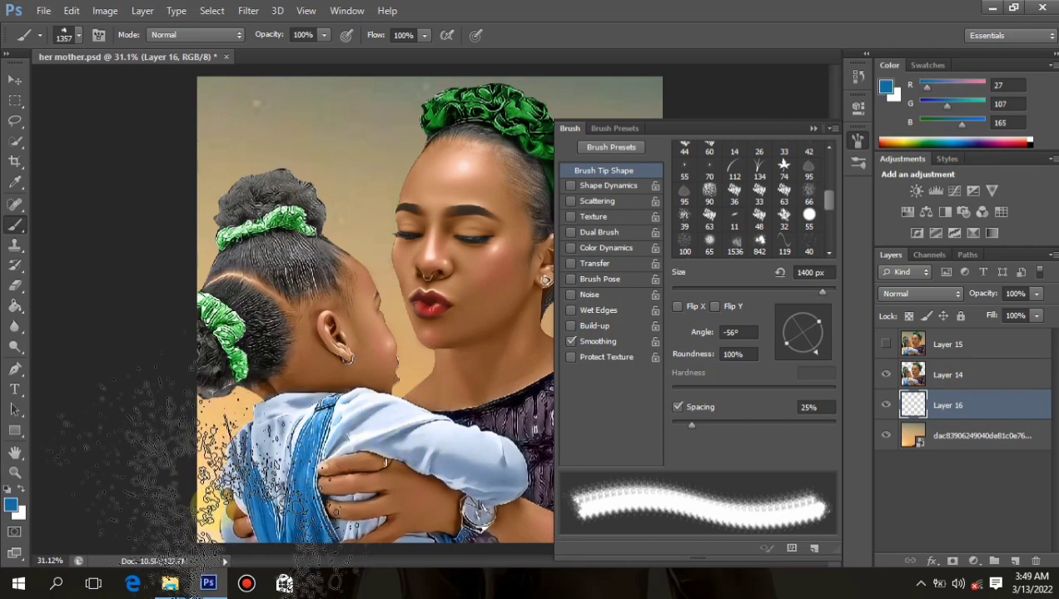
key("ctrl+z")
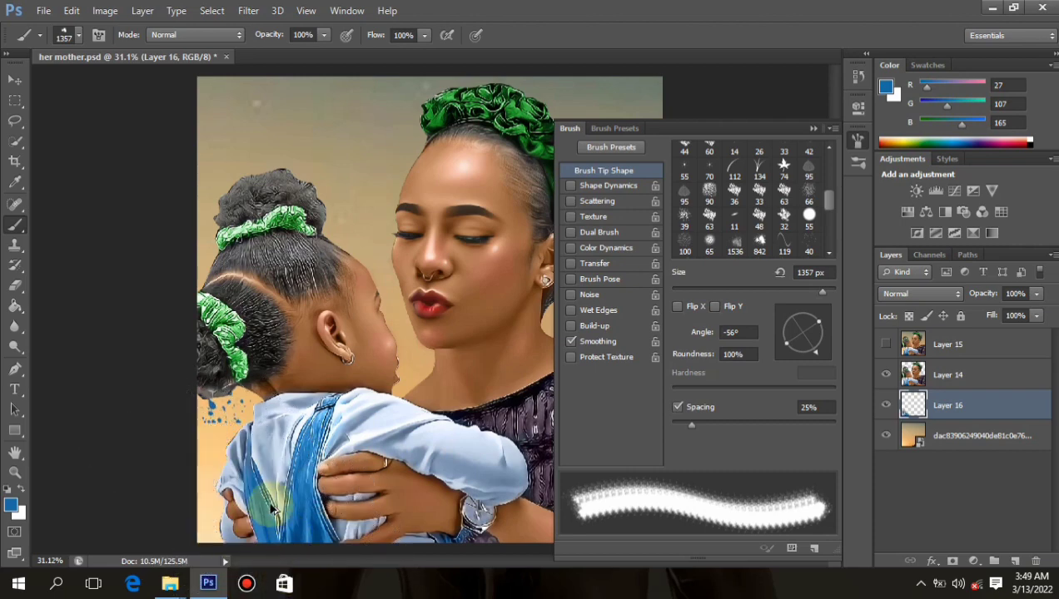
Flip the splatter brush tip horizontally with Flip X and set its angle to 128°
left_click(735, 353)
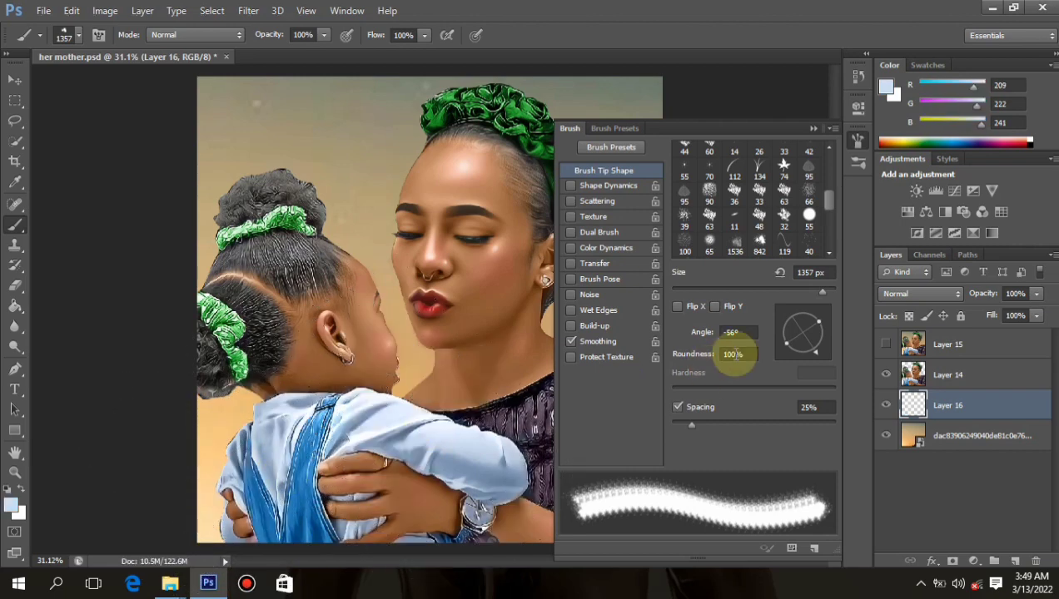
left_click(678, 306)
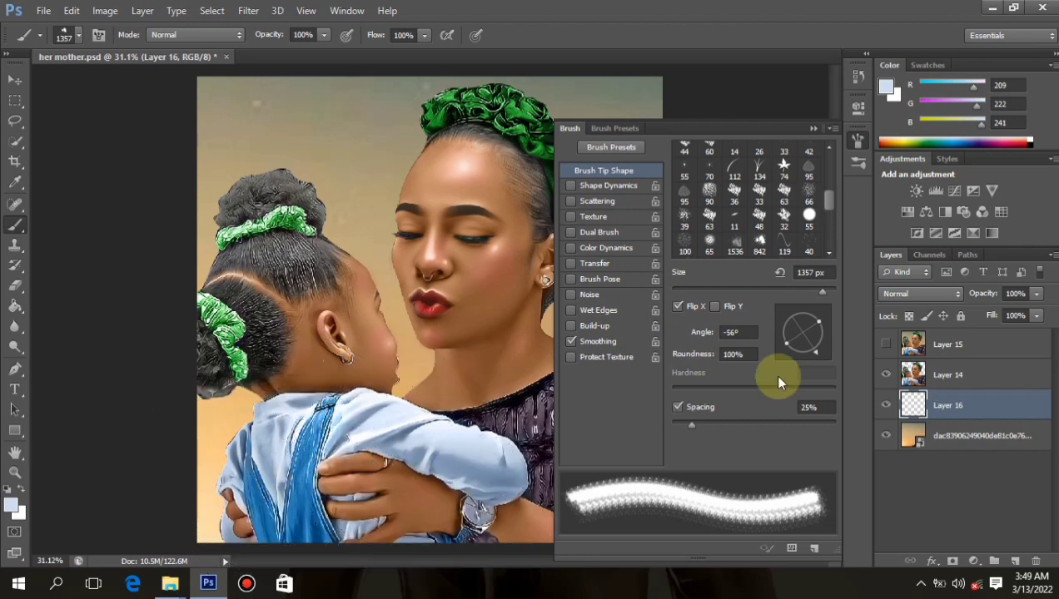
left_click_drag(826, 350, 796, 324)
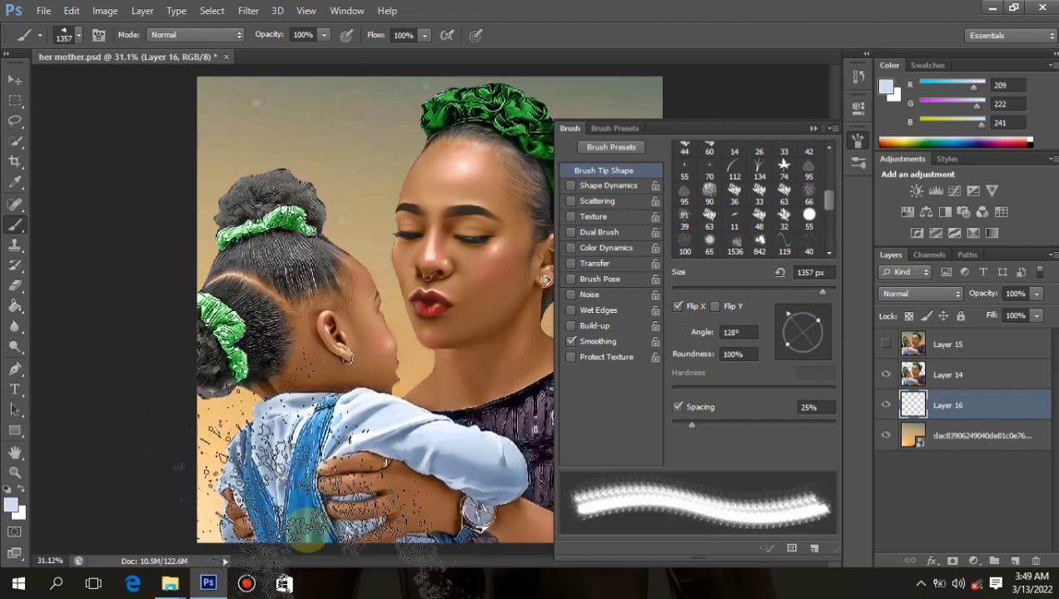
Stamp pale blue splatters (RGB 209, 222, 241) on Layer 16 behind the child's back
left_click(240, 504)
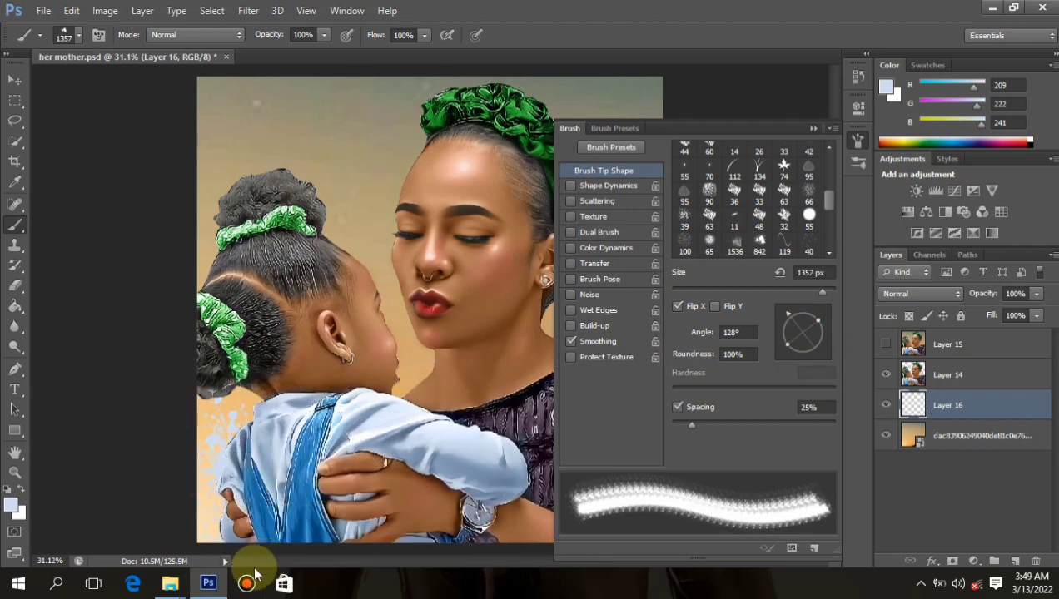
left_click_drag(243, 539, 254, 519)
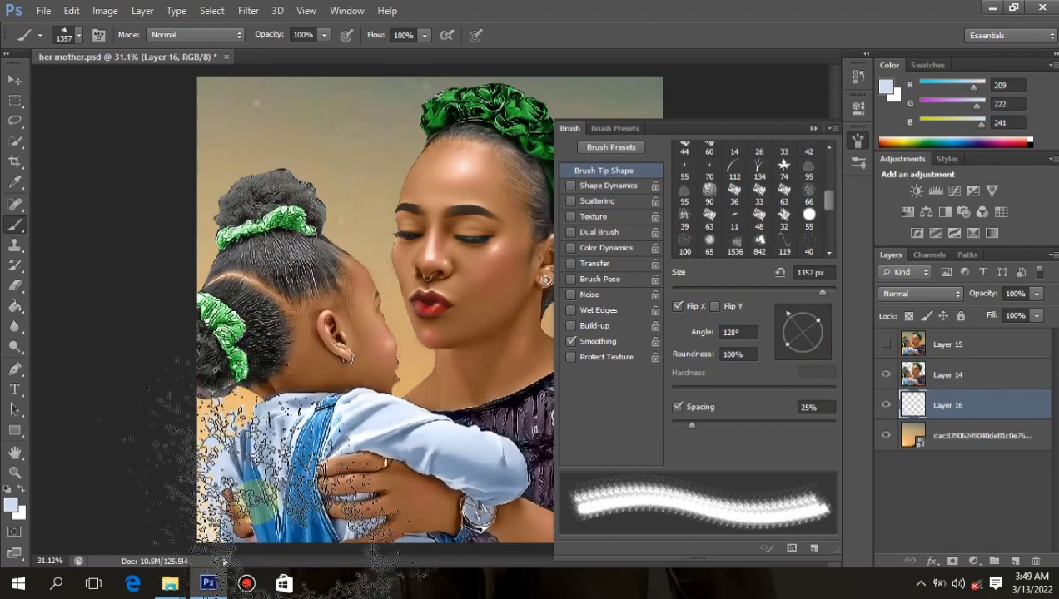
scroll(325, 366, "down", 2)
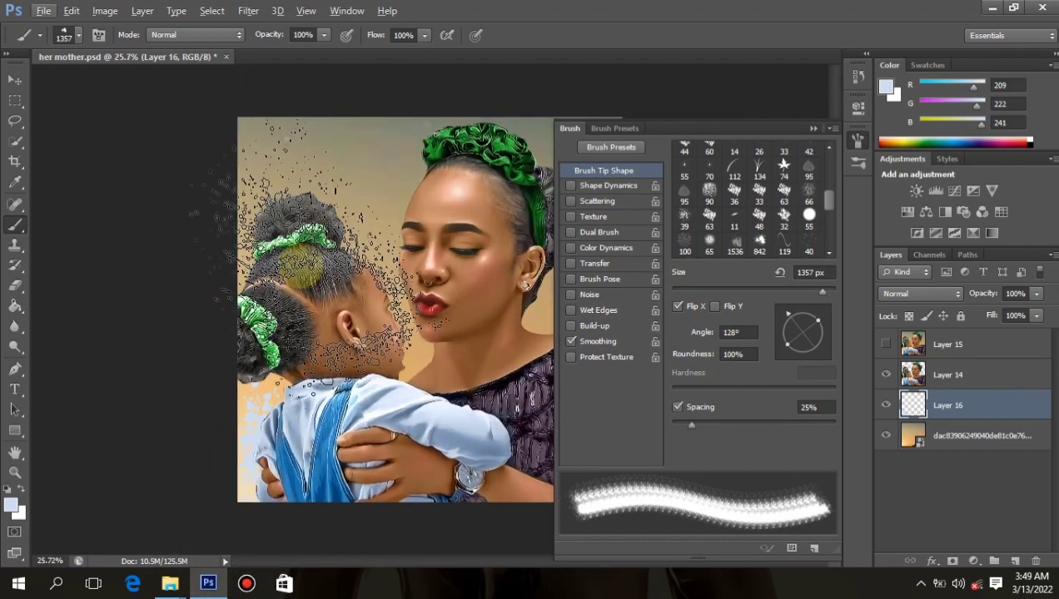
Try a splatter stamp behind the child's back in the light green sampled from the hair scrunchie
left_click(268, 351, "alt")
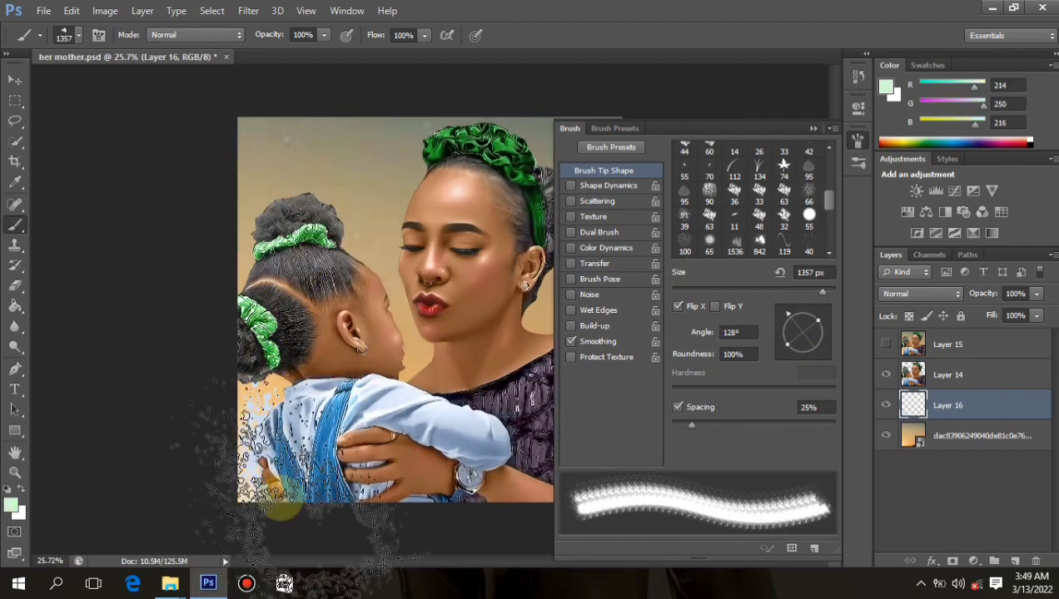
left_click(284, 514)
key("ctrl+z")
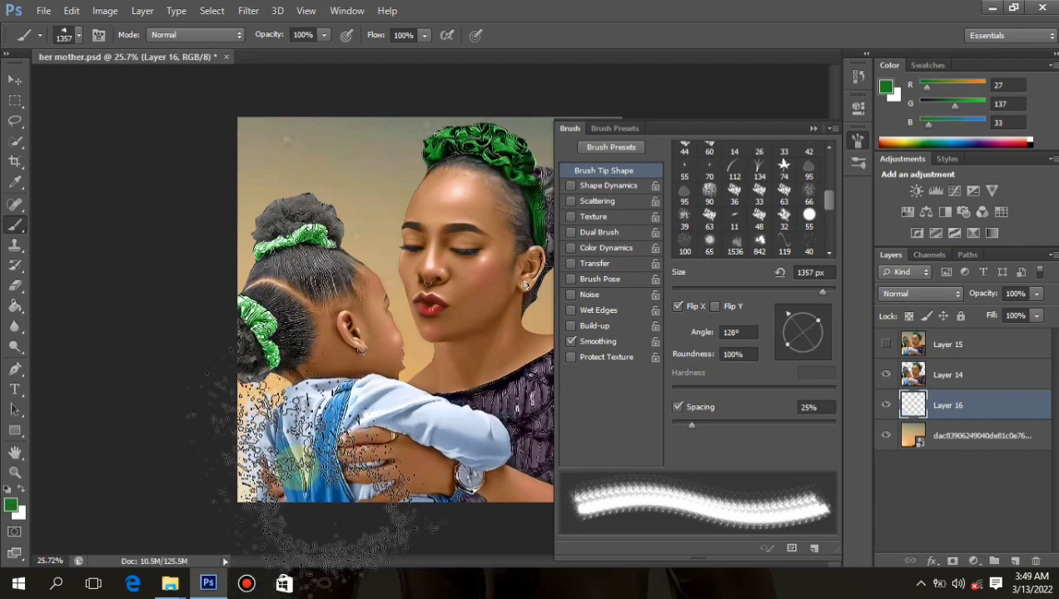
Stamp dark green splatters (RGB 27, 137, 33) on Layer 16 over the background behind the child's back
key("ctrl+z")
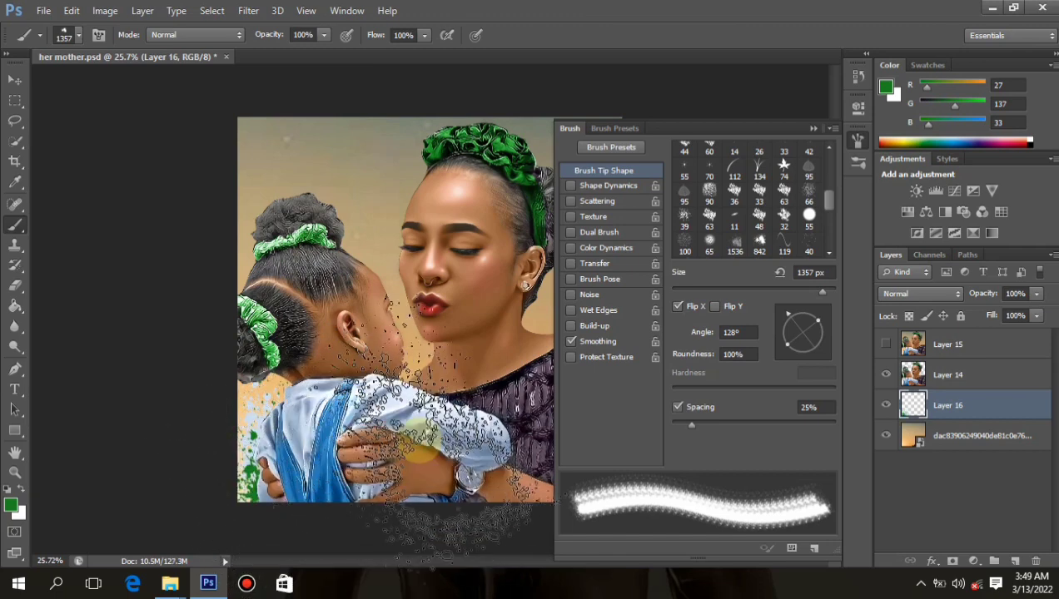
scroll(372, 331, "down", 1, "alt")
scroll(373, 331, "up", 3, "alt")
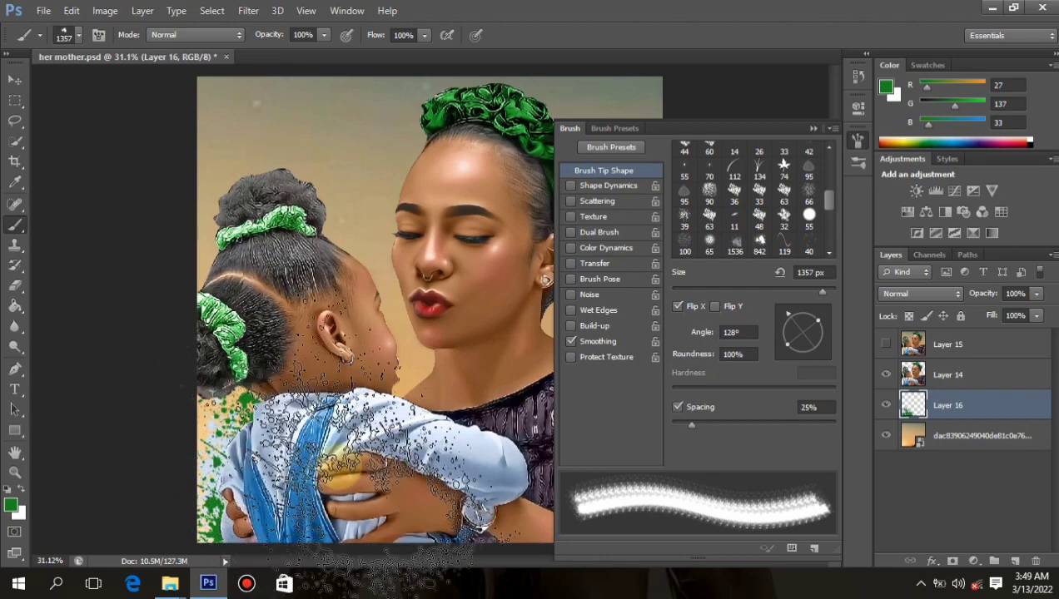
scroll(500, 442, "down", 5, "alt")
scroll(440, 427, "up", 4, "alt")
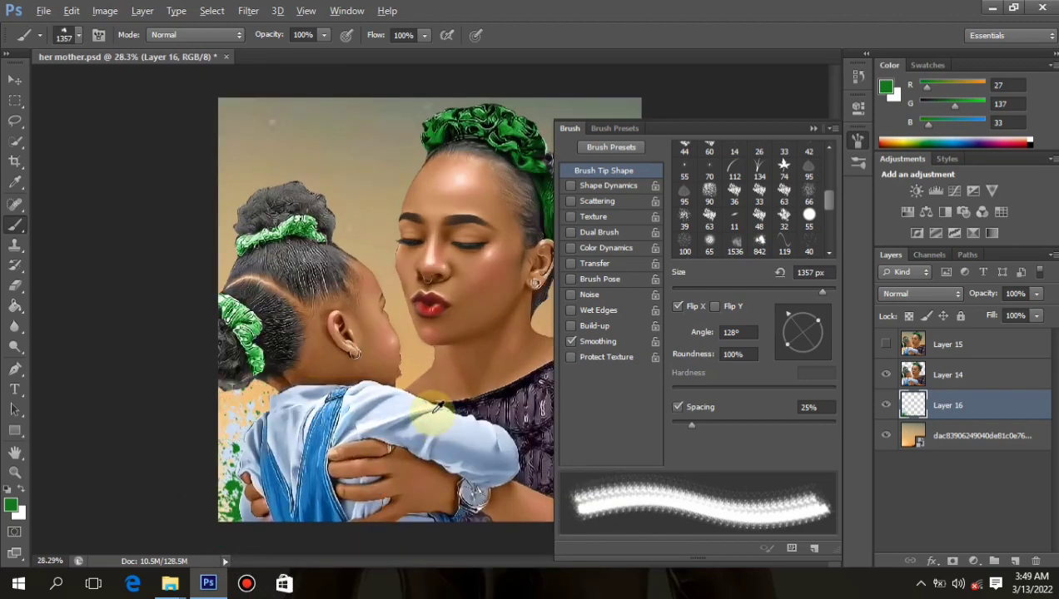
scroll(437, 408, "down", 3, "alt")
scroll(445, 355, "up", 5, "alt")
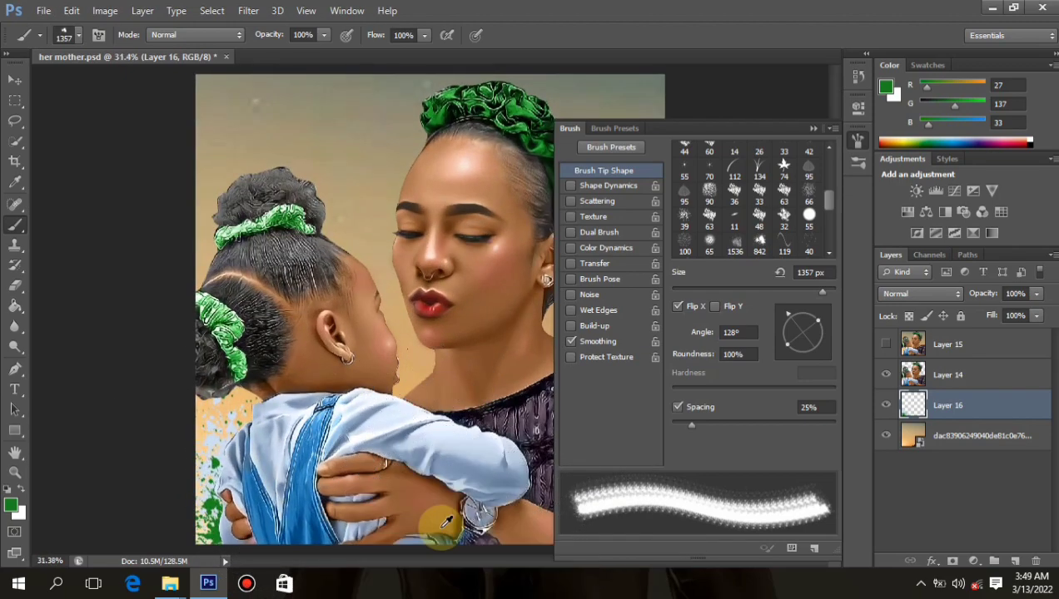
Sample the near-black colour (RGB 30, 29, 28) from the child's hair and reduce the splatter brush to 1100 px
scroll(446, 522, "up", 2, "alt")
left_click_drag(454, 562, 541, 563)
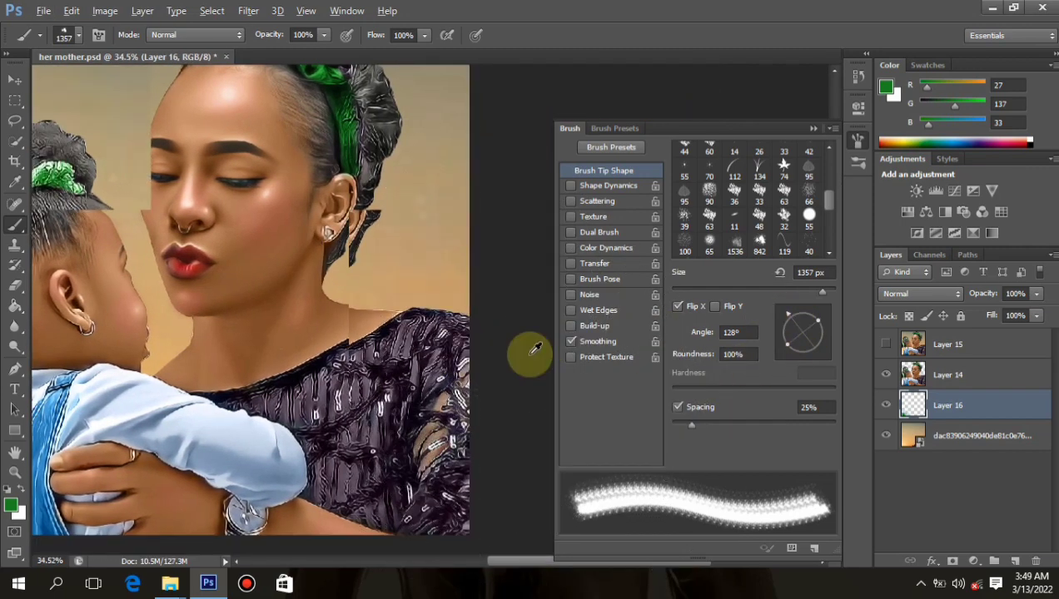
scroll(250, 334, "down", 3, "alt")
scroll(241, 308, "up", 3, "alt")
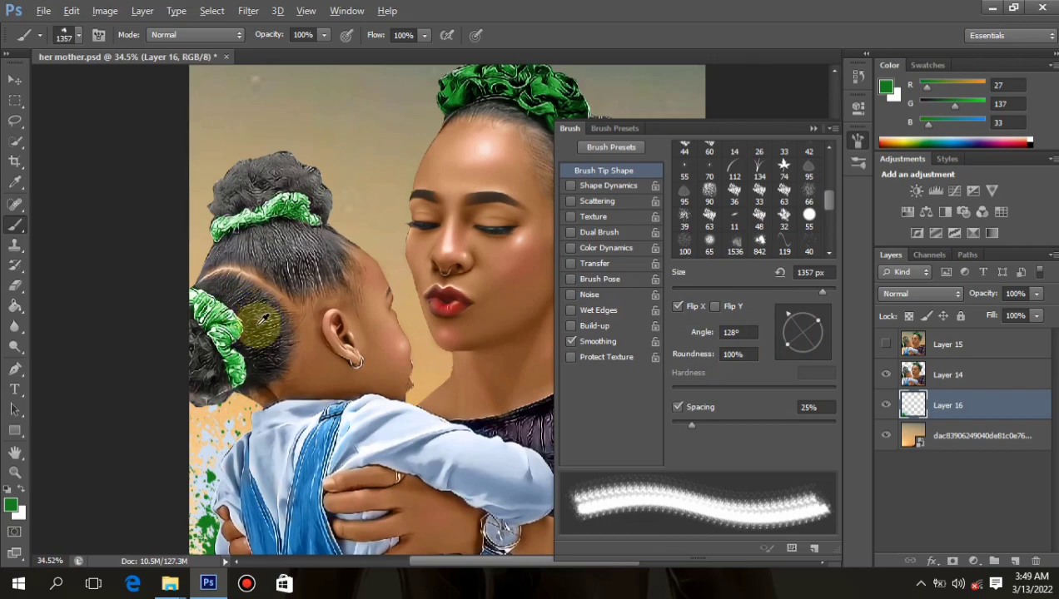
left_click(260, 324, "alt")
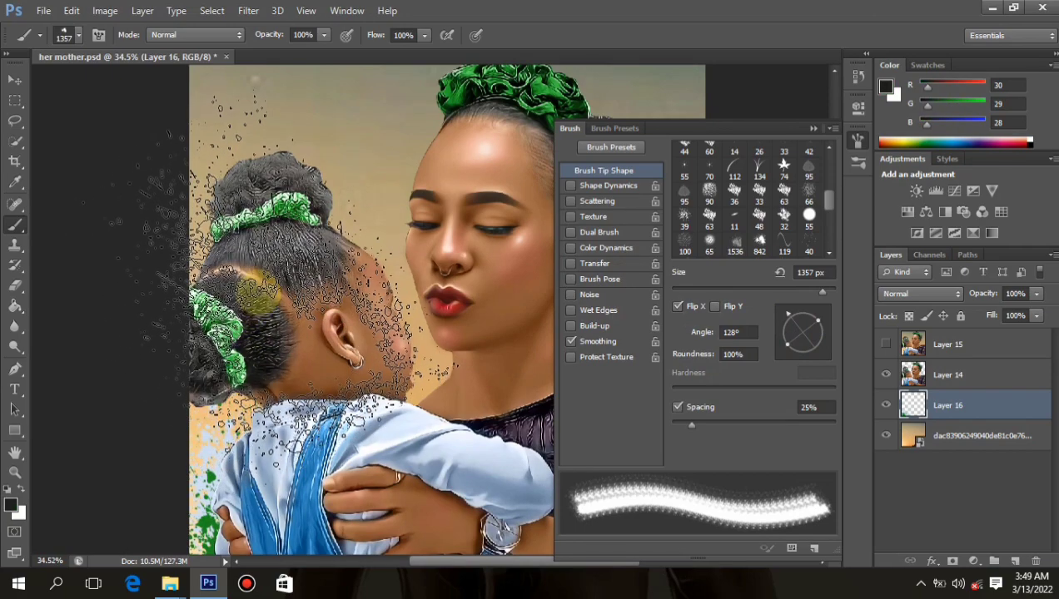
key("bracketleft")
key("bracketleft")
key("bracketleft")
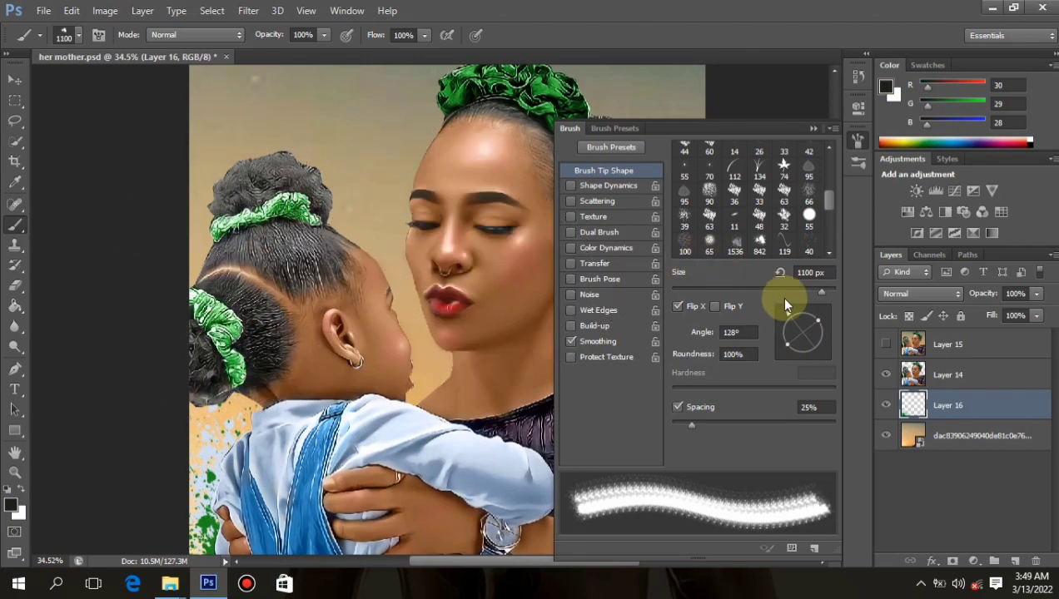
Stamp near-black splatters on Layer 16 around the child's upper hair bun, rotating the brush tip to 85°, 114° and 128°
left_click_drag(785, 306, 805, 309)
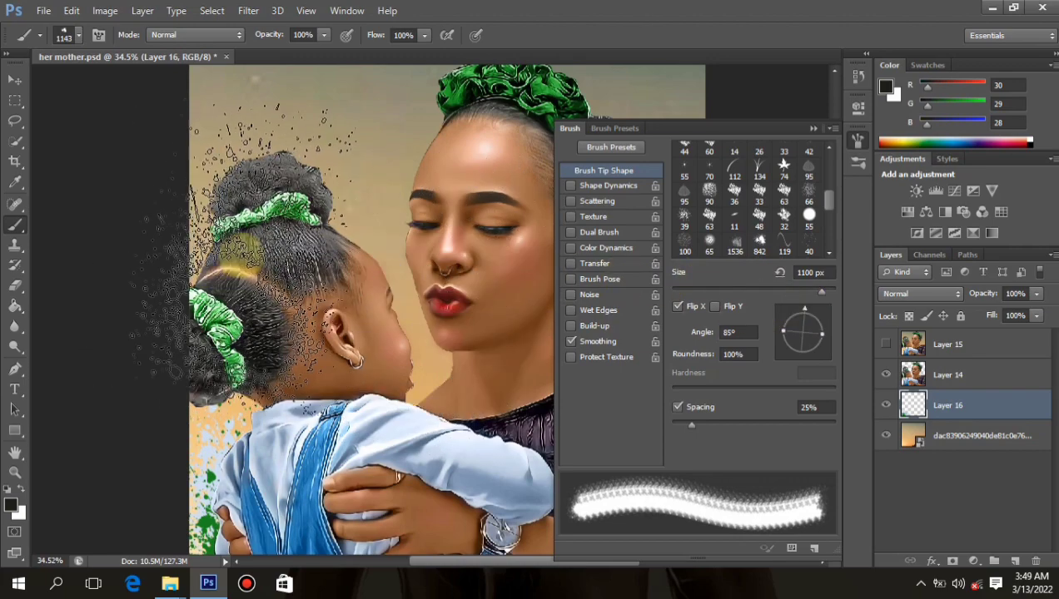
left_click(239, 254)
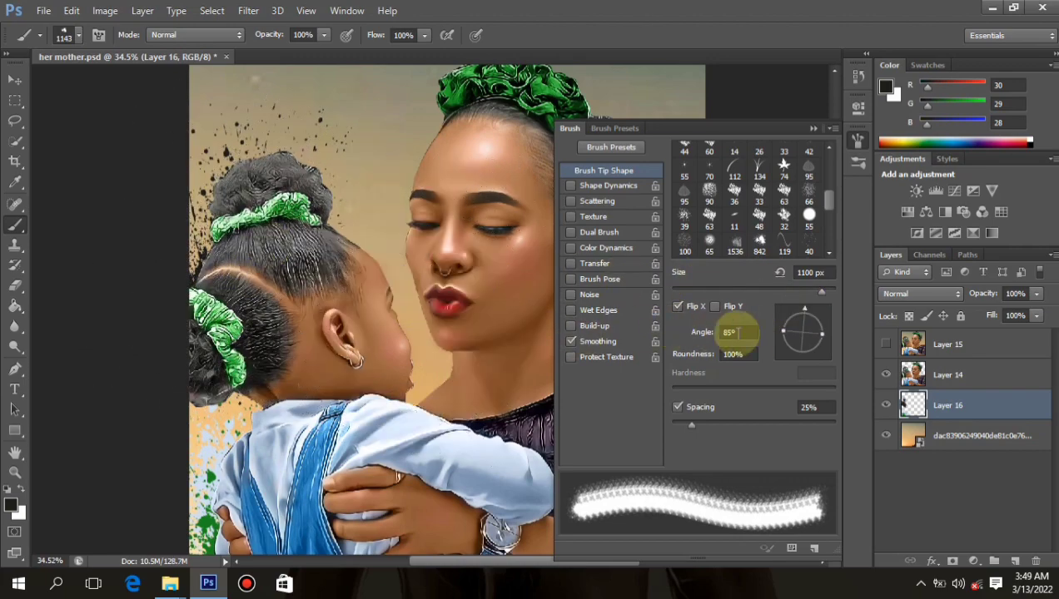
left_click_drag(799, 310, 784, 307)
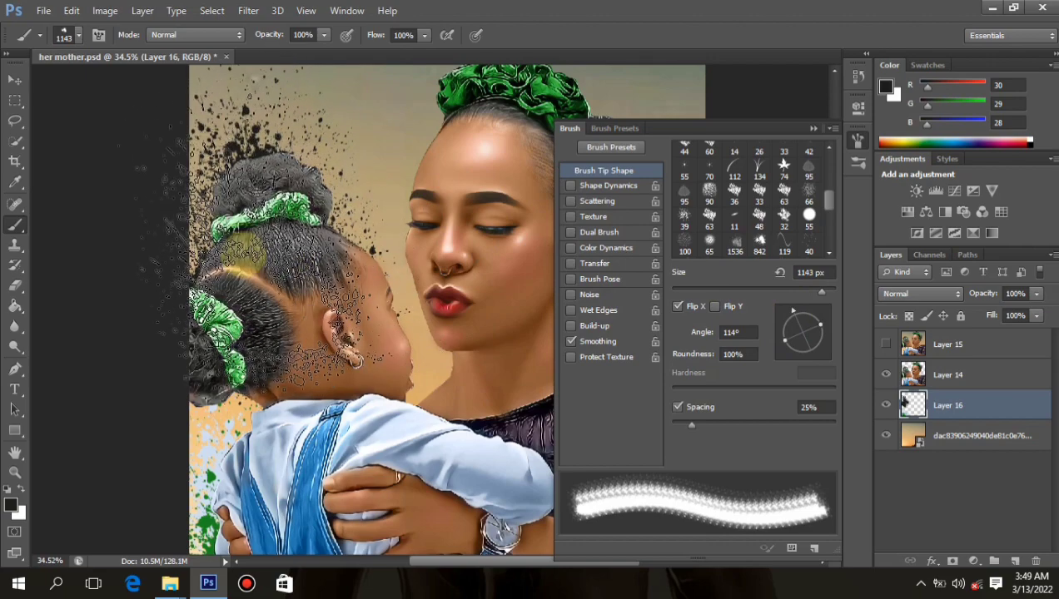
left_click(782, 307)
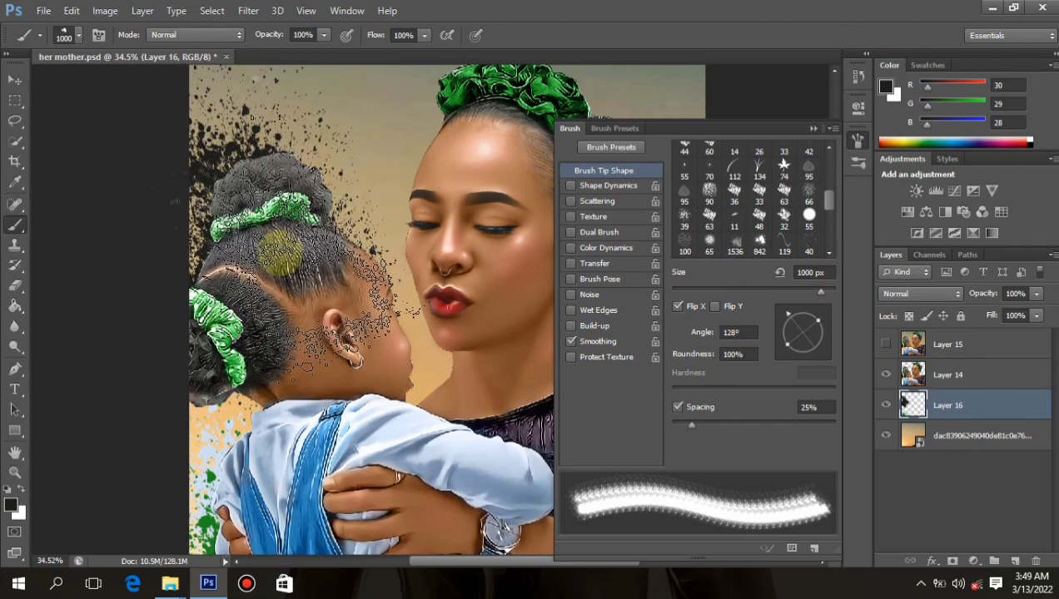
Extend the dark splatters around the child's bun toward the mother's face with a 929 px brush tip at 68° and 138°
left_click(812, 307)
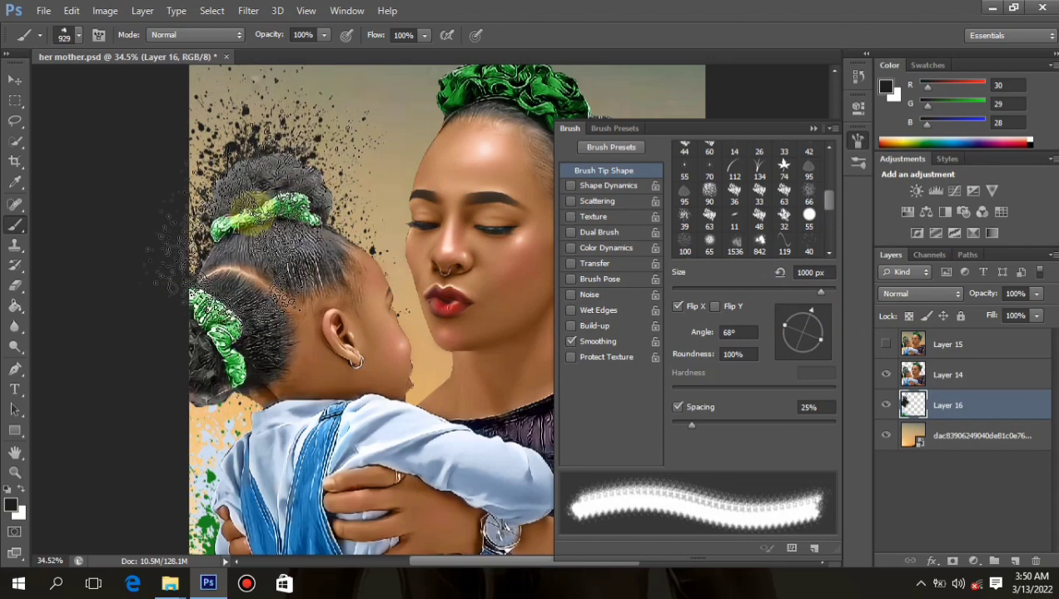
scroll(358, 226, "down", 4)
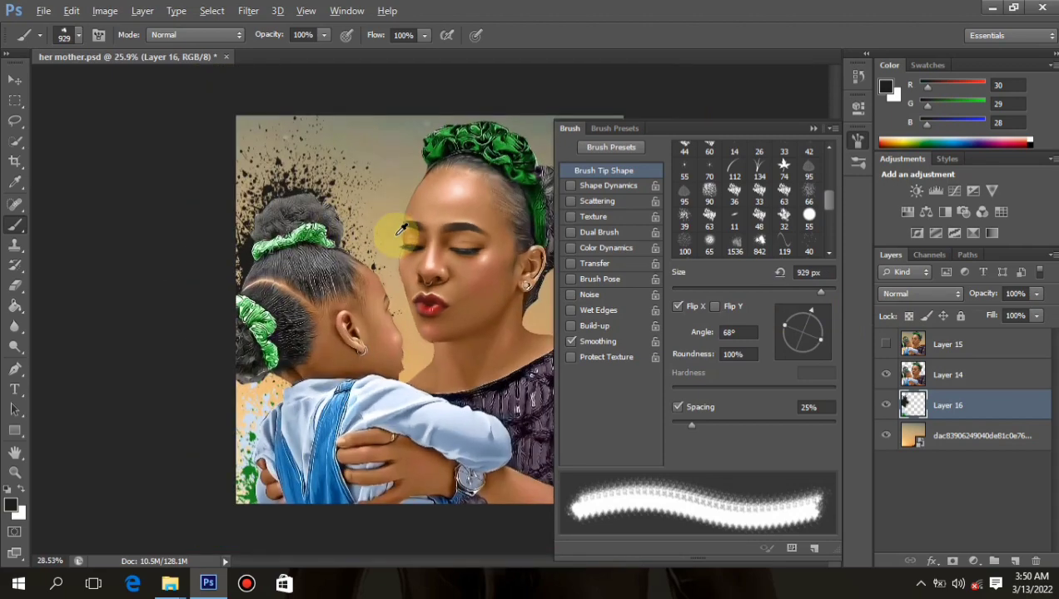
scroll(383, 242, "up", 3)
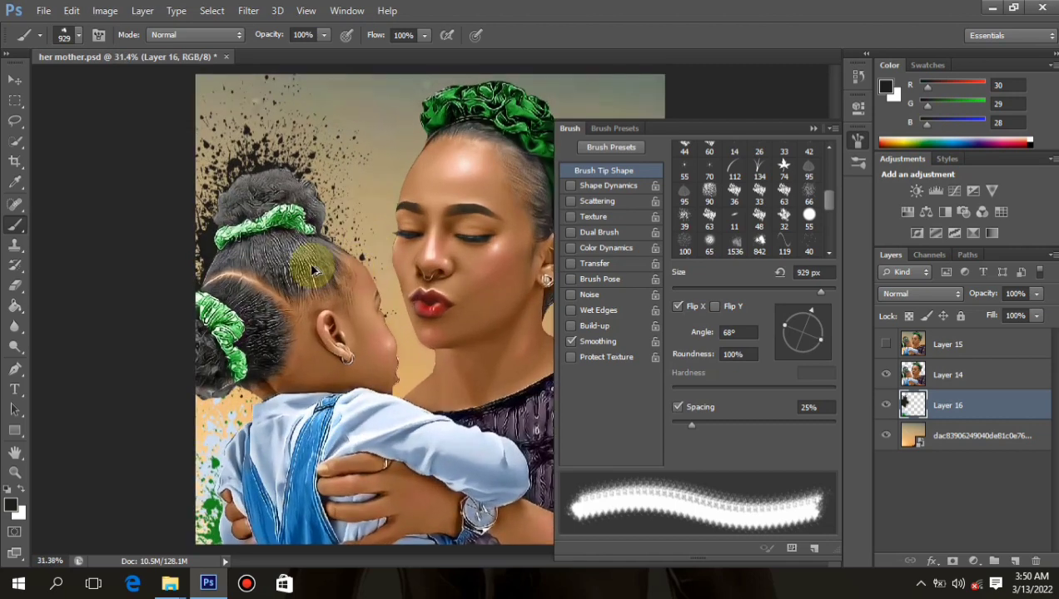
left_click_drag(809, 314, 493, 317)
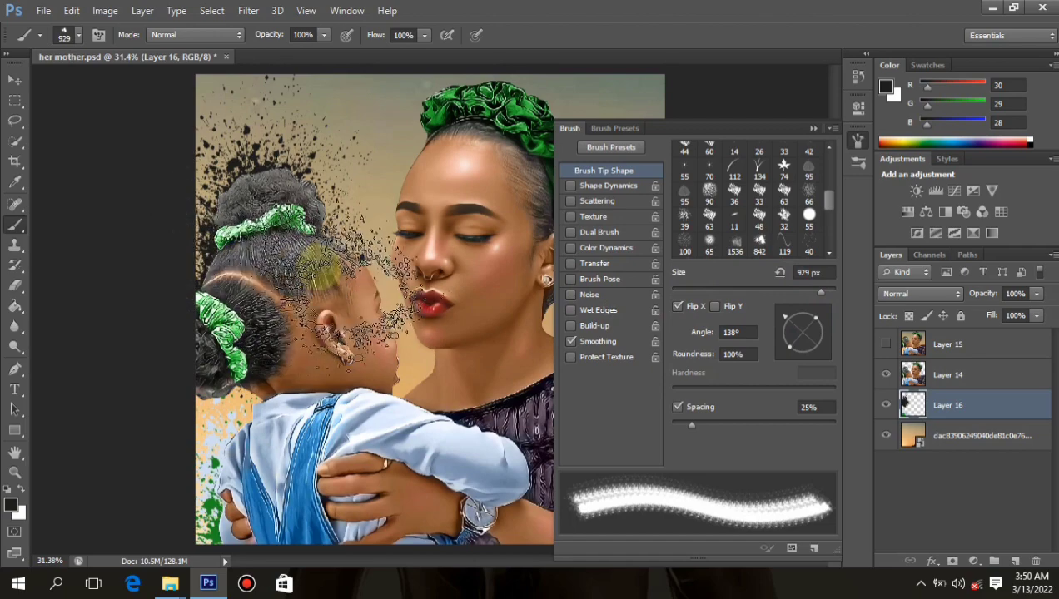
scroll(316, 266, "down", 2)
scroll(316, 267, "up", 4)
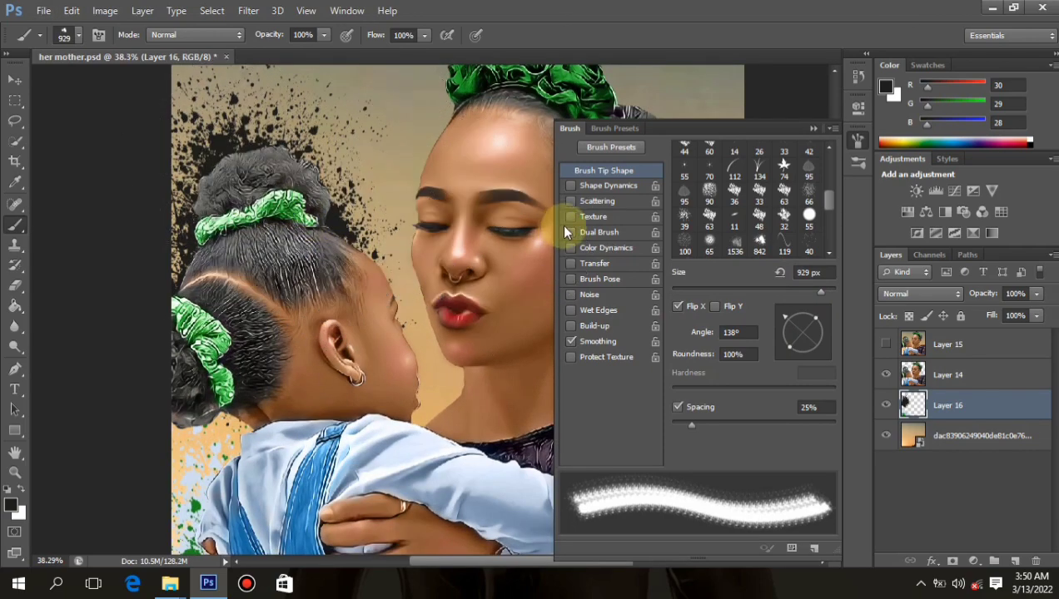
scroll(416, 224, "down", 3)
scroll(413, 228, "up", 2)
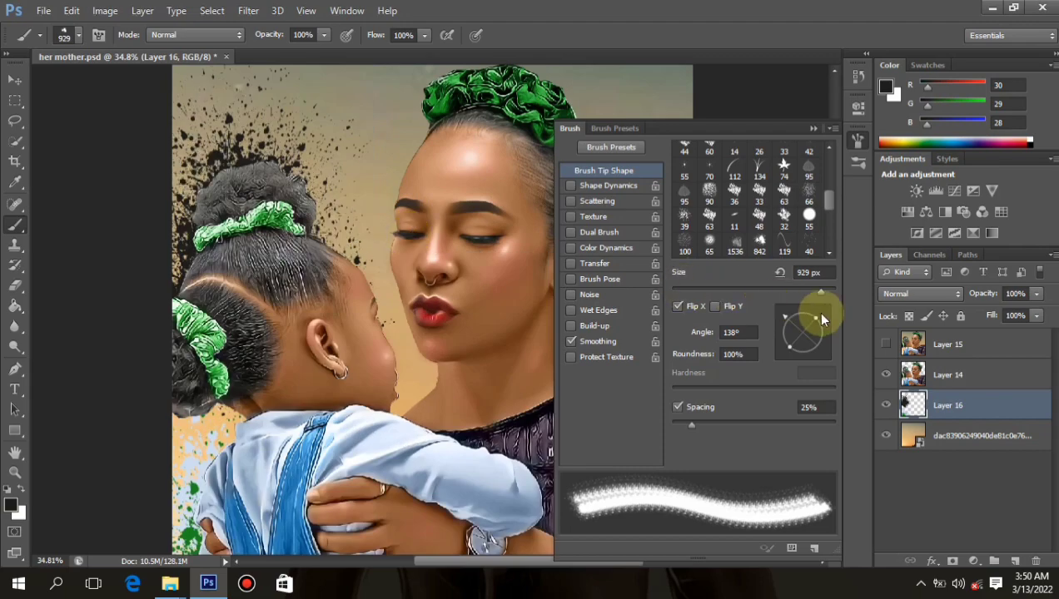
Add dark splatters between the child's bun and the mother's face, setting the brush tip to 55° and 800 px
left_click_drag(816, 311, 823, 331)
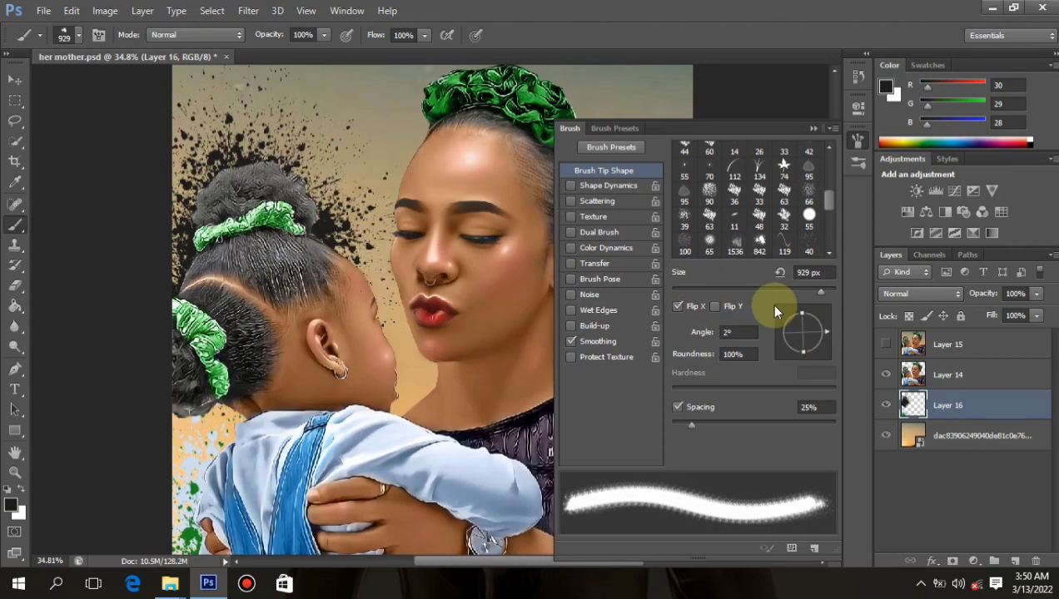
scroll(464, 236, "down", 3)
scroll(475, 244, "up", 2)
scroll(466, 249, "up", 2)
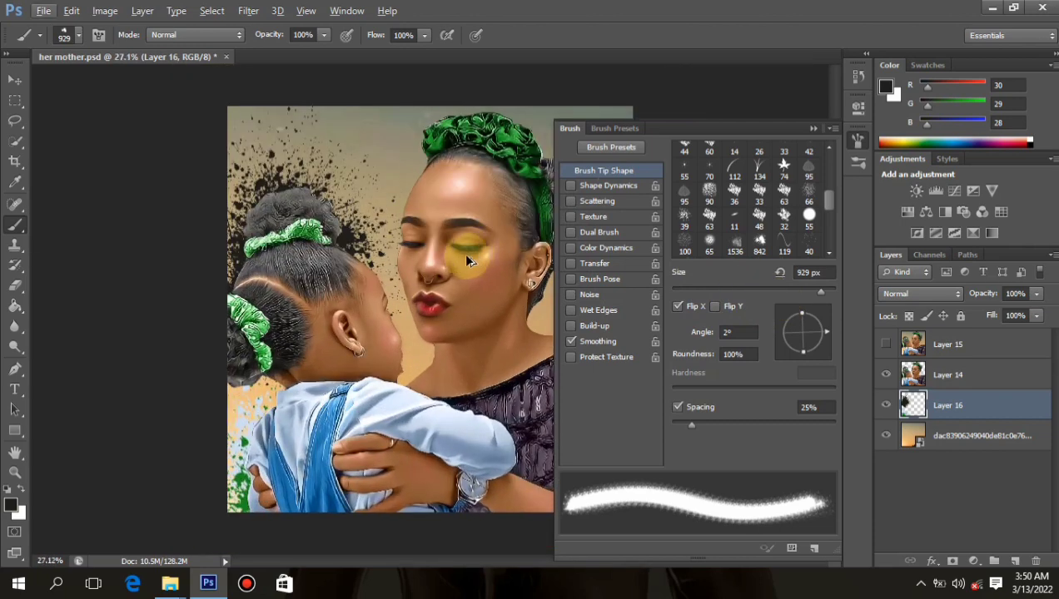
scroll(414, 246, "down", 1)
scroll(366, 232, "up", 2)
scroll(358, 227, "up", 1)
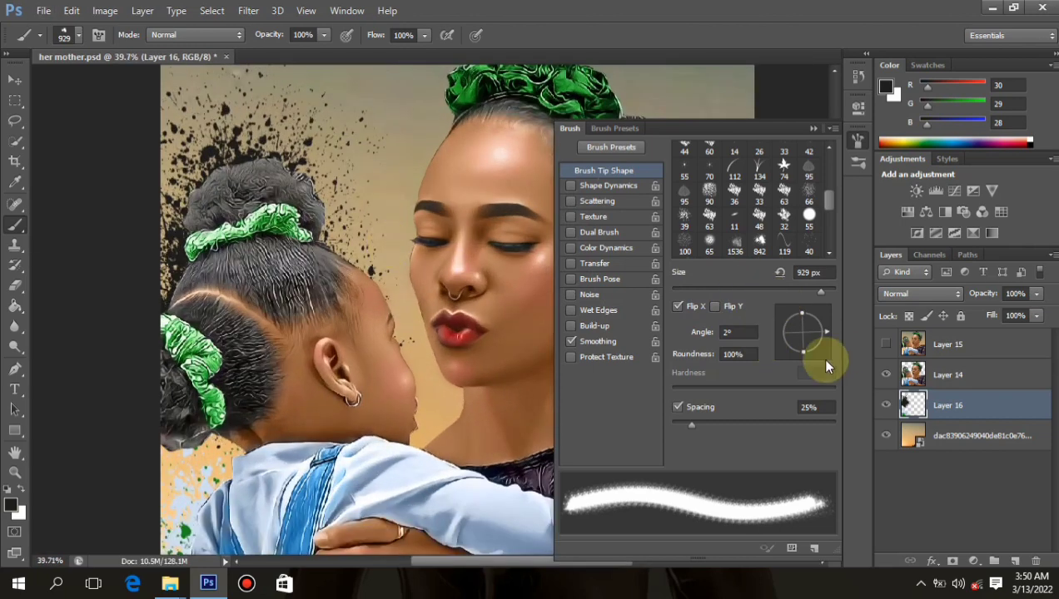
left_click_drag(822, 327, 821, 320)
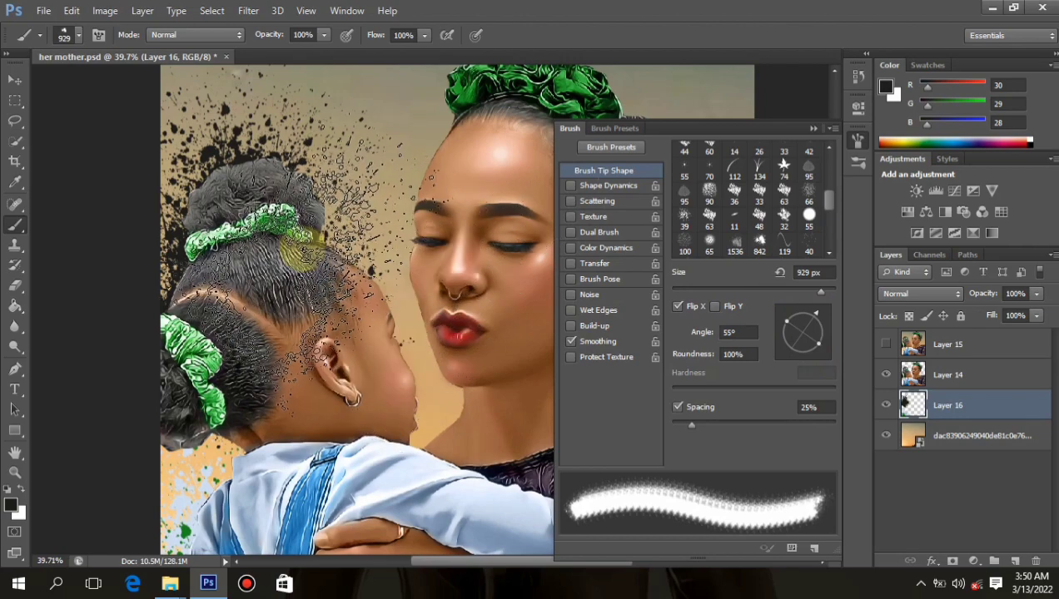
key("bracketleft")
key("bracketleft")
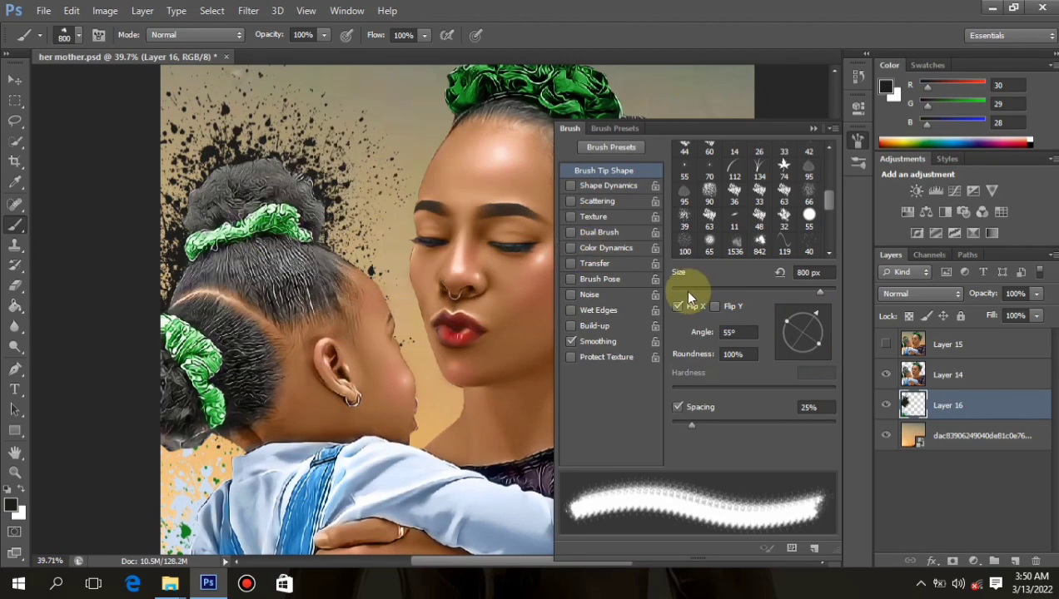
Set the splatter brush tip to 80° and 714 px for dark stamps around the child's upper bun
left_click_drag(816, 311, 807, 308)
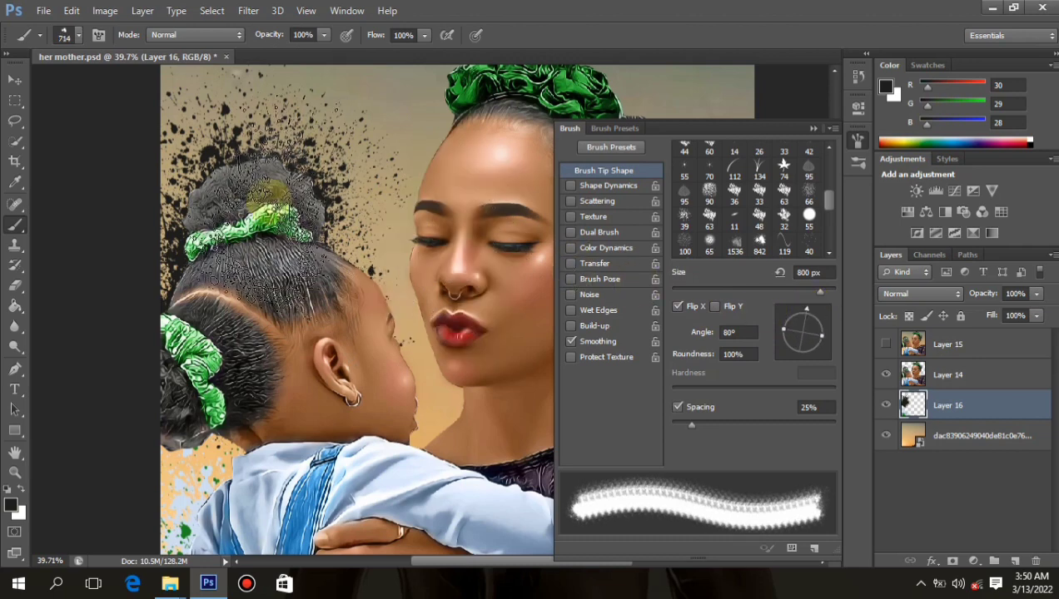
right_click(324, 240, "alt")
scroll(449, 235, "down", 3)
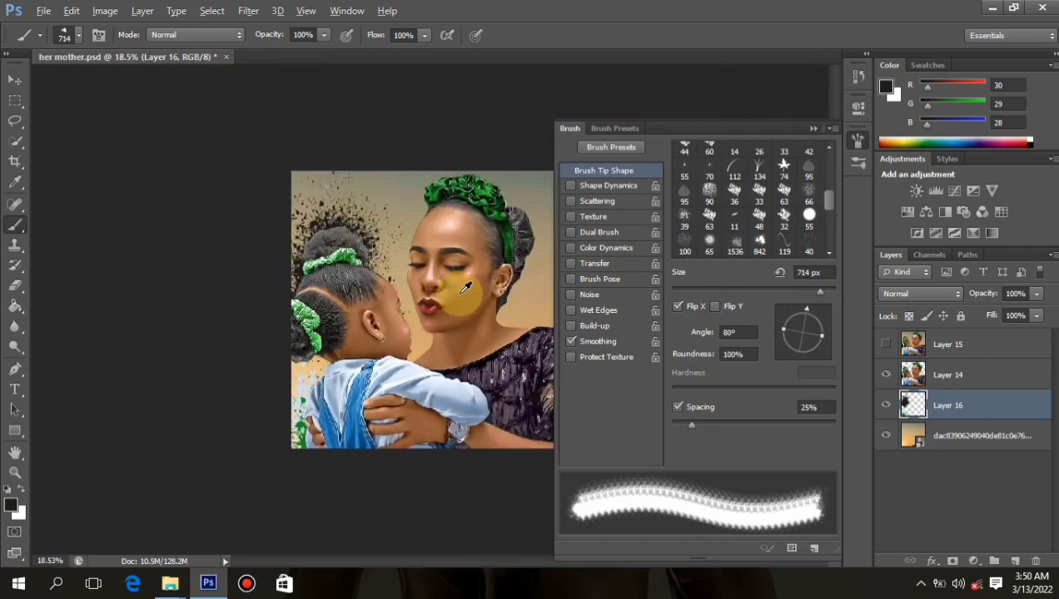
scroll(464, 291, "up", 1)
scroll(453, 284, "down", 3)
scroll(453, 279, "up", 5)
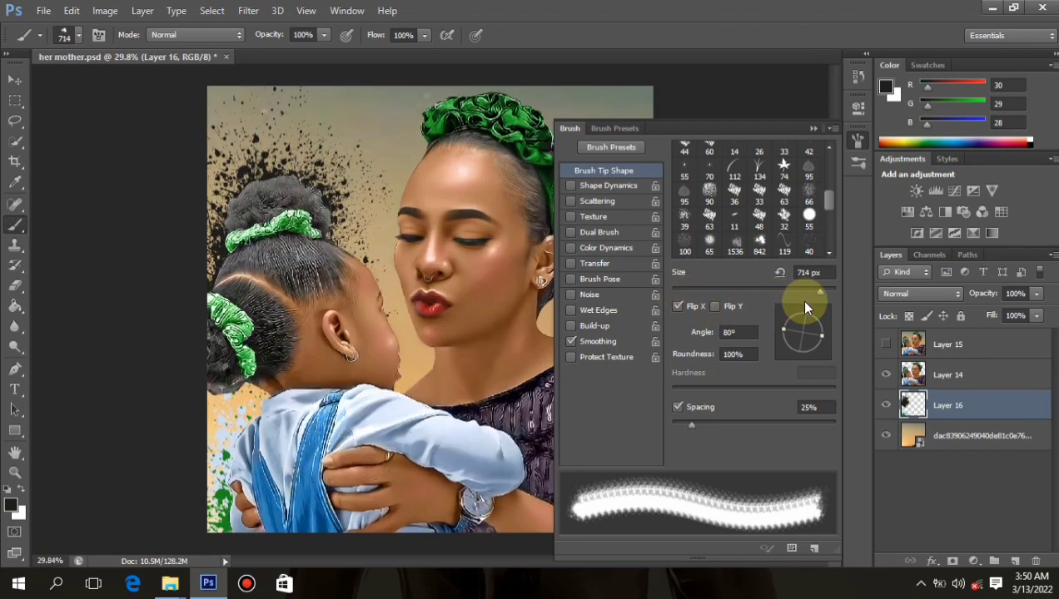
Stamp dark splatters on Layer 16 behind the child's lower bun and shoulder with the brush tip at 129°
left_click_drag(805, 304, 785, 313)
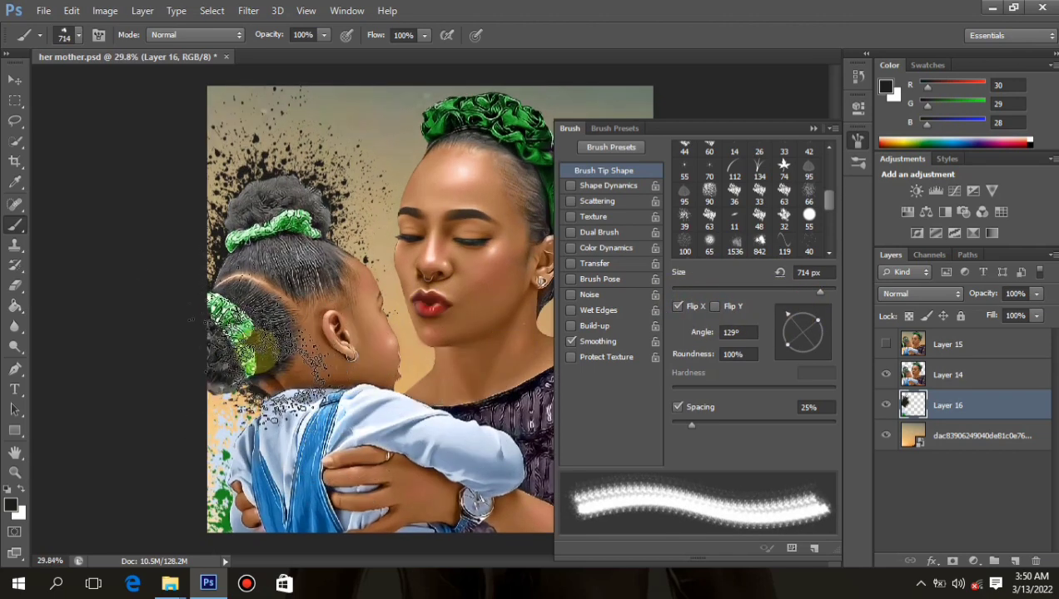
key("ctrl+z")
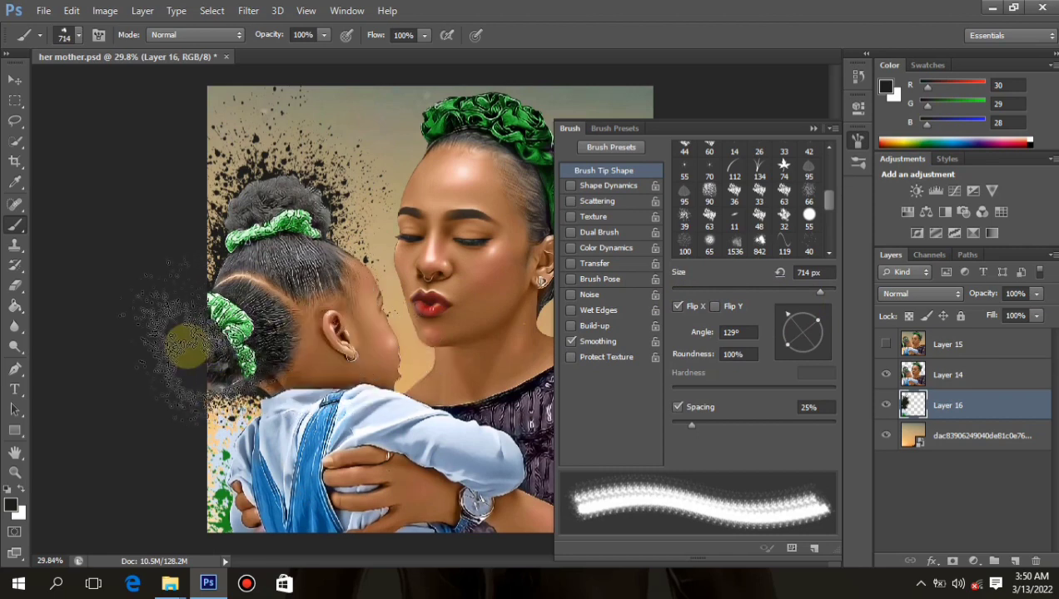
scroll(425, 309, "down", 3)
scroll(425, 309, "up", 3)
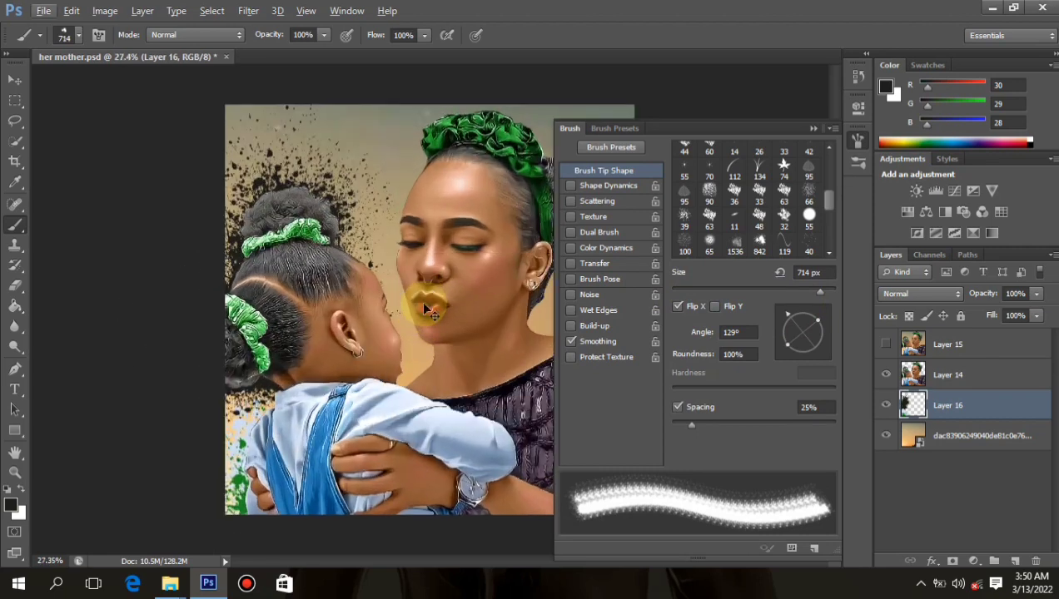
Save her mother.psd and copy it from the desktop into the graphics1 folder, replacing the existing file
key("ctrl+s")
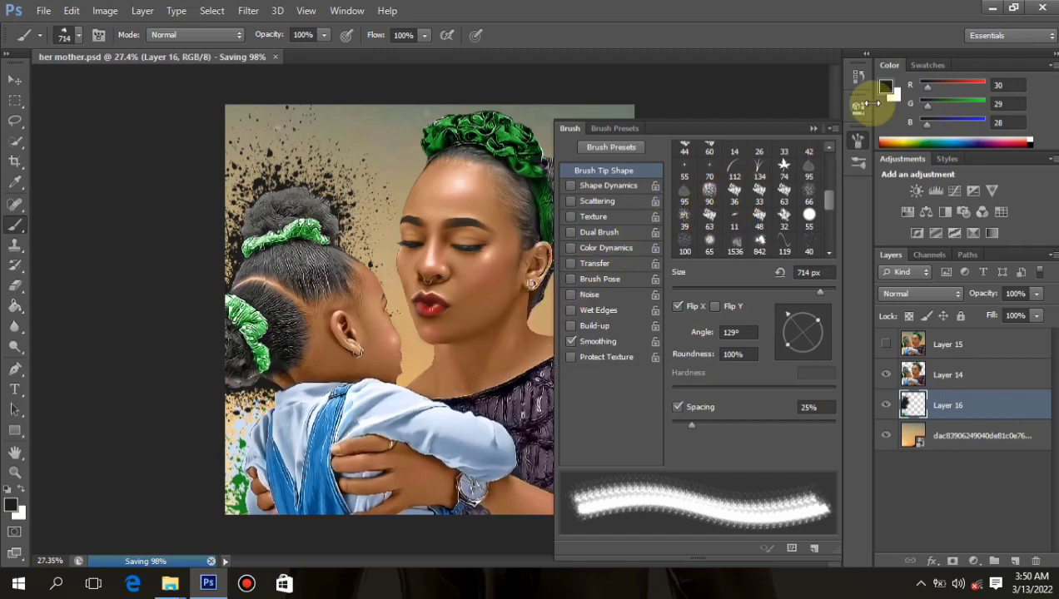
left_click(991, 9)
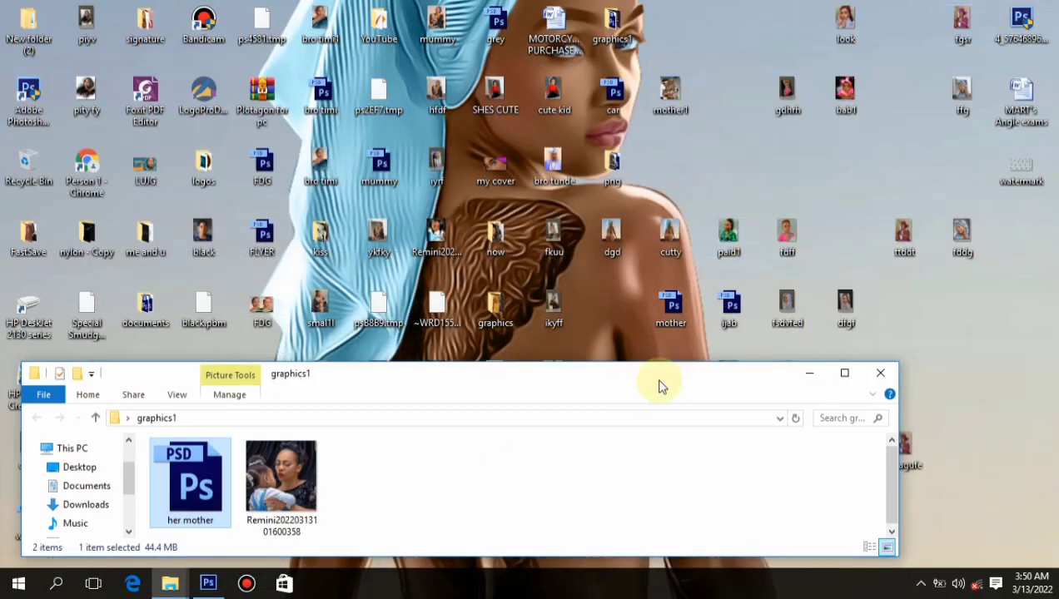
left_click_drag(658, 386, 766, 168)
left_click(564, 525)
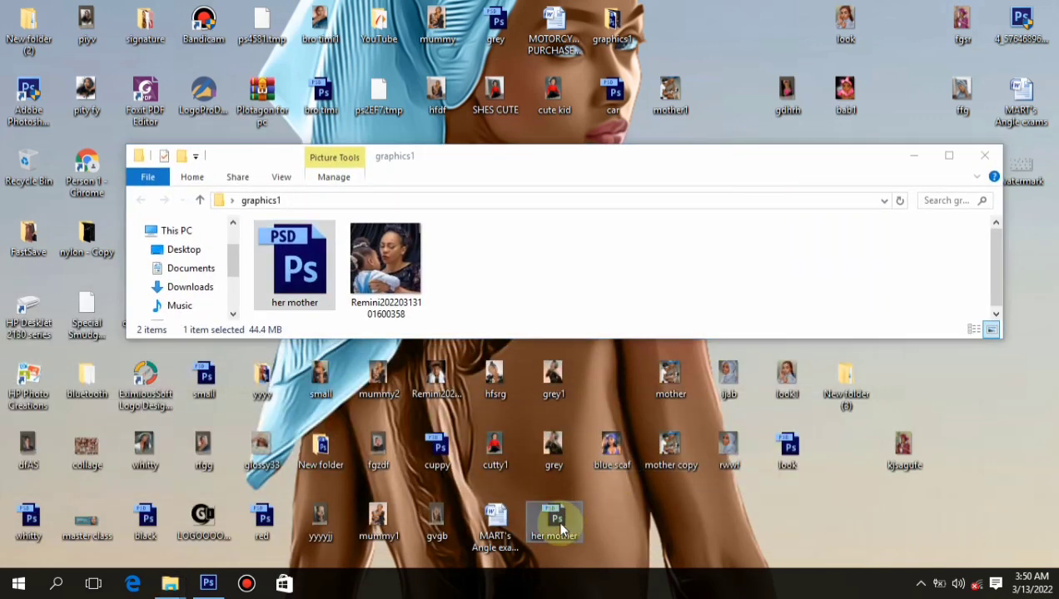
left_click_drag(563, 530, 610, 277)
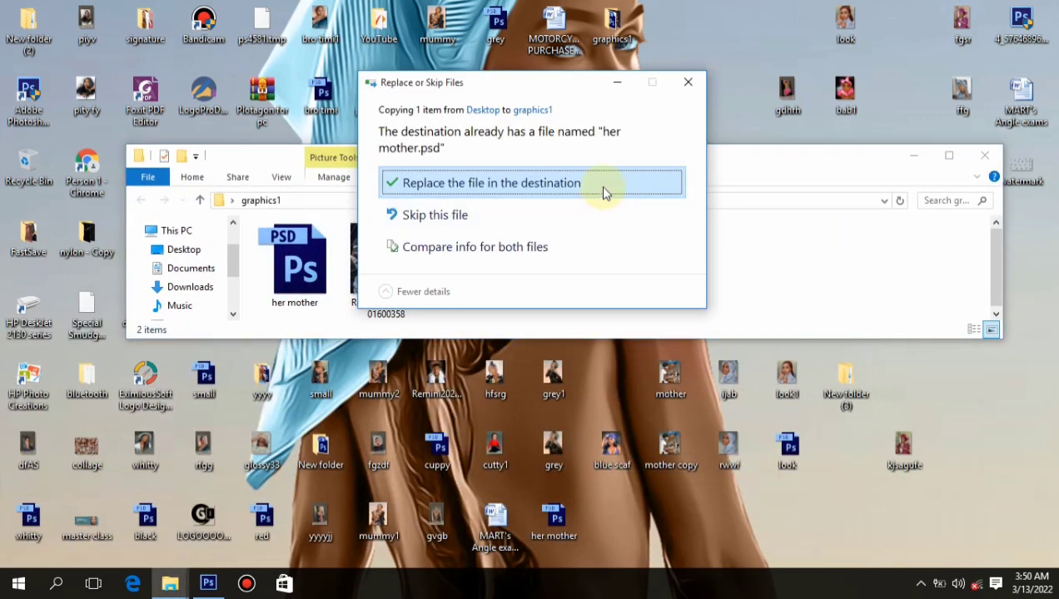
left_click(603, 189)
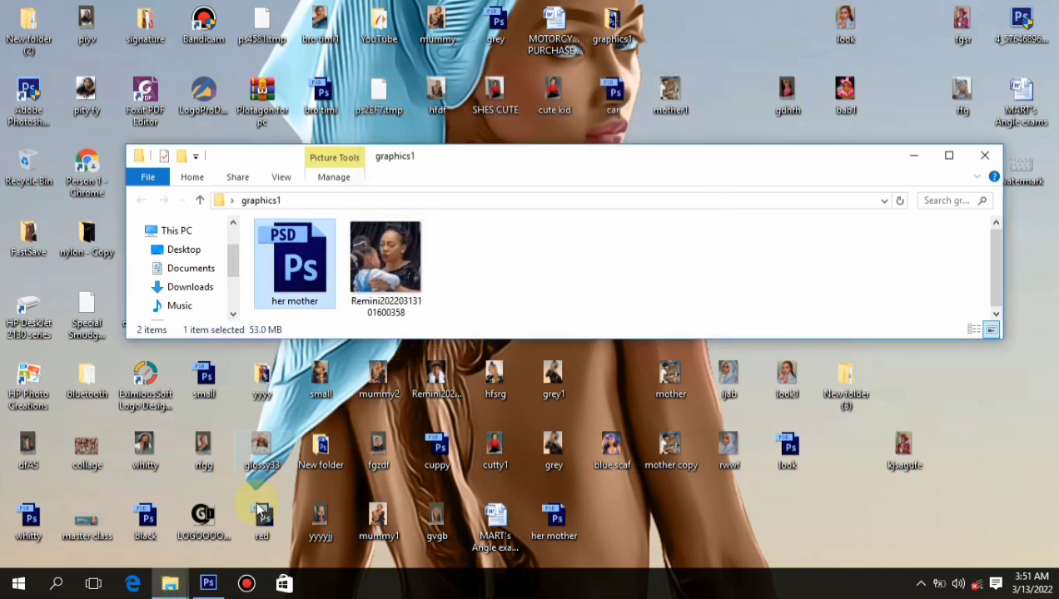
Switch back to Photoshop and set the splatter brush tip to -83° with horizontal flipping turned off
left_click(209, 587)
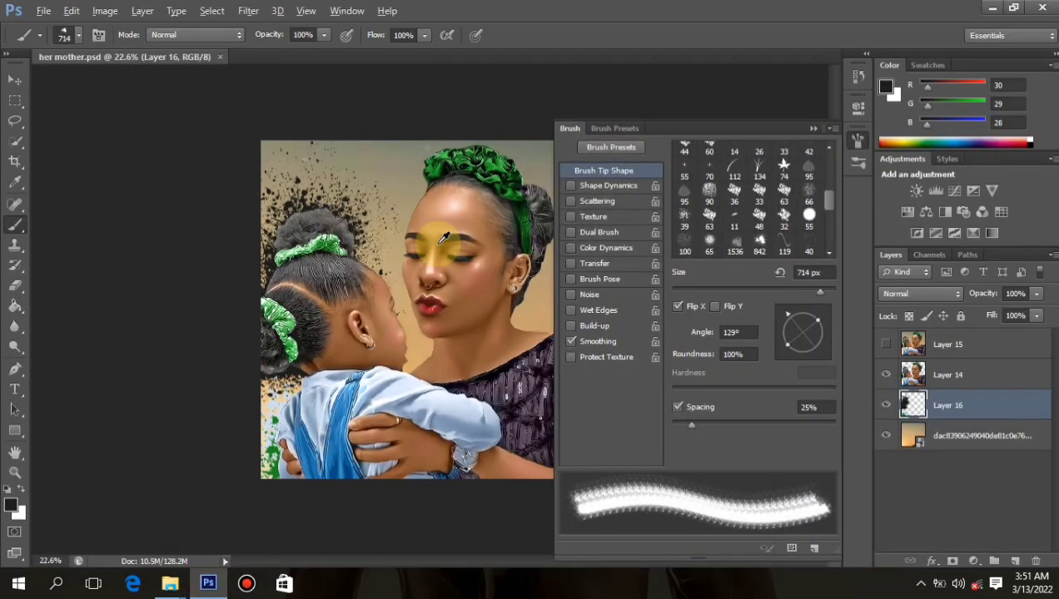
scroll(446, 239, "down", 3)
scroll(453, 250, "up", 3)
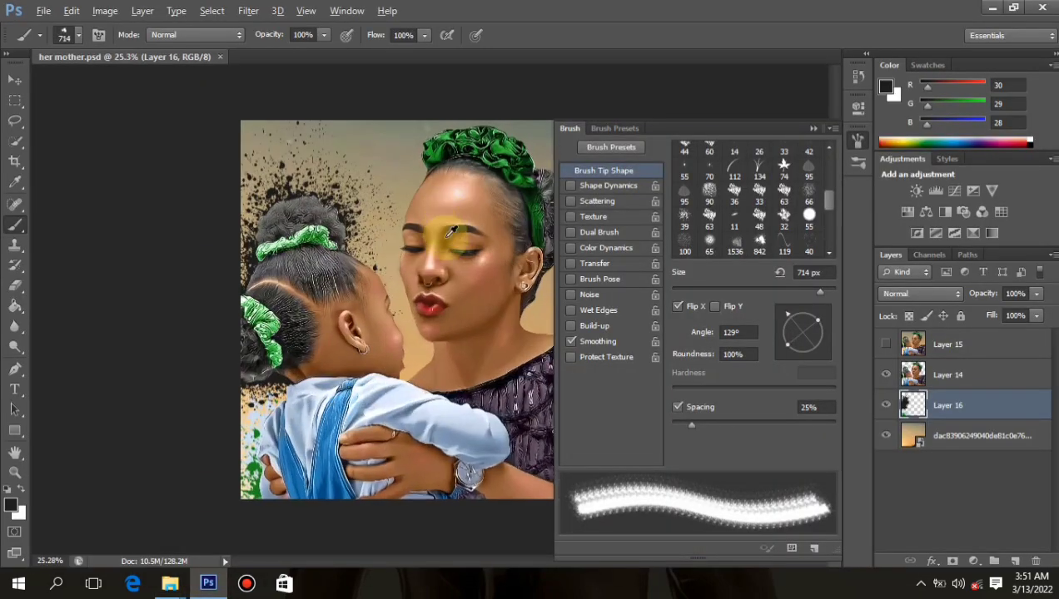
scroll(424, 543, "up", 1)
scroll(450, 527, "up", 1)
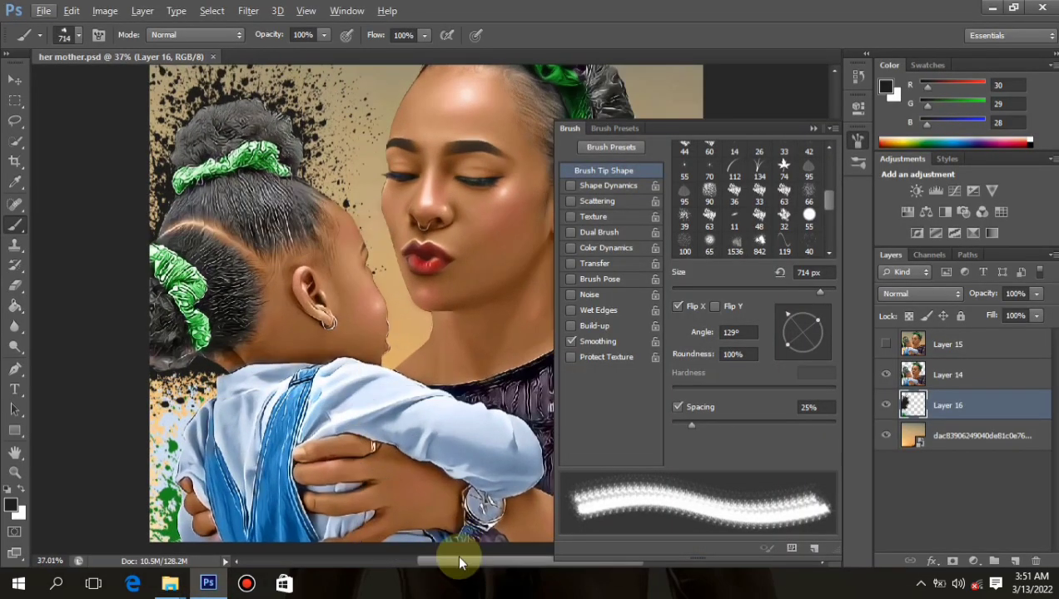
left_click_drag(463, 562, 521, 568)
scroll(364, 361, "up", 2)
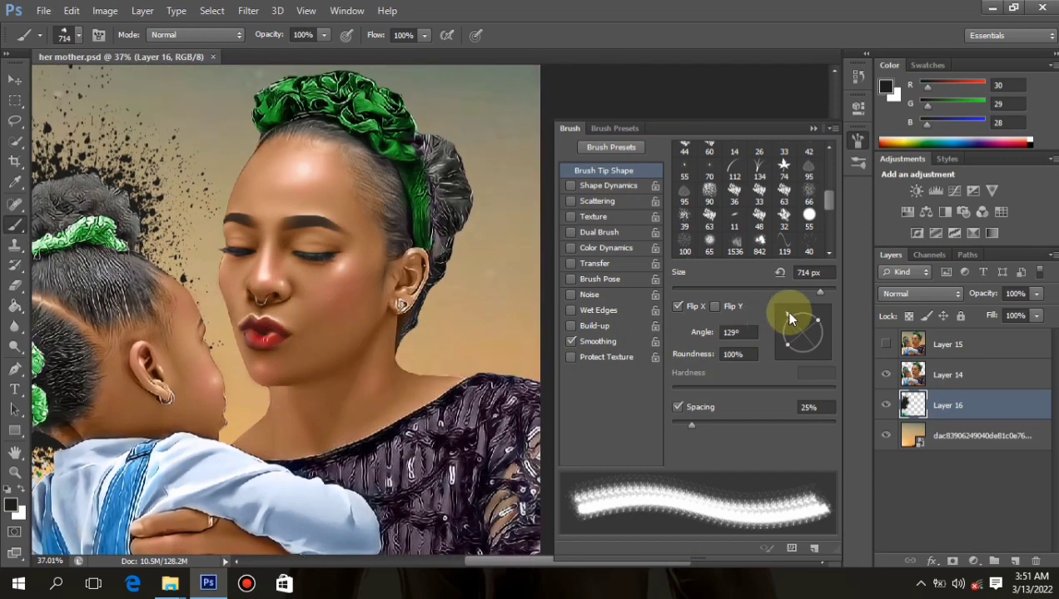
left_click_drag(786, 312, 811, 309)
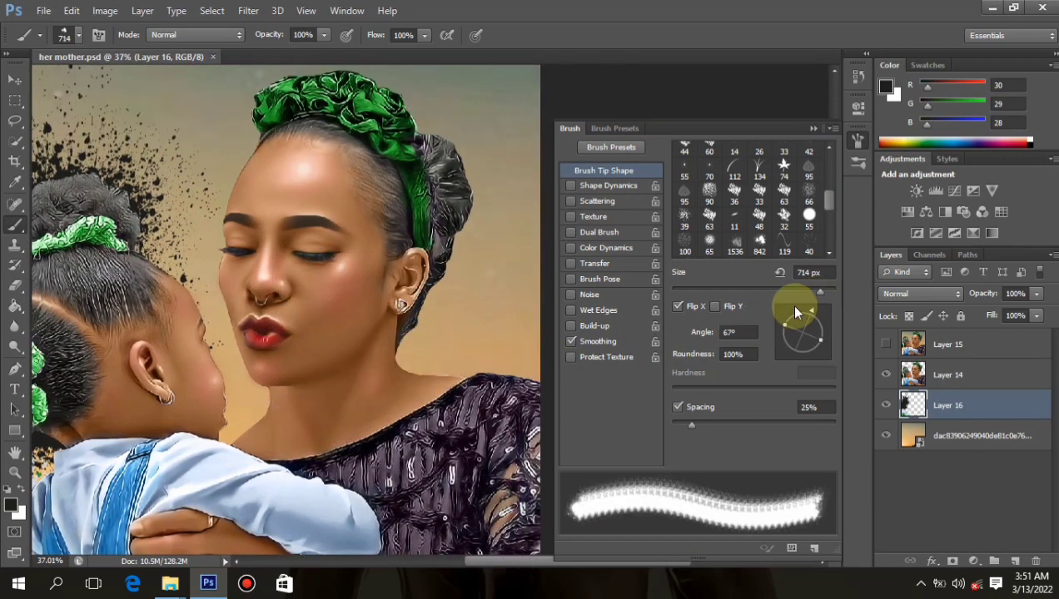
left_click(678, 307)
left_click_drag(814, 316, 815, 377)
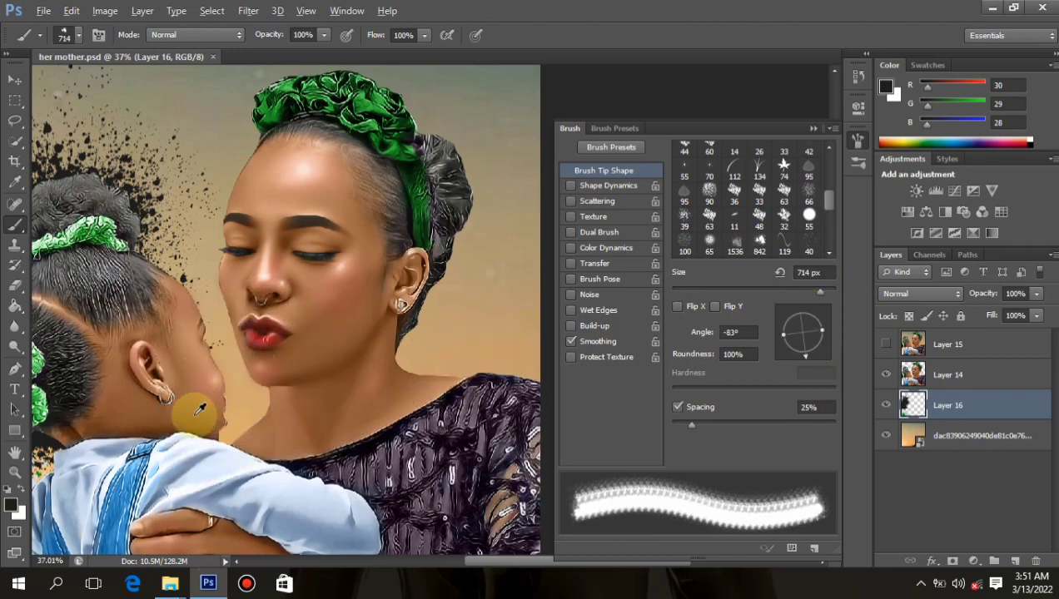
Sample the brown skin tone (R 146, G 93, B 58) and stamp splatters between the child's face and the mother's chin
mouse_move(210, 411)
left_mouse_down()
mouse_move(179, 388)
mouse_move(185, 331)
left_mouse_up()
left_click(180, 320)
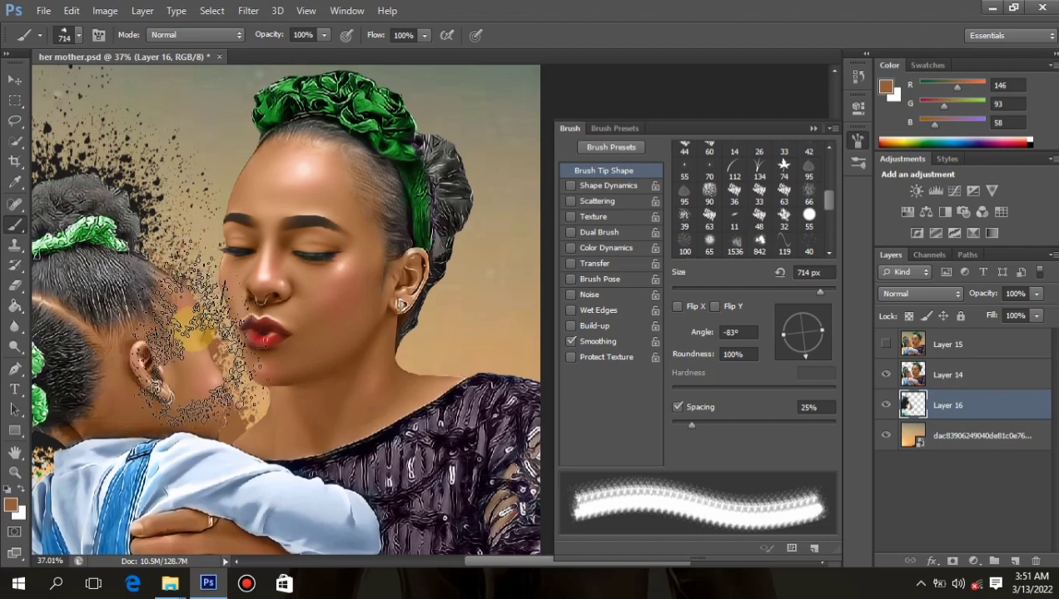
scroll(387, 405, "down", 3)
scroll(495, 306, "up", 3)
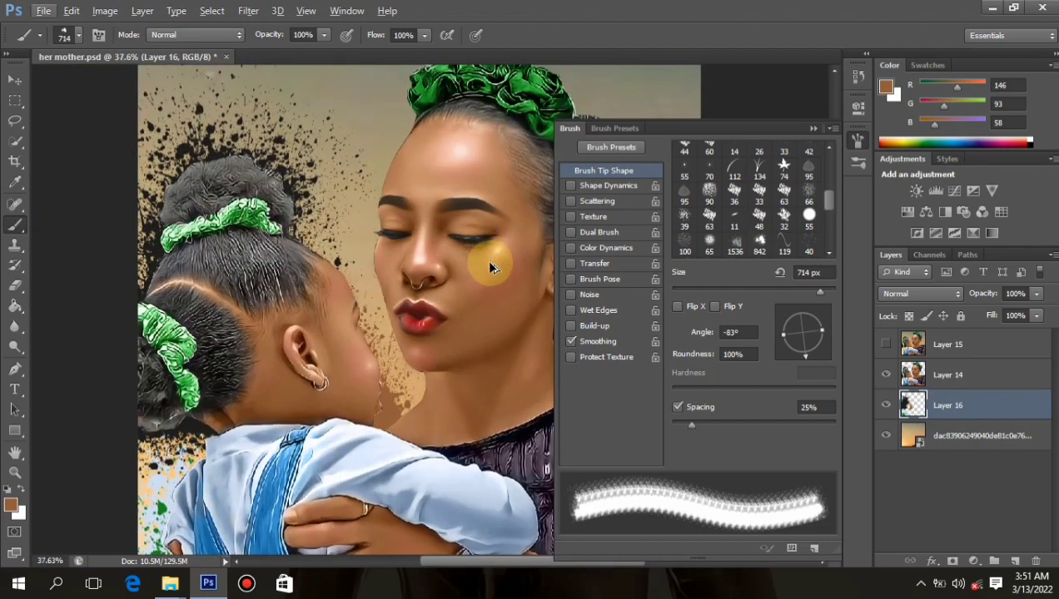
scroll(491, 265, "down", 3)
scroll(490, 261, "up", 3)
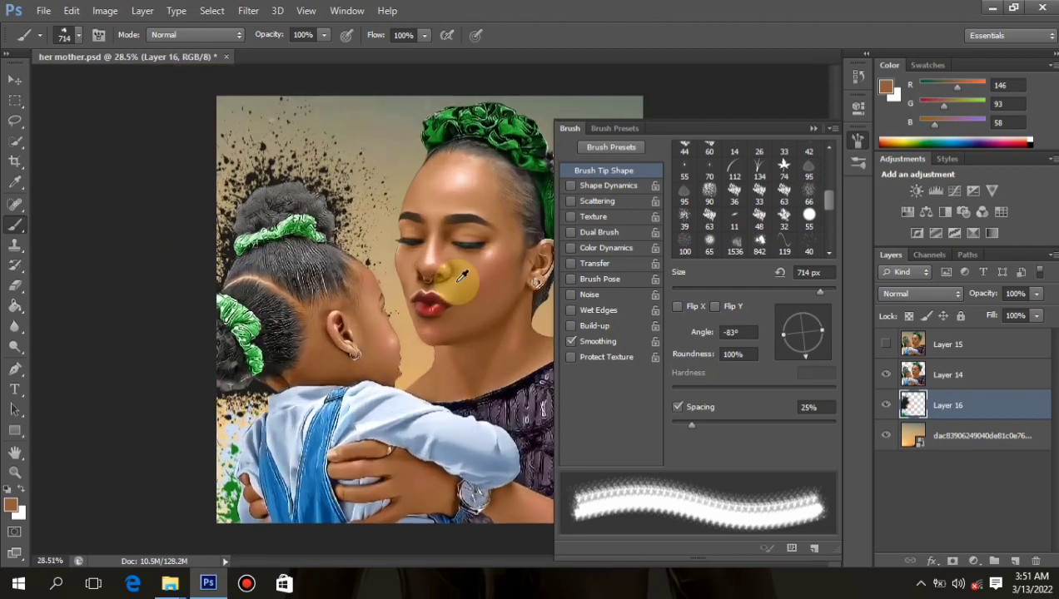
mouse_move(461, 271)
left_mouse_down()
mouse_move(421, 300)
mouse_move(433, 277)
mouse_move(463, 320)
left_mouse_up()
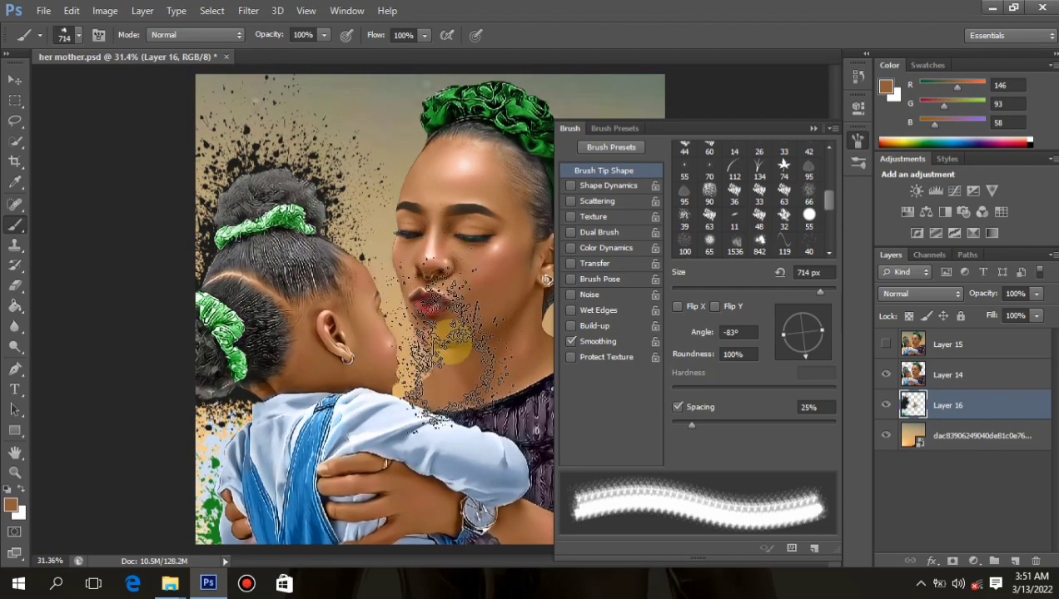
left_click(450, 338)
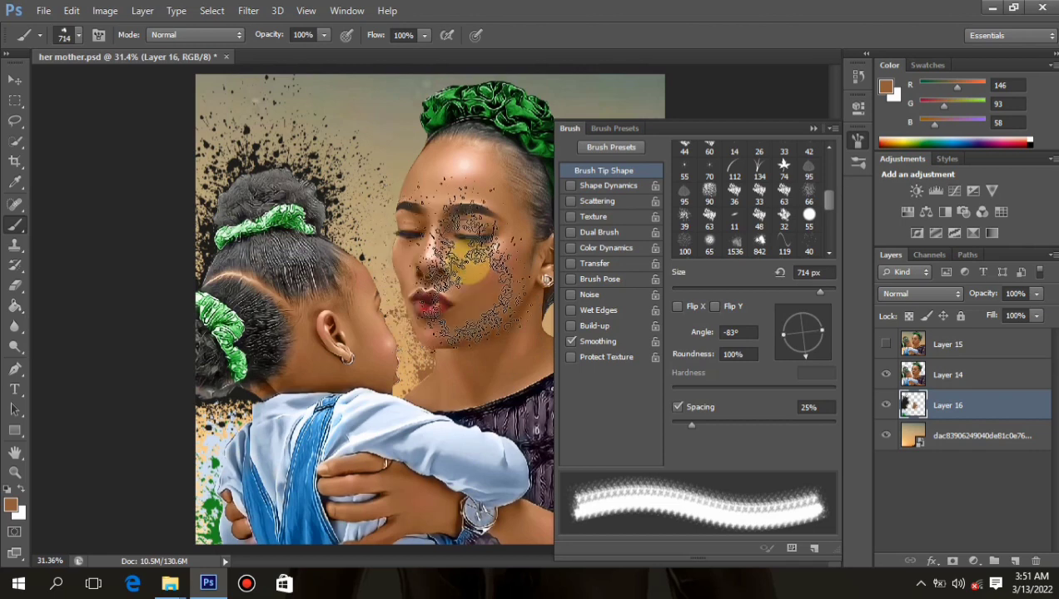
Stamp brown splatters on Layer 16 along the front edge of the mother's forehead
scroll(491, 225, "down", 3)
scroll(457, 239, "up", 4)
mouse_move(462, 240)
left_mouse_down()
mouse_move(437, 248)
mouse_move(449, 184)
mouse_move(433, 176)
left_mouse_up()
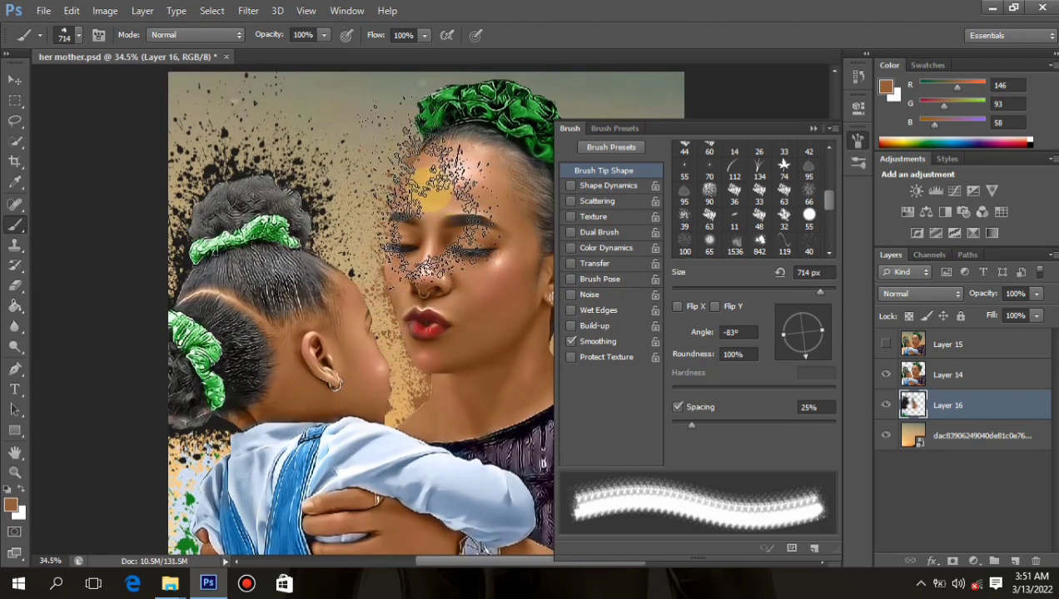
Stamp brown splatters behind the mother's neck and above her shoulder, using brush tip angles of -41° and -108°
scroll(429, 258, "down", 6)
scroll(491, 310, "up", 3)
scroll(515, 311, "up", 3)
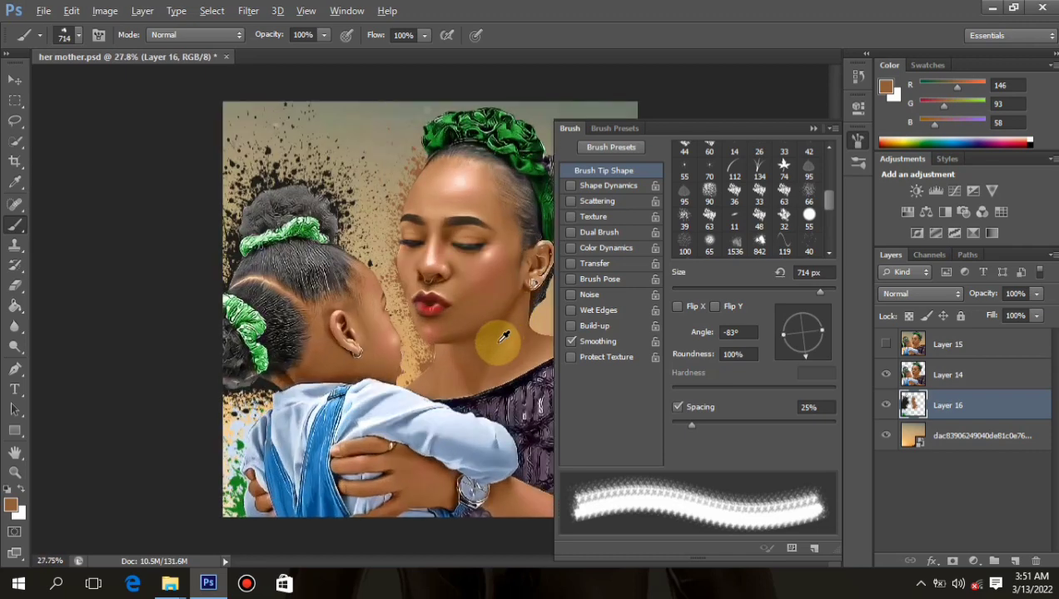
scroll(472, 483, "up", 5)
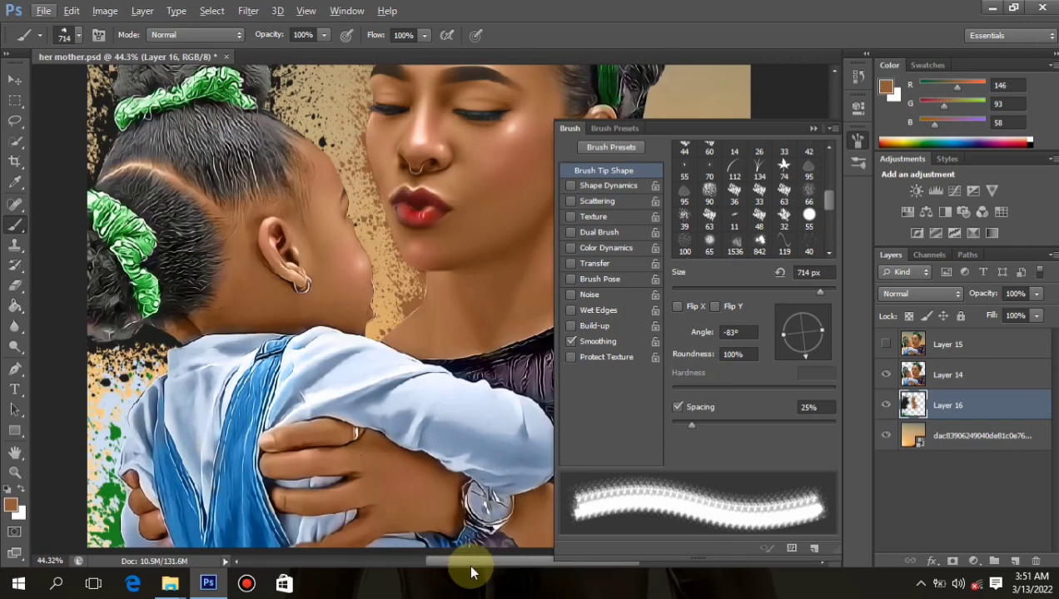
left_click_drag(470, 563, 522, 563)
scroll(437, 319, "up", 2)
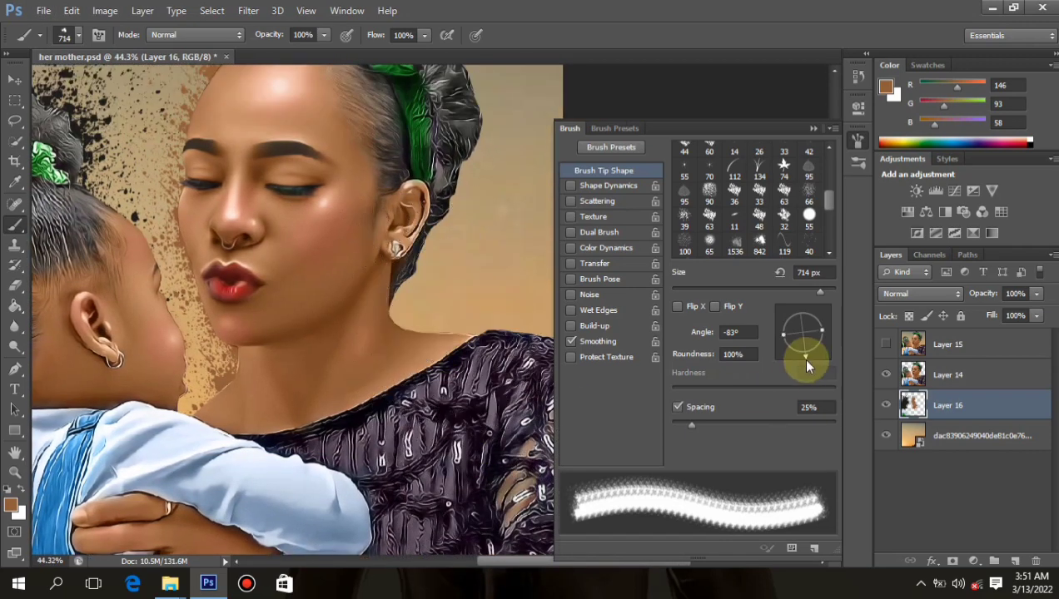
left_click_drag(806, 364, 816, 355)
left_click(417, 324)
left_click(432, 337)
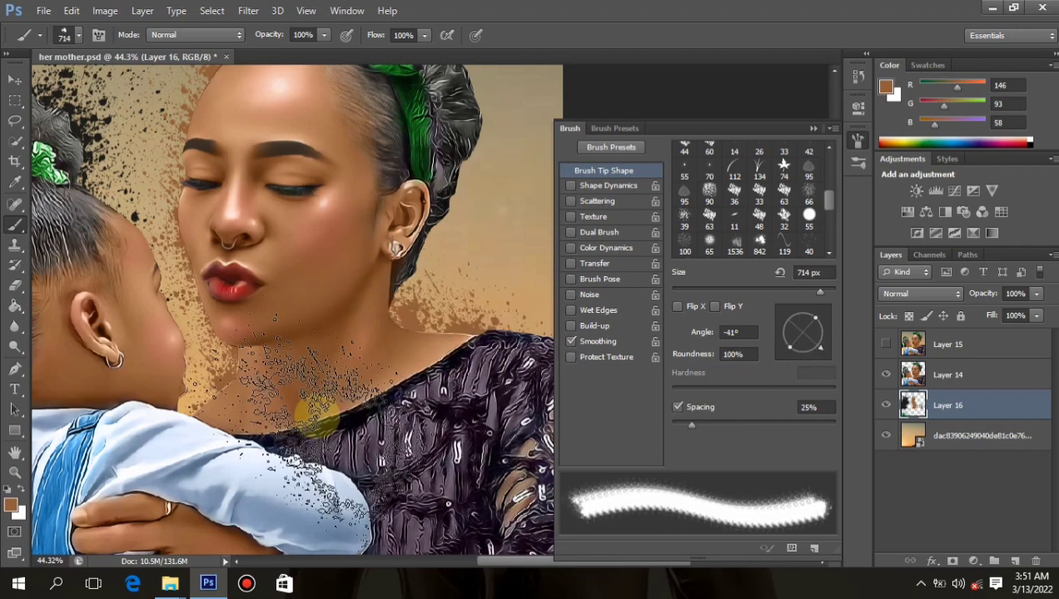
left_click_drag(824, 354, 800, 358)
left_click(354, 266)
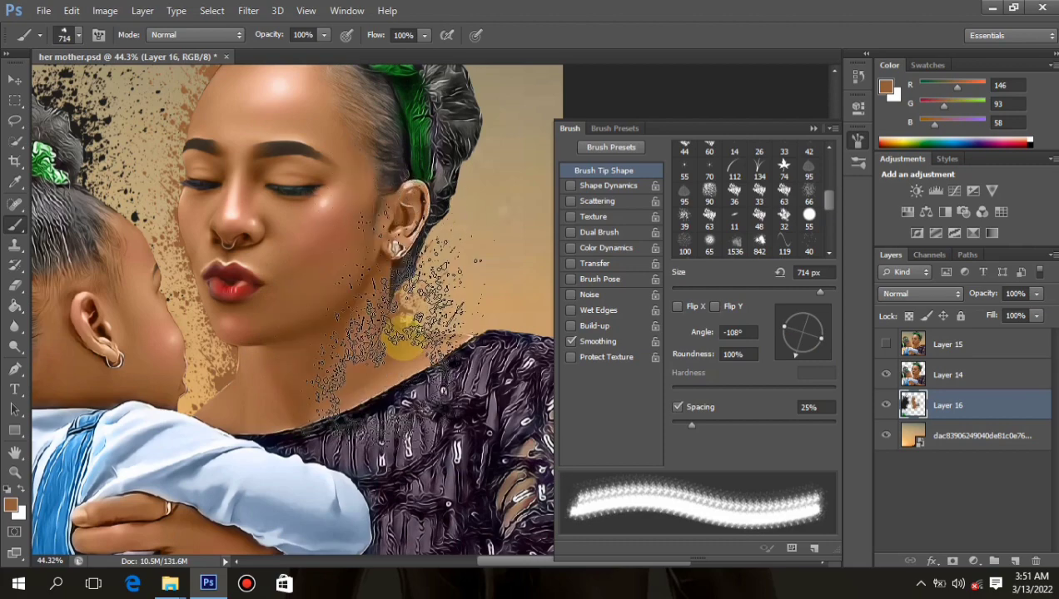
left_click(407, 344)
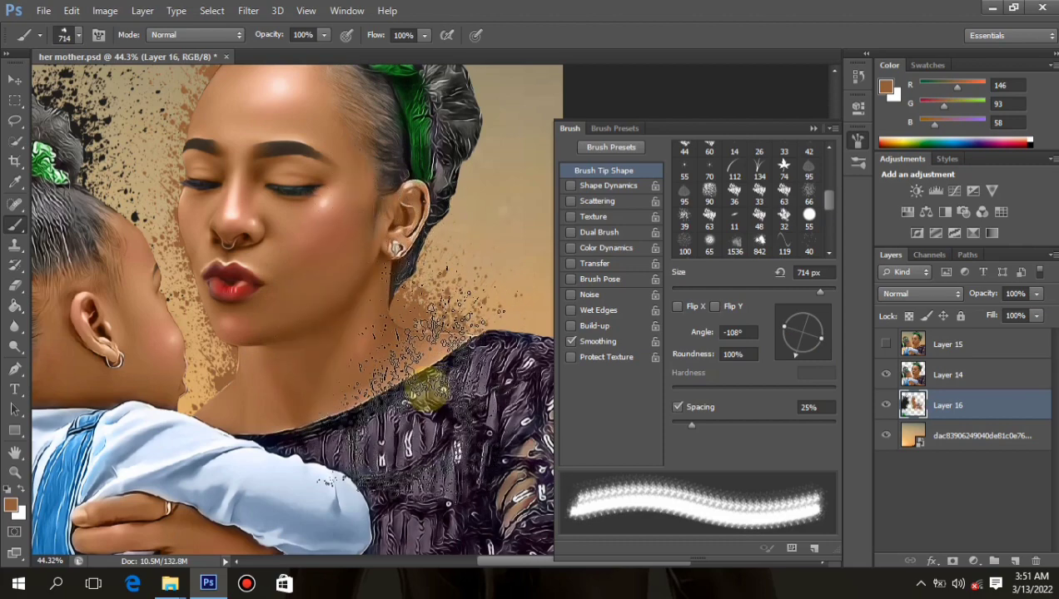
Sample the mother's dark hair colour (R 34, G 31, B 32) and stamp splatters behind her ear and bun, setting the tip to -143°
scroll(465, 379, "down", 6)
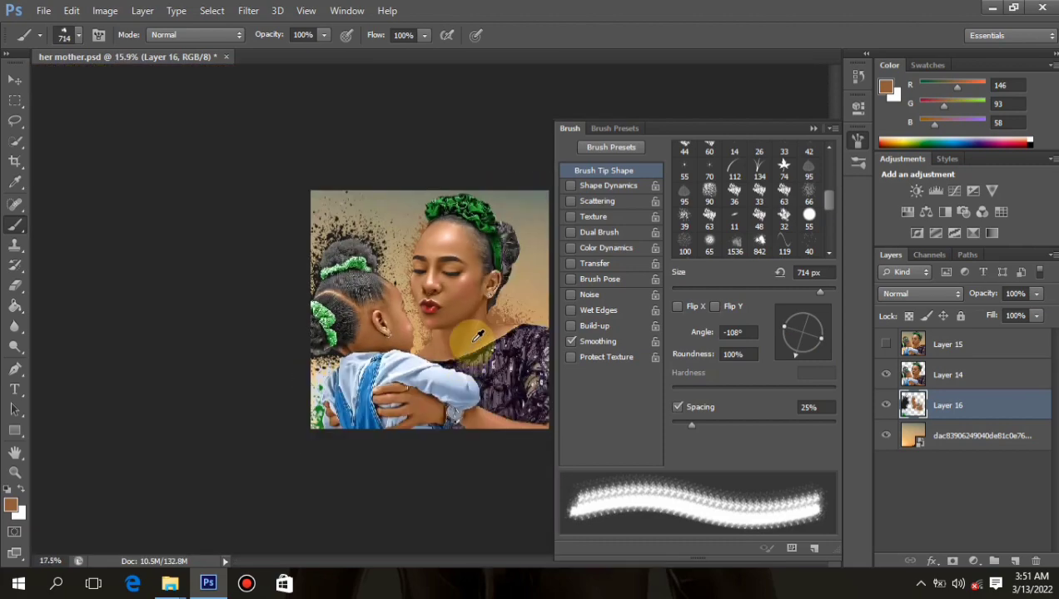
scroll(478, 341, "up", 4)
scroll(478, 340, "up", 1)
left_click_drag(467, 565, 511, 567)
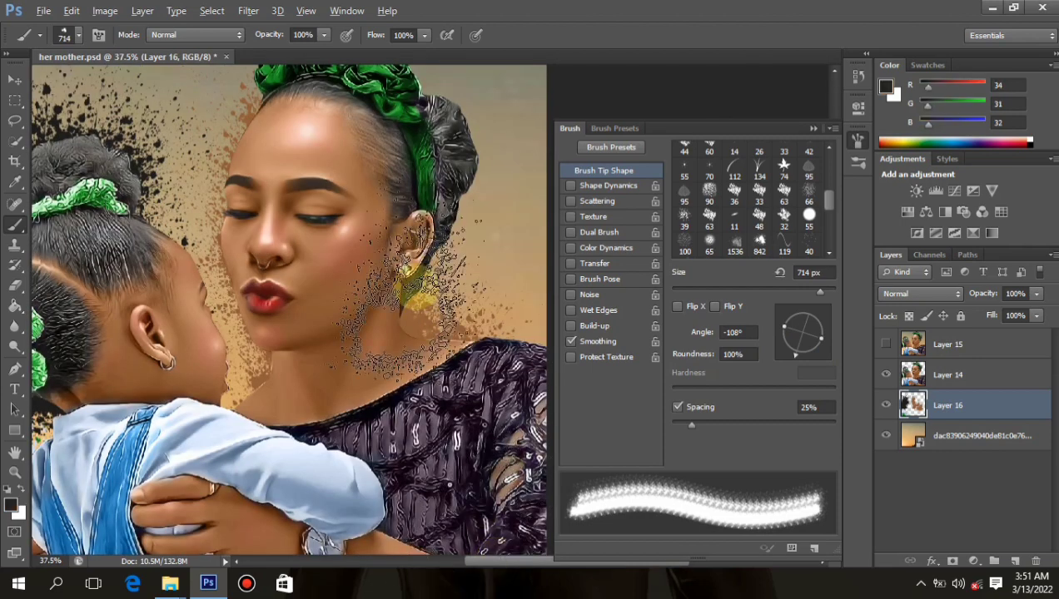
left_click_drag(768, 360, 787, 346)
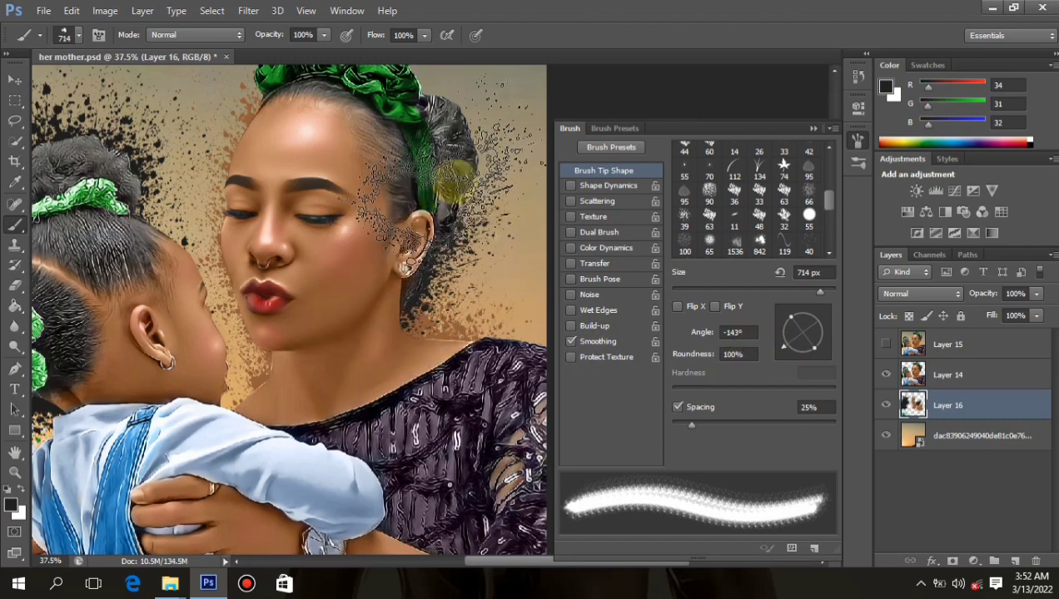
left_click(455, 182)
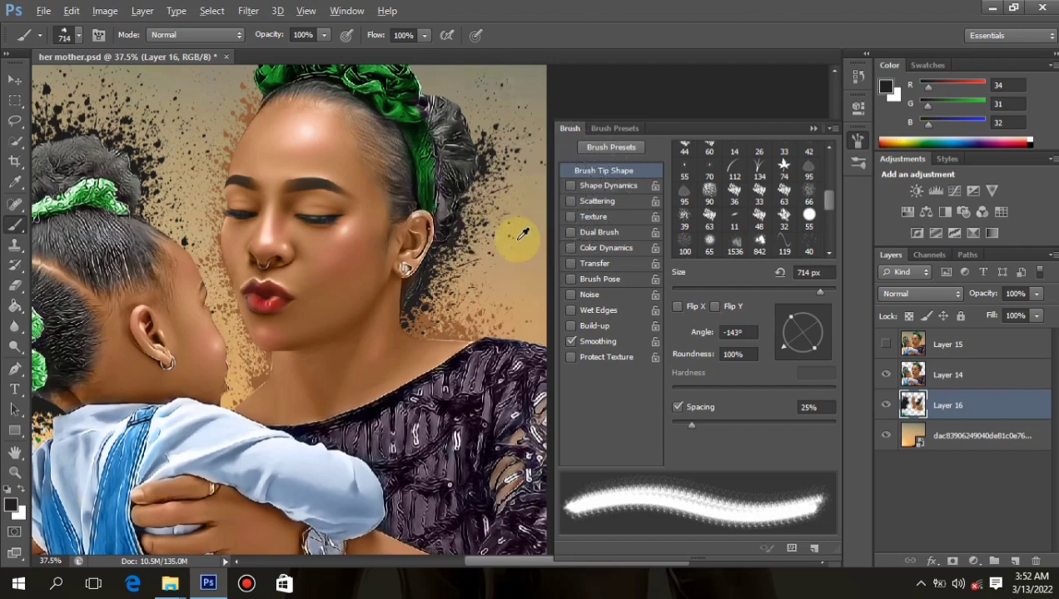
Sample the dress's dark purple (R 18, G 0, B 18) and stamp splatters above the mother's shoulder with the brush tip at -27°
scroll(433, 226, "down", 5)
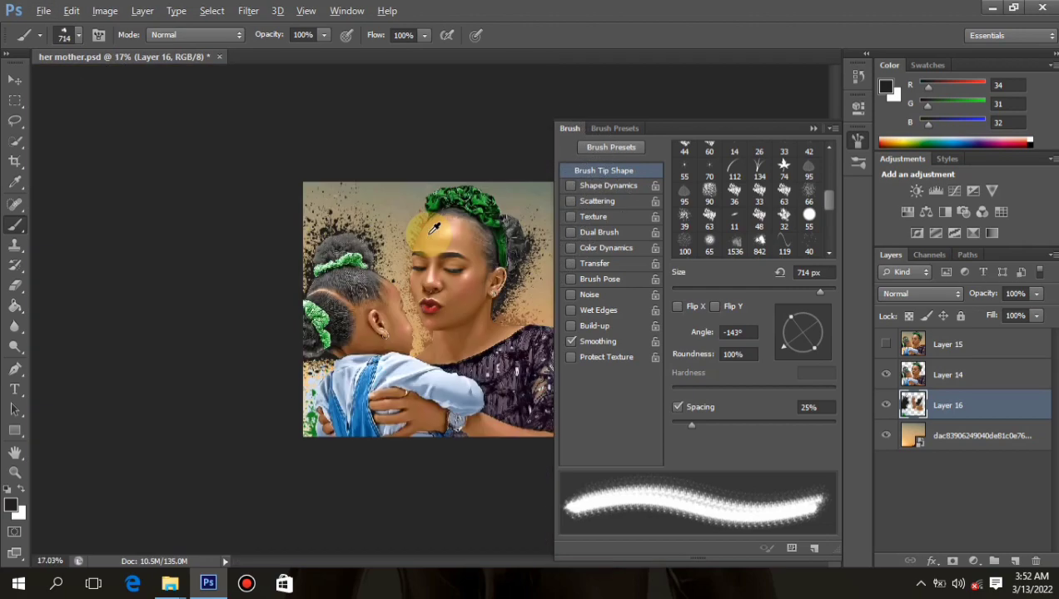
scroll(465, 213, "up", 5)
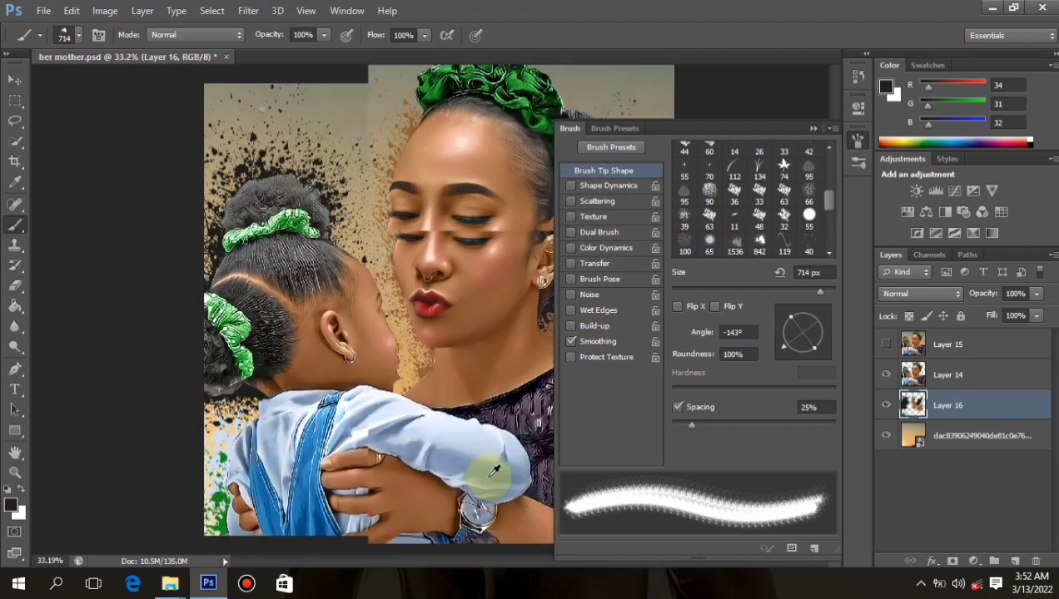
left_click_drag(465, 575, 537, 563)
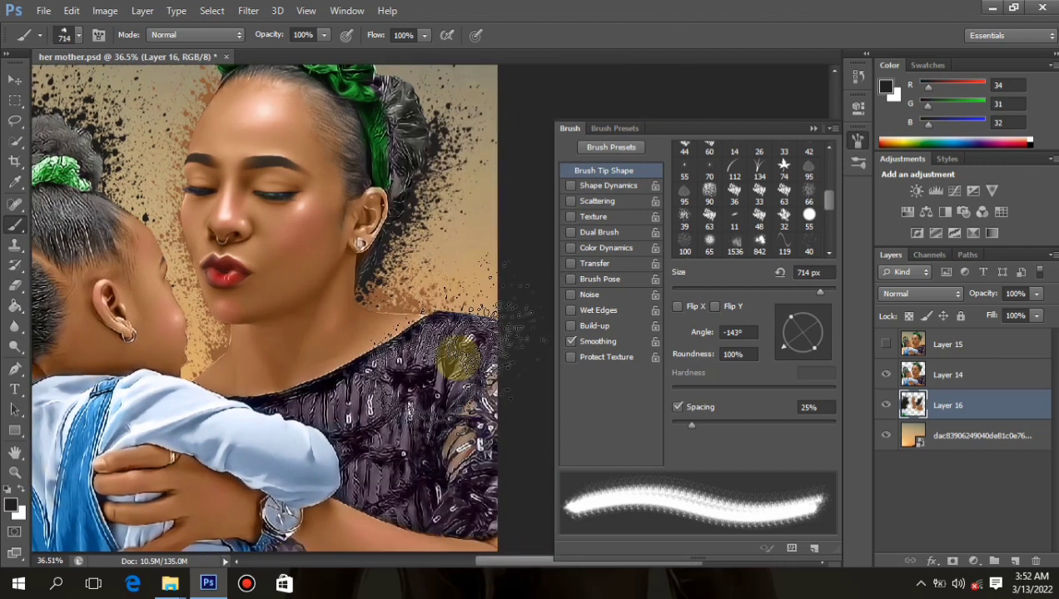
left_click(456, 315, "alt")
mouse_move(446, 333)
left_mouse_down()
mouse_move(479, 345)
mouse_move(487, 333)
mouse_move(470, 407)
left_mouse_up()
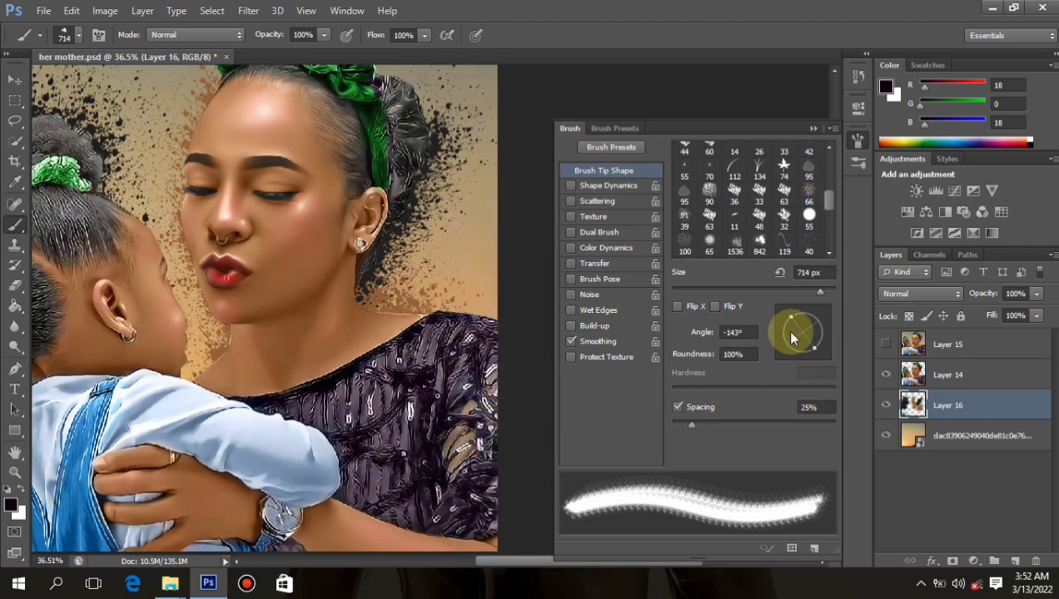
mouse_move(781, 329)
left_mouse_down()
mouse_move(780, 350)
mouse_move(823, 342)
left_mouse_up()
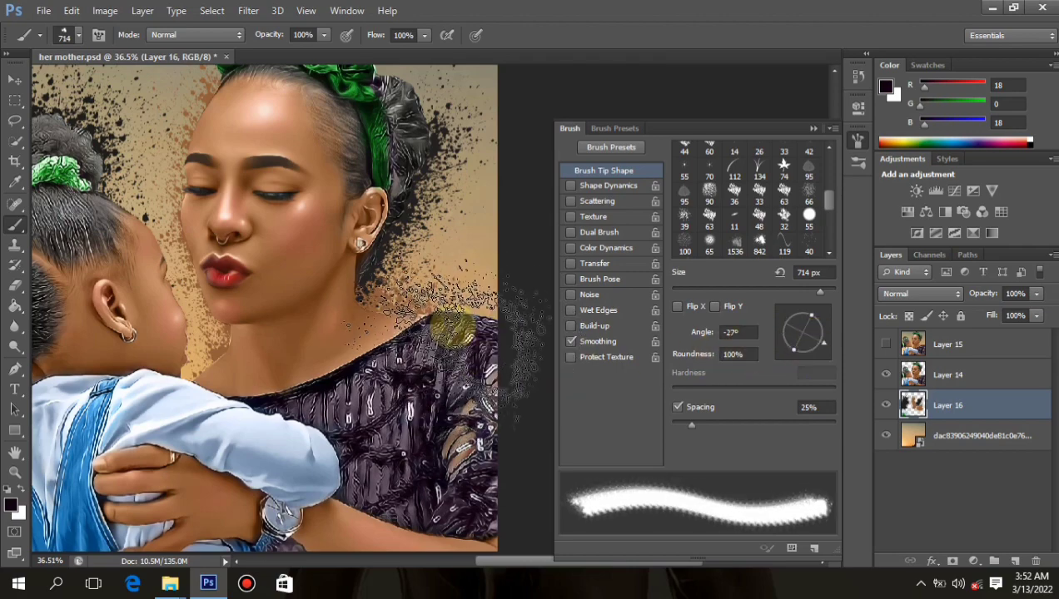
Sample the dark green (R 12, G 38, B 13) from the mother's headband as the brush colour
scroll(408, 398, "down", 7)
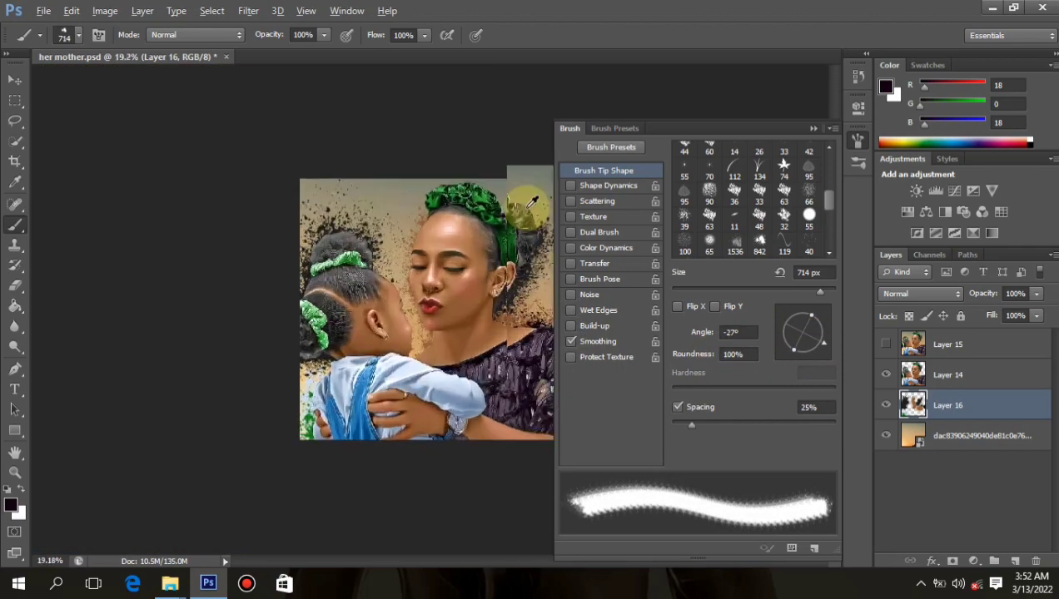
scroll(529, 200, "up", 4)
scroll(530, 191, "up", 1)
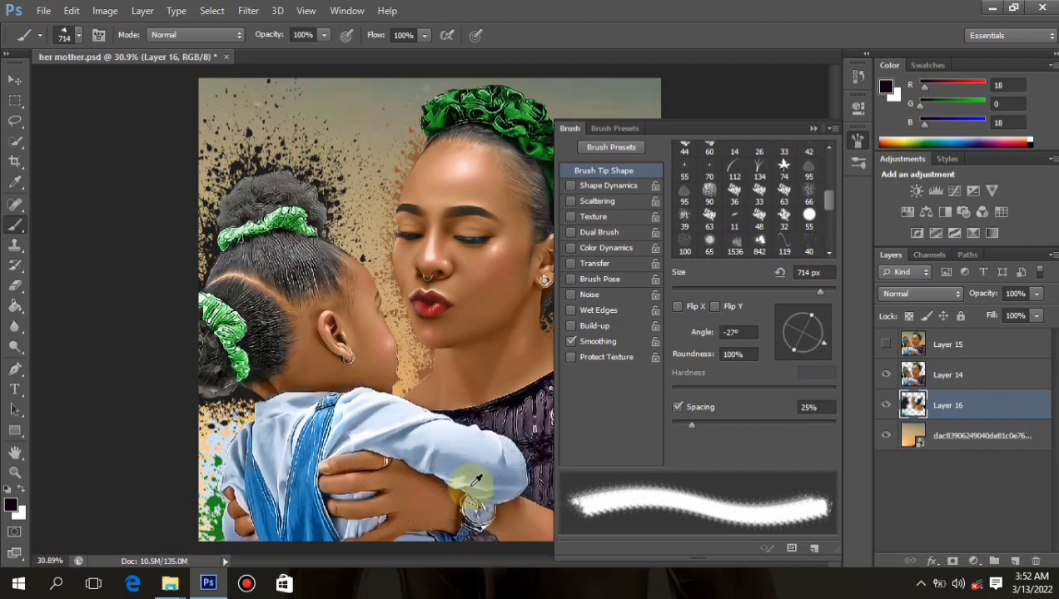
scroll(471, 574, "up", 1)
left_click_drag(496, 565, 540, 564)
scroll(461, 275, "up", 5)
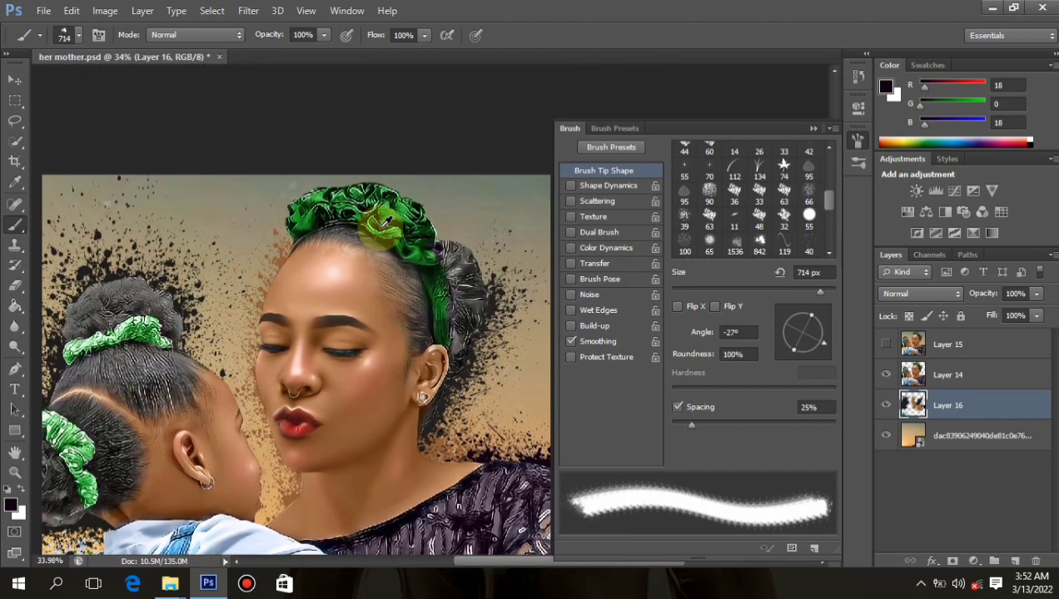
left_click(413, 224)
left_click(413, 225)
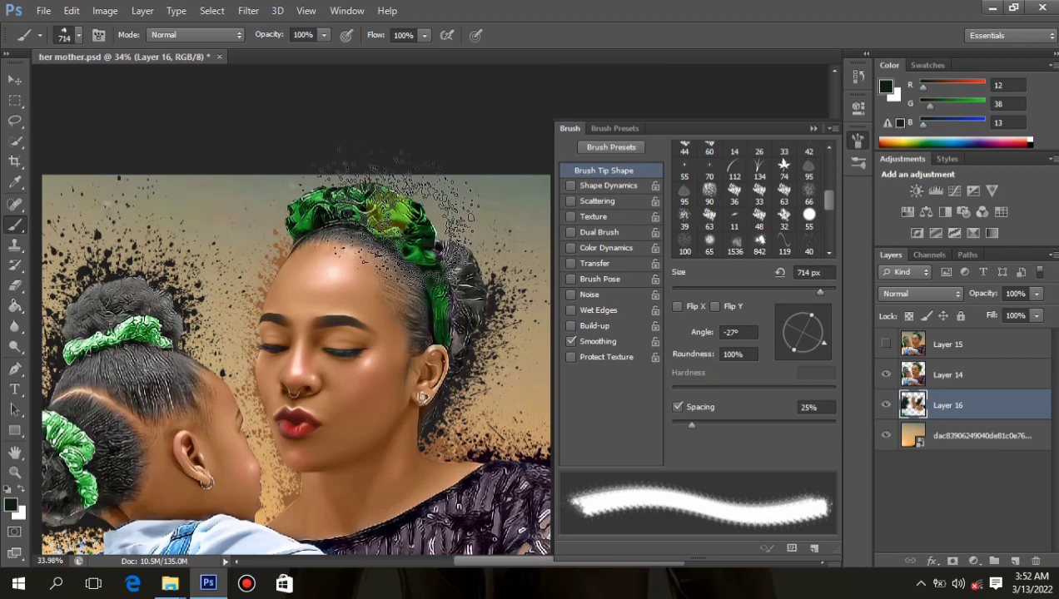
Stamp dark green splatters around the mother's headband, adjusting the brush tip angle to -57°
left_click_drag(829, 348, 823, 354)
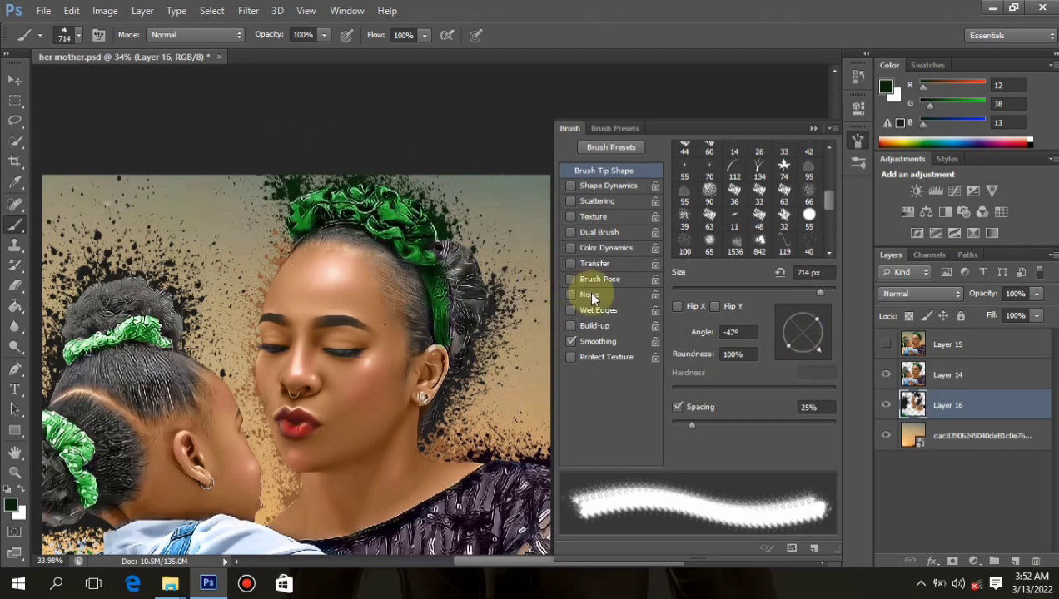
mouse_move(823, 358)
left_mouse_down()
mouse_move(792, 351)
mouse_move(821, 355)
left_mouse_up()
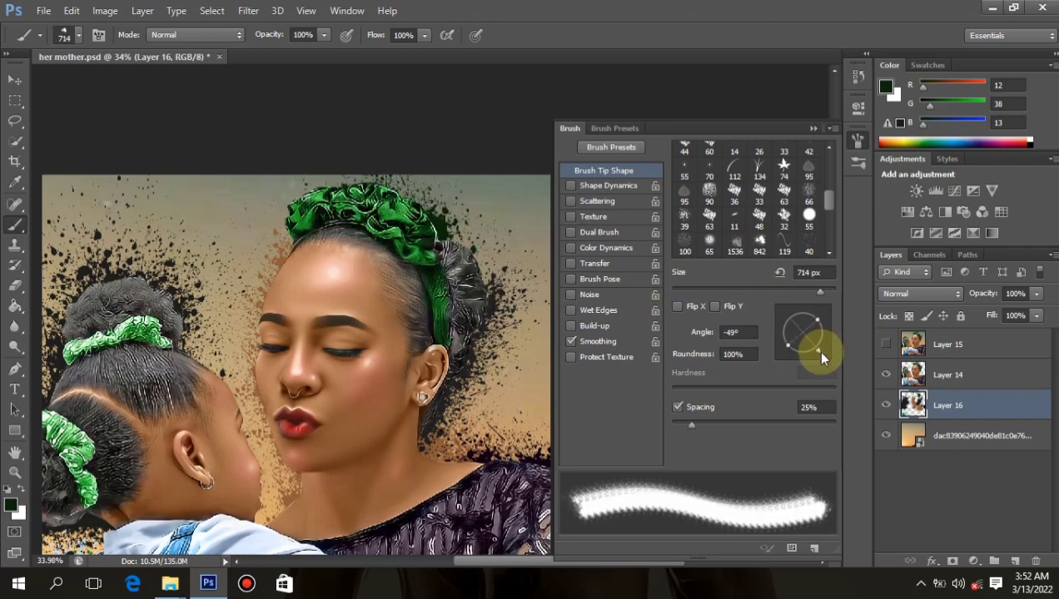
left_click(371, 210)
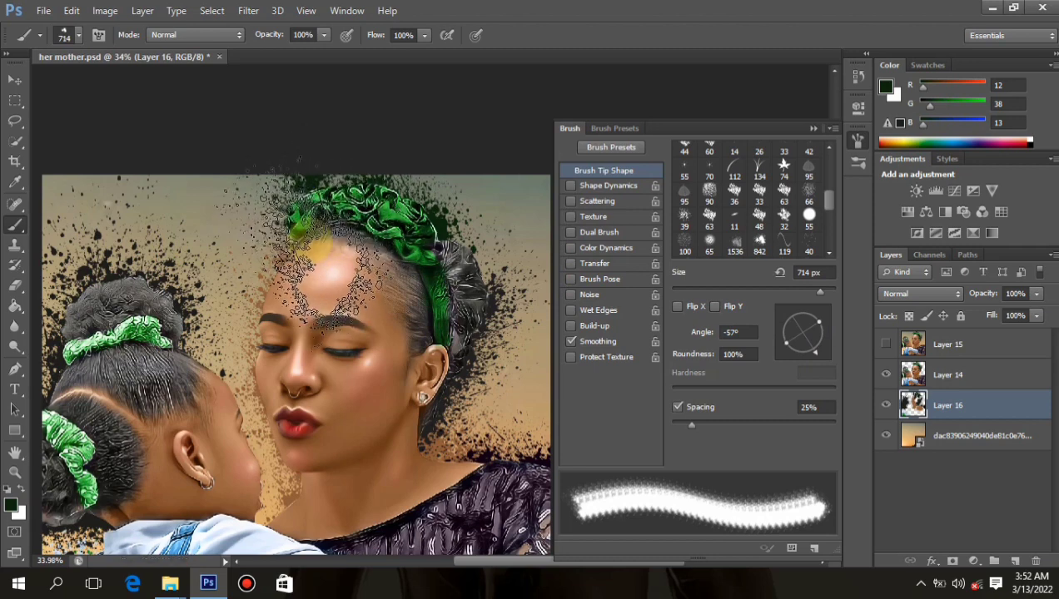
left_click(510, 283)
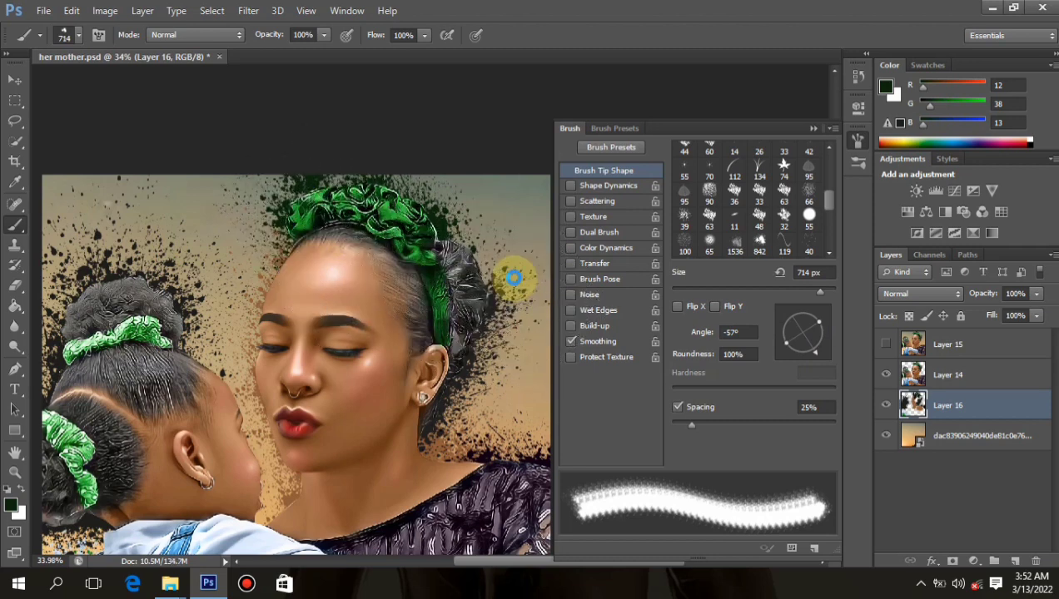
Save the splattered portrait document and check the whole composition
key("ctrl+s")
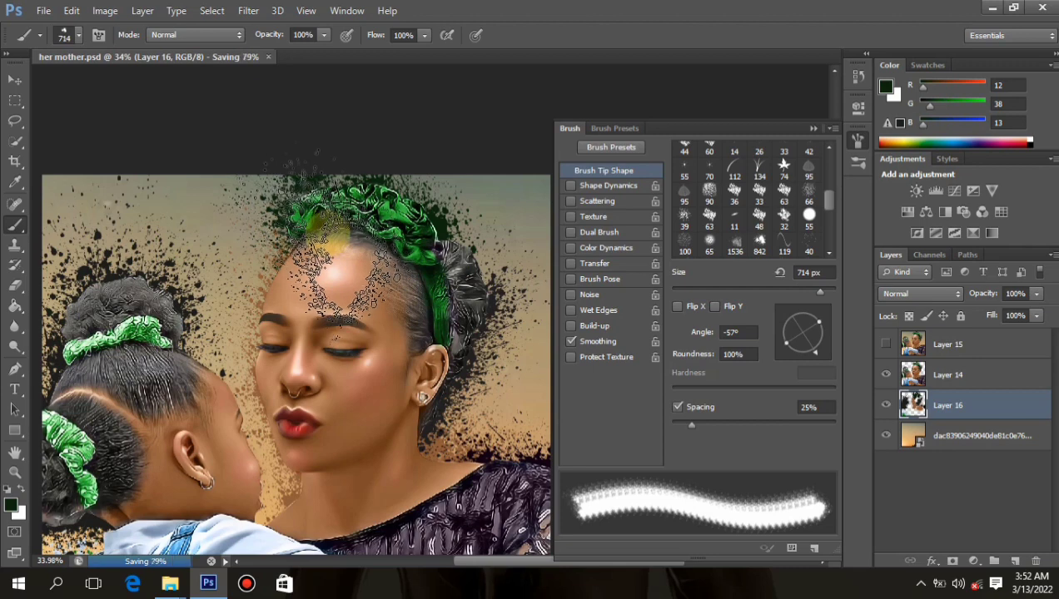
scroll(478, 213, "down", 4)
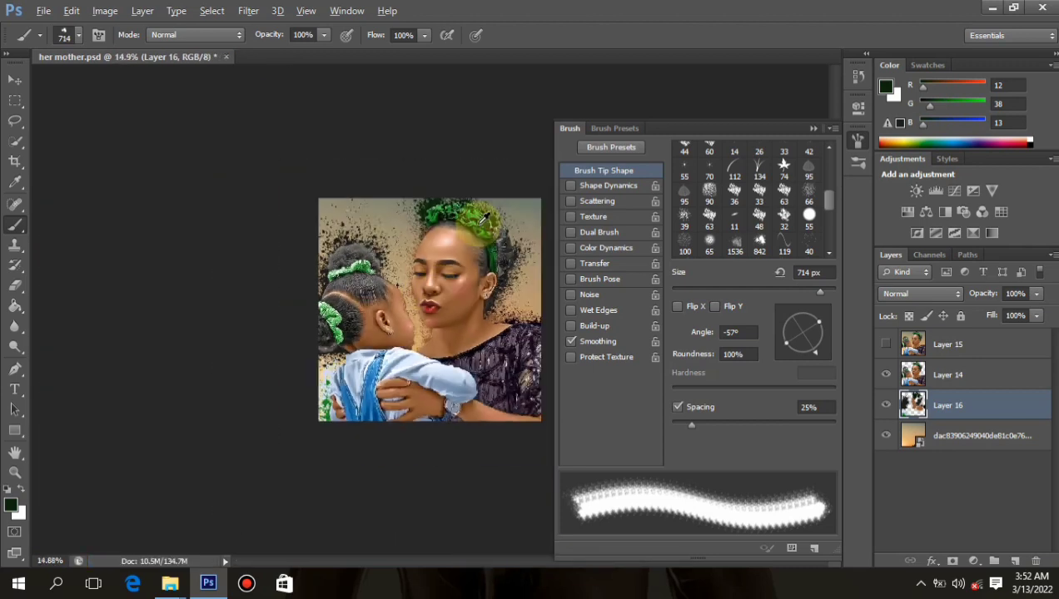
scroll(483, 217, "up", 4)
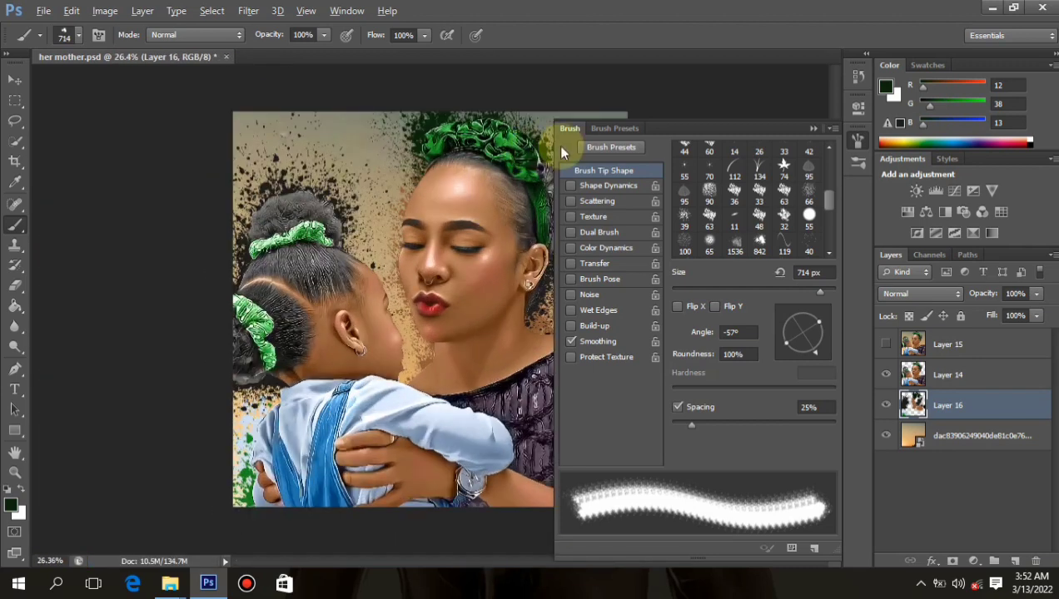
Switch to File Explorer and copy her mother.psd from the desktop into the graphics1 folder, replacing the existing file
left_click(990, 8)
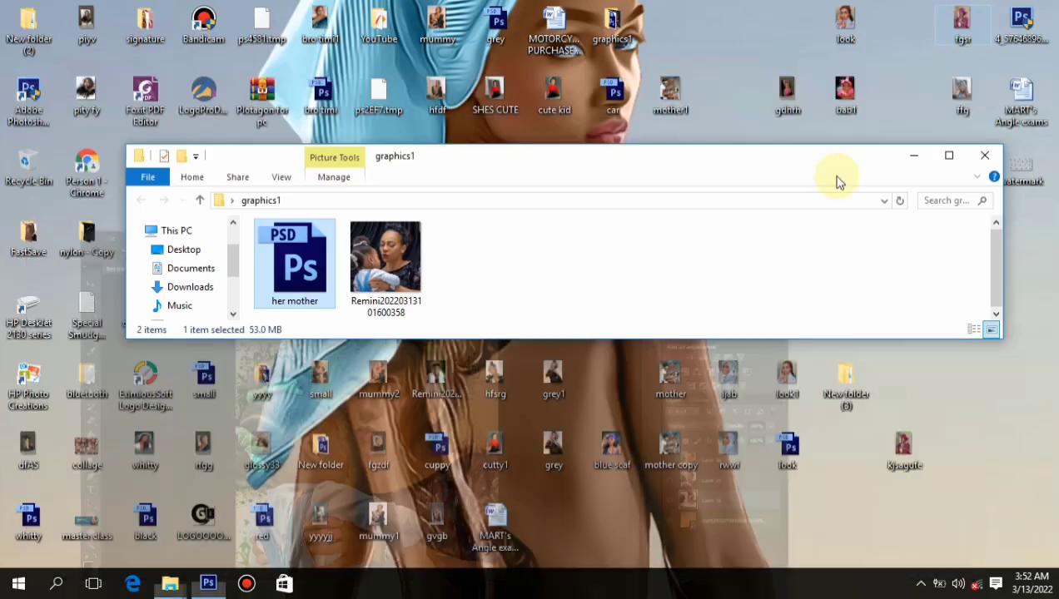
left_click_drag(596, 164, 575, 370)
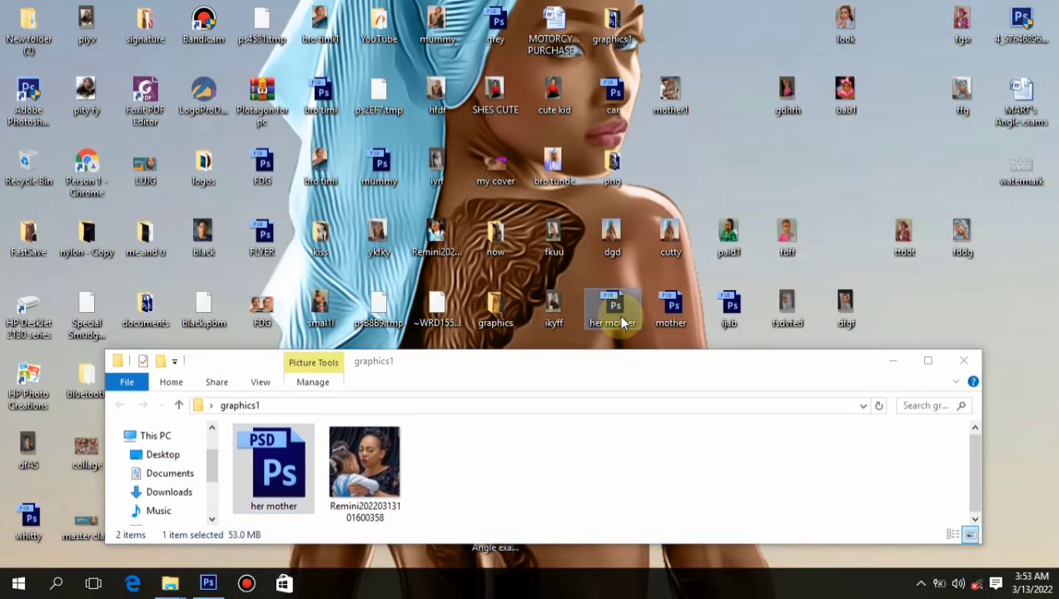
left_click(565, 482)
key("ctrl+v")
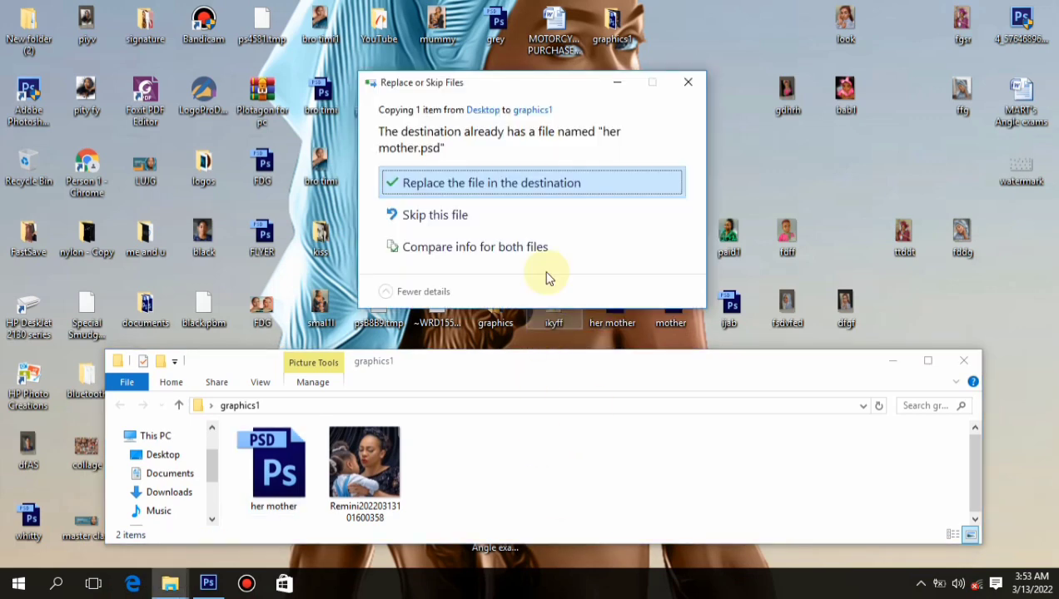
left_click(566, 190)
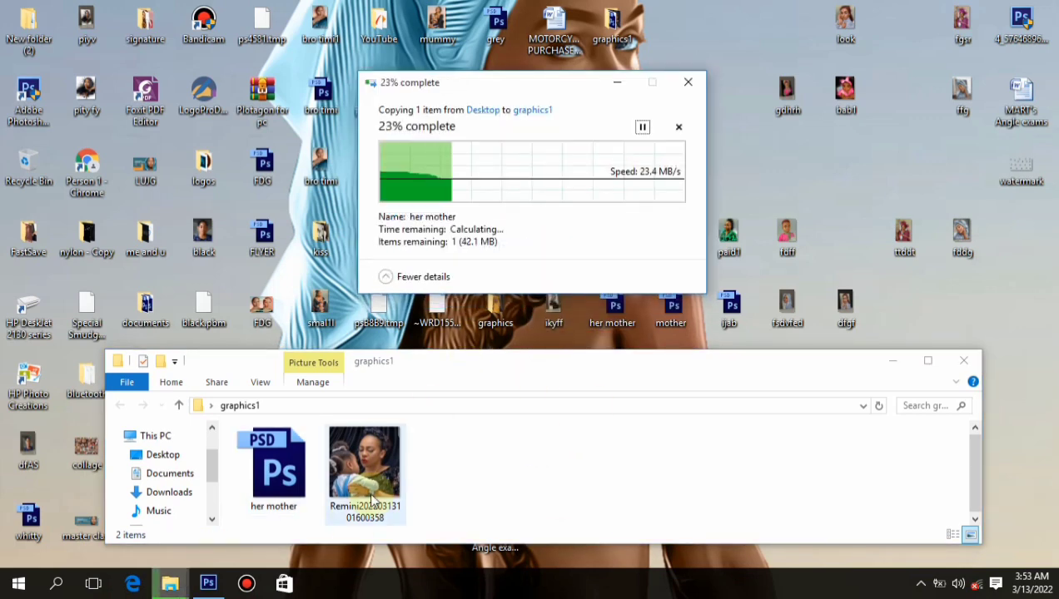
Back in Photoshop, sample the dark hair colour (R 33, G 32, B 30) and stamp splatters around the mother's bun with the tip at -103°
mouse_move(204, 587)
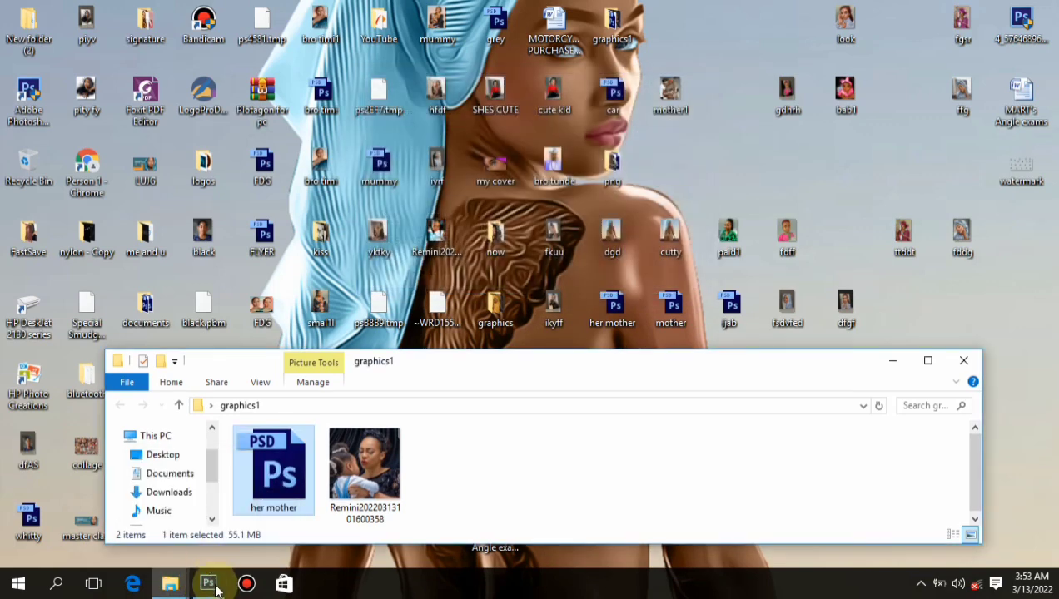
left_click(209, 584)
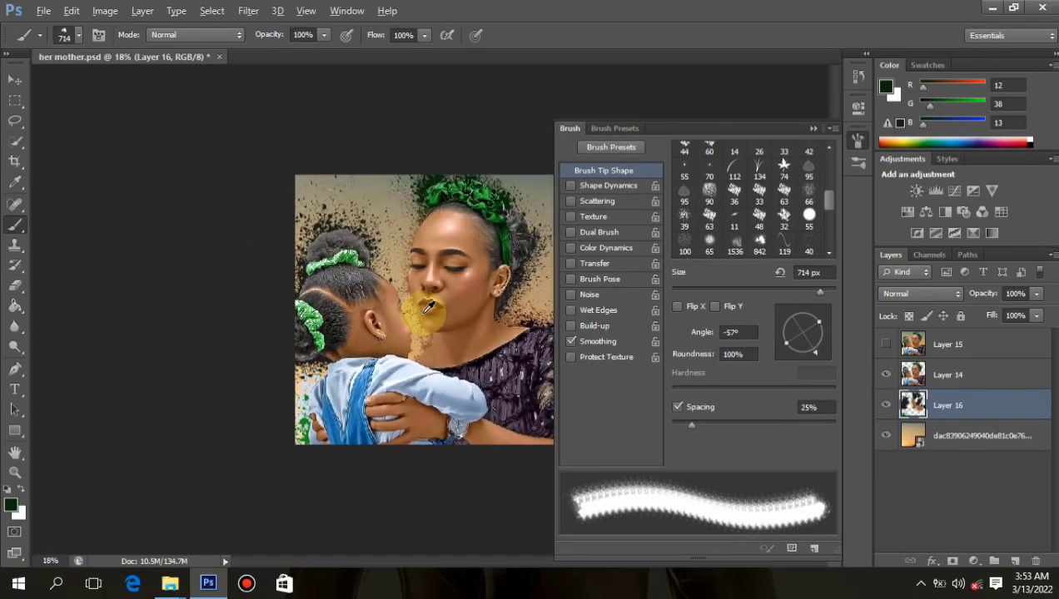
scroll(552, 211, "up", 2)
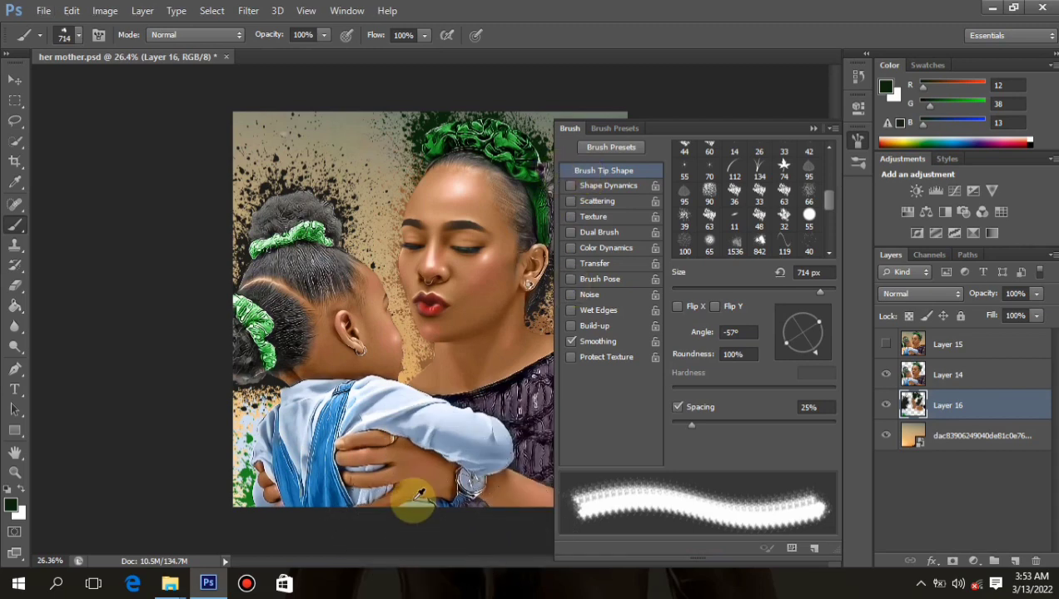
scroll(414, 495, "up", 1)
scroll(446, 509, "up", 1)
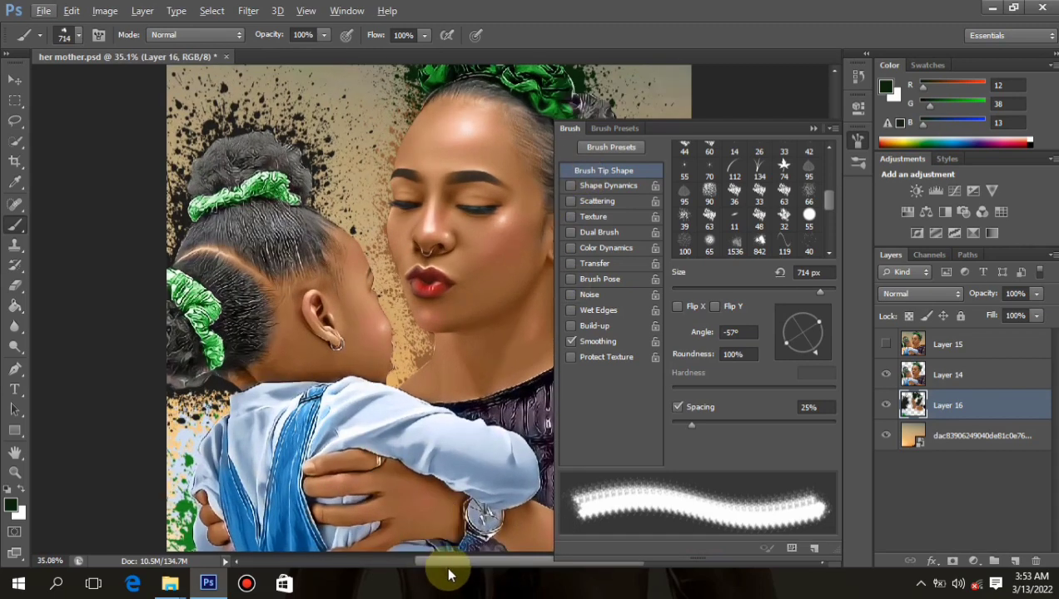
scroll(467, 563, "up", 1)
scroll(491, 260, "up", 2)
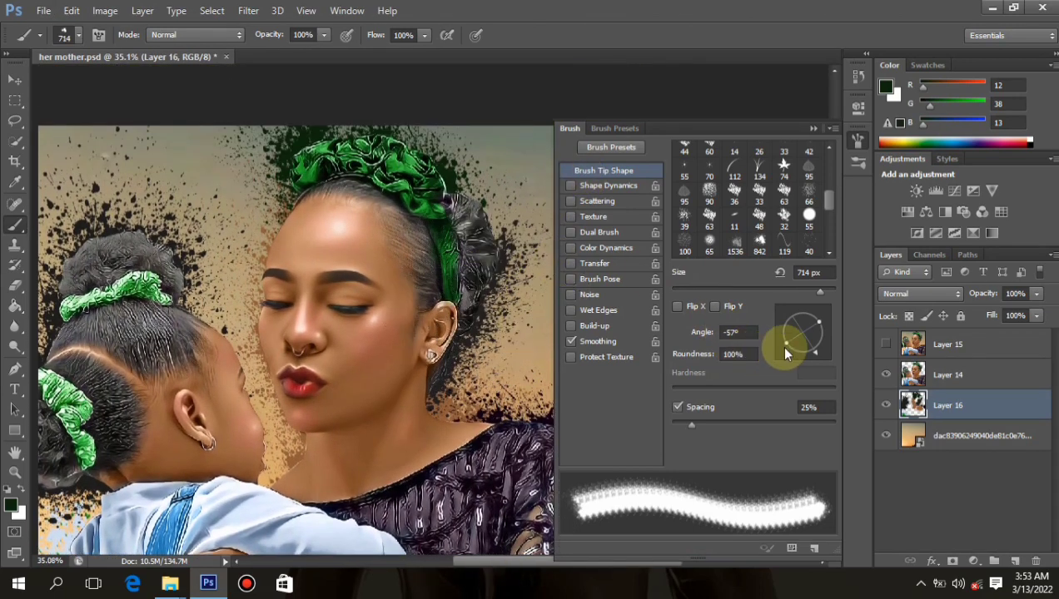
mouse_move(830, 351)
left_mouse_down()
mouse_move(783, 354)
mouse_move(791, 356)
left_mouse_up()
left_click(472, 210)
left_click(488, 240, "alt")
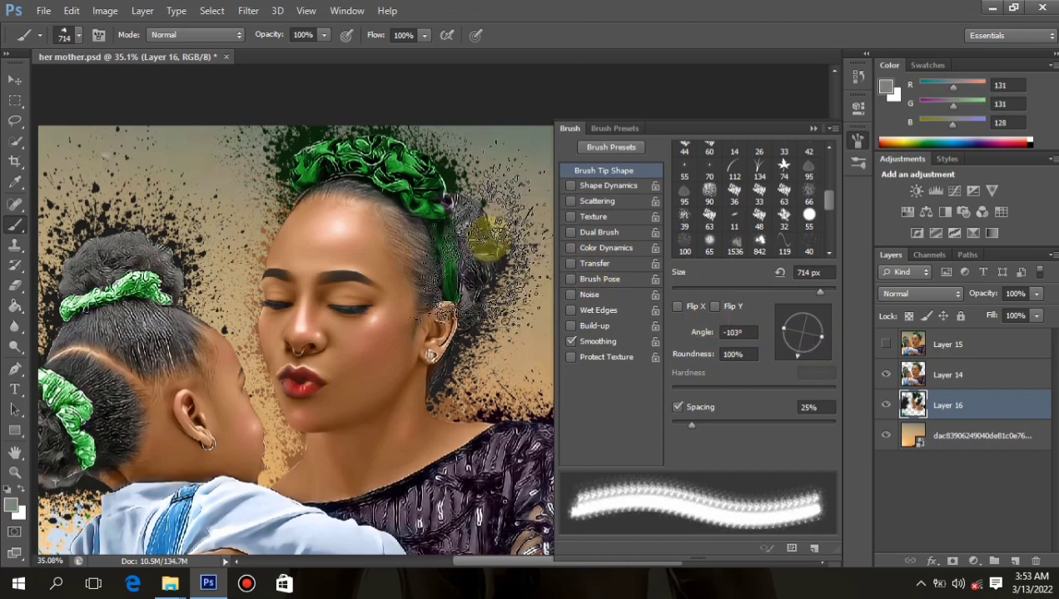
left_click(473, 248)
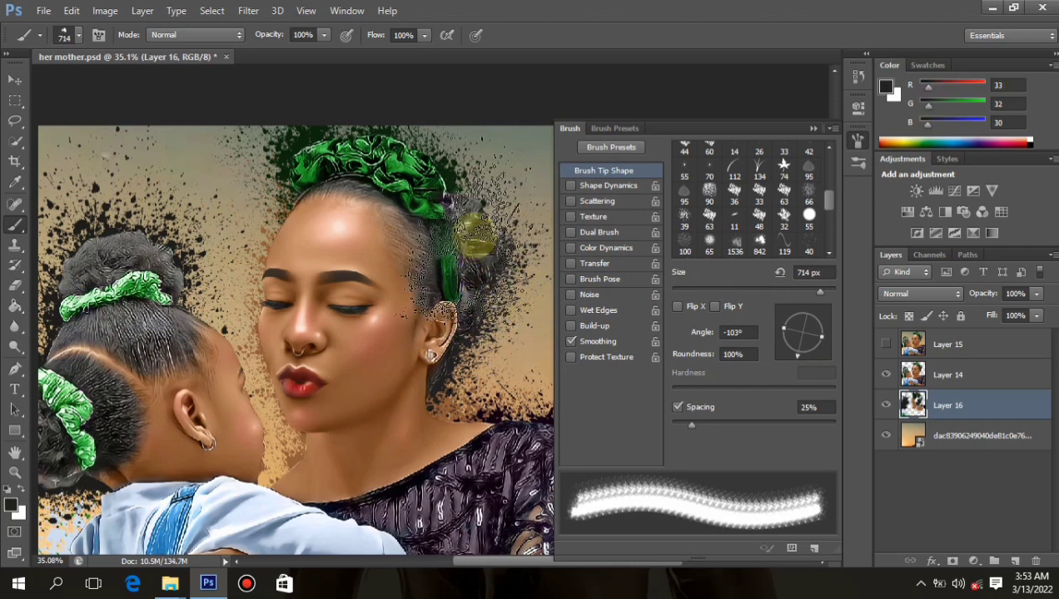
left_click(481, 223)
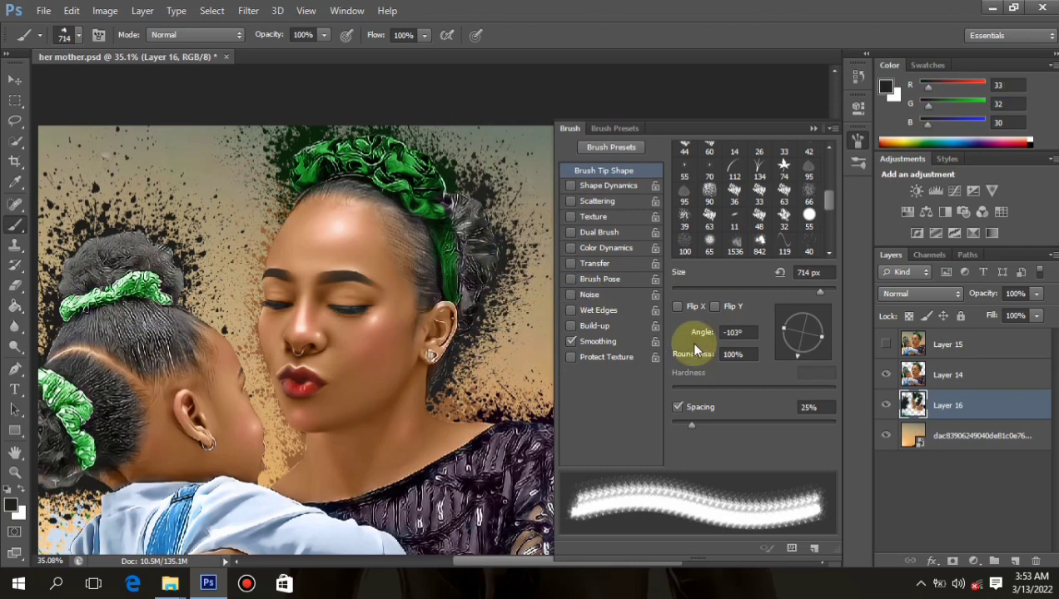
Set the brush tip angle to -155°, and hide the brush settings to view the whole portrait
left_click_drag(792, 358, 781, 342)
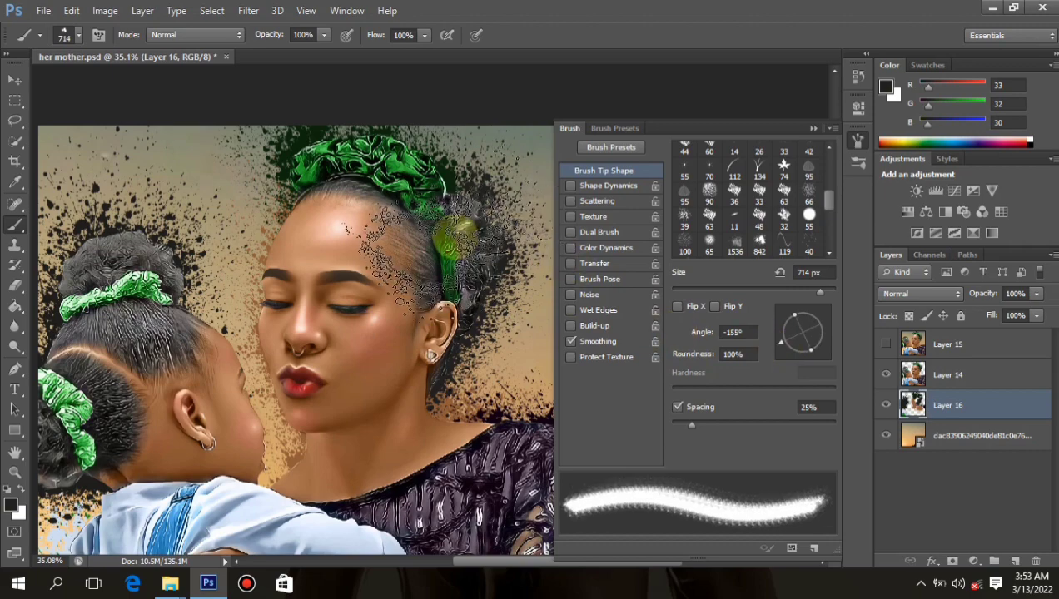
left_click(561, 131)
scroll(558, 242, "down", 8)
scroll(569, 243, "up", 5)
scroll(575, 249, "down", 2)
scroll(576, 251, "up", 1)
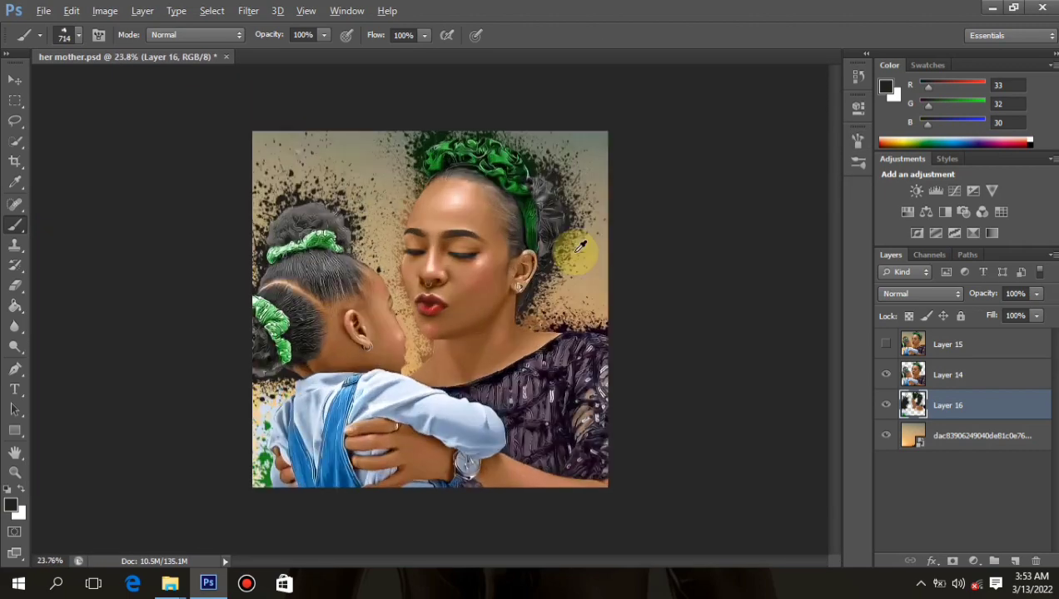
Replace Layer 14, Layer 16 and the background image layer with one merged layer of everything visible, and save the document
left_click(994, 385)
key("ctrl+j")
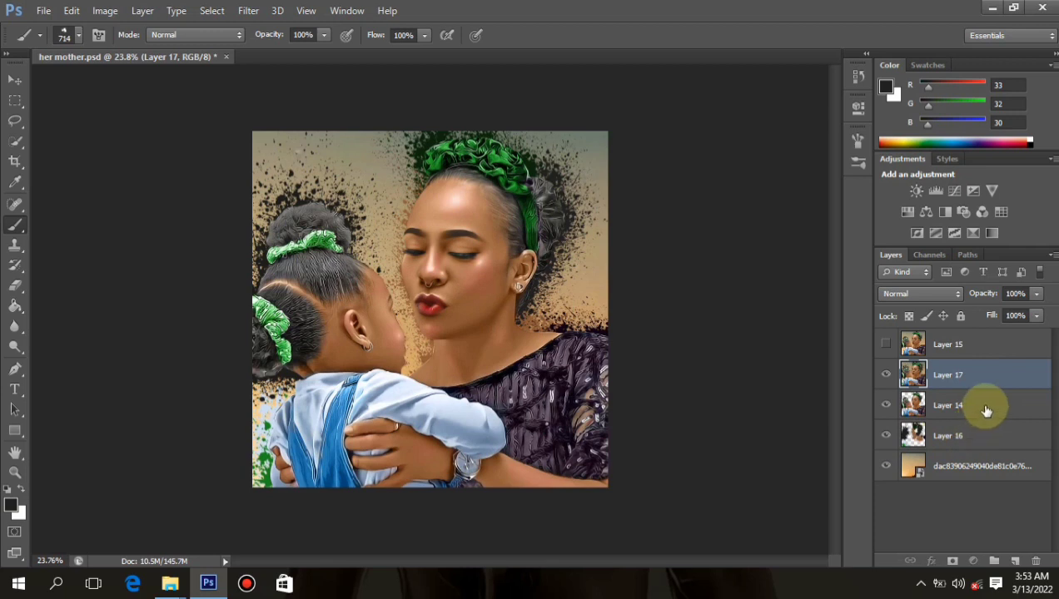
left_click(986, 408)
left_click(981, 476, "shift")
key("Delete")
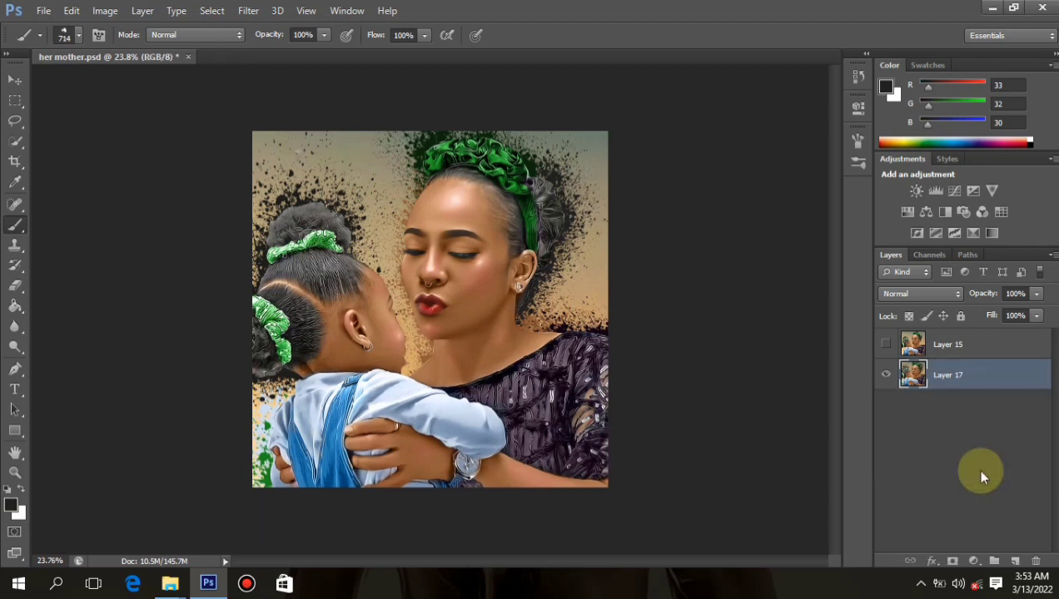
key("ctrl+s")
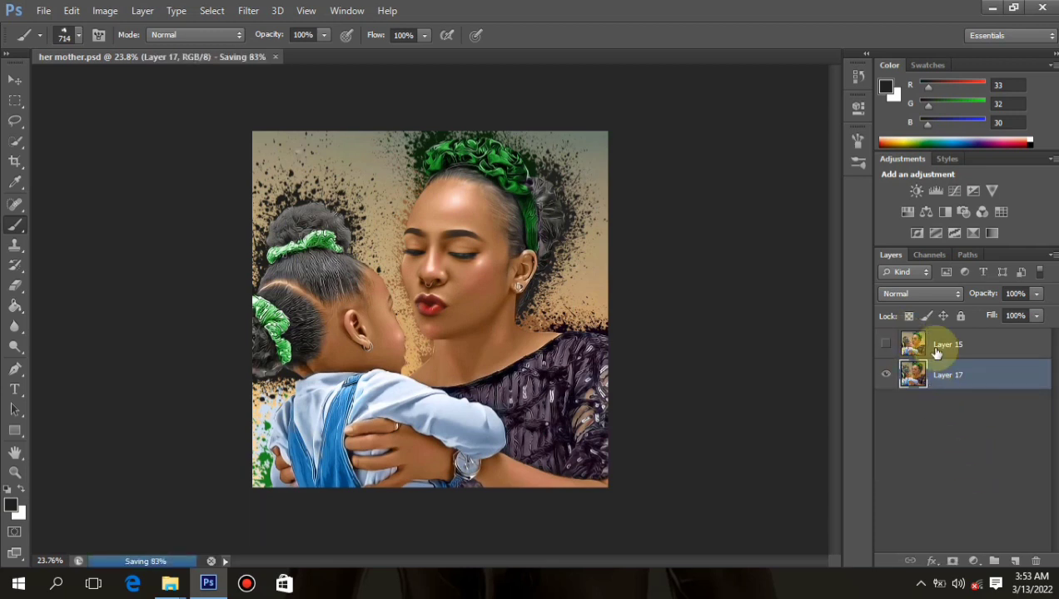
Compare the plain and splattered versions by toggling Layer 15, leave it hidden, and save the document
left_click(888, 345)
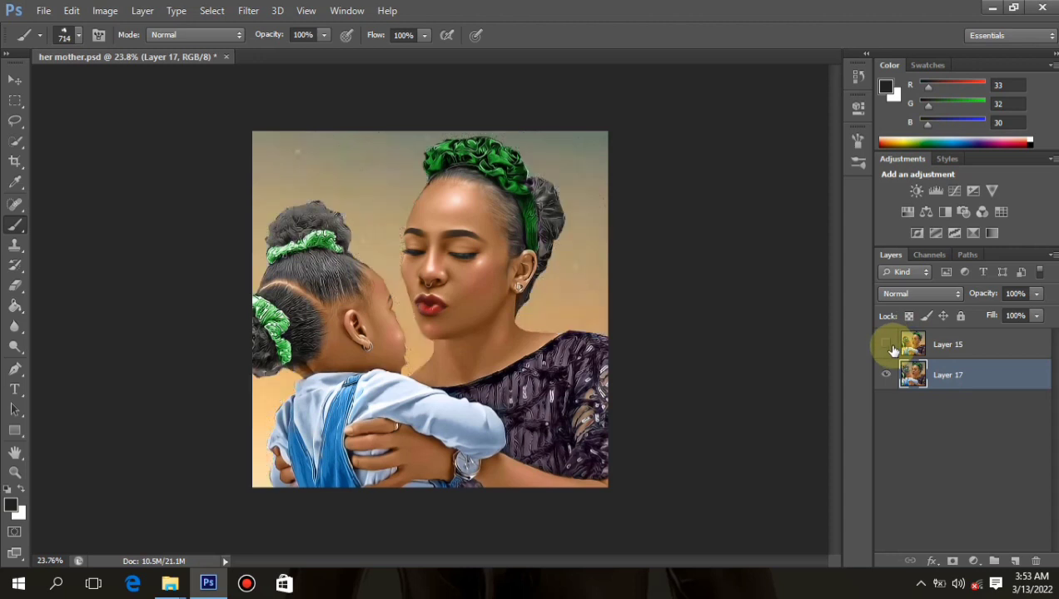
left_click(15, 77)
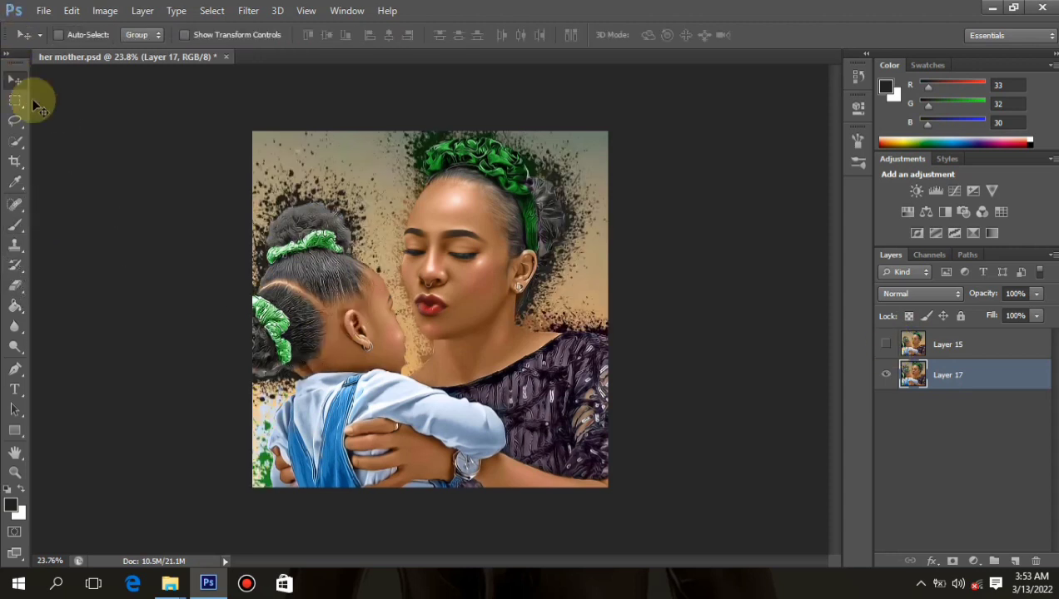
left_click(887, 344)
left_click(885, 350)
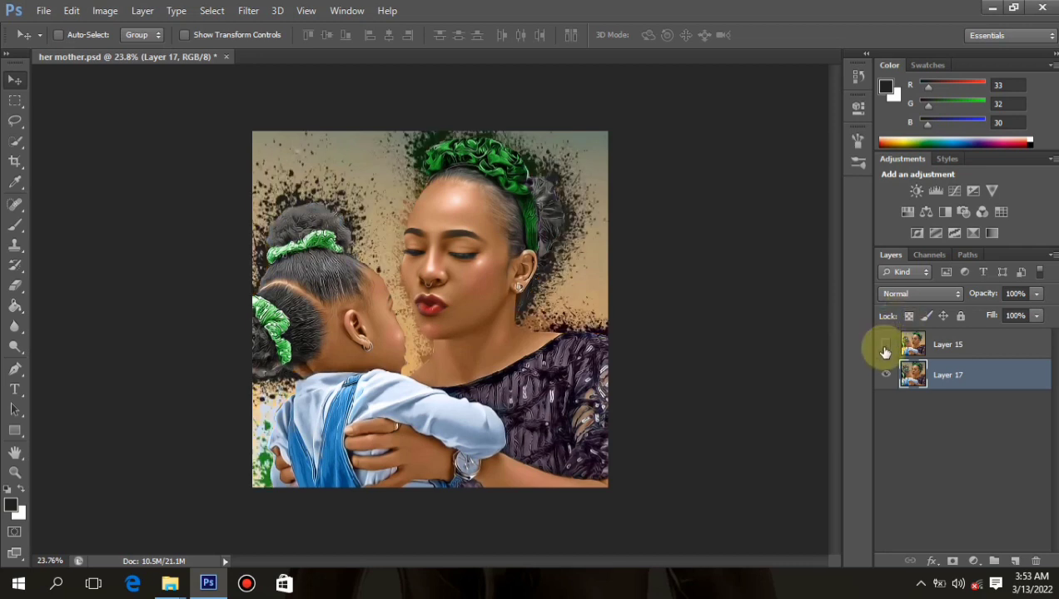
left_click(885, 350)
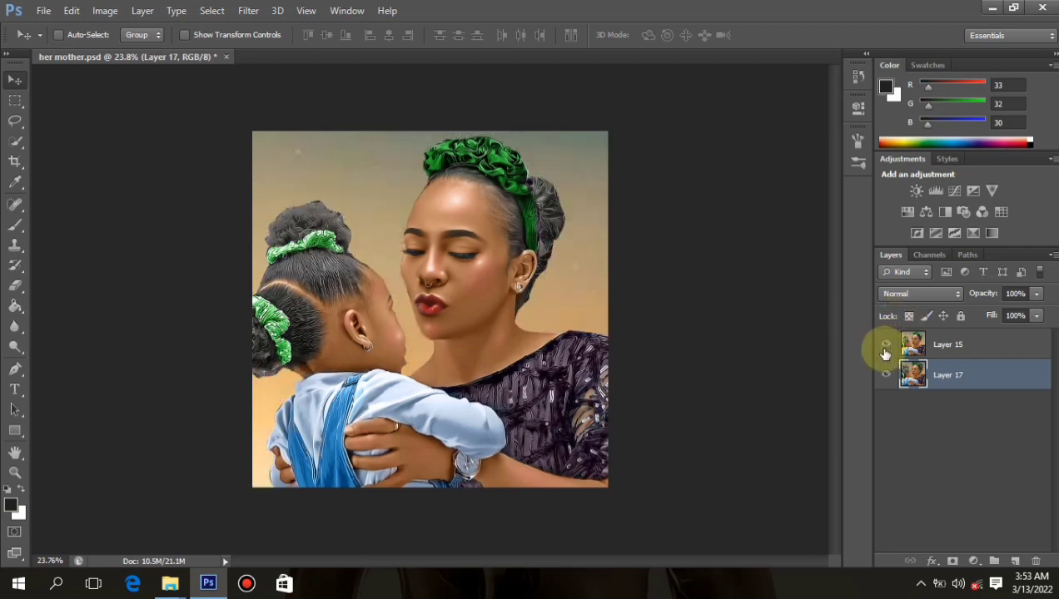
left_click(885, 350)
key("ctrl+s")
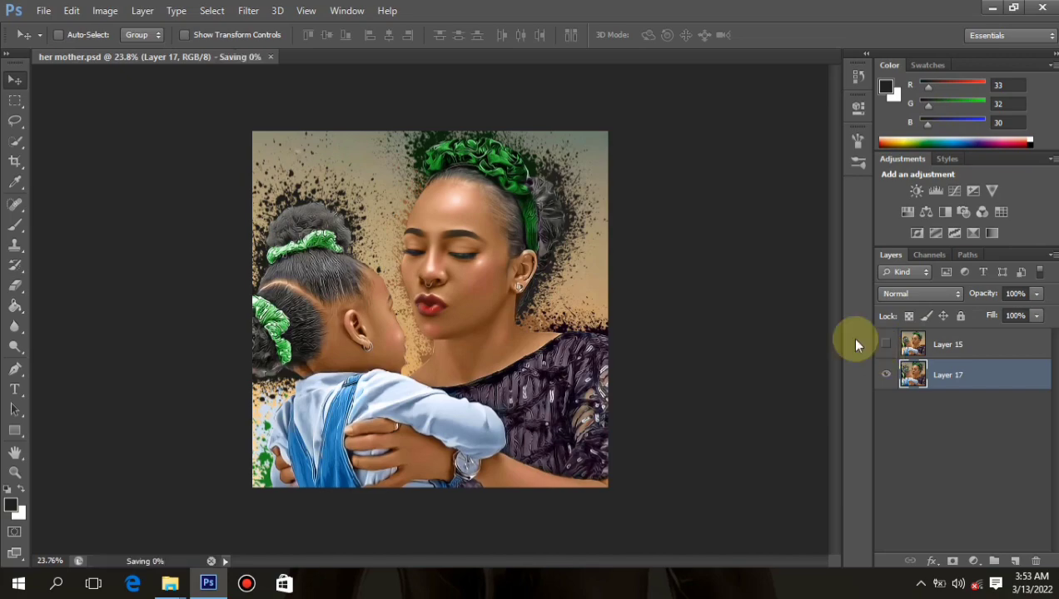
Switch to File Explorer and overwrite the graphics1 copy of her mother.psd with the newly saved desktop file
left_click(991, 8)
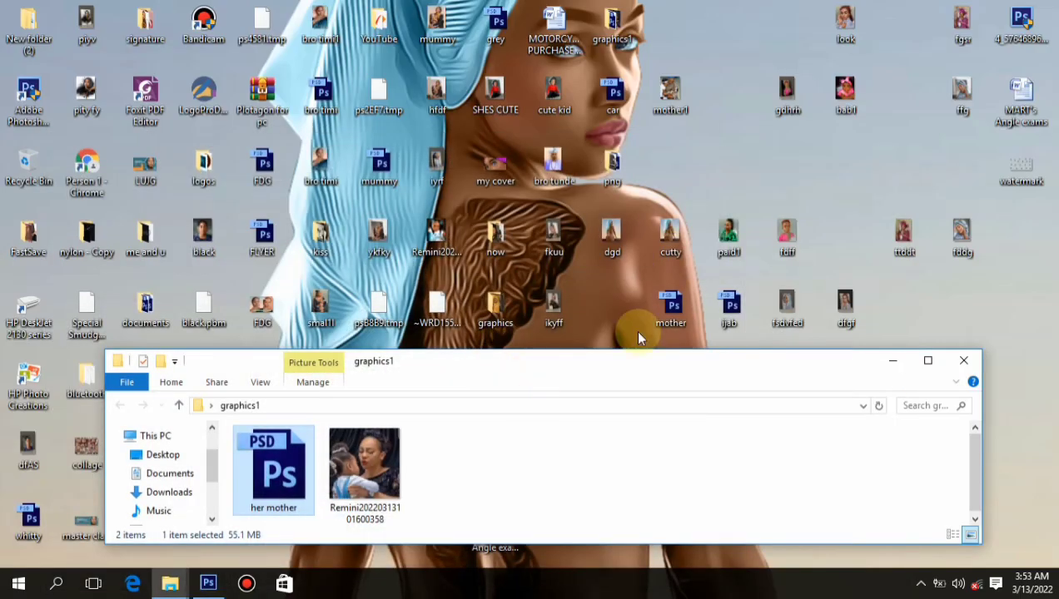
left_click_drag(587, 362, 652, 182)
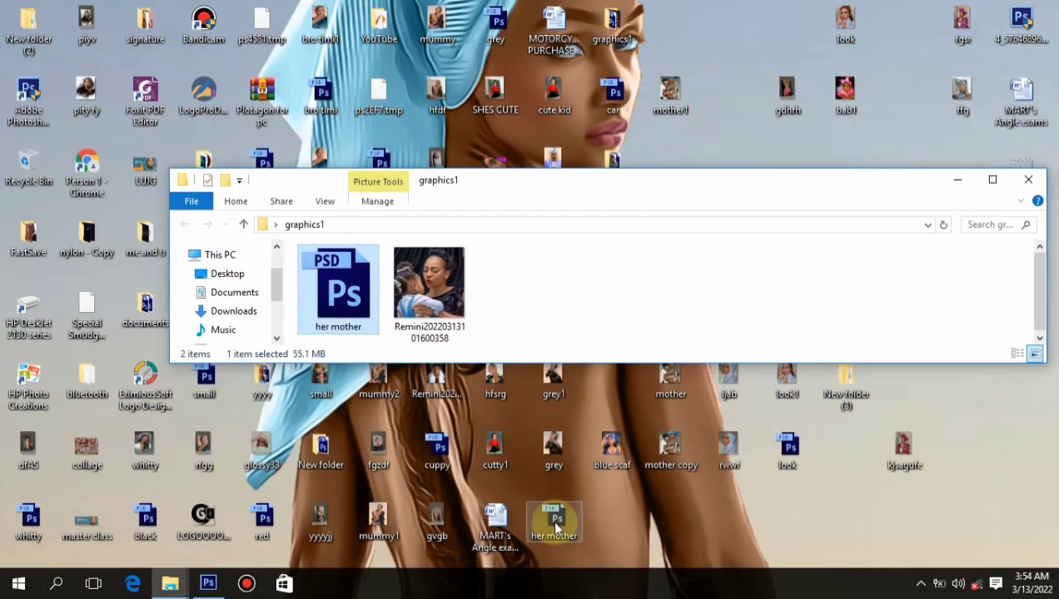
left_click_drag(547, 514, 580, 336)
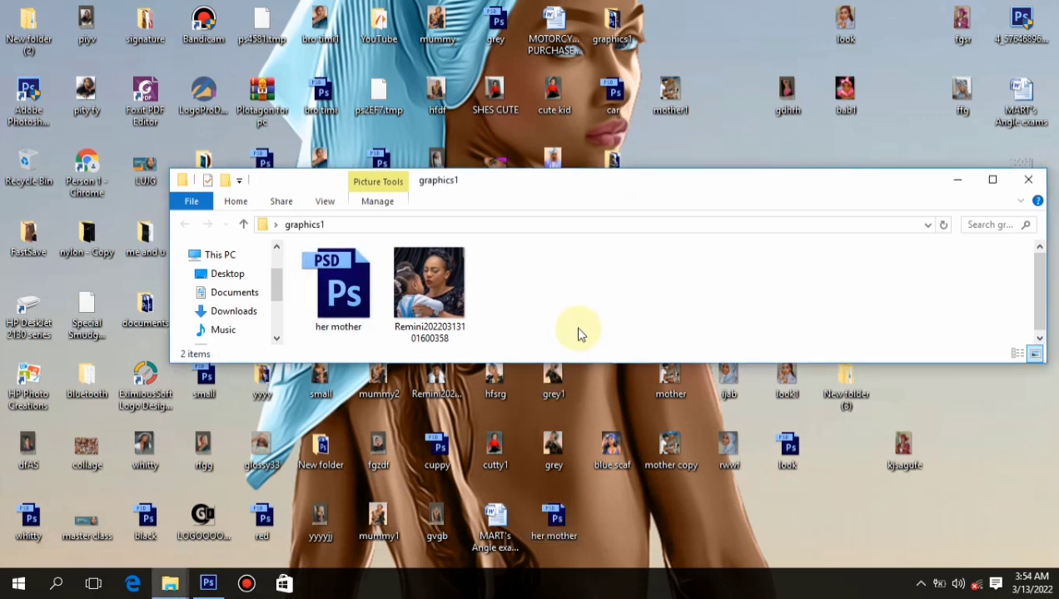
left_click(585, 193)
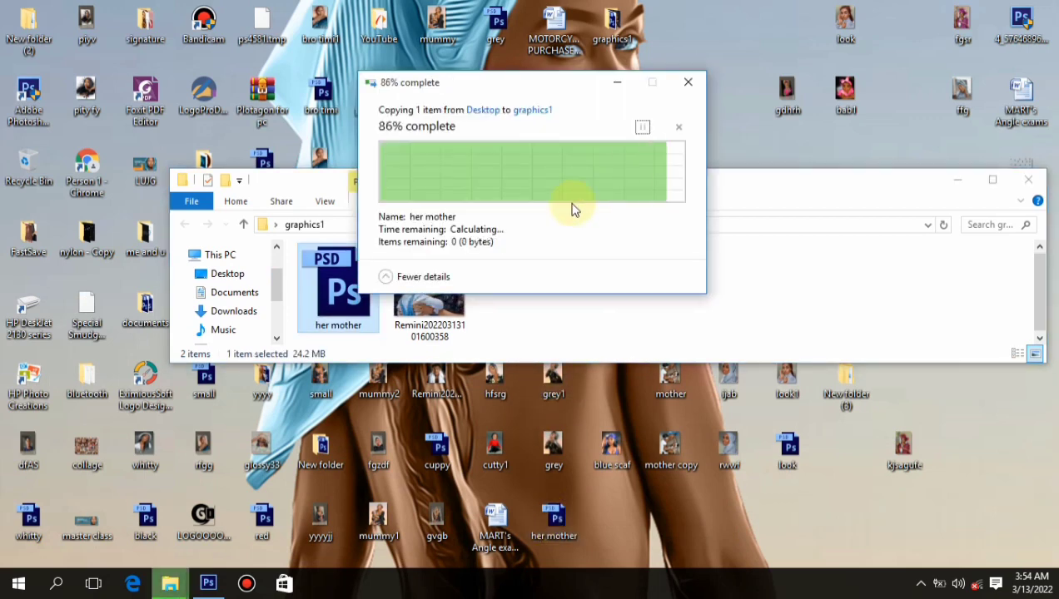
Switch back to Photoshop and show Layer 15, the version without splatters, over the merged layer
left_click(209, 581)
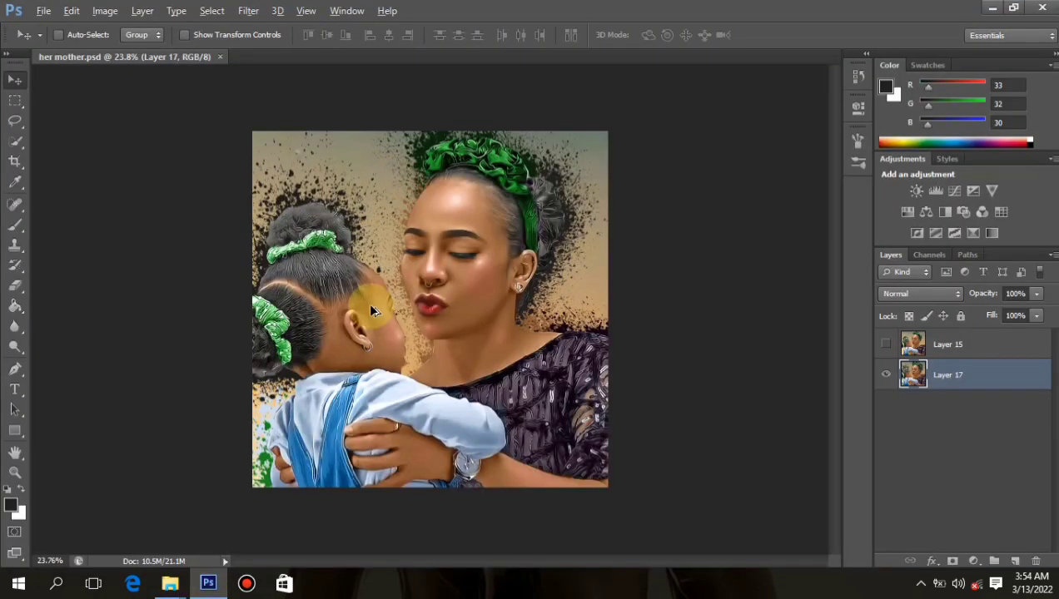
scroll(369, 306, "down", 4)
scroll(433, 288, "up", 3)
scroll(676, 346, "up", 1)
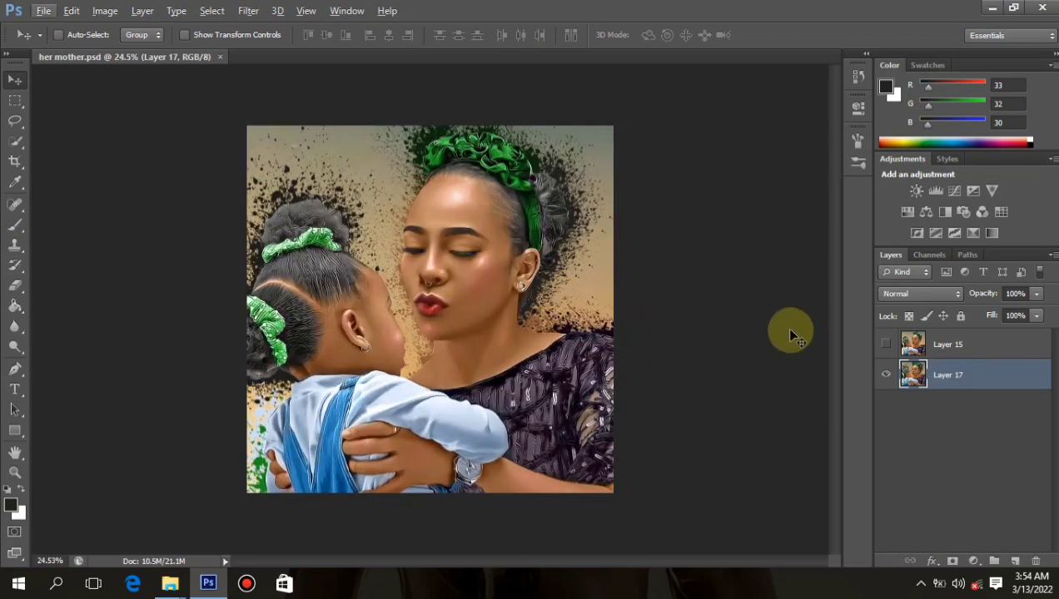
left_click(886, 345)
scroll(538, 214, "down", 1)
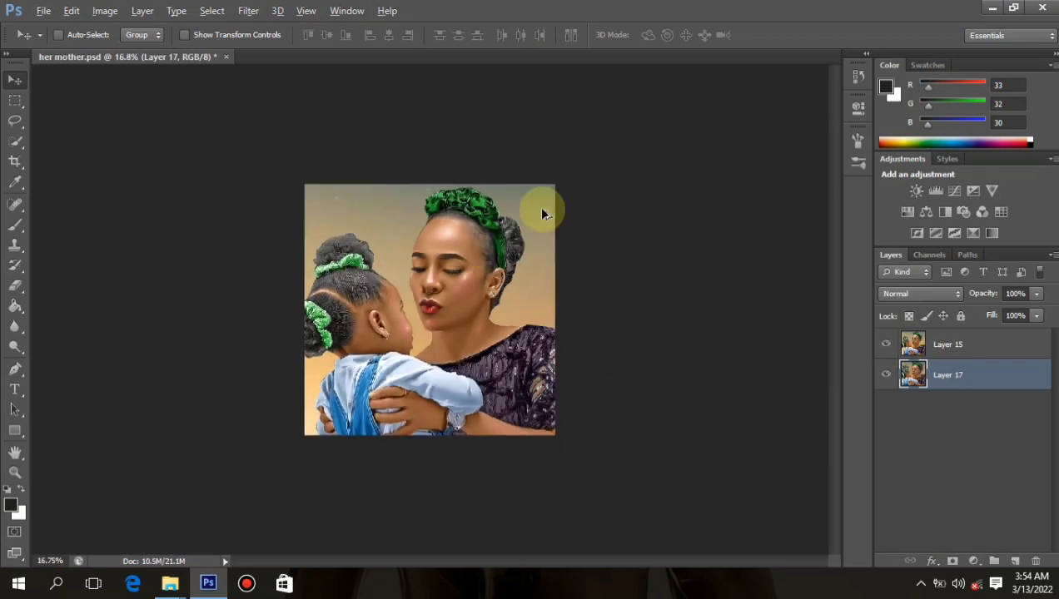
scroll(563, 184, "up", 2)
Place the Shape 2-3 logo from the desktop's png folder into the document and move its layer above Layer 15
left_click(37, 10)
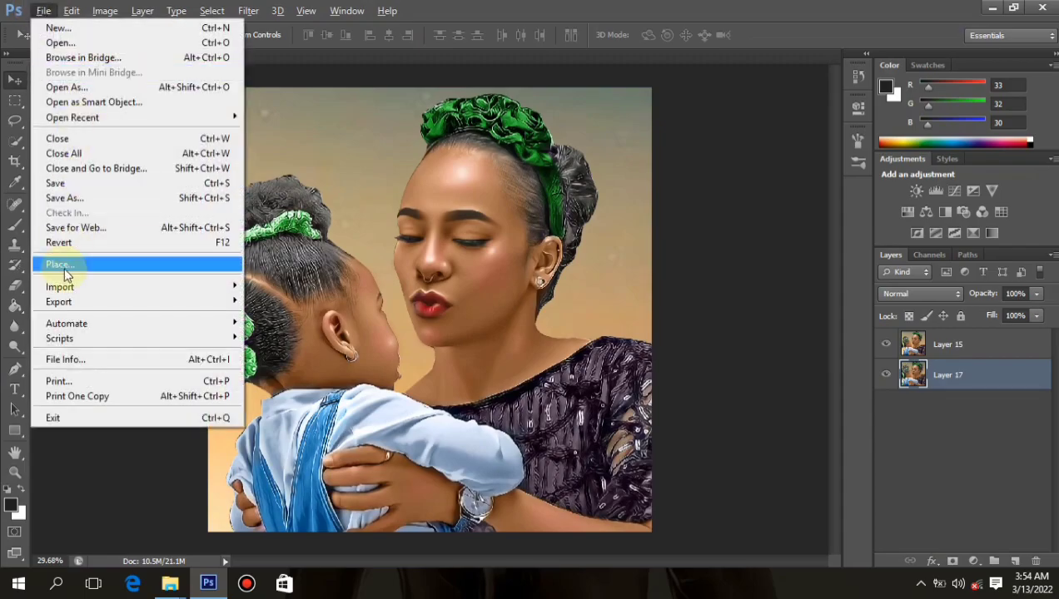
left_click(67, 263)
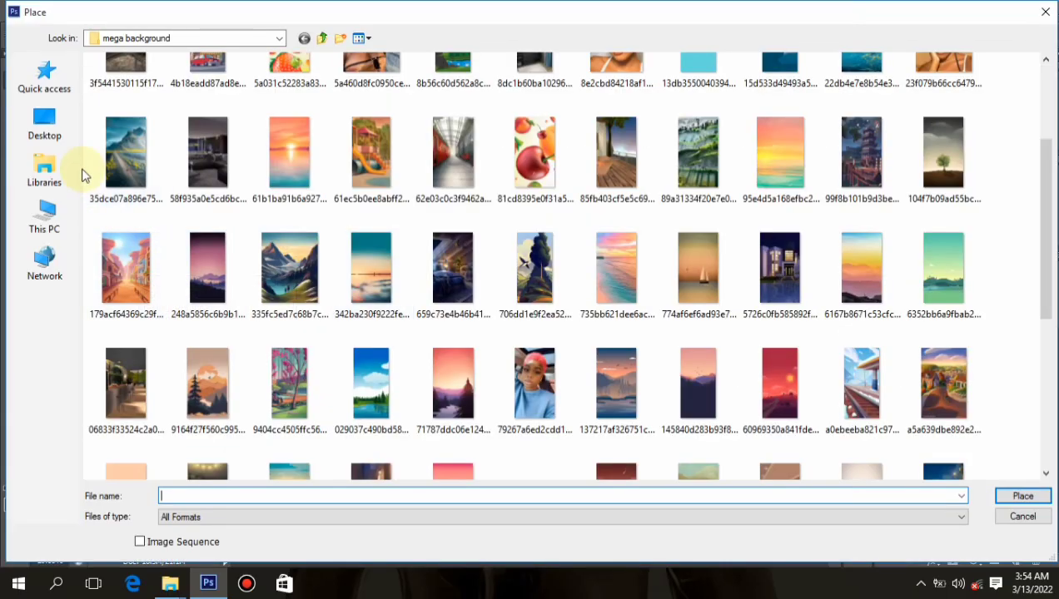
left_click(46, 123)
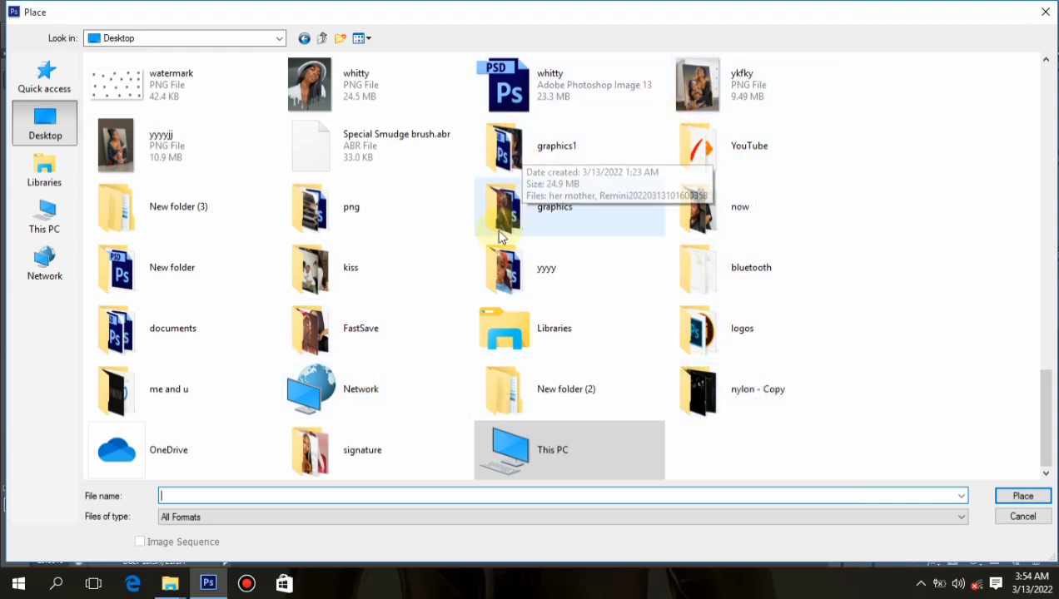
double_click(394, 208)
scroll(541, 442, "down", 2)
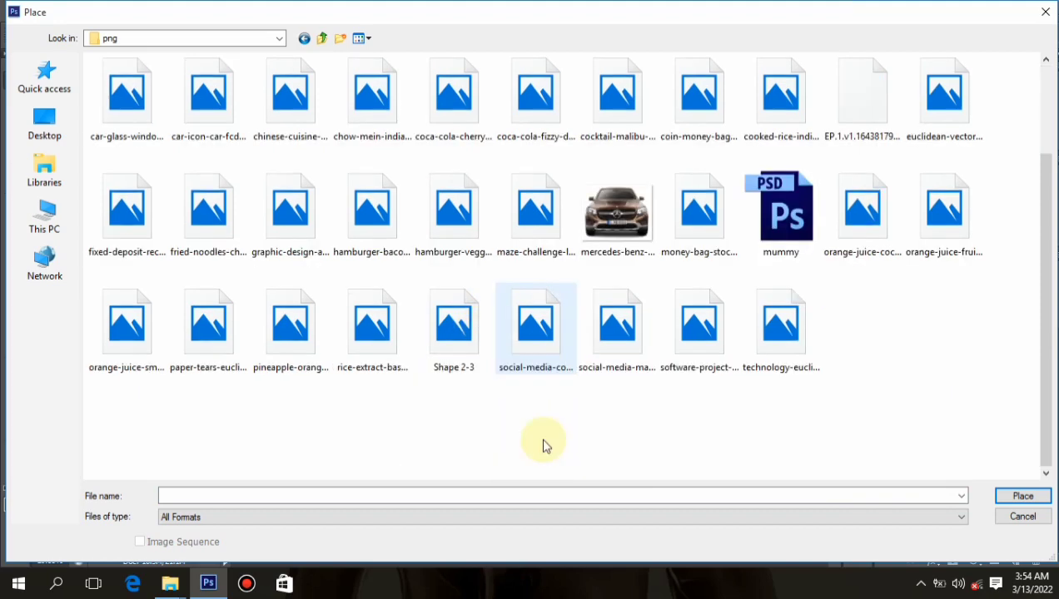
double_click(457, 353)
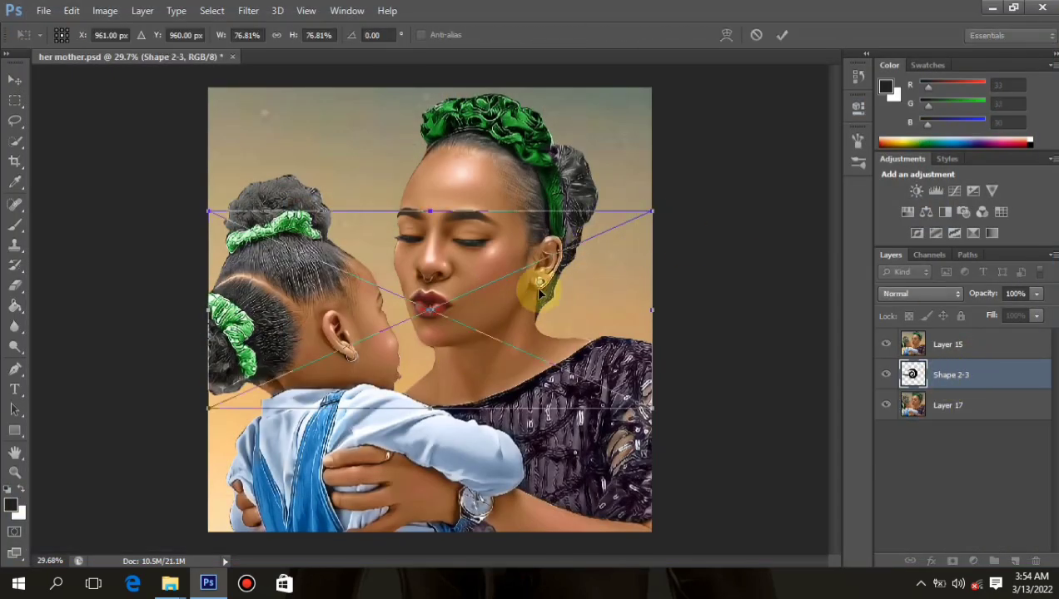
key("Return")
left_click_drag(953, 373, 960, 333)
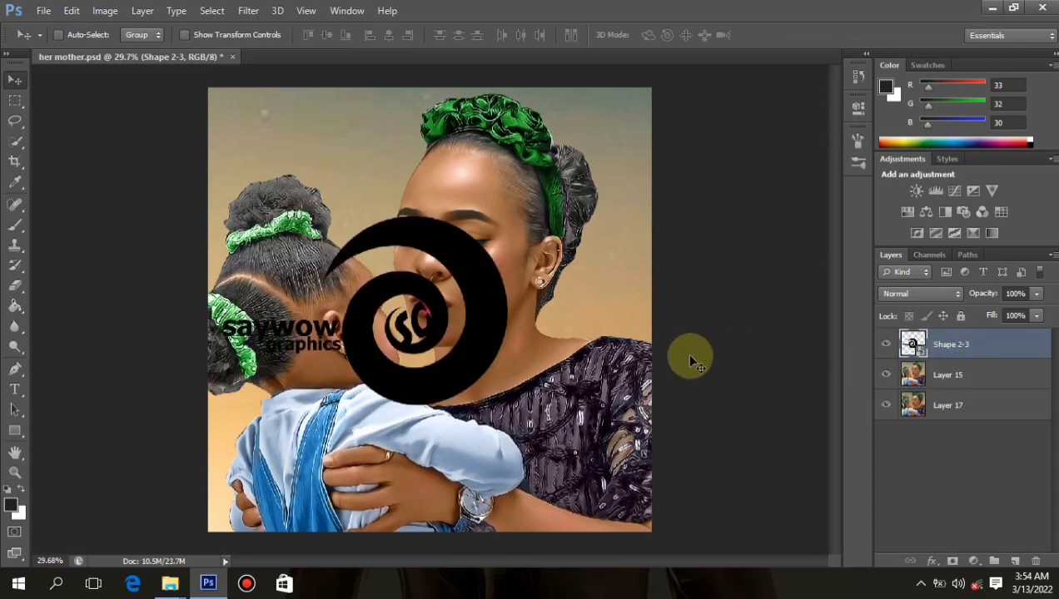
Scale the placed logo down to about 9.8% and position it on the woman's cheek beside her ear
key("ctrl+t")
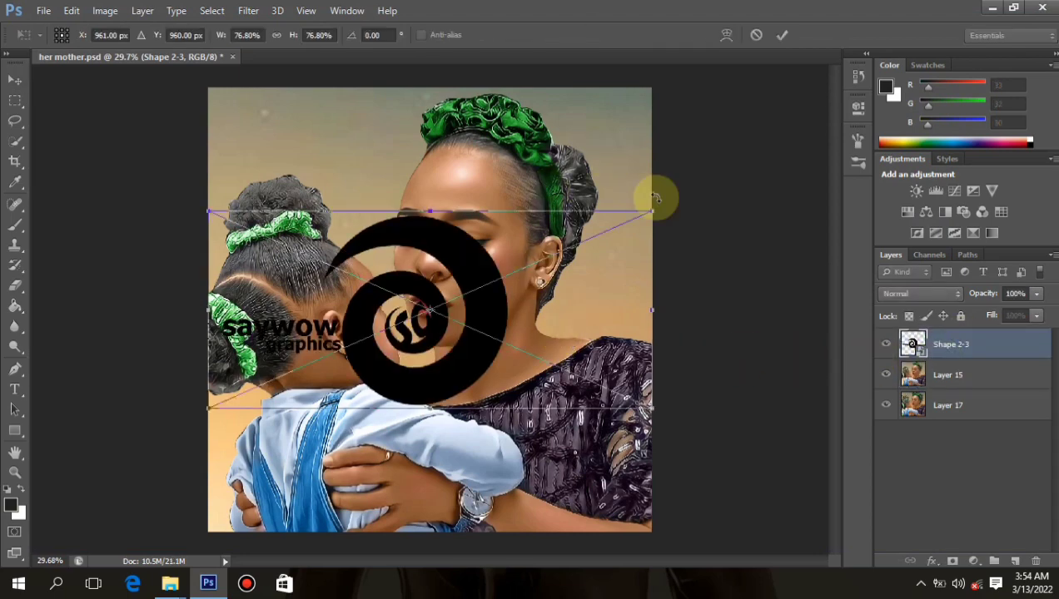
left_click_drag(662, 207, 510, 275)
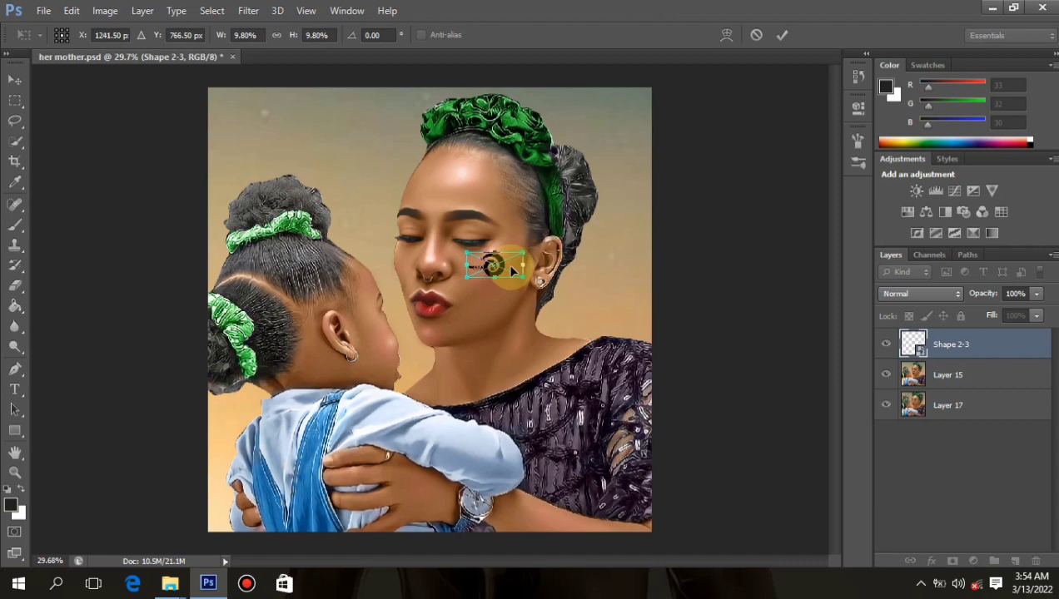
key("Return")
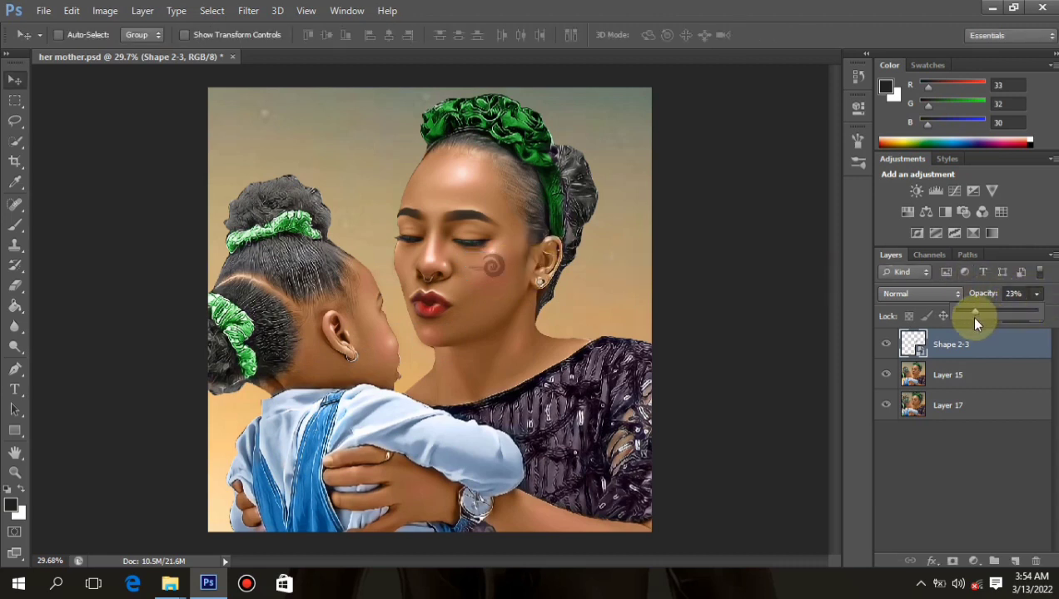
Lower the opacity of the Shape 2-3 logo layer to 16%
left_click_drag(974, 317, 971, 324)
left_click(666, 296)
scroll(667, 299, "down", 3)
scroll(664, 308, "up", 1)
scroll(667, 313, "up", 1)
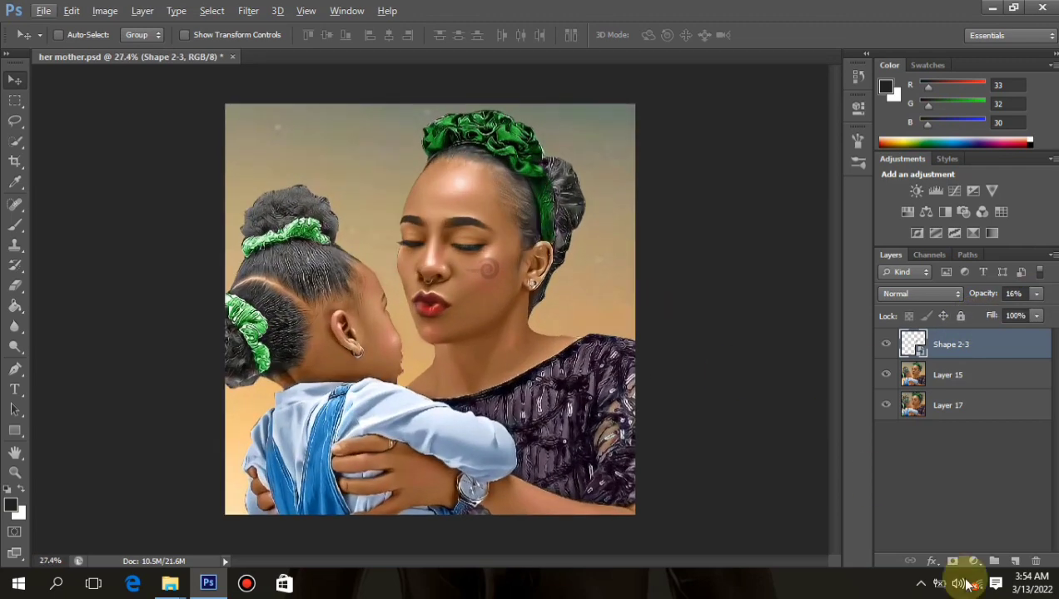
left_click(921, 582)
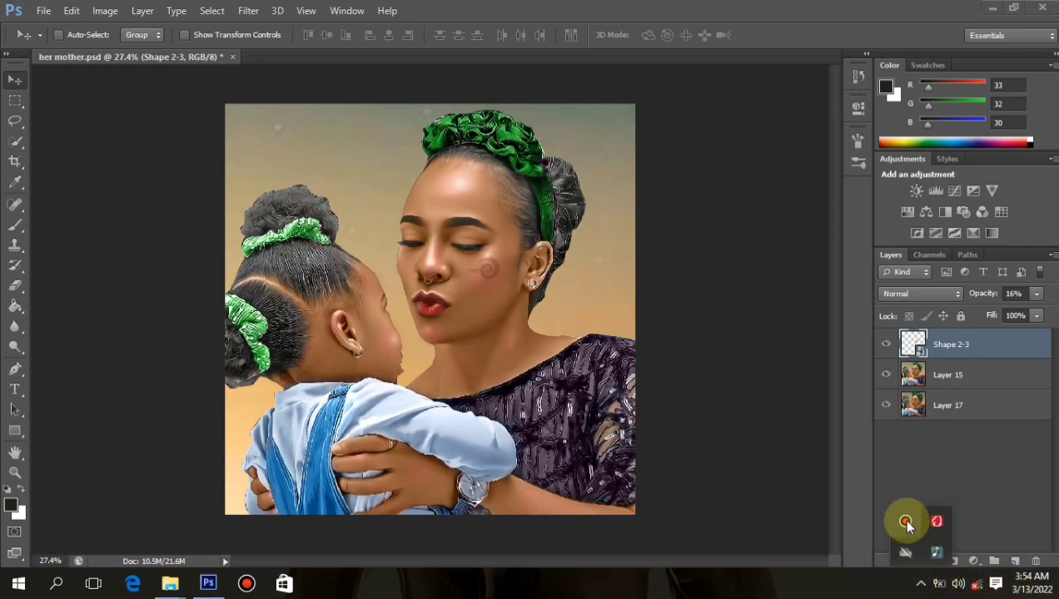